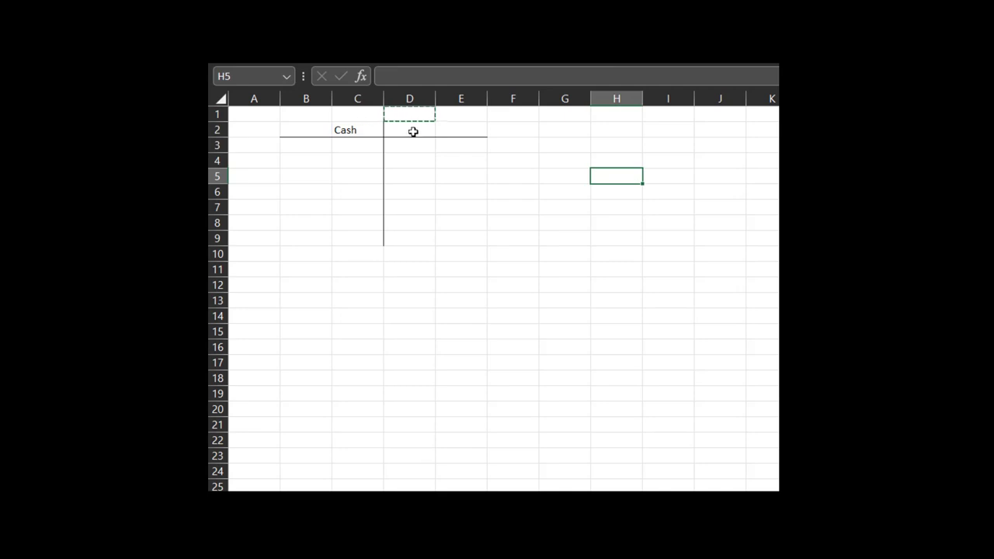
click(390, 126)
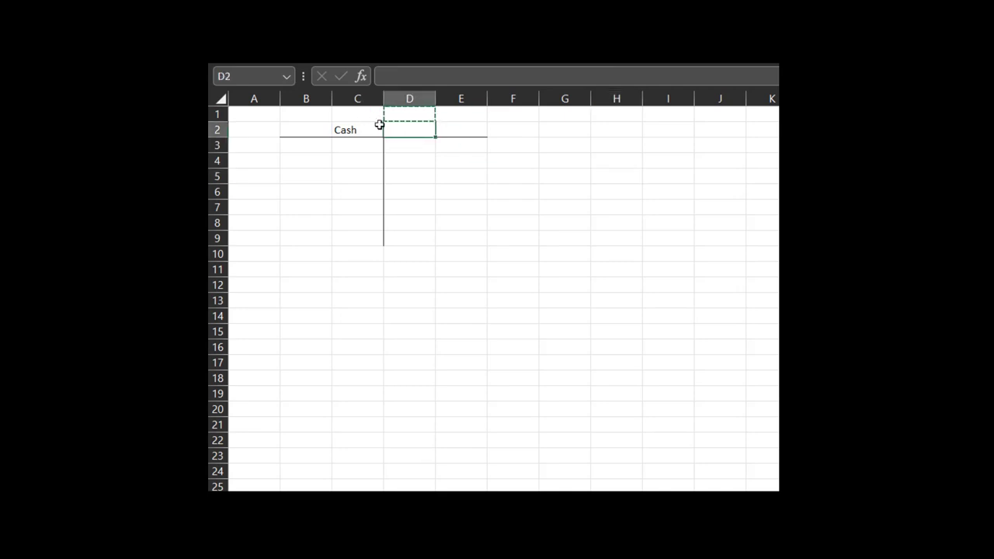
click(314, 130)
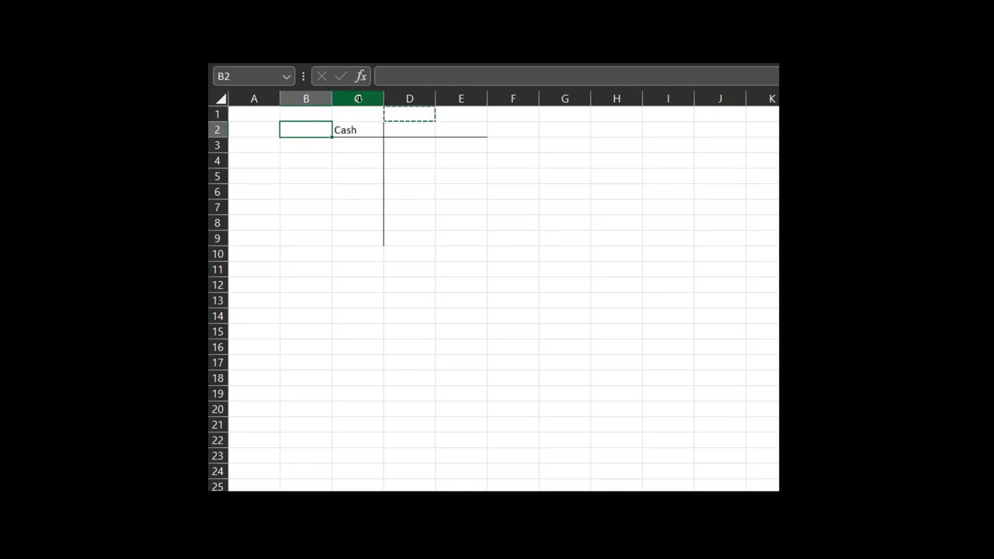
click(401, 129)
click(488, 279)
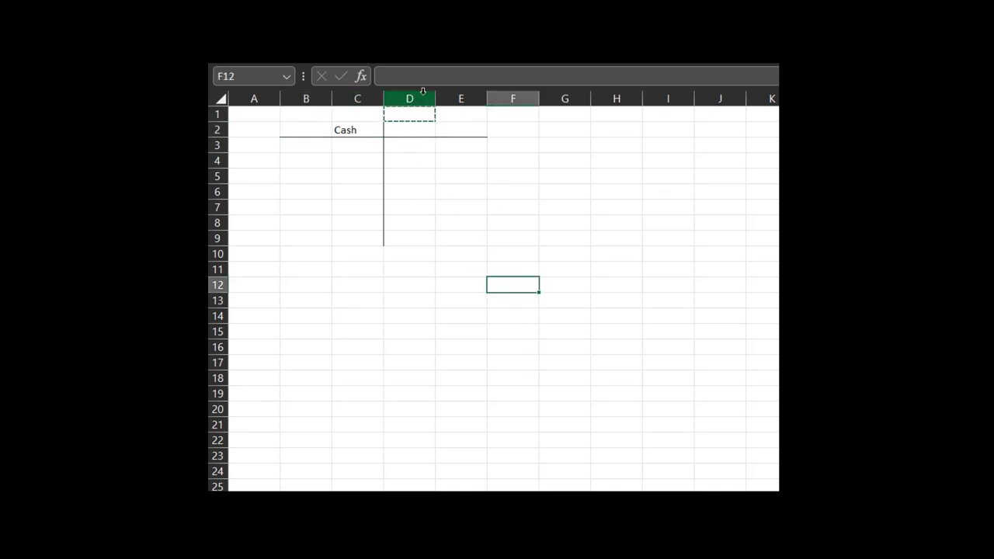
- Merge cells C2:D2 holding the Cash heading and turn on text wrapping for them
drag(368, 129, 389, 130)
right_click(389, 131)
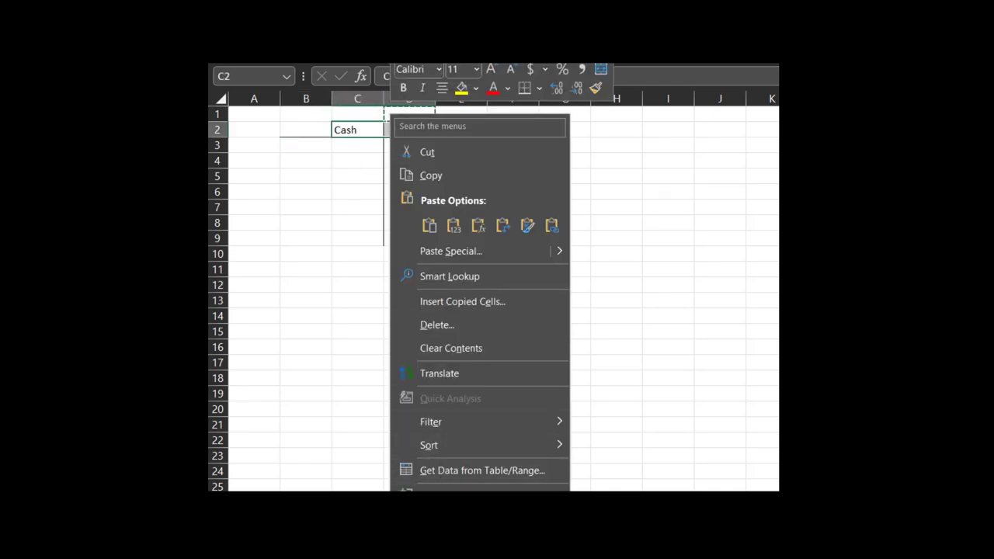
key(ctrl+1)
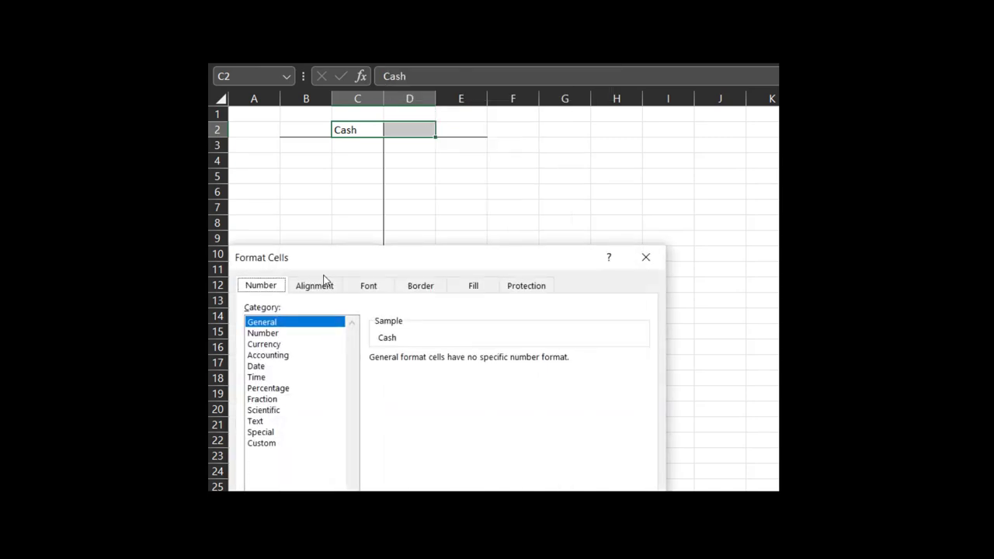
click(323, 284)
click(284, 430)
click(287, 463)
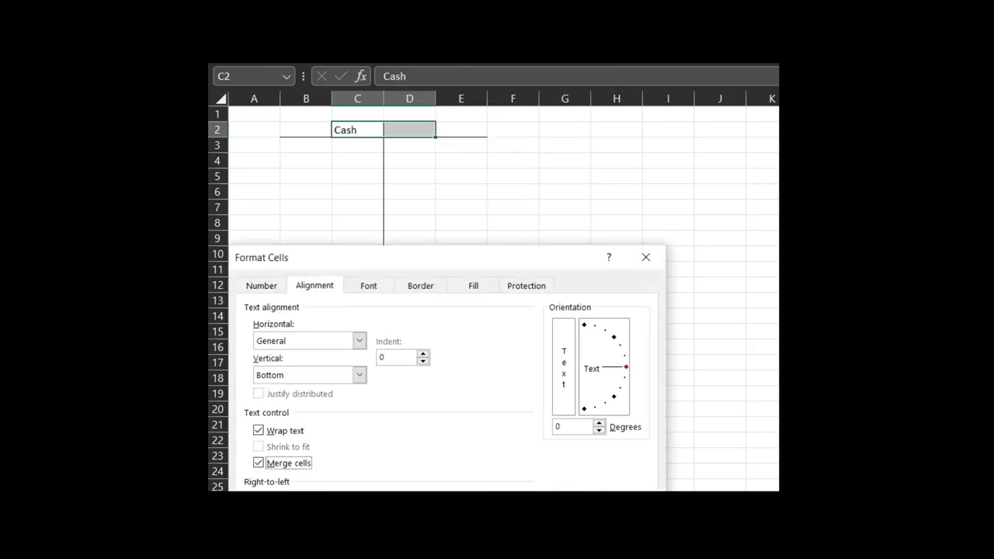
key(Return)
- Center the Cash heading in the merged cell C2 and make it bold
click(412, 140)
click(401, 126)
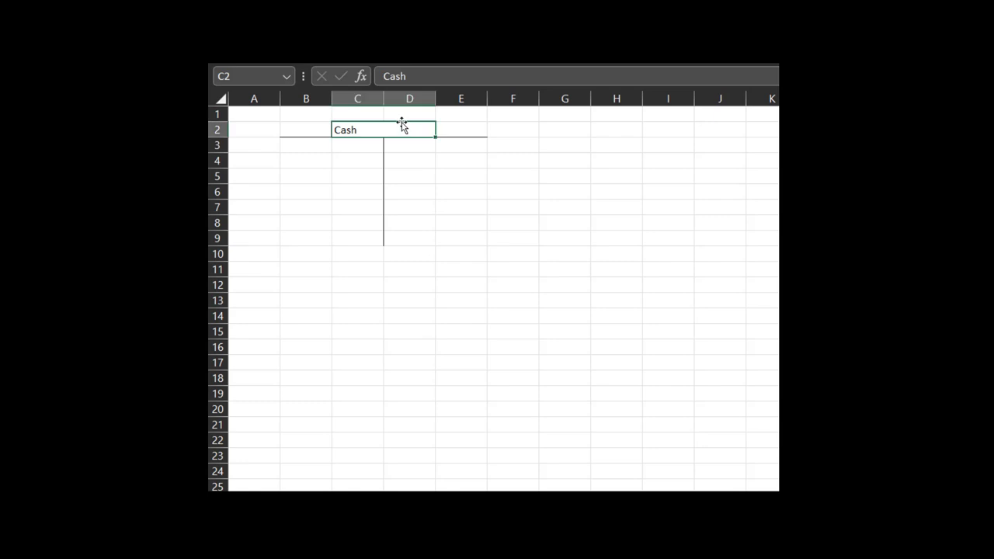
click(233, 55)
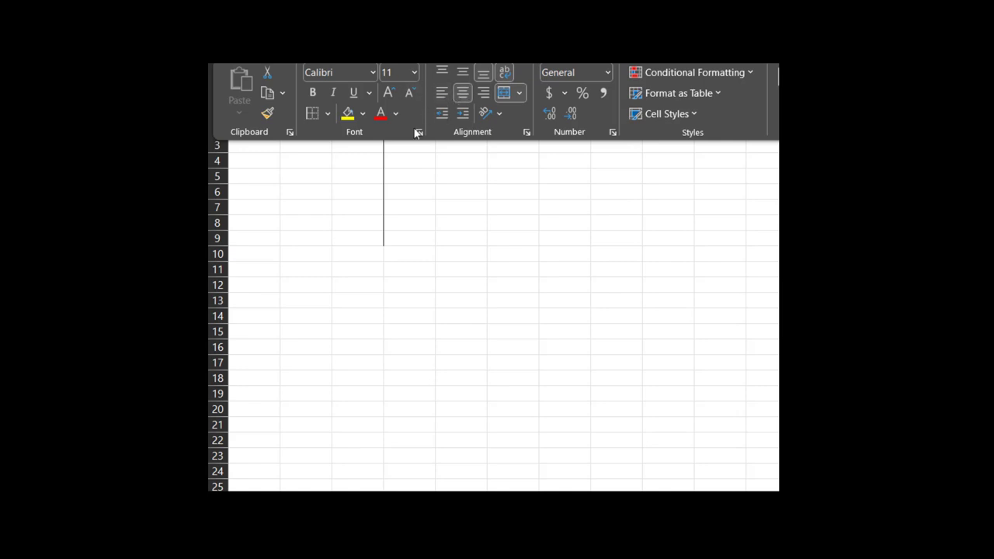
click(313, 92)
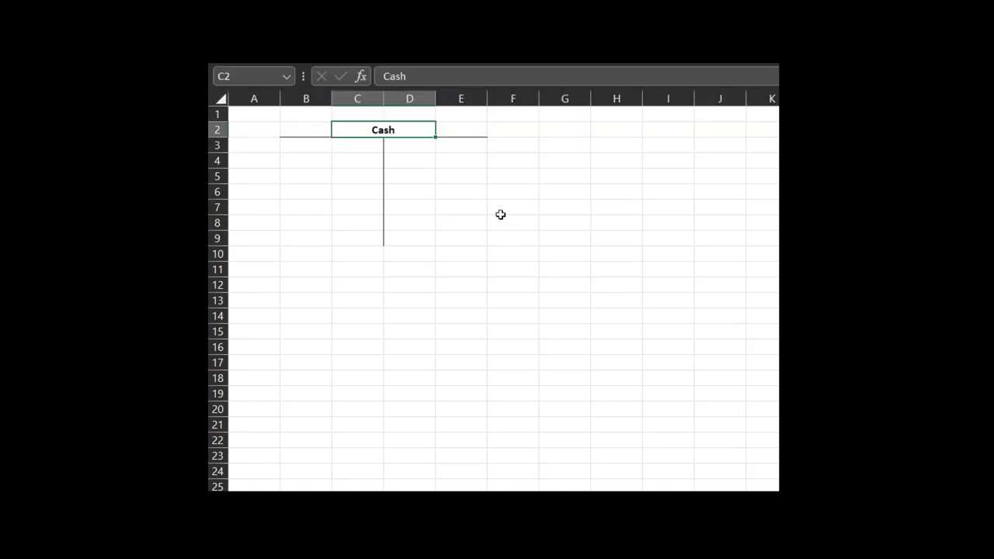
click(462, 176)
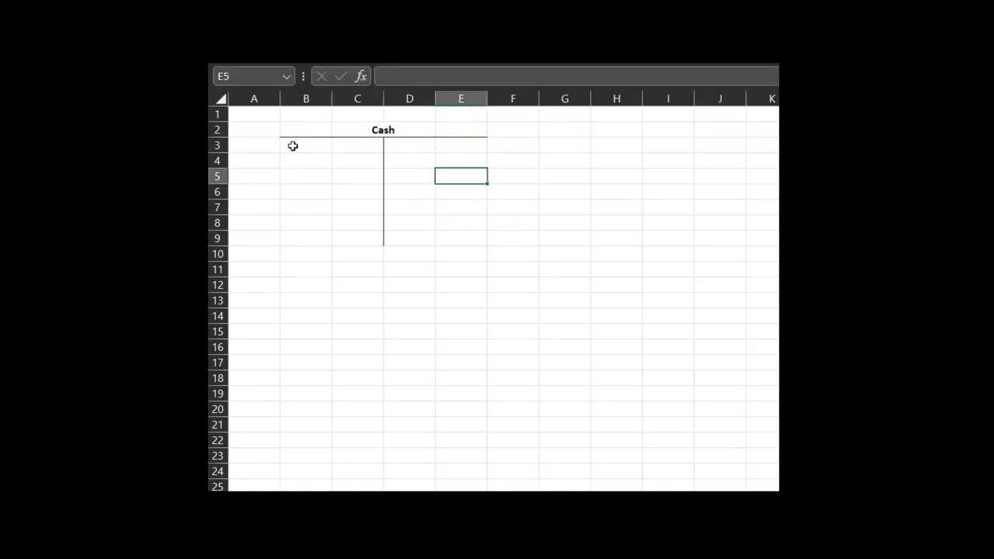
drag(287, 143, 342, 146)
click(415, 144)
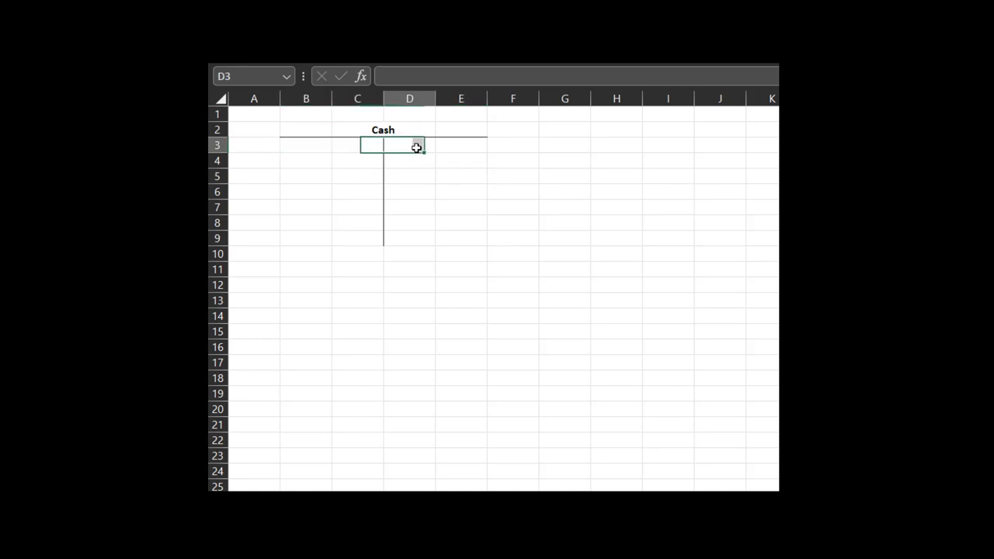
drag(431, 150, 459, 148)
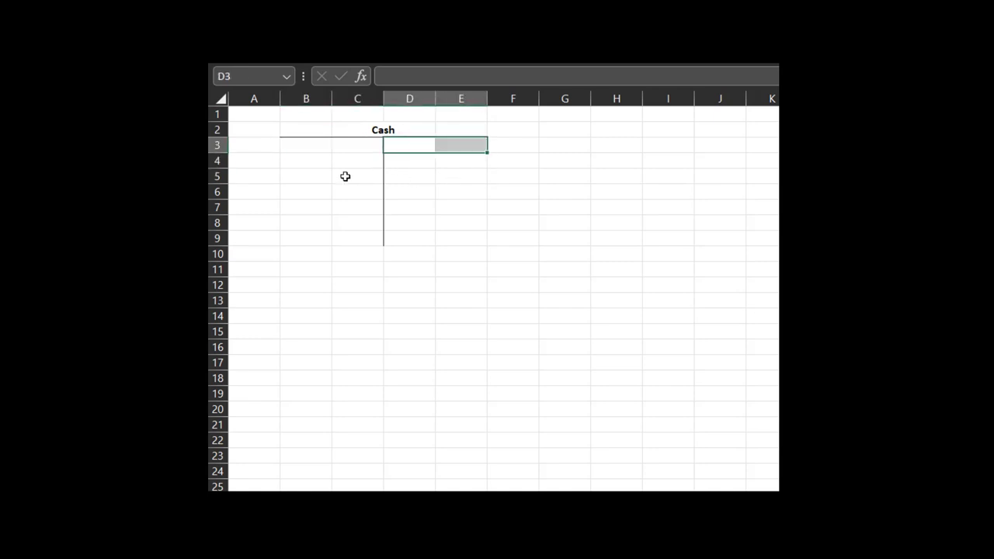
click(667, 178)
- Enter the debit line of a journal entry, with "Dr. Cash" in G4 and 1,000 in I4
click(551, 163)
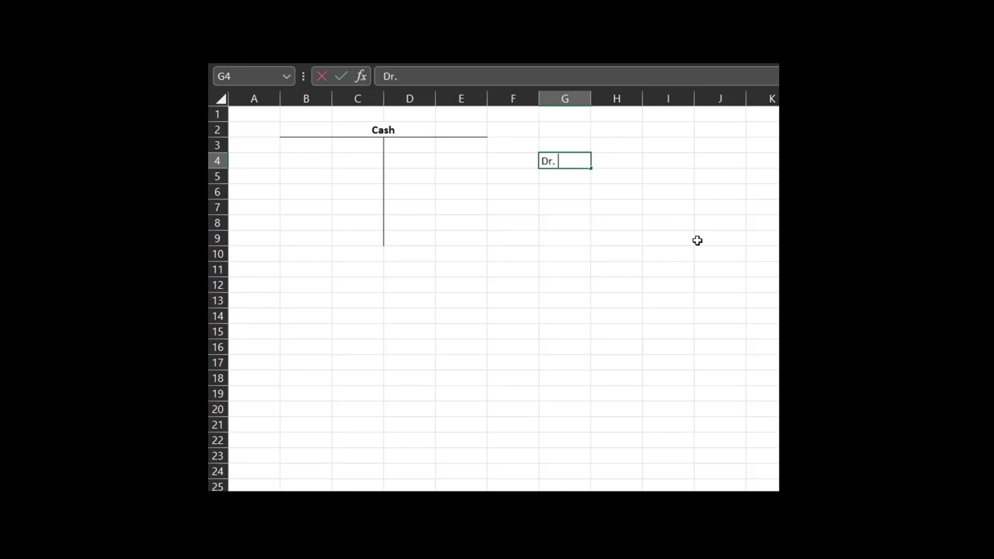
text(Cash)
key(Tab)
key(Tab)
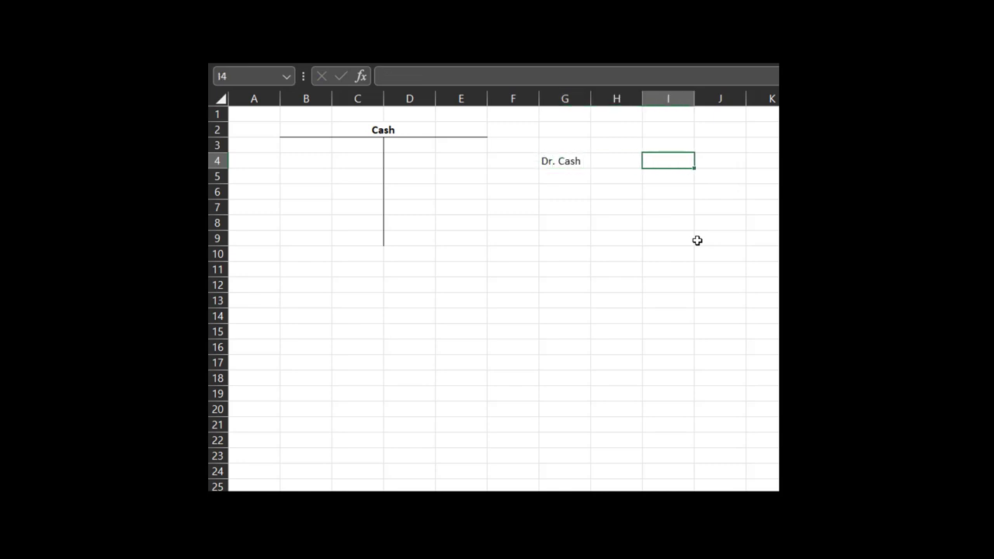
text(1,000)
key(Return)
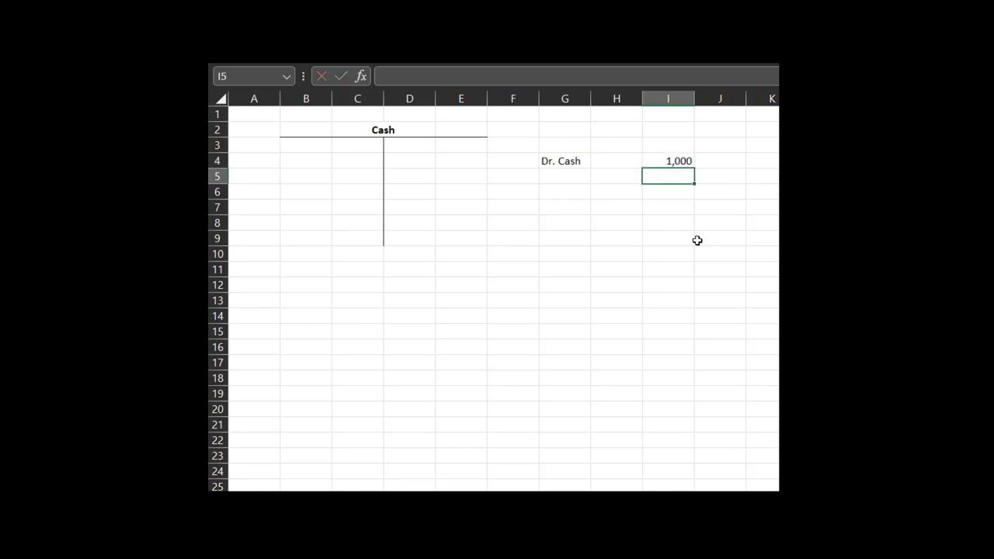
- Enter the indented credit line "Cr. Bank Loan Pay" in G5, below the Cash debit
key(Left)
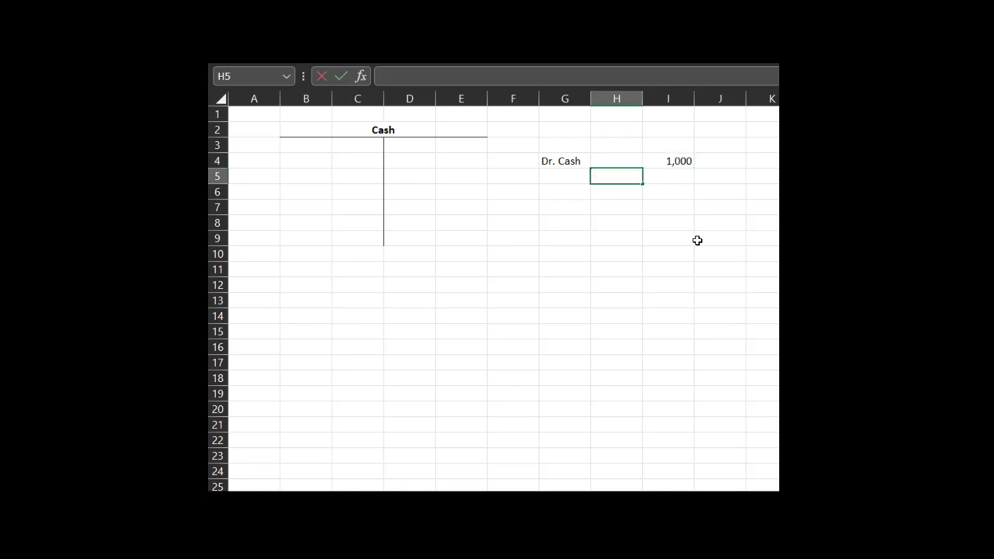
key(Left)
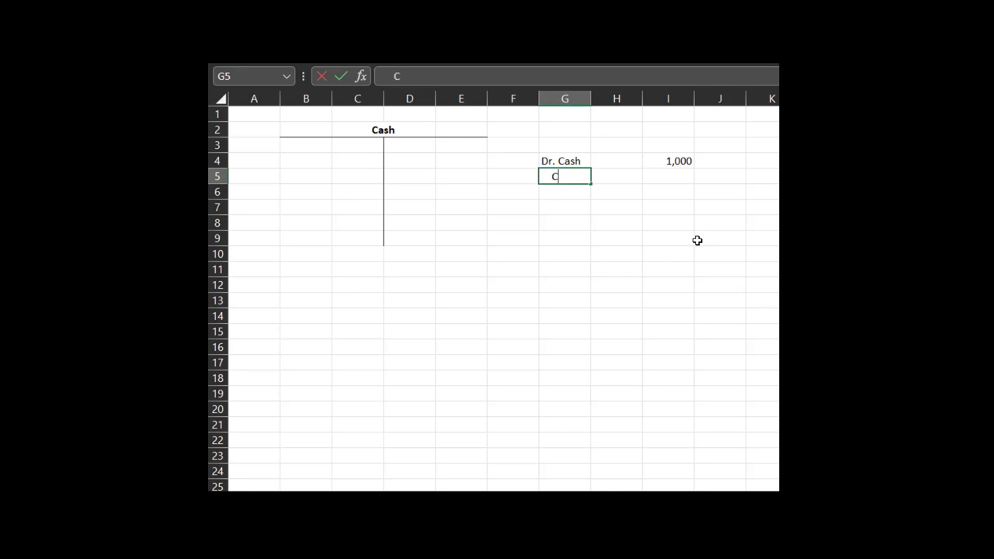
text(Cr. Bank Loan P)
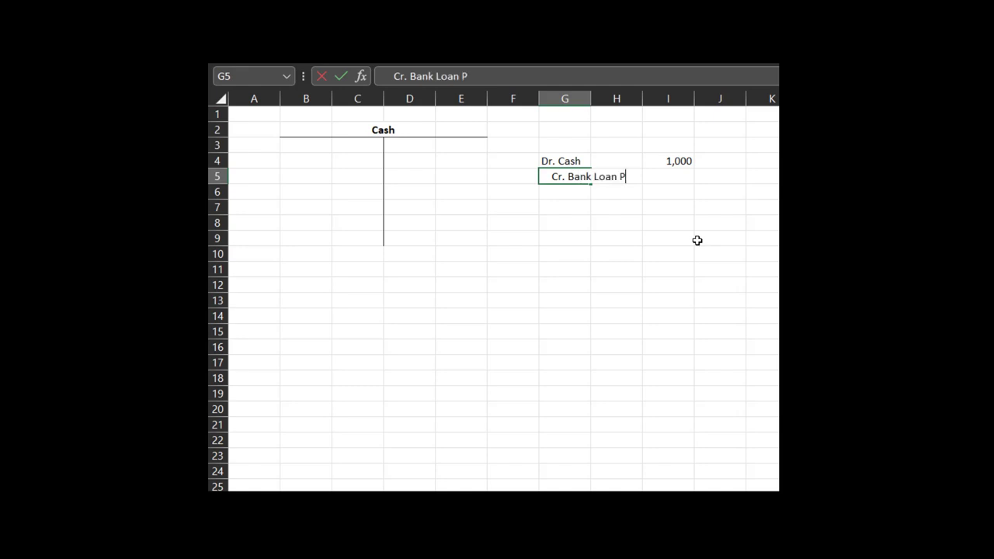
text(ay)
key(Return)
- Copy the 1,000 debit amount from I4 into J5 as the credit amount
key(Right)
key(Up)
key(Up)
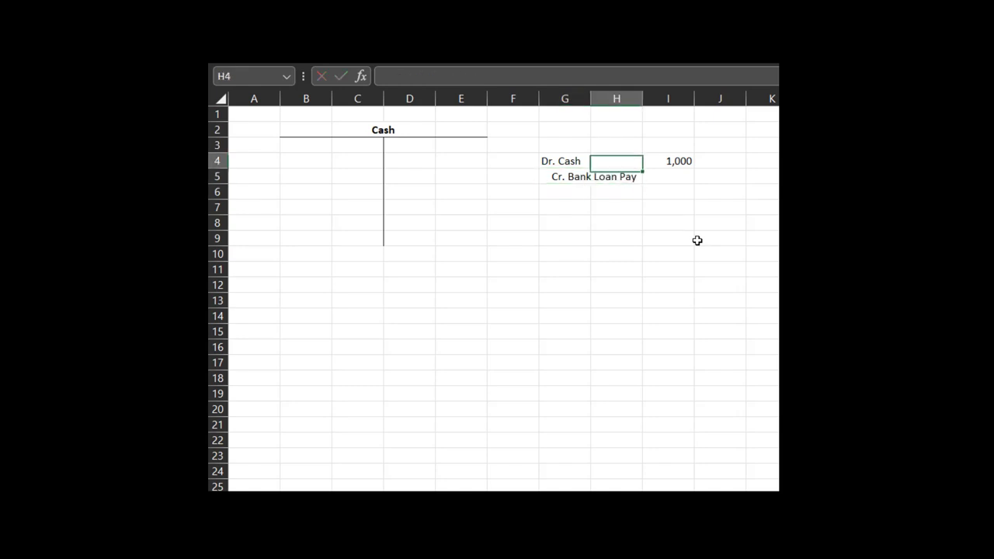
key(Right)
key(ctrl+c)
key(Down)
key(Right)
key(ctrl+v)
- Enter the journal entry description "To record cash received for a bank loan" in G6
key(Down)
key(Left)
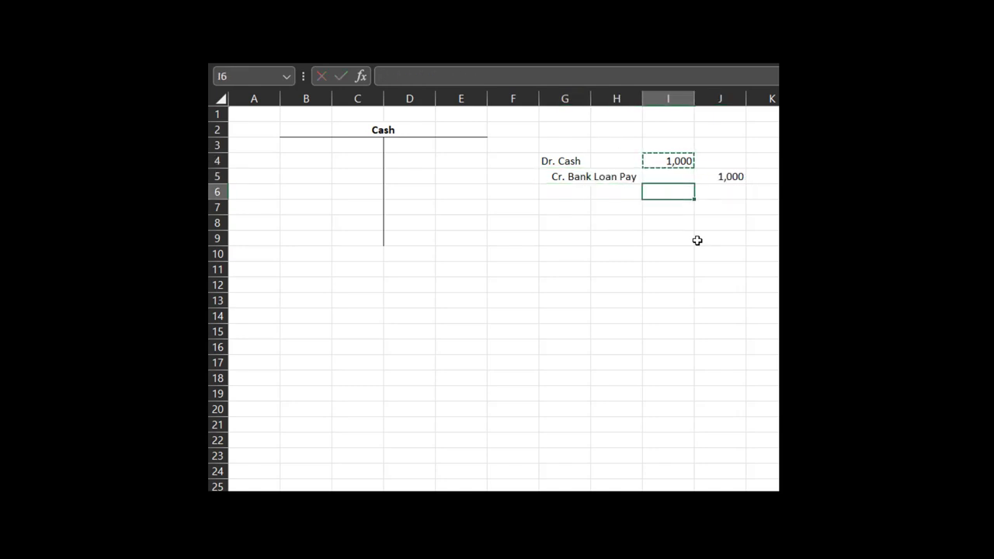
key(Left)
key(Left)
key(F2)
text(To record)
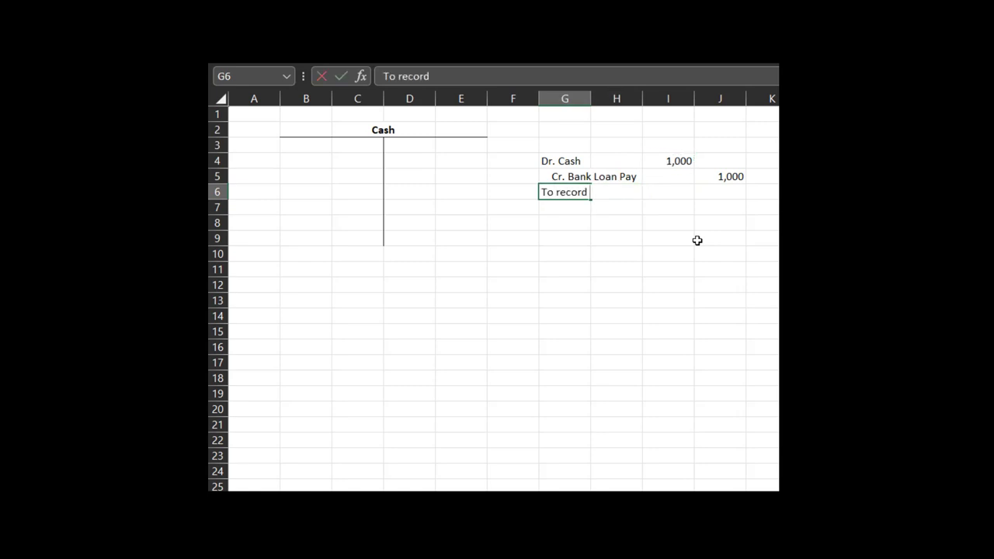
text( cash received for a bank lo)
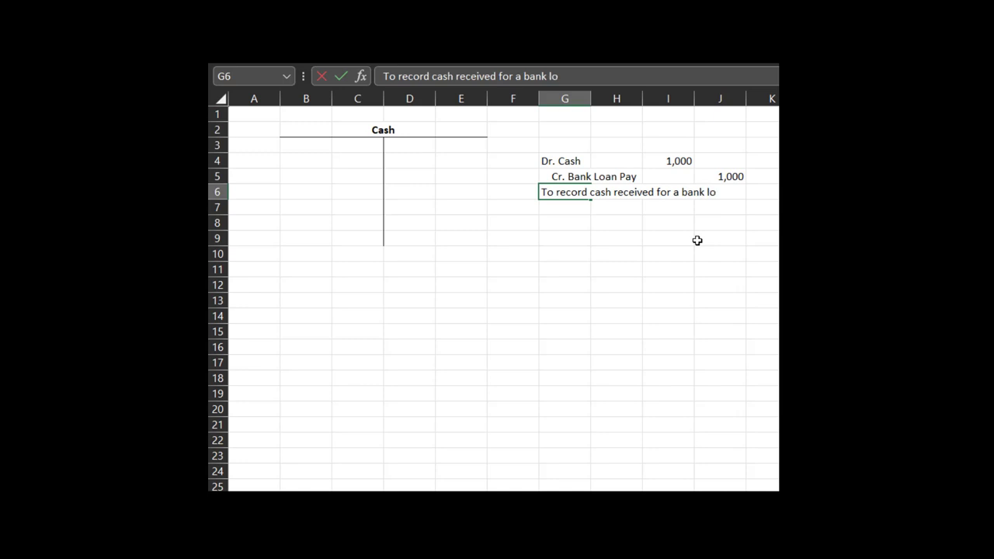
text(an)
key(Return)
key(Up)
key(Up)
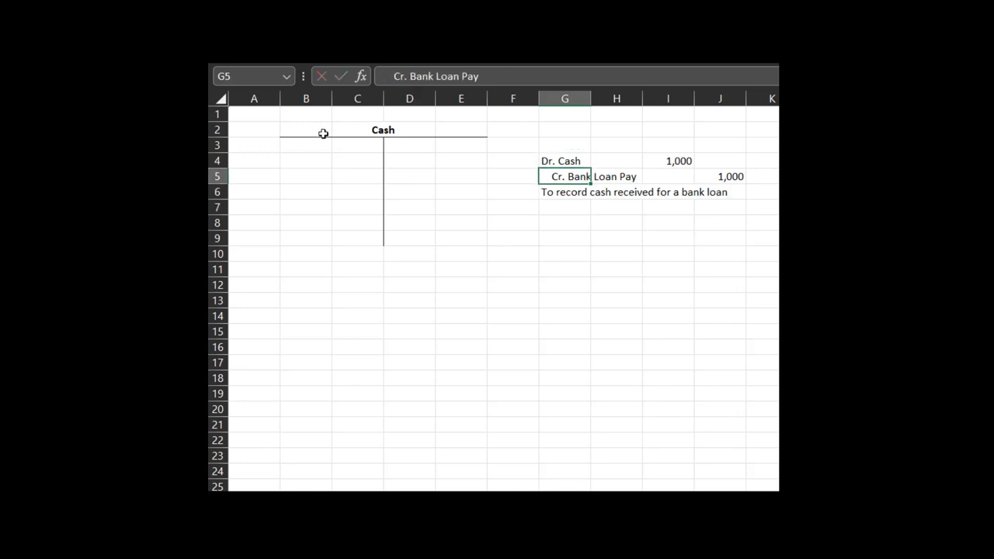
- Copy the Cash T-account in B2:E9 and paste the duplicate starting at B13
drag(322, 132, 449, 235)
key(ctrl+c)
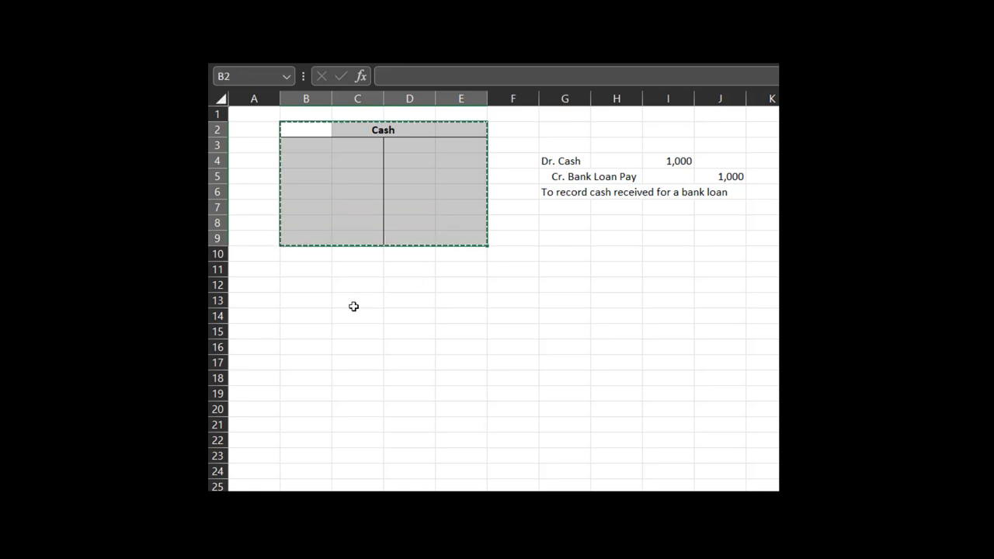
click(315, 301)
key(ctrl+v)
click(409, 333)
- Change the heading of the duplicated T-account in C13 to "Bank Loan Payable"
click(382, 296)
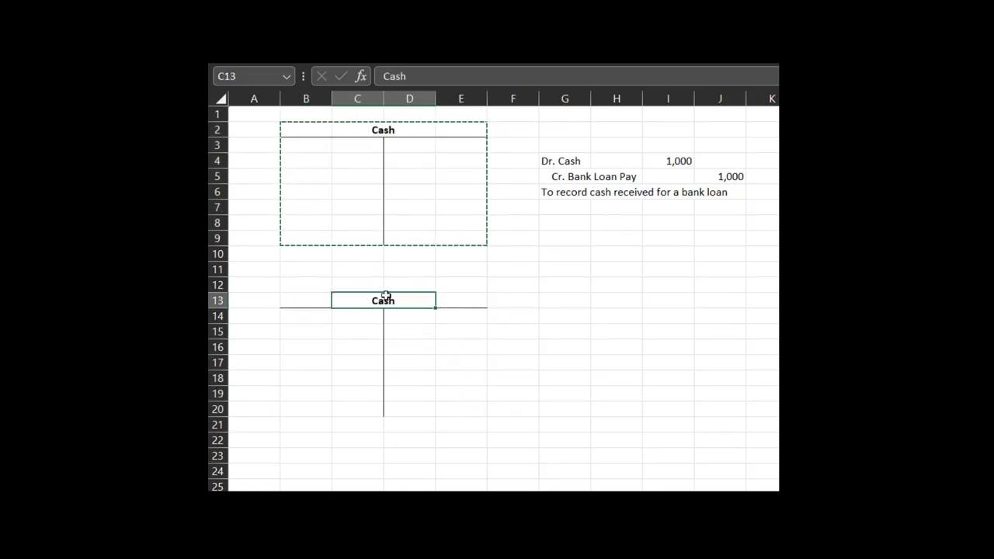
text(Ban)
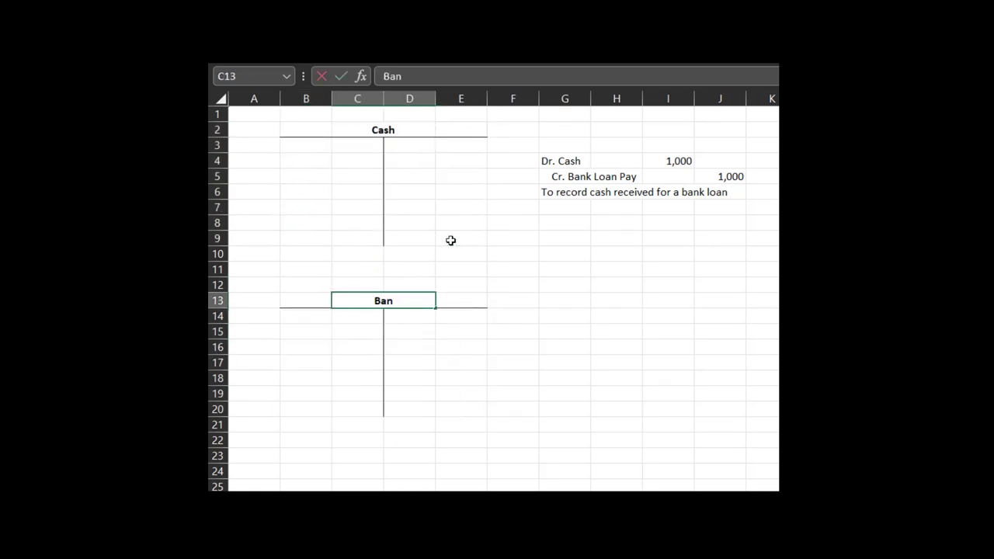
text(k Loan Payable)
key(Return)
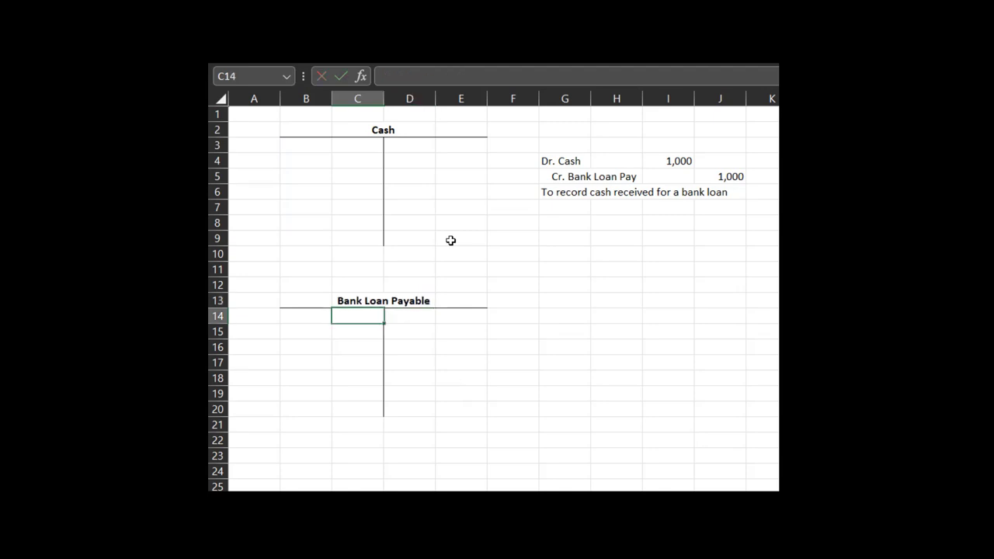
drag(303, 123, 454, 440)
click(454, 440)
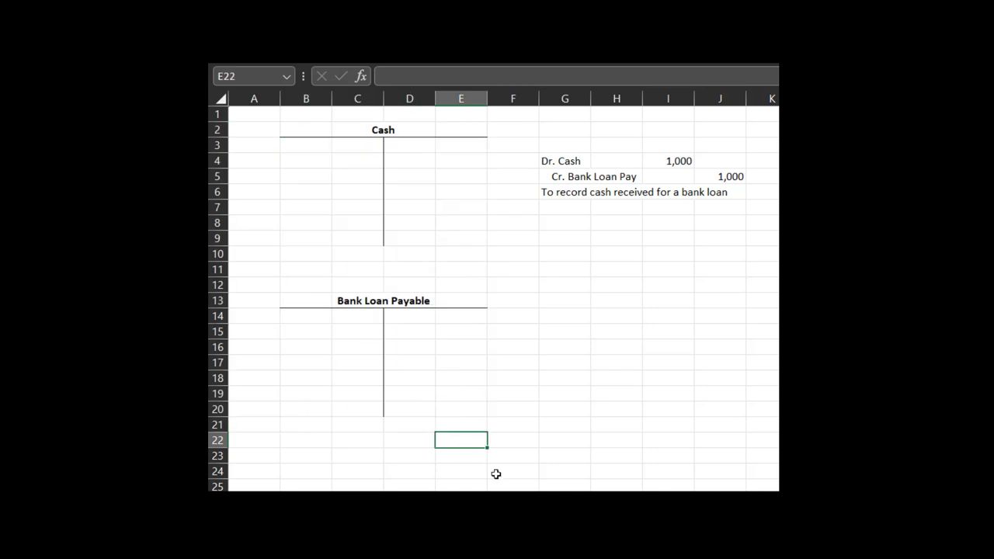
click(592, 307)
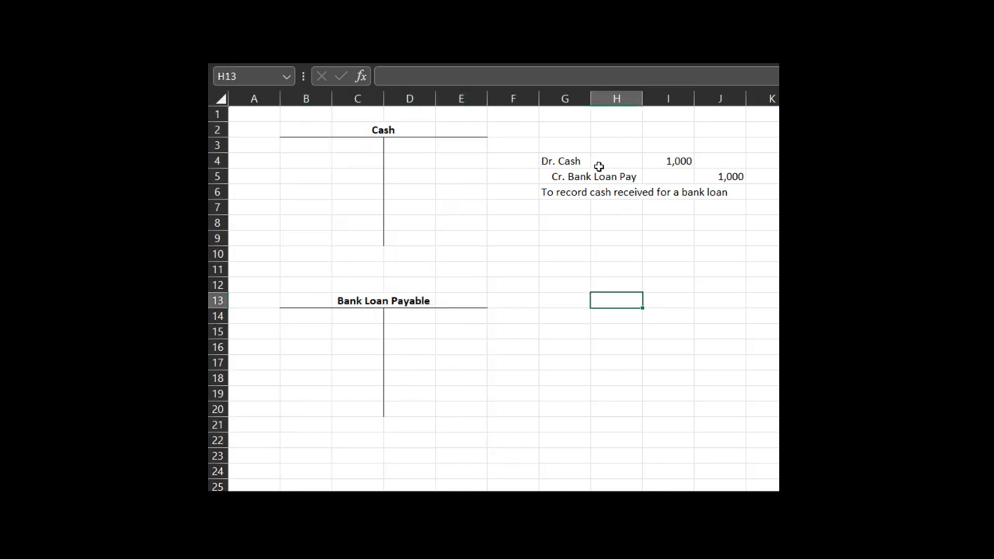
click(599, 165)
click(666, 159)
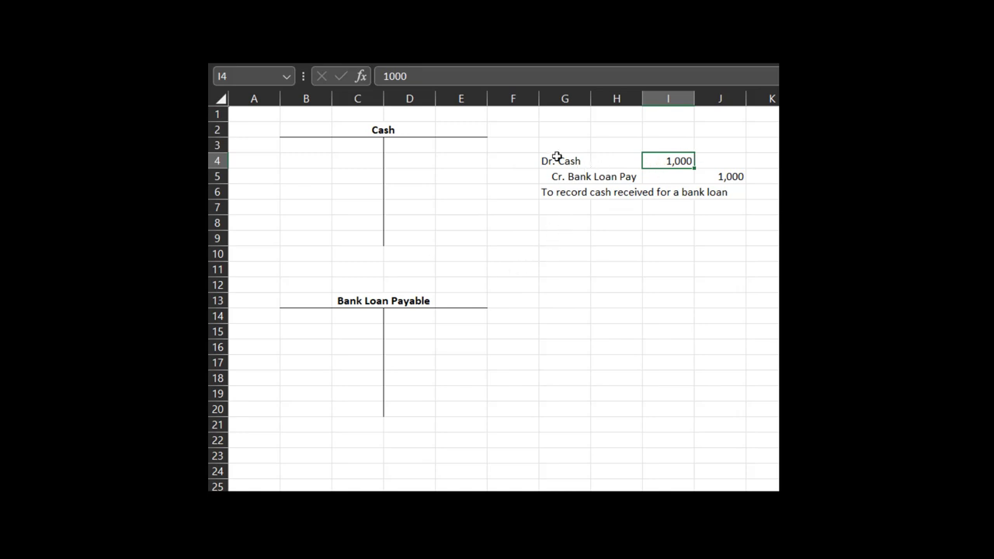
drag(547, 157, 730, 190)
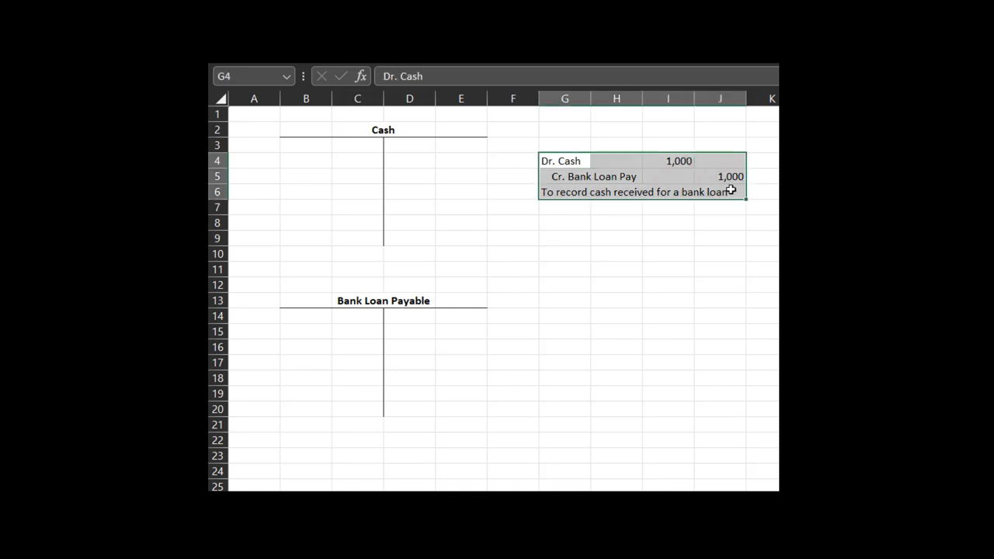
click(679, 158)
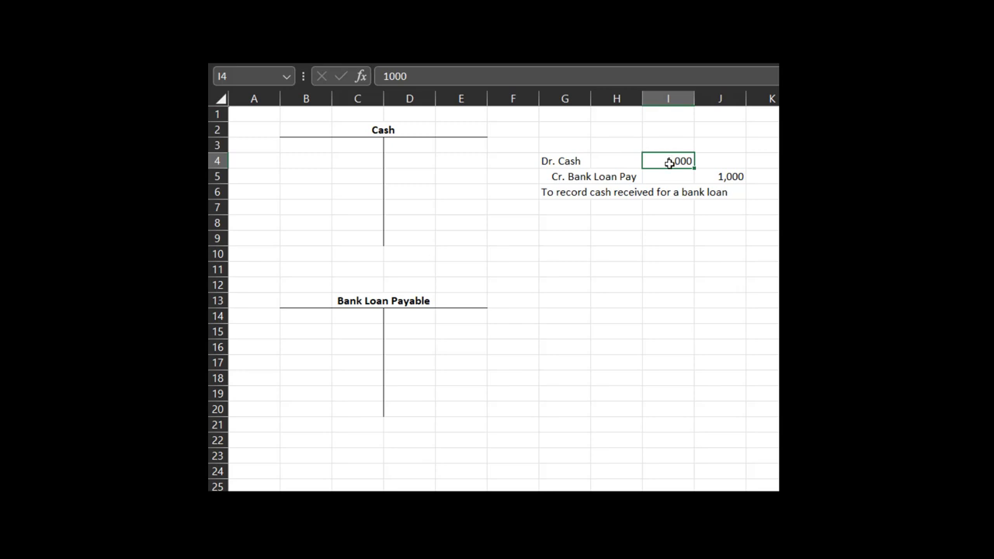
- Post 1,000 to the debit side of the Cash T-account in C4
click(342, 160)
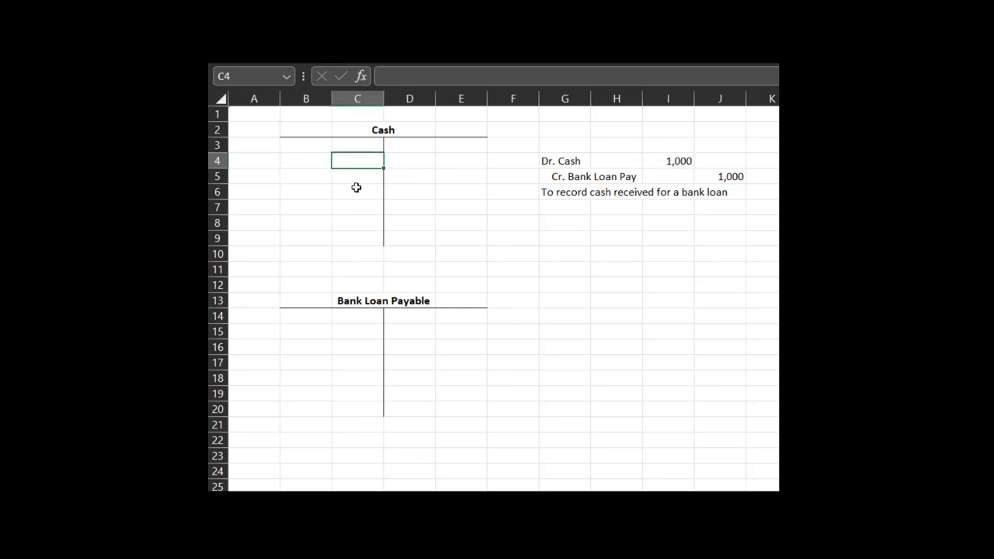
text(1,000)
key(Return)
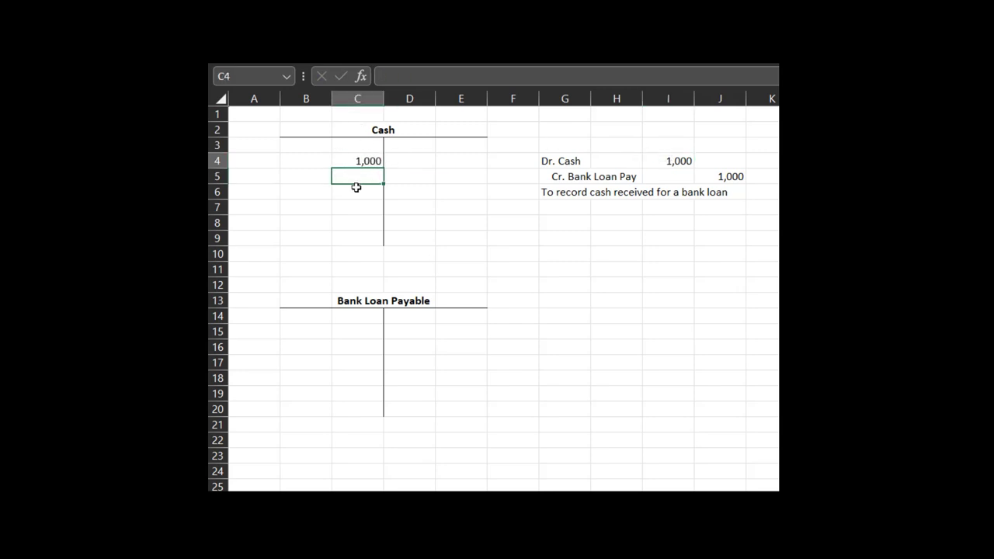
- Enter the opening balance label "B." in B3 and 0 in C3 of the Cash T-account
key(Up)
key(Up)
key(Left)
key(Left)
key(Right)
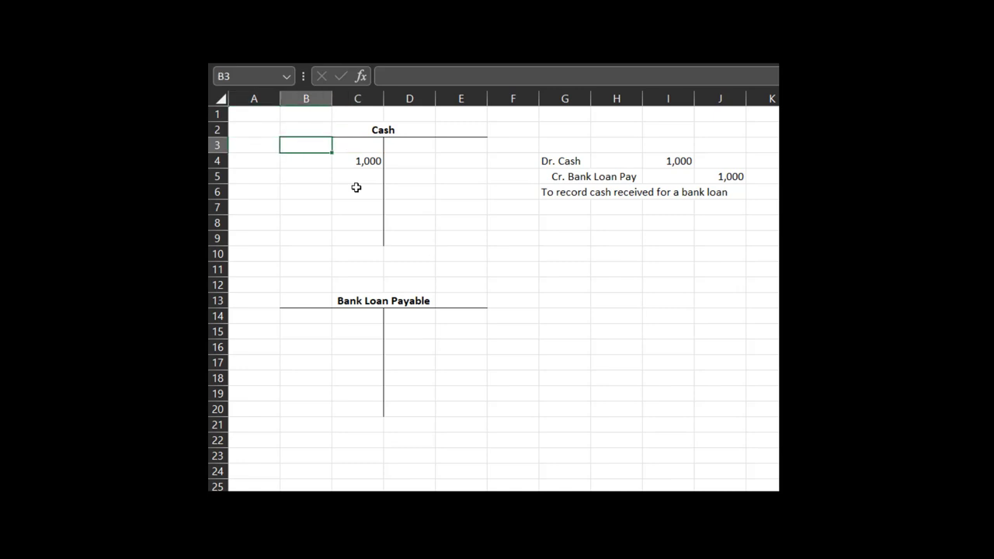
key(Return)
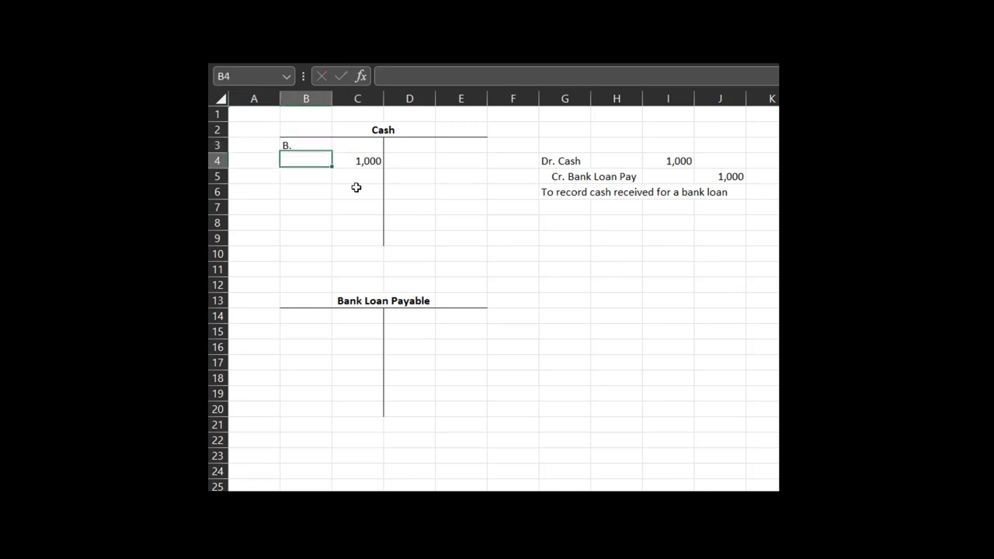
key(Up)
key(Right)
key(Down)
- Enter the opening balance label "B." in D14 and 0 in E14 on the credit side of Bank Loan Payable
key(Down)
key(Down)
key(Down)
key(Down)
key(Down)
key(Down)
key(Down)
key(Down)
key(Down)
key(Down)
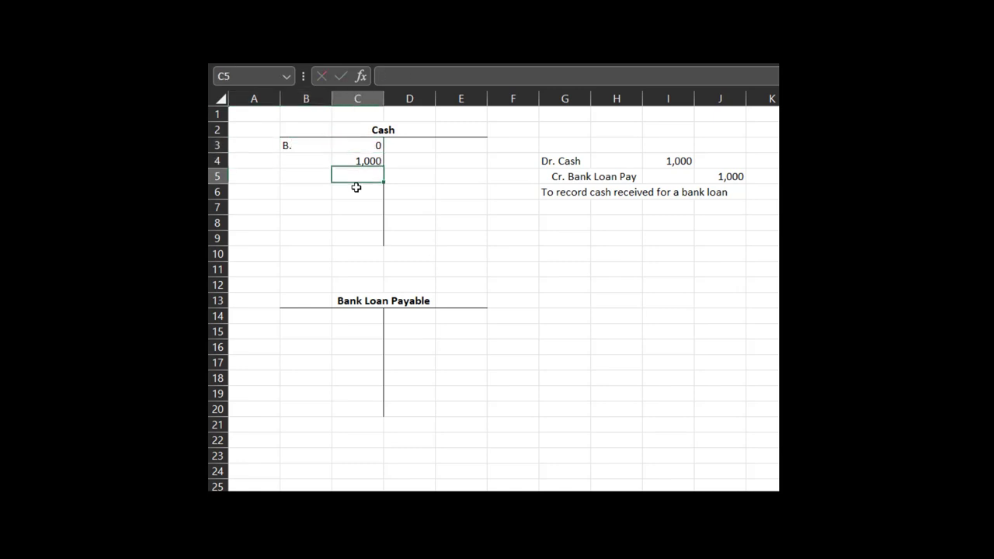
key(Left)
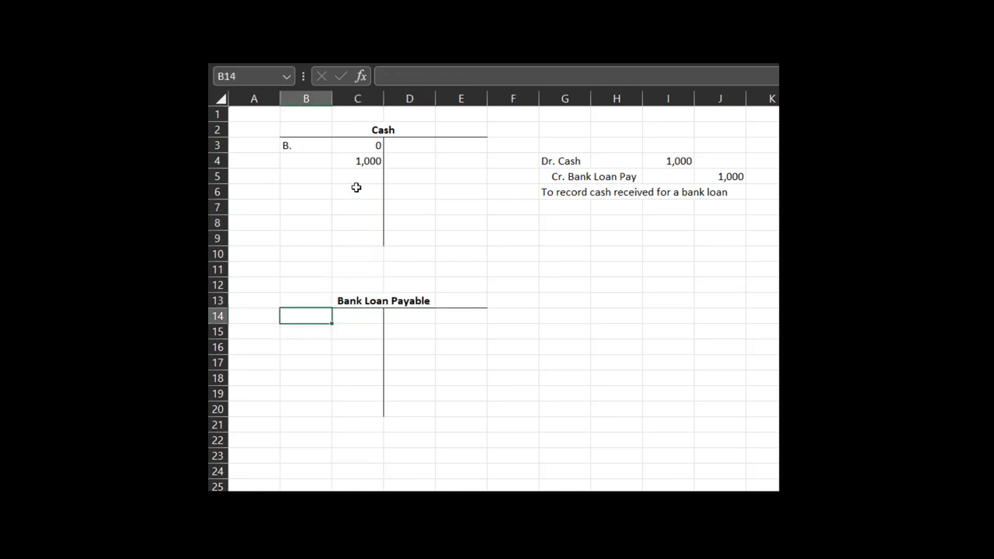
key(Right)
key(Right)
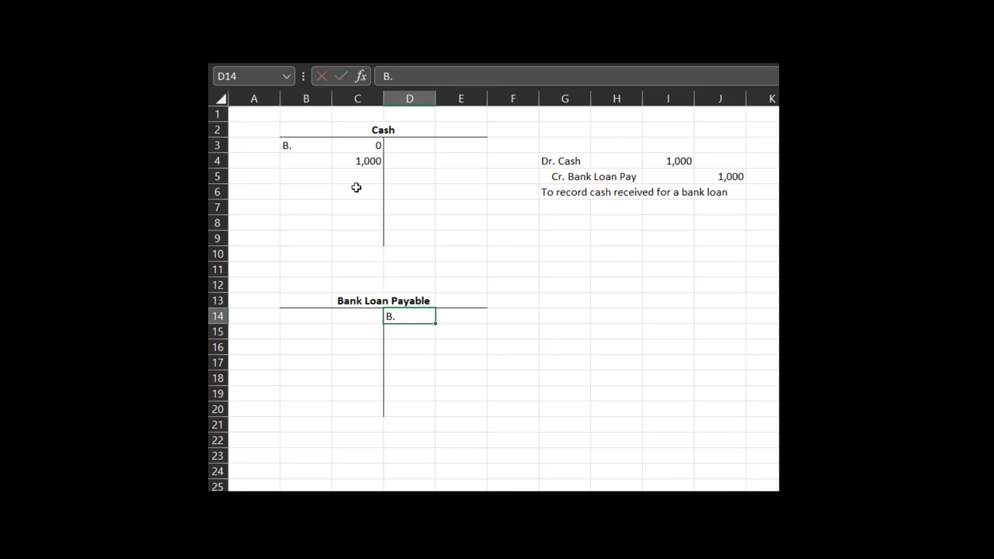
key(Right)
key(Return)
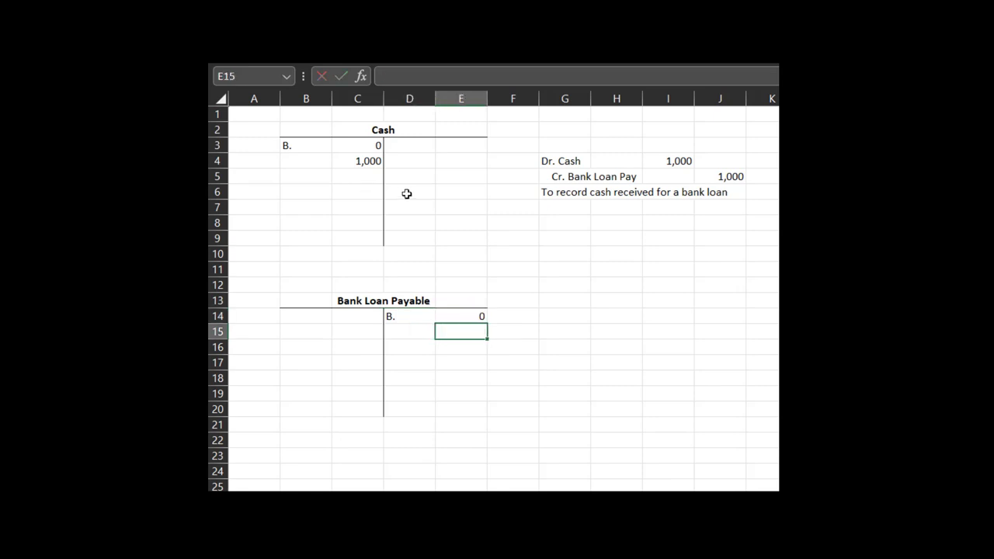
- Compare the opening balance sides of both T-accounts with the bank loan credit line of the journal entry
click(405, 318)
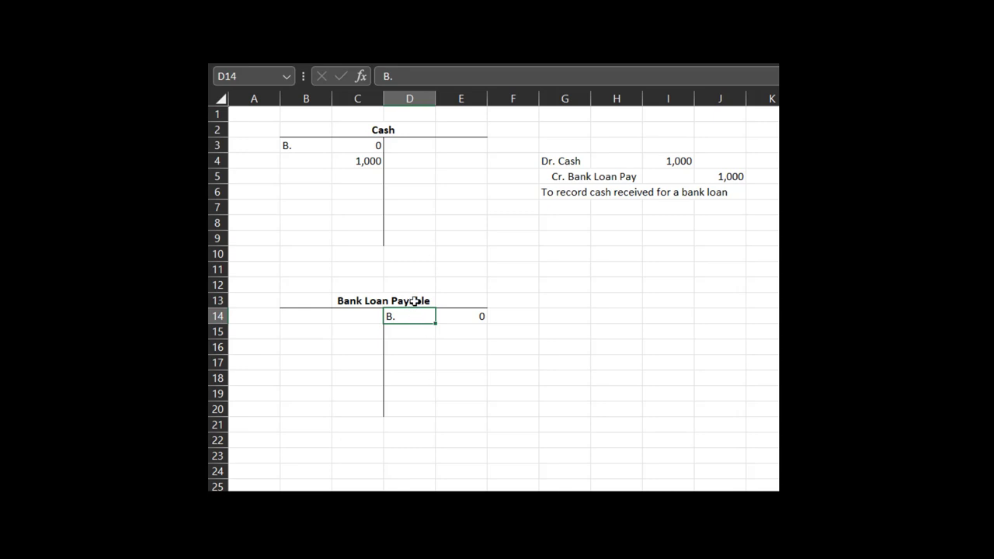
drag(417, 317, 477, 411)
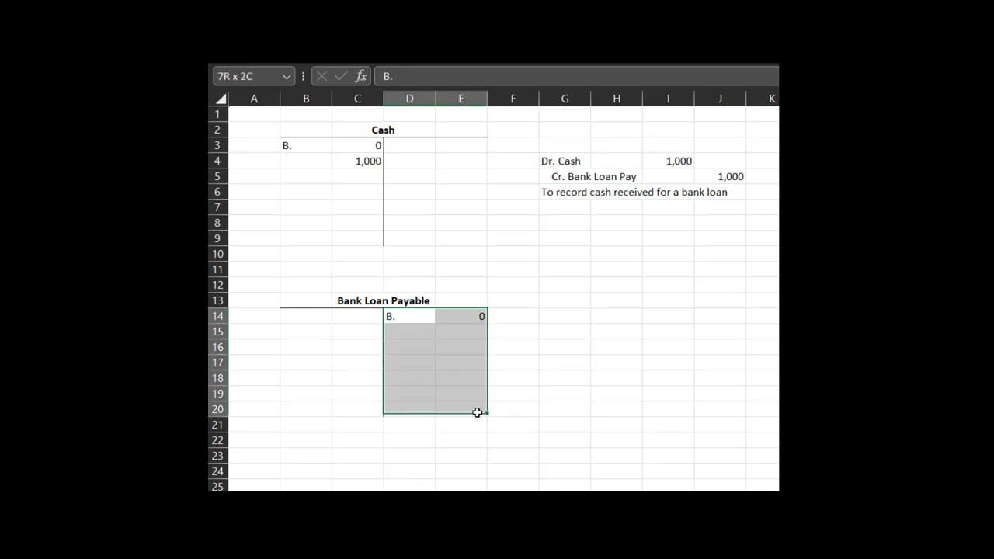
click(552, 424)
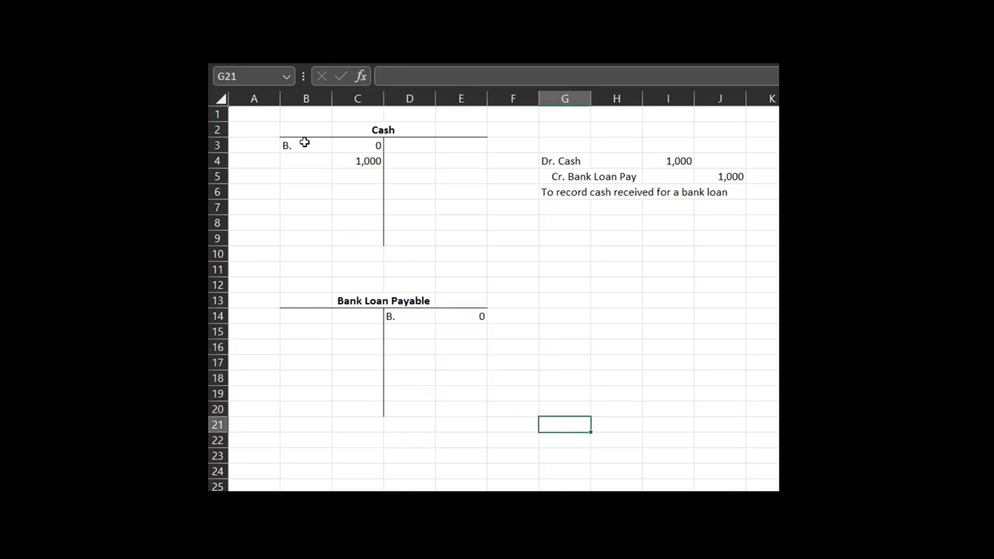
drag(289, 146, 353, 256)
click(401, 315)
click(469, 317)
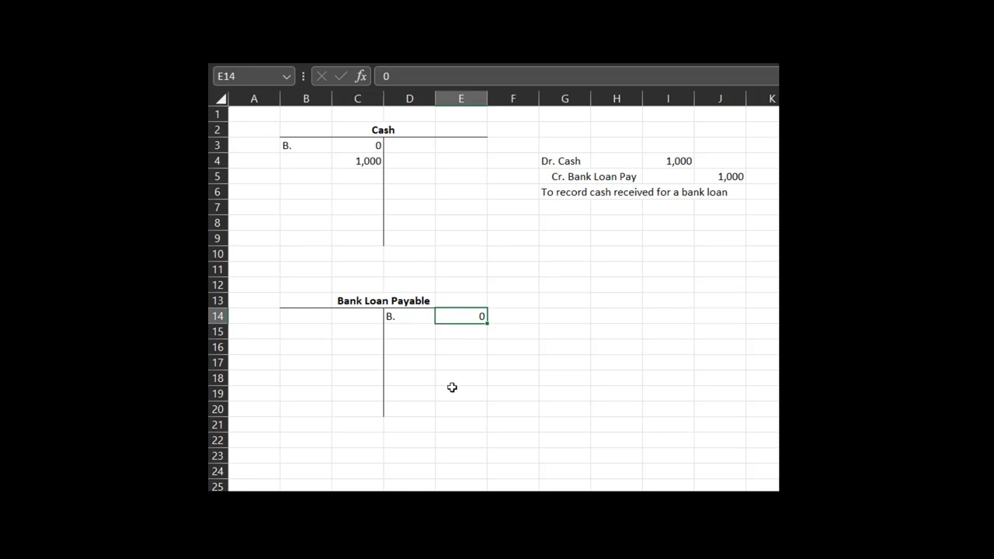
click(593, 178)
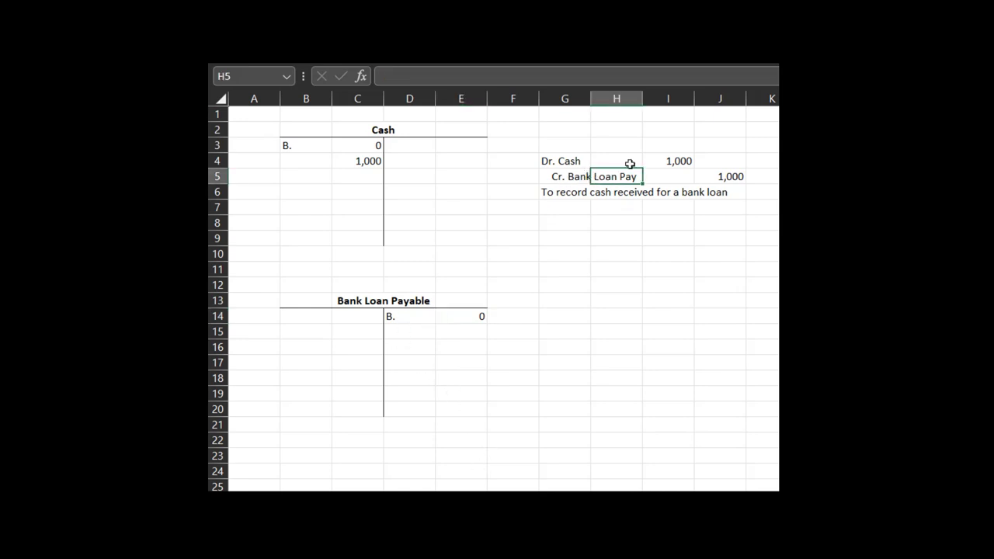
drag(583, 177, 716, 190)
- Post 1,000 to the credit side of the Bank Loan Payable T-account in E15
click(422, 337)
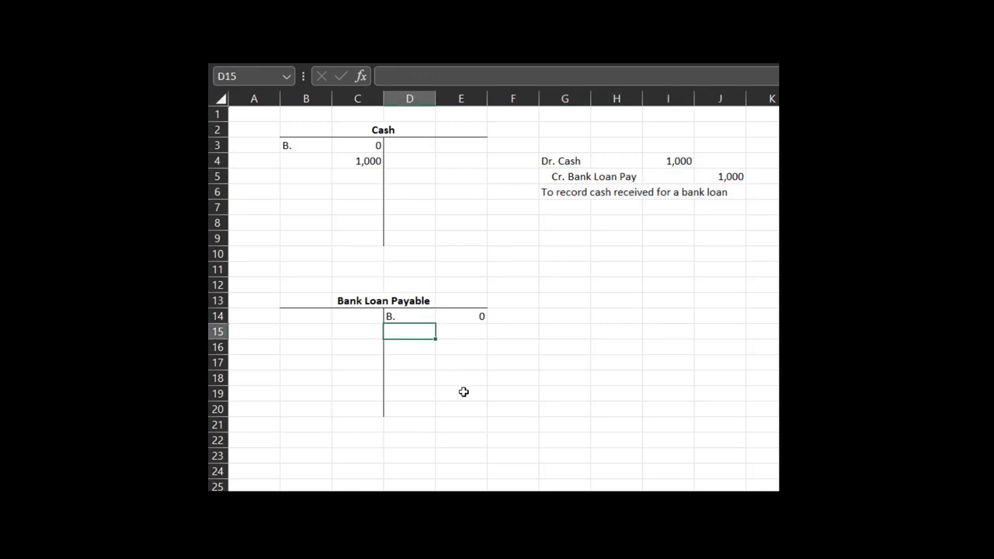
click(458, 332)
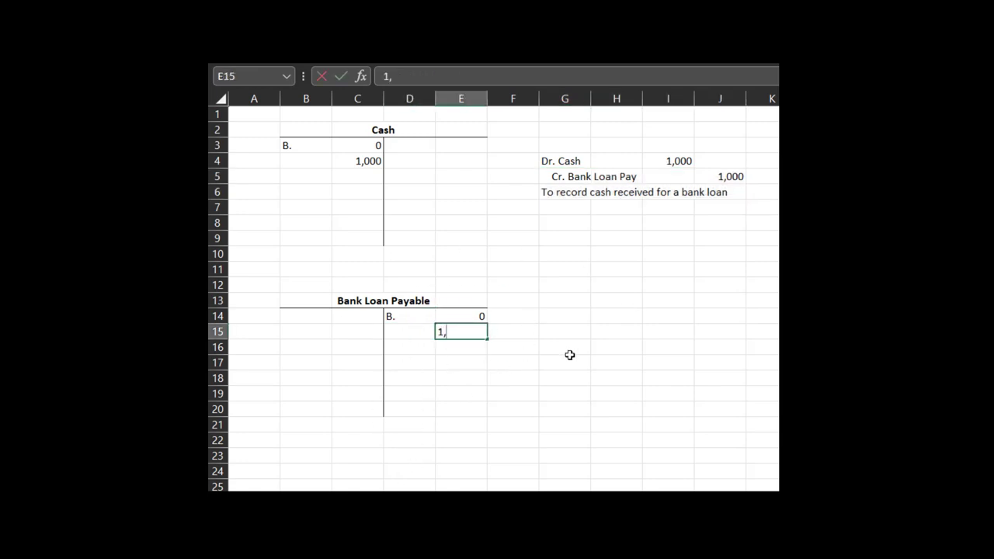
text(1,000)
key(Return)
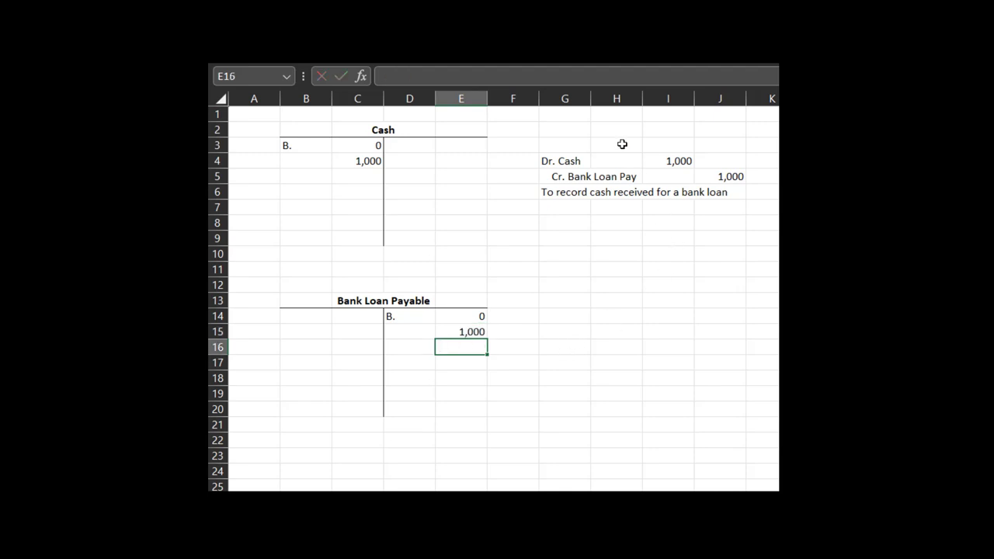
- Review the Bank Loan Payable credit side and its posting against the journal entry description
click(633, 186)
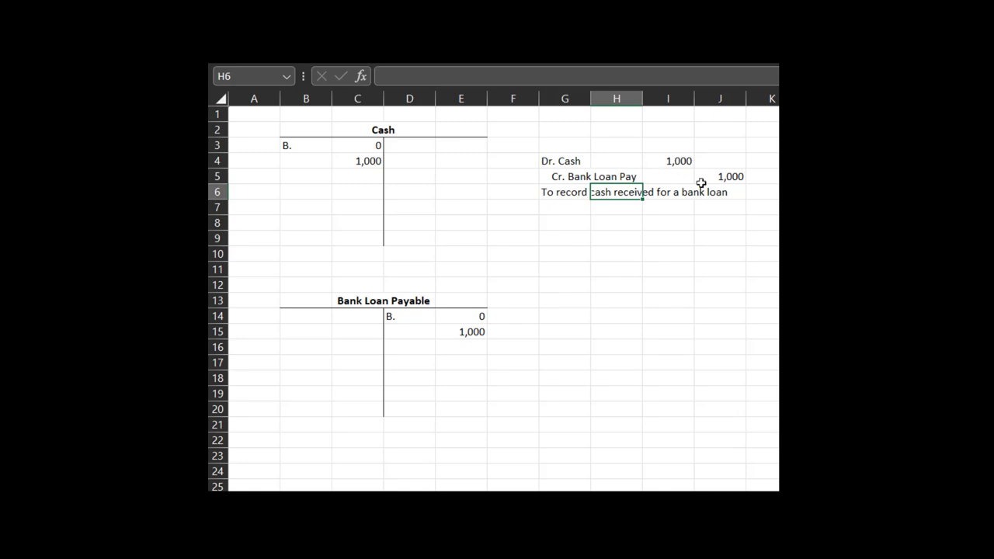
click(466, 333)
drag(409, 299, 466, 407)
click(513, 425)
drag(432, 344, 465, 425)
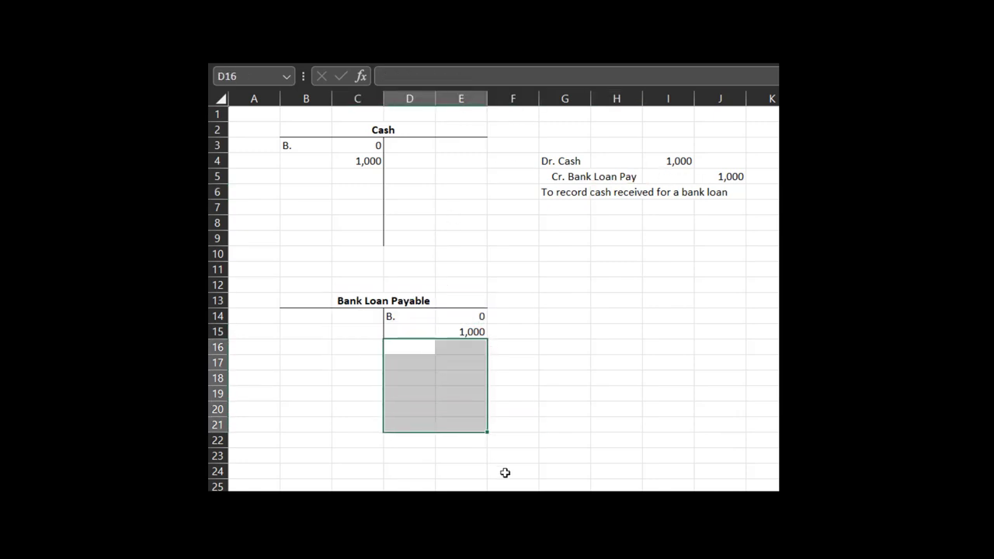
click(513, 425)
click(496, 332)
click(411, 328)
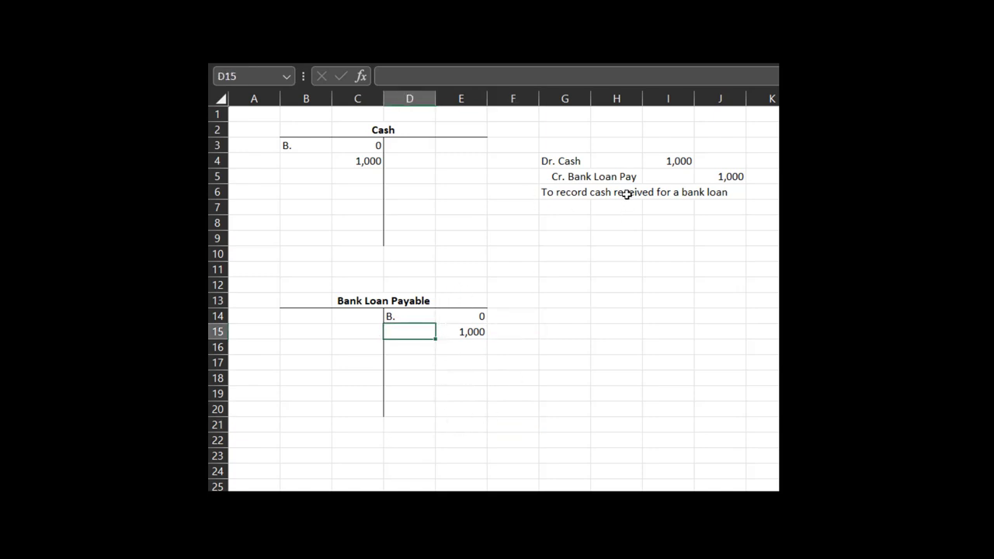
- Label the journal entry "JE #1" in G3
click(567, 193)
click(562, 148)
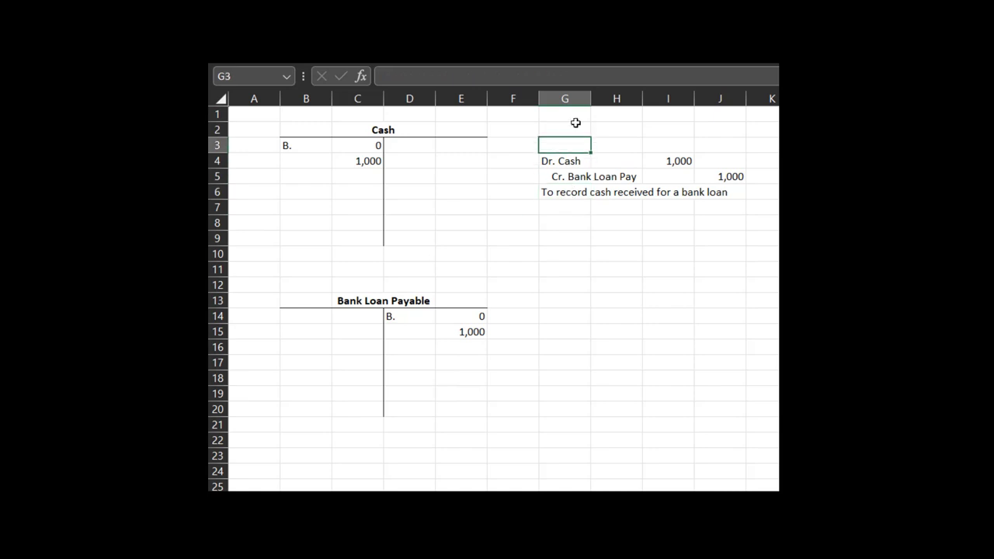
text(JE #1)
key(Return)
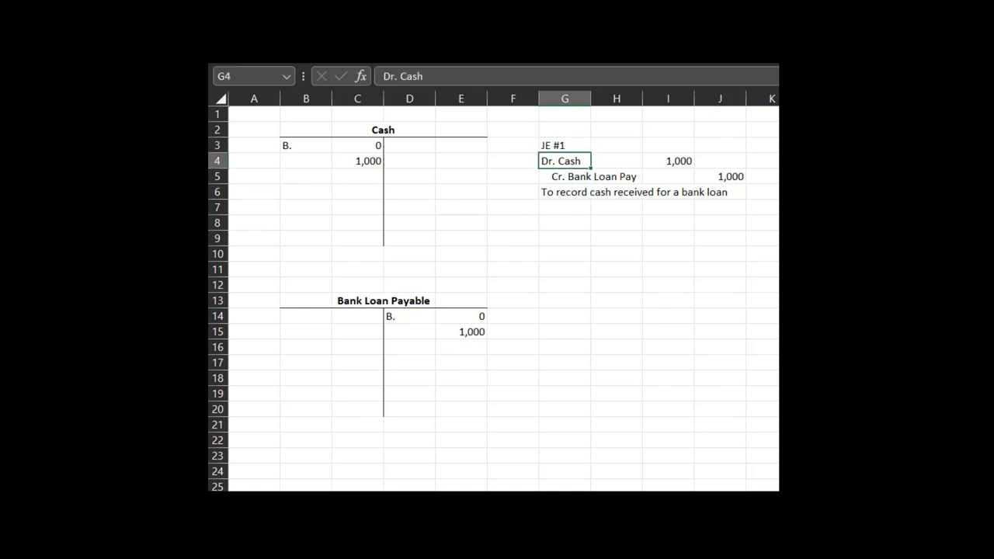
- Enter the reference "JE1" in B4 beside the Cash posting and copy it to D15 beside the Bank Loan Payable posting
click(313, 161)
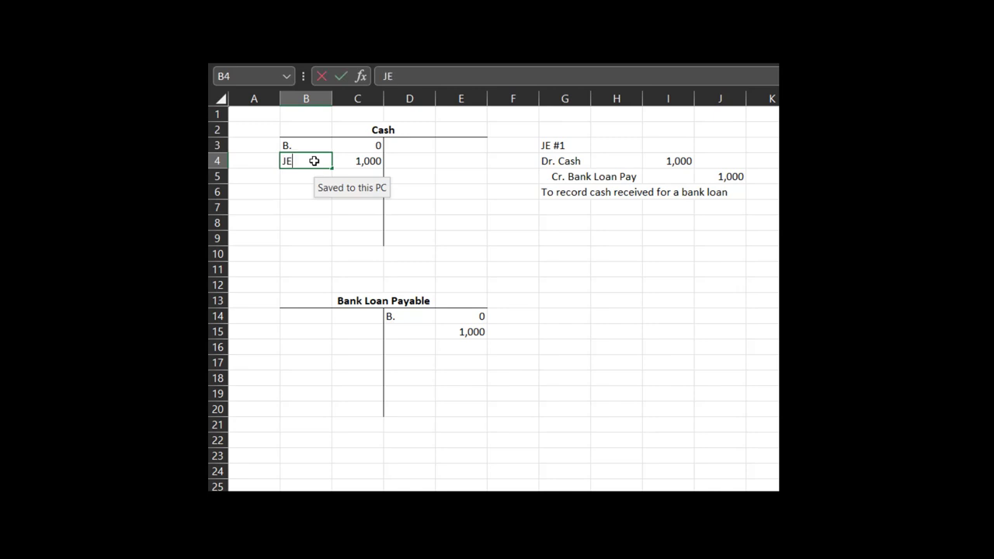
key(ctrl+c)
key(Down)
key(Down)
key(Down)
key(Down)
key(Down)
key(Down)
key(Down)
key(Down)
key(Down)
key(Down)
key(Down)
key(Right)
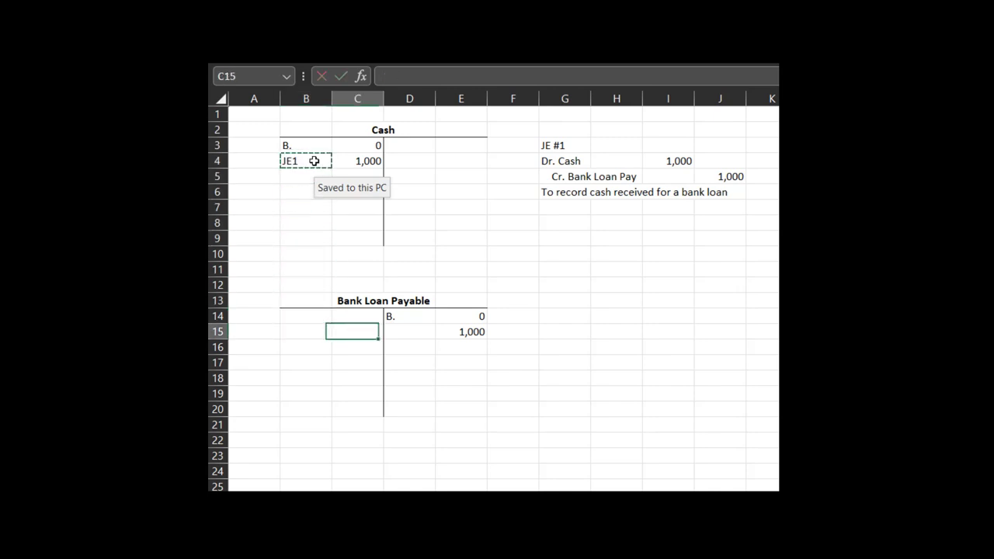
key(Right)
key(ctrl+v)
key(Escape)
key(Down)
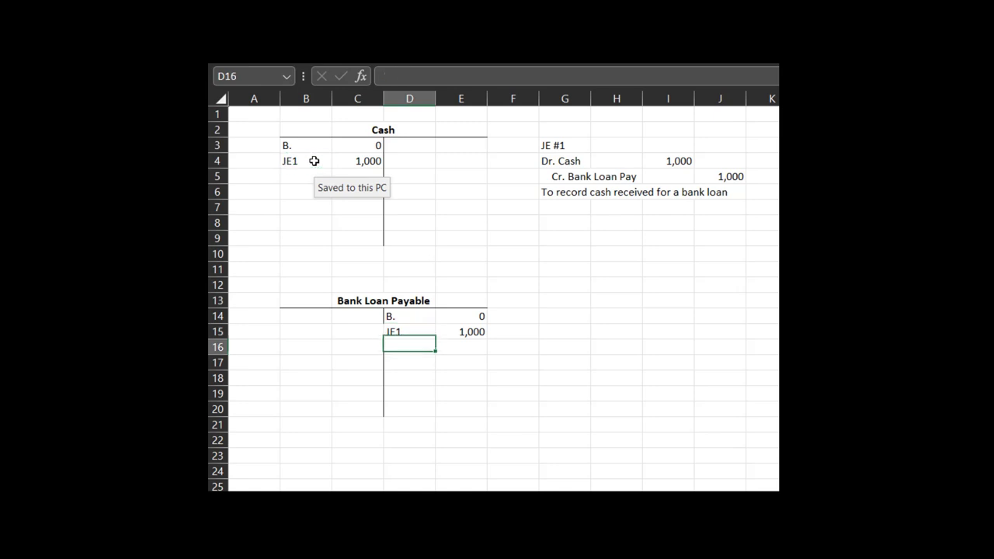
click(626, 335)
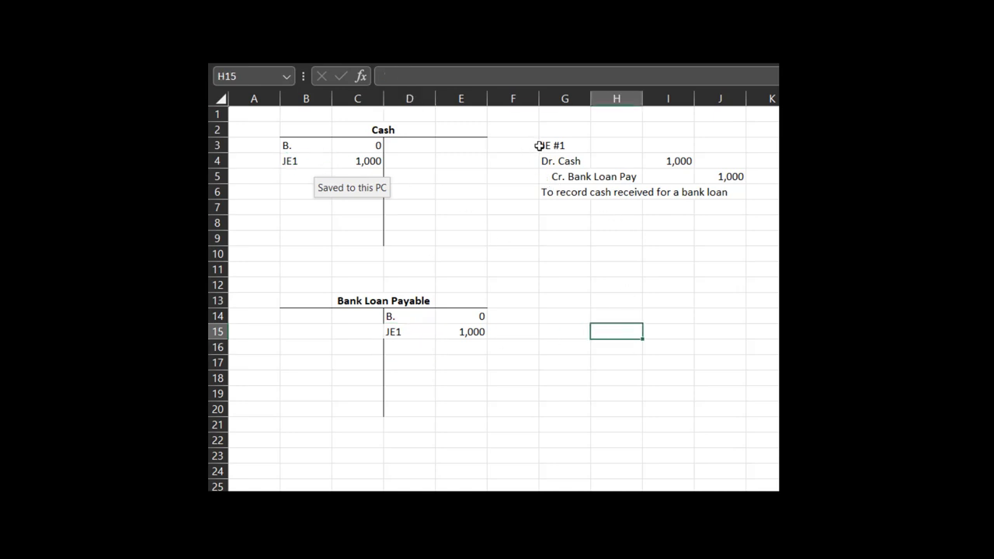
drag(539, 144, 725, 196)
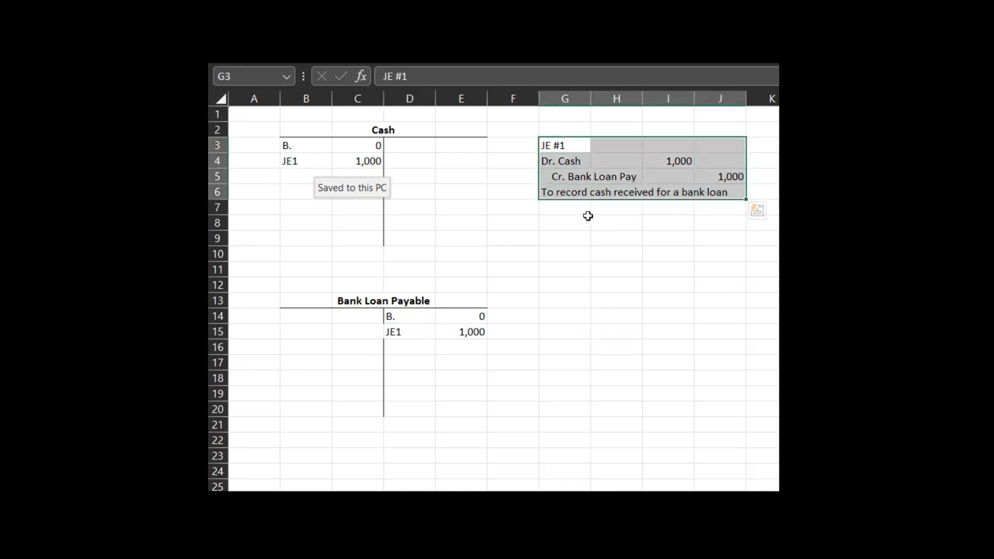
drag(582, 221, 719, 304)
click(620, 425)
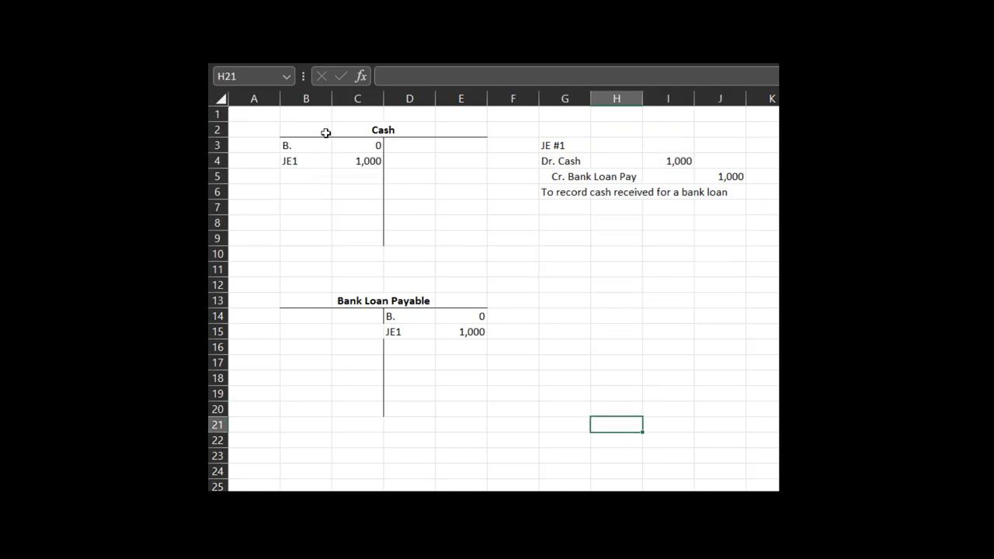
click(470, 390)
- Restore the missing piece of the Bank Loan Payable T-account's vertical line by adding a left border to D15
click(424, 330)
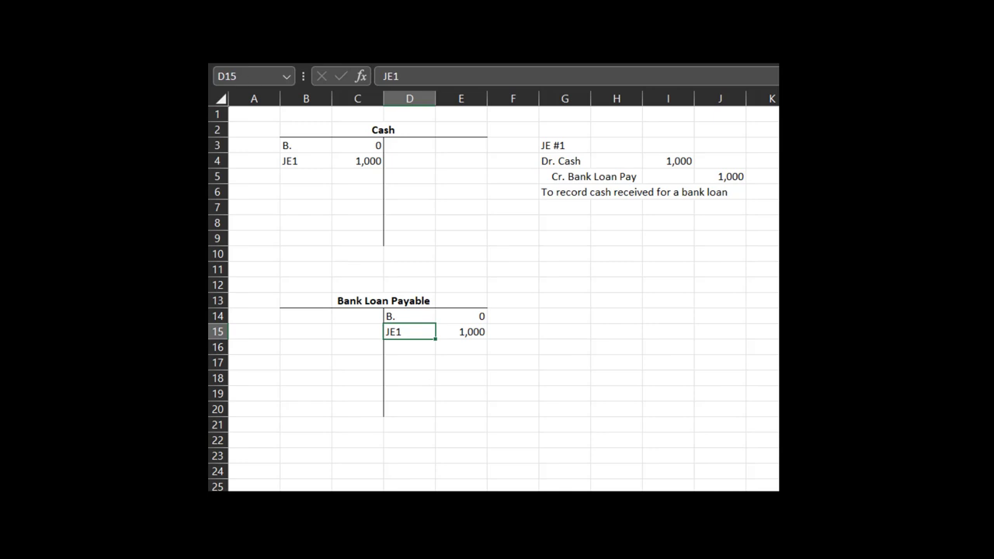
click(326, 113)
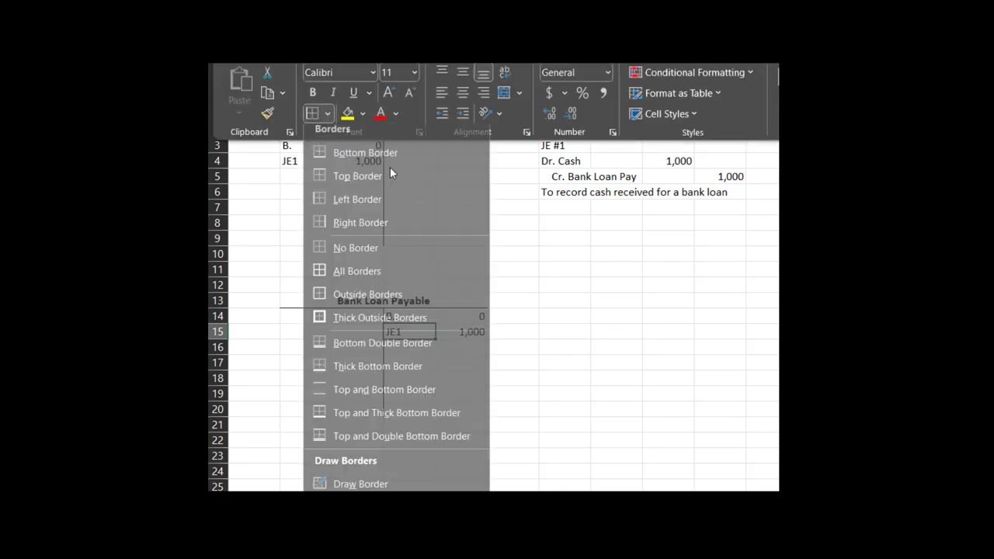
click(537, 333)
click(372, 411)
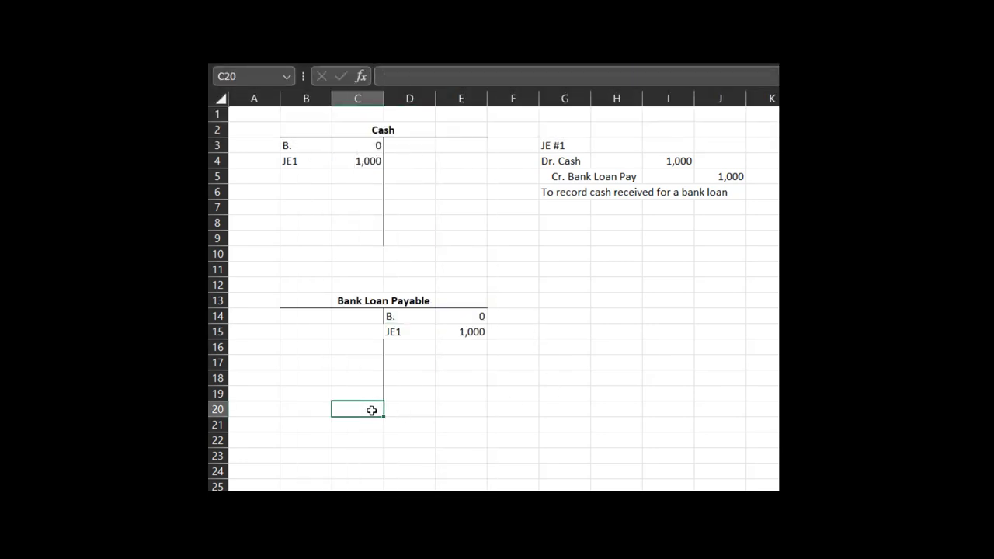
click(411, 335)
click(275, 64)
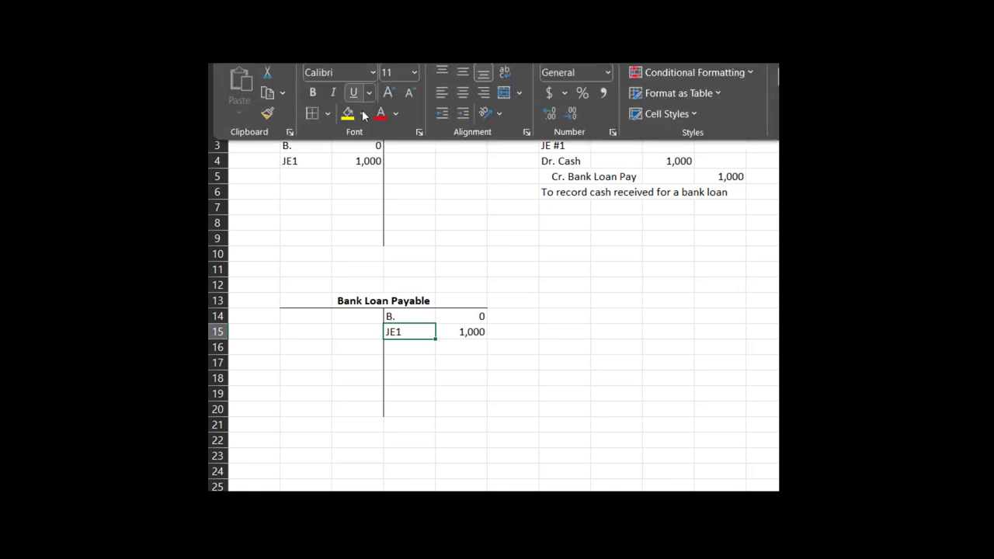
click(340, 379)
click(340, 379)
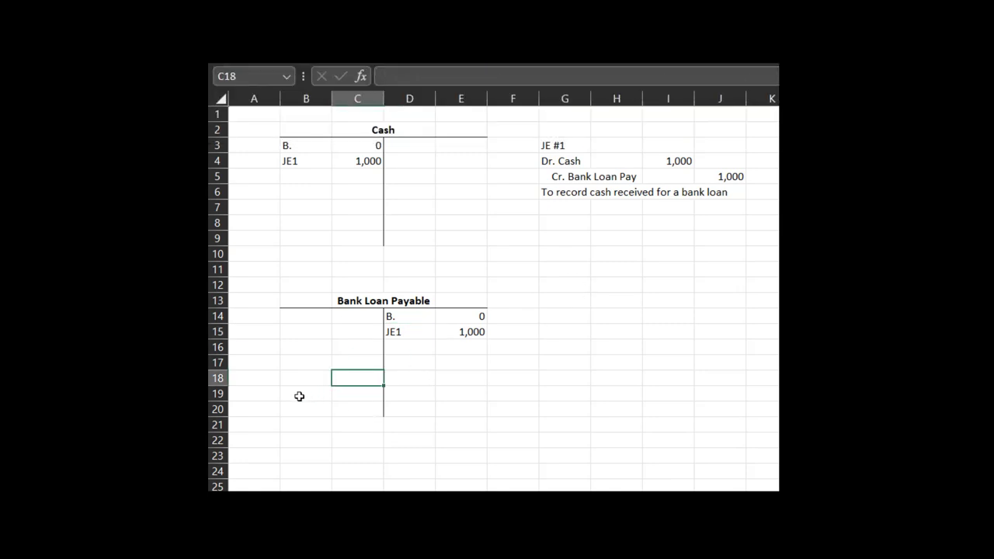
- Add a bottom border across B19:E19 in the Bank Loan Payable T-account
drag(300, 395, 472, 399)
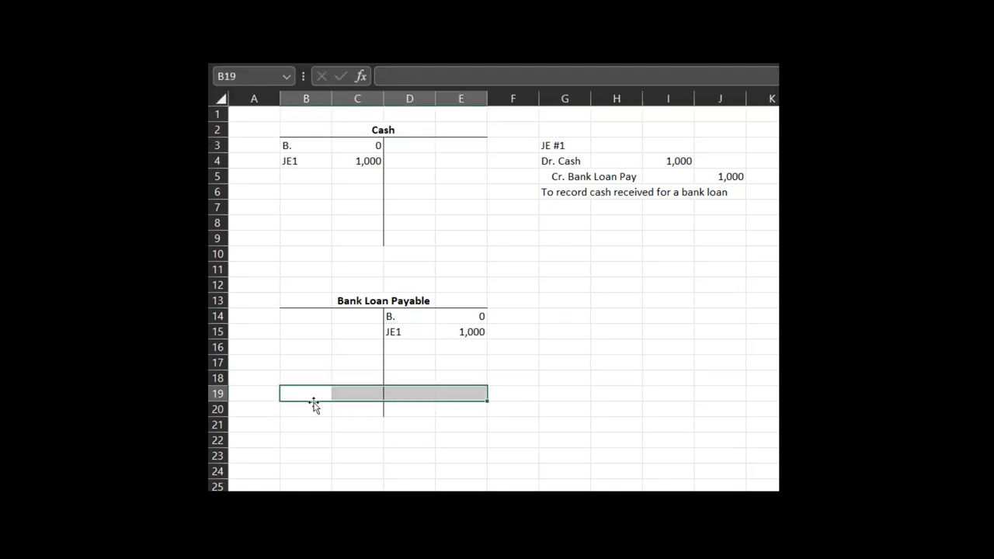
click(275, 63)
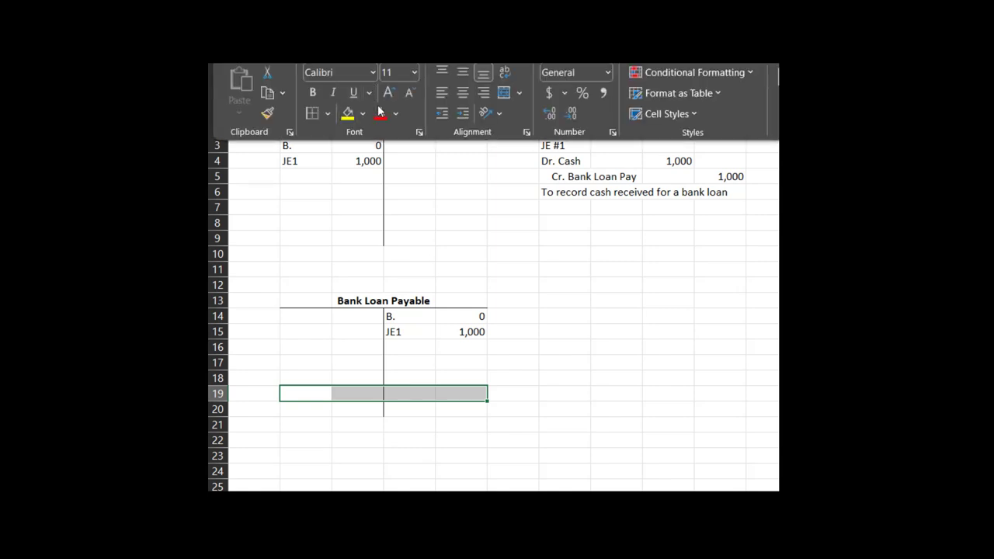
click(327, 113)
click(347, 168)
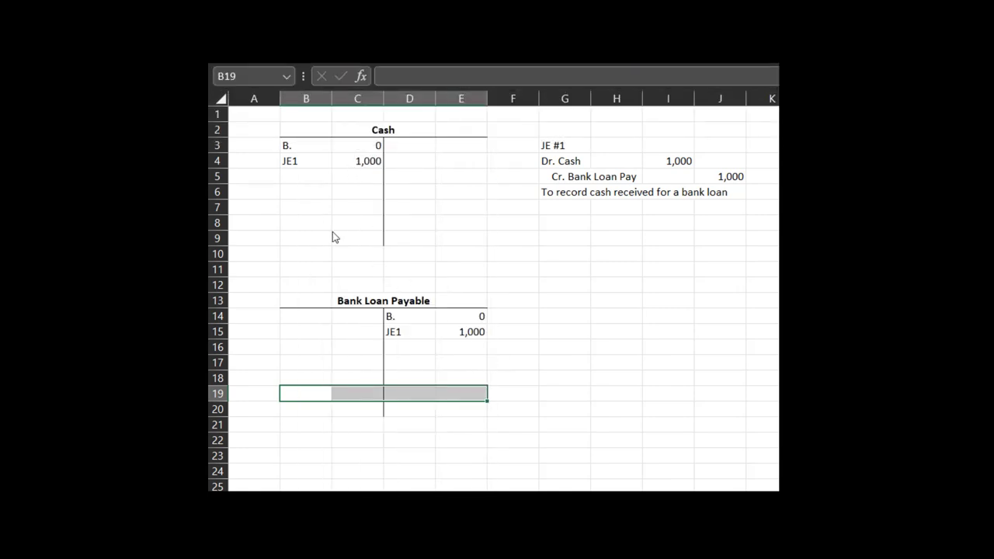
- Add a bottom border across B8:E8 in the Cash T-account
drag(301, 226, 457, 224)
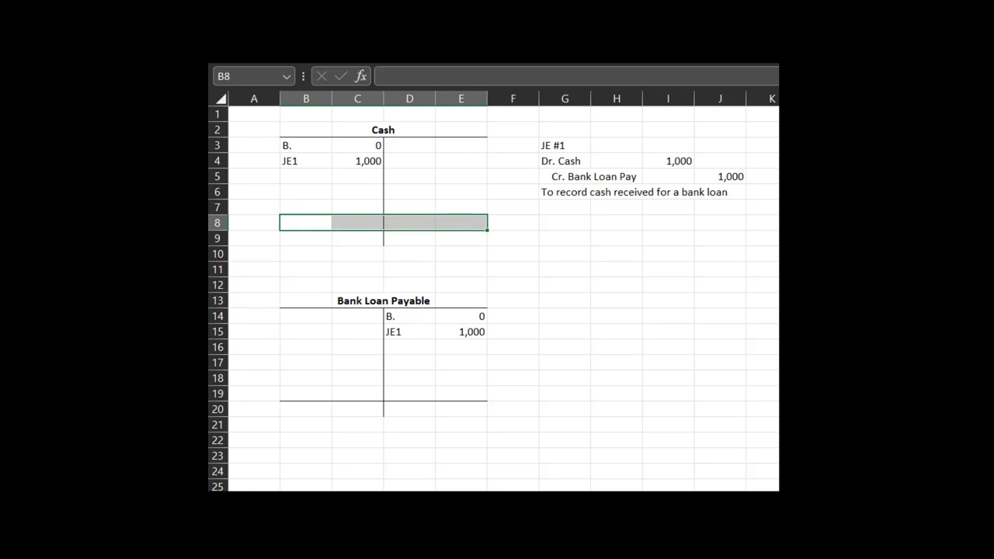
click(276, 63)
click(314, 114)
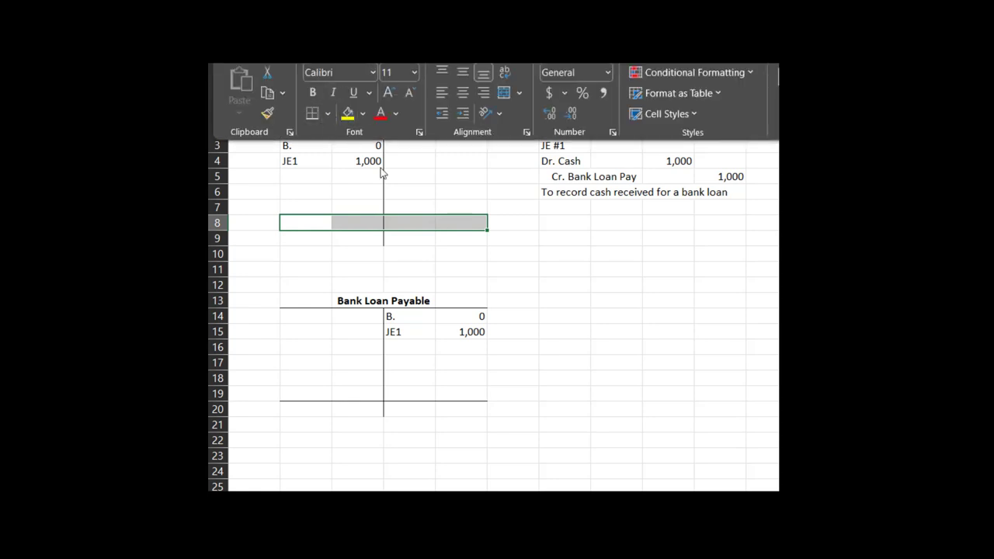
- Enter a sample debit posting of 500 in C5 of the Cash T-account
click(535, 288)
click(361, 161)
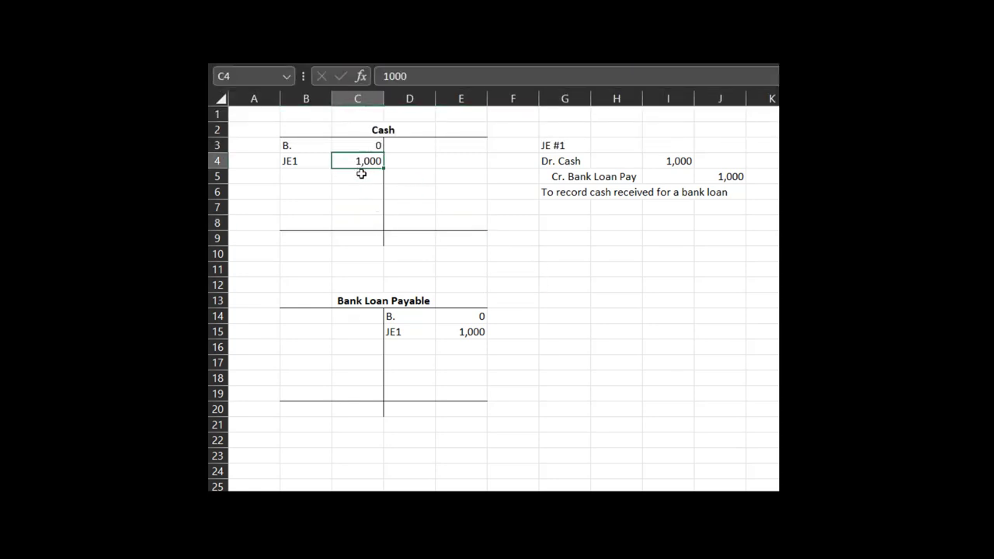
click(356, 175)
click(355, 193)
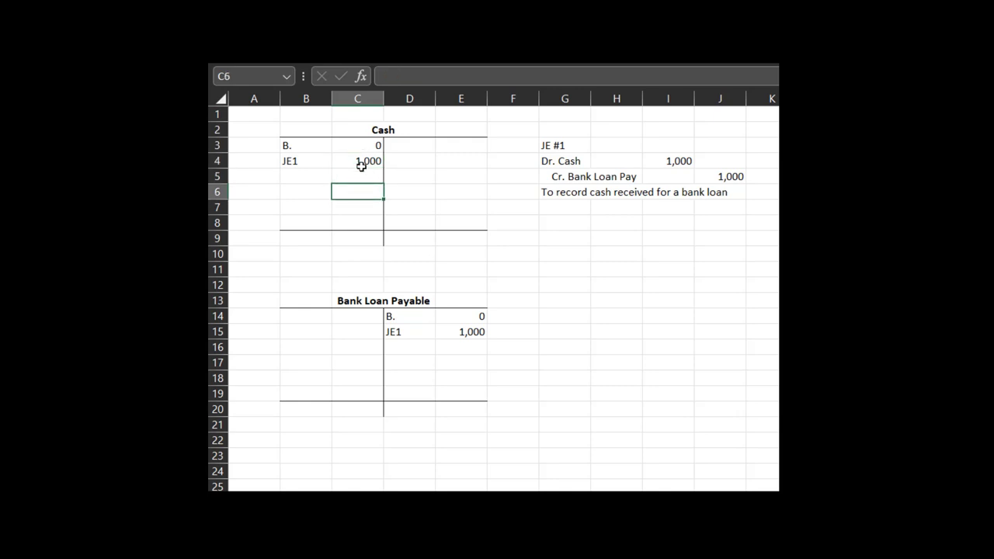
click(362, 177)
text(500)
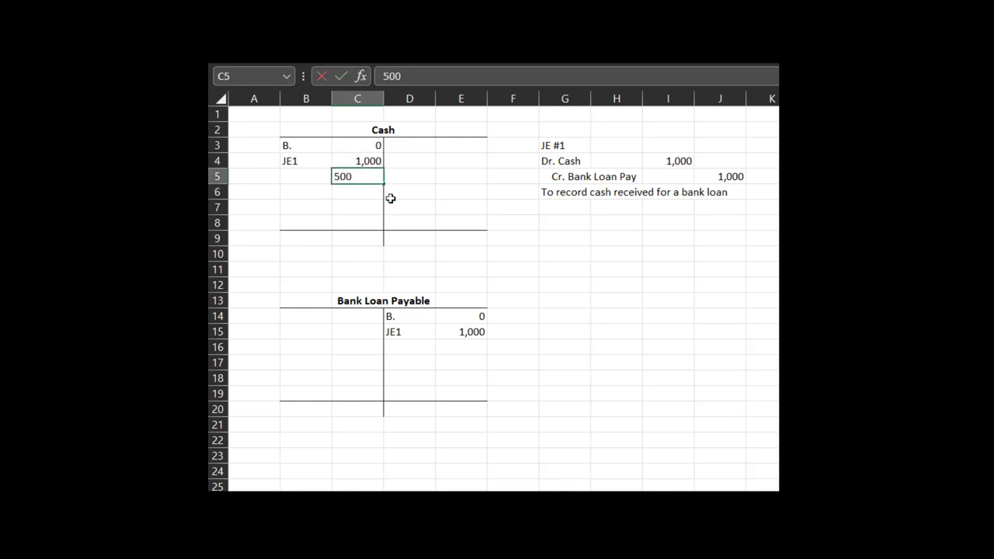
key(Return)
- Total the Cash debit amounts in C9 below the line with AutoSum over C3:C8
key(Down)
key(Down)
key(Down)
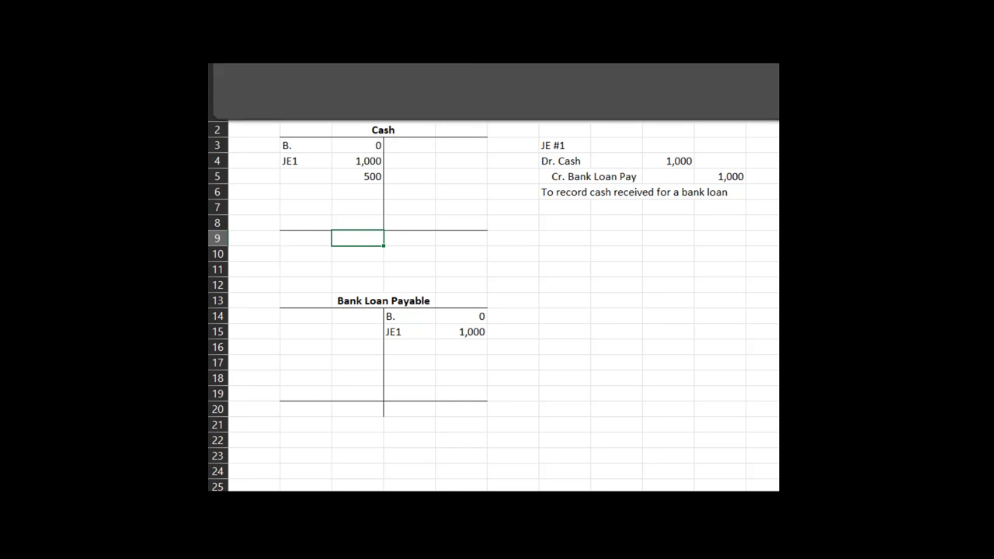
click(301, 74)
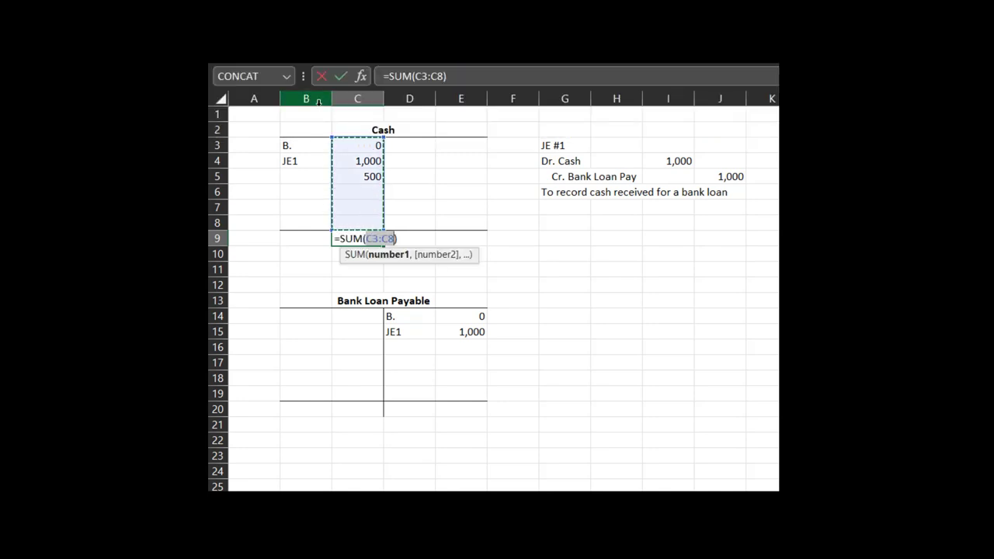
key(Return)
- Label the Cash ending balance "E." in B9
key(Up)
key(Left)
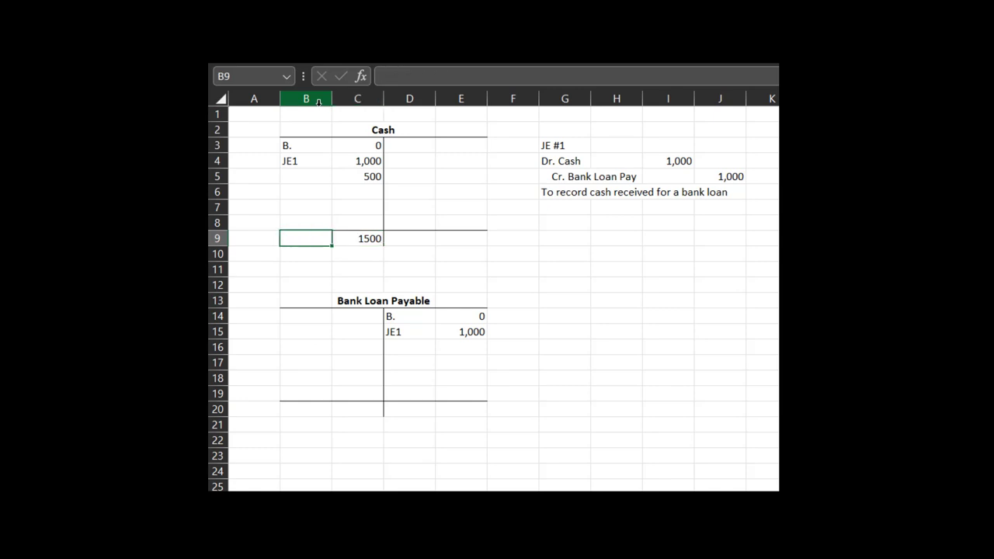
key(Return)
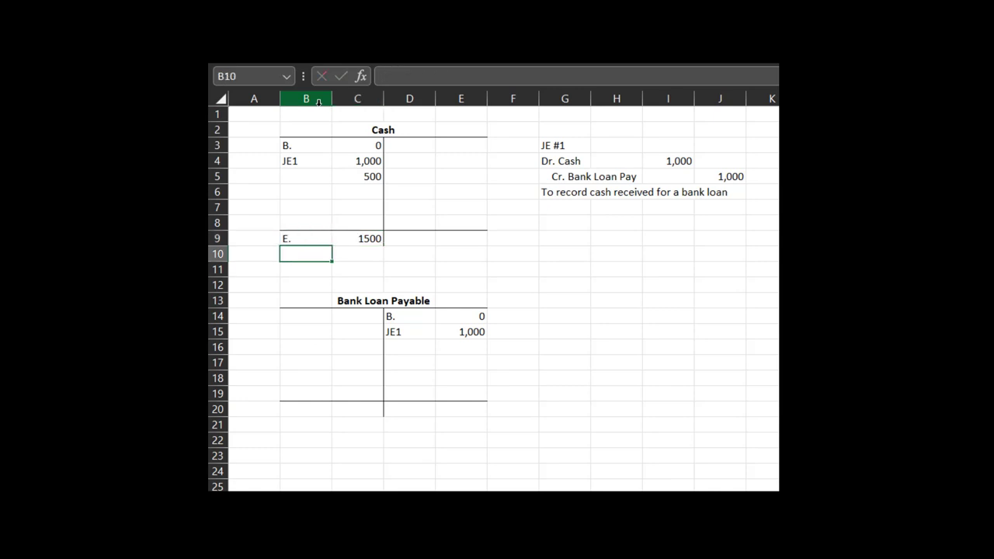
- Enter a sample credit posting of 250 in D6 of the Cash T-account
key(Right)
key(Up)
key(Up)
key(Up)
key(Up)
key(Up)
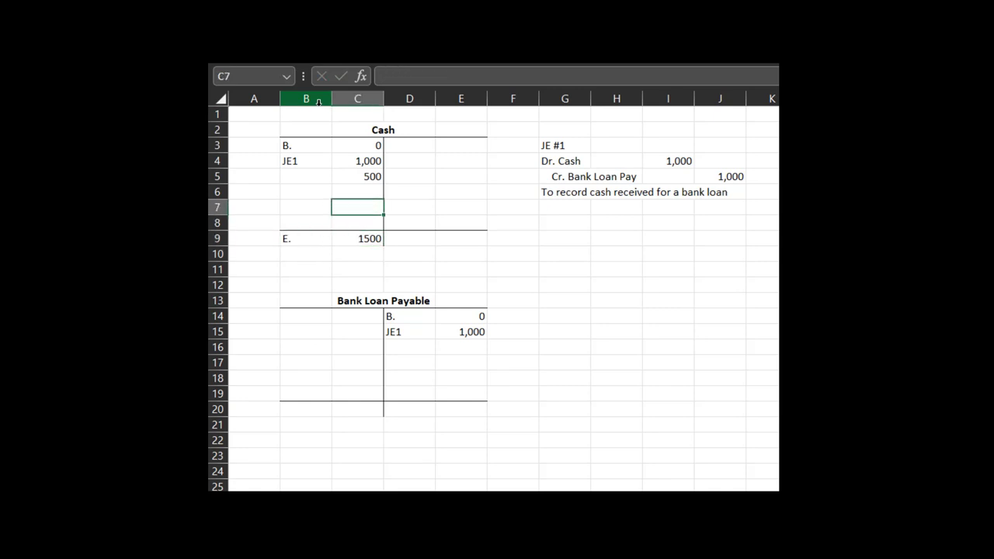
key(Up)
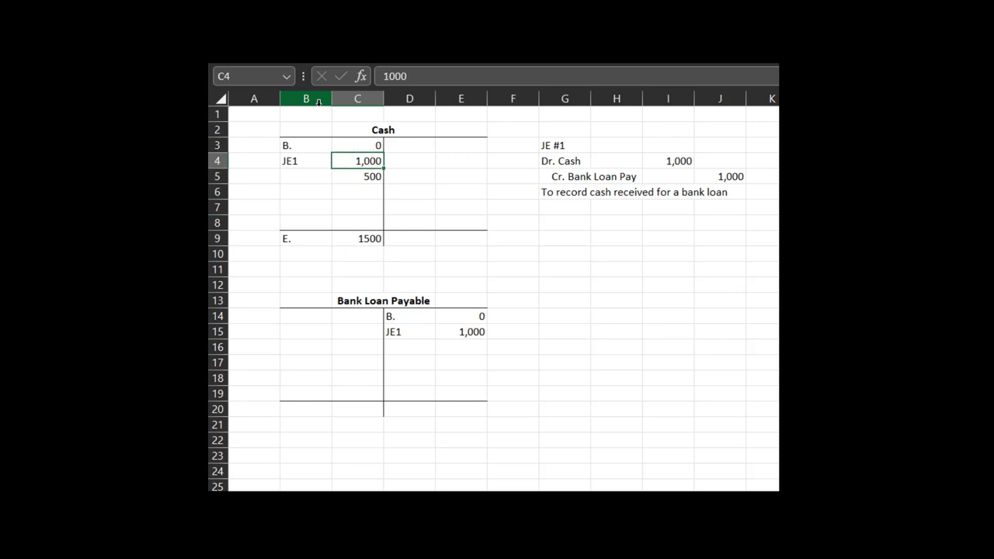
key(Down)
key(Right)
key(Right)
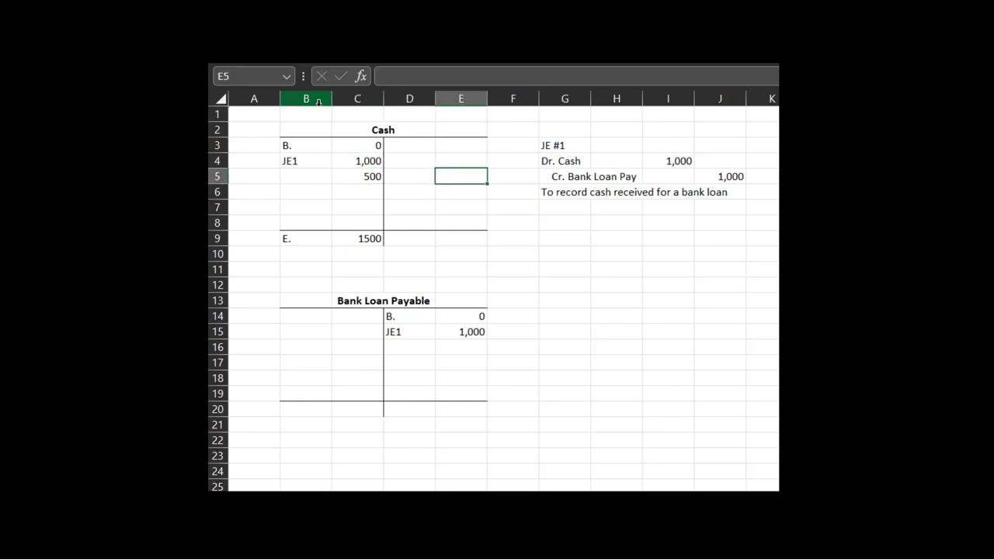
key(Down)
key(Left)
key(Right)
key(Left)
text(25)
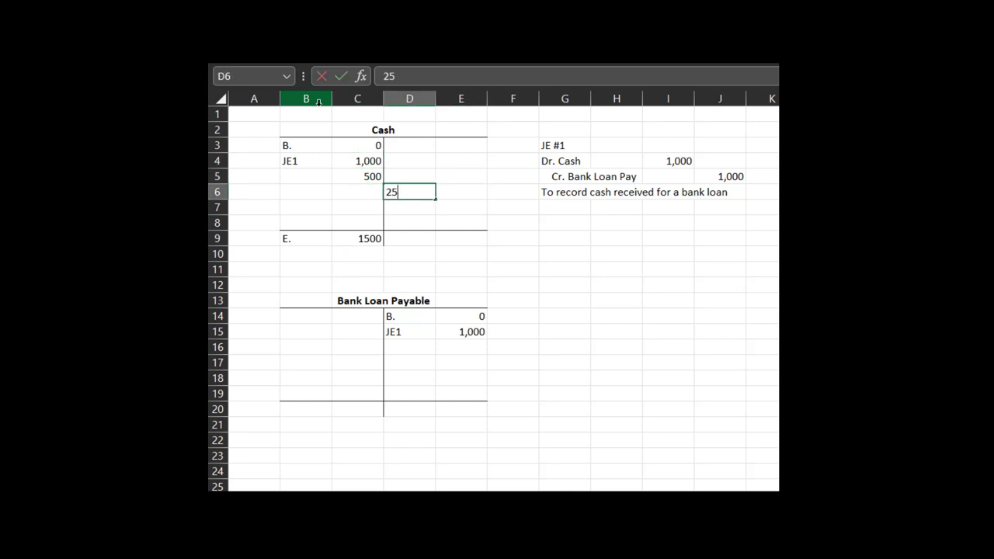
text(0)
key(Return)
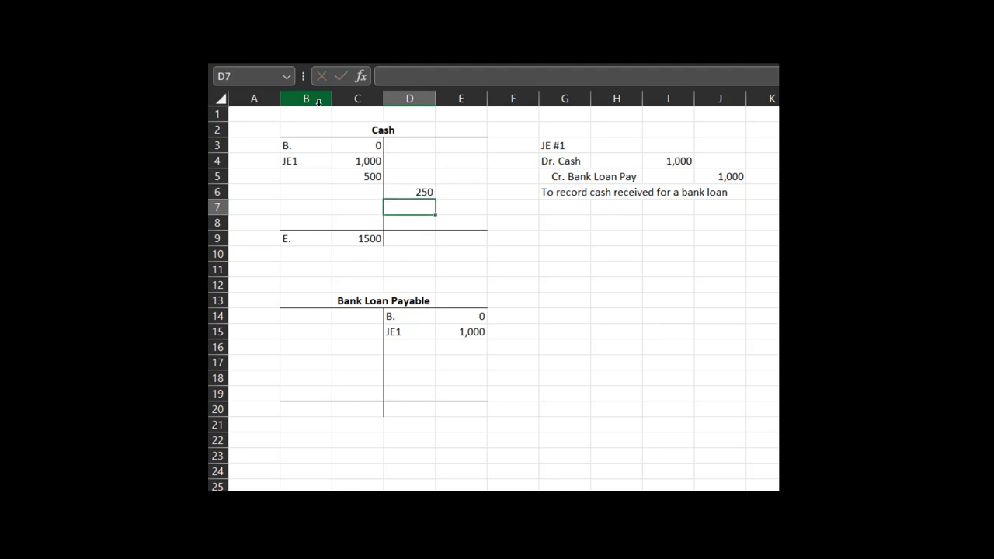
- Extend the Cash ending-balance formula in C9 to subtract the credit posting, giving =SUM(C3:C8)-D6
key(Down)
key(Left)
key(Down)
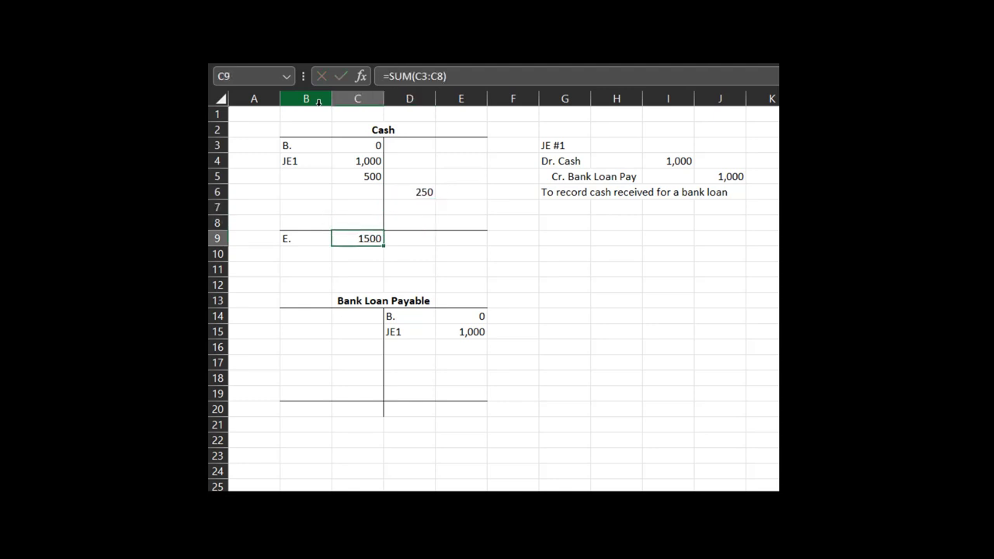
double_click(372, 242)
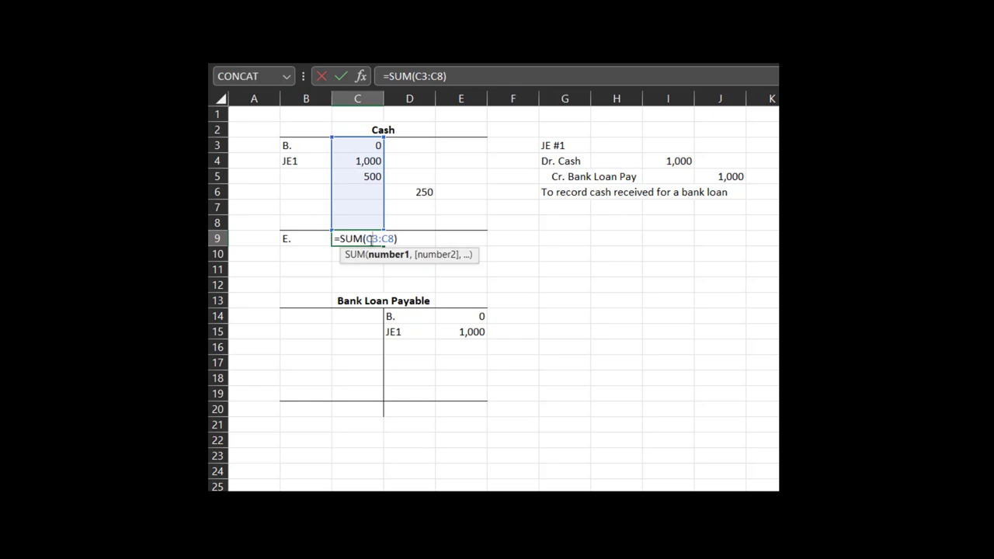
key(Return)
click(371, 238)
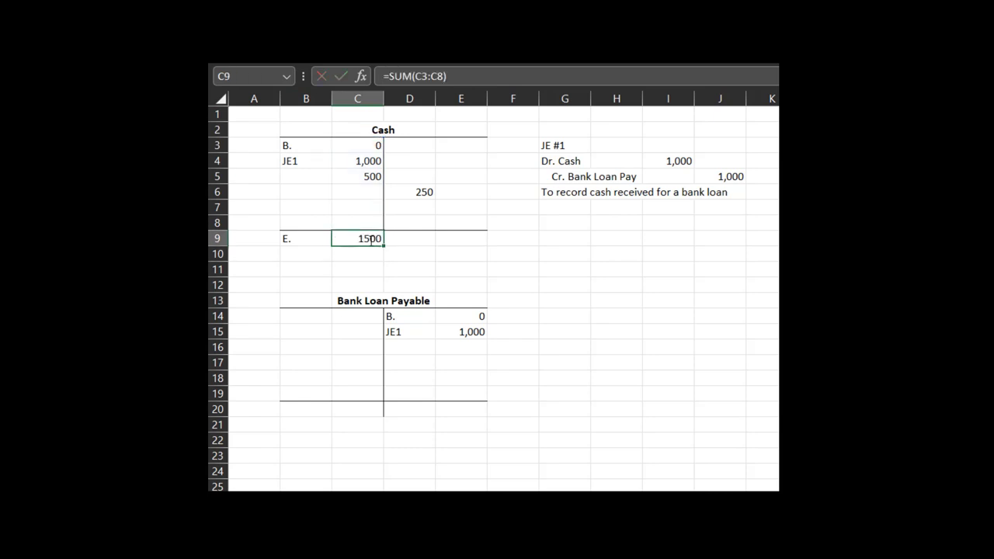
click(506, 71)
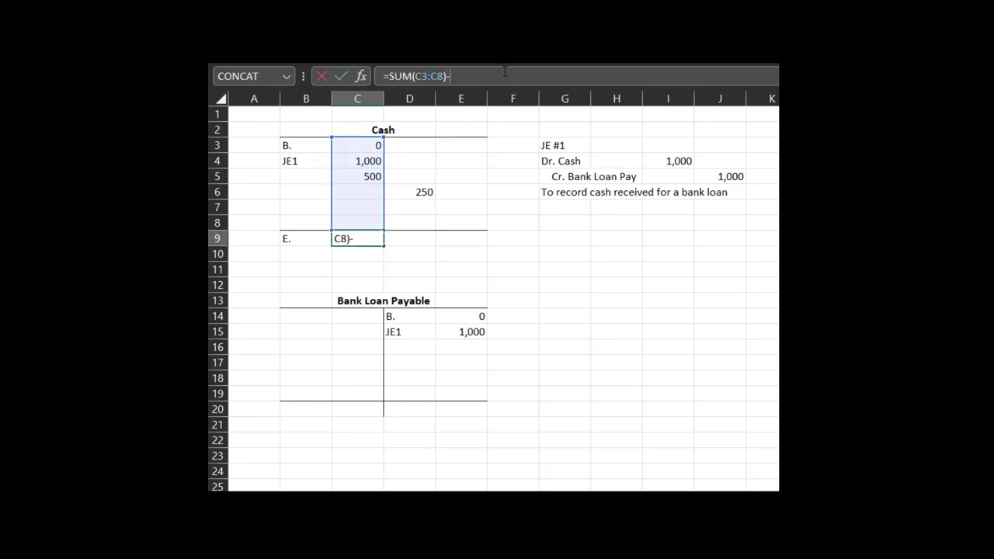
click(429, 190)
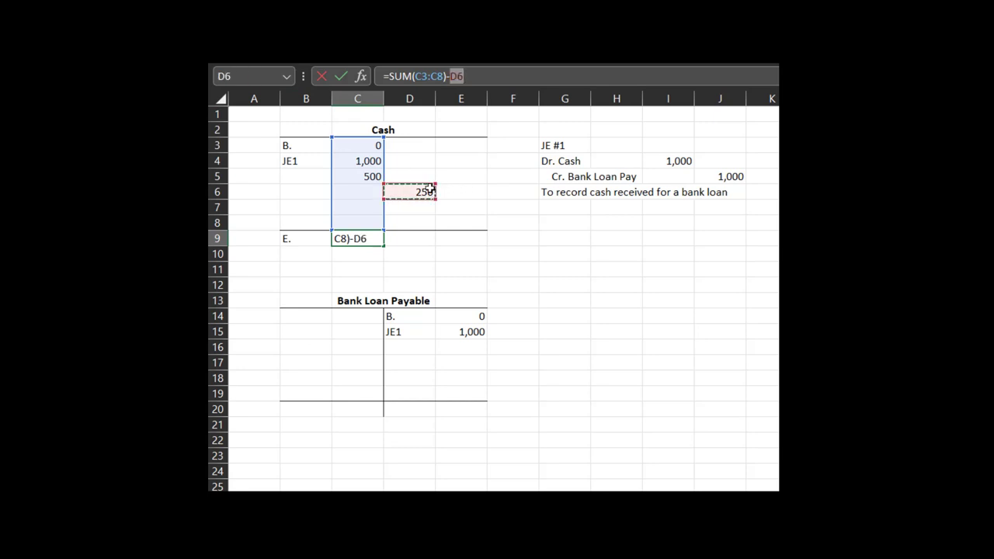
key(Return)
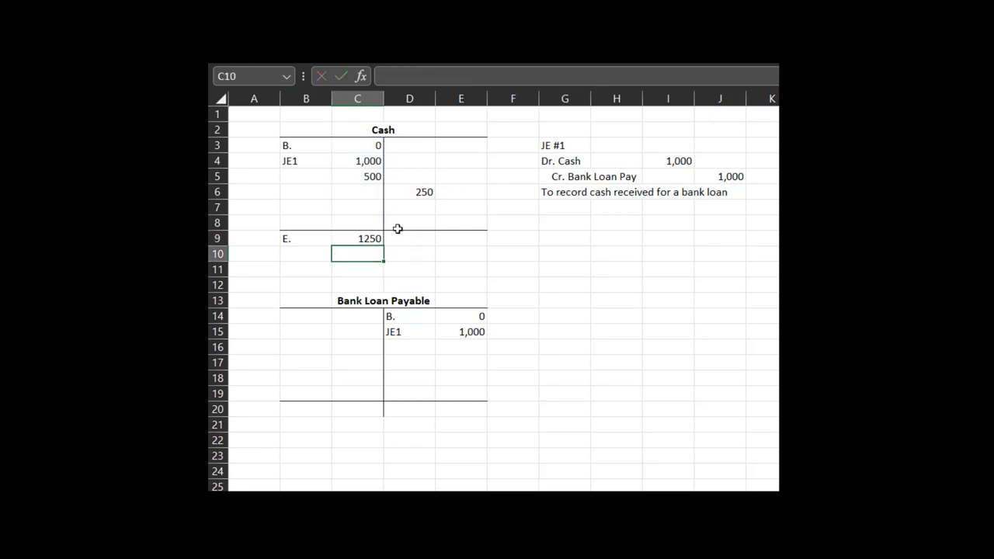
drag(370, 147, 357, 192)
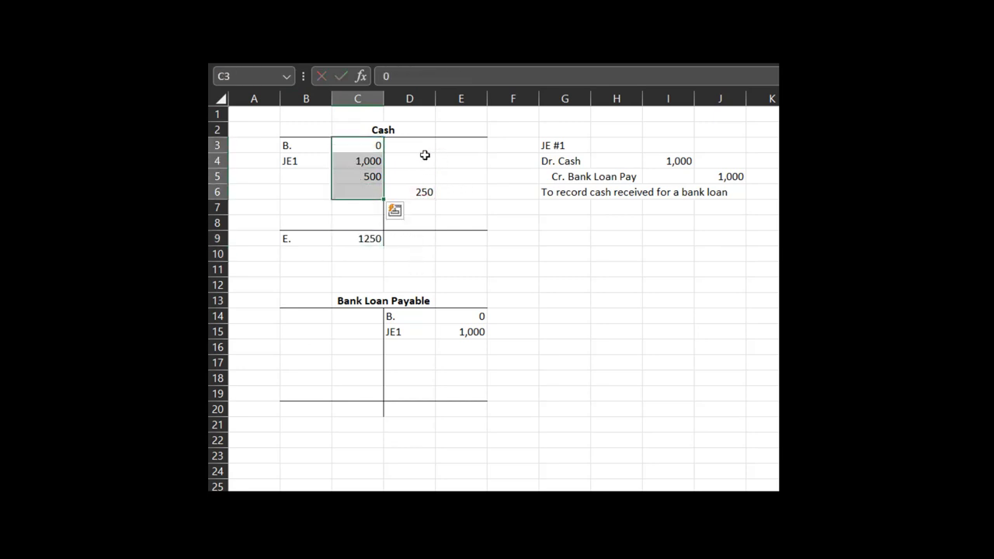
drag(424, 158, 424, 207)
click(495, 207)
click(342, 237)
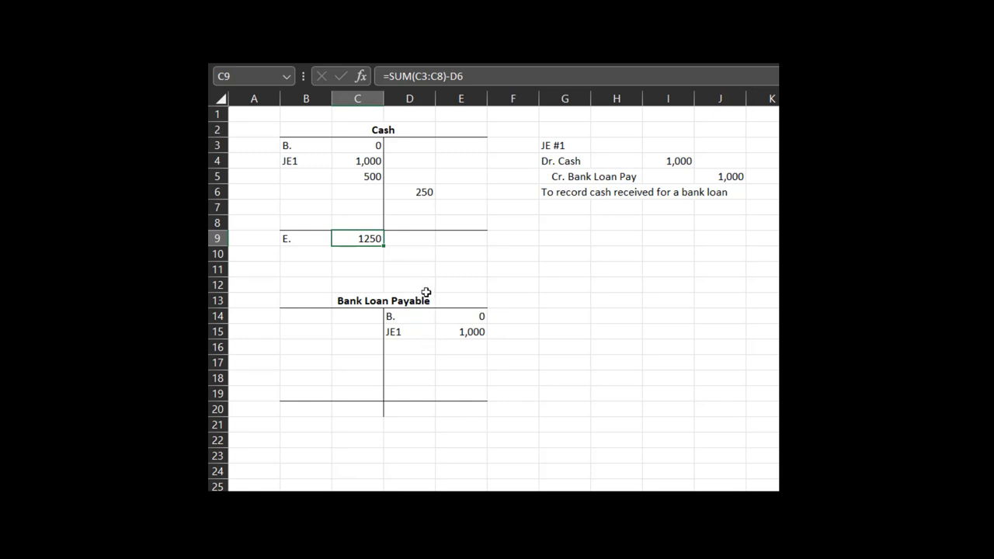
click(445, 336)
- Label the Bank Loan Payable ending balance "E." in D20
click(418, 410)
text(E)
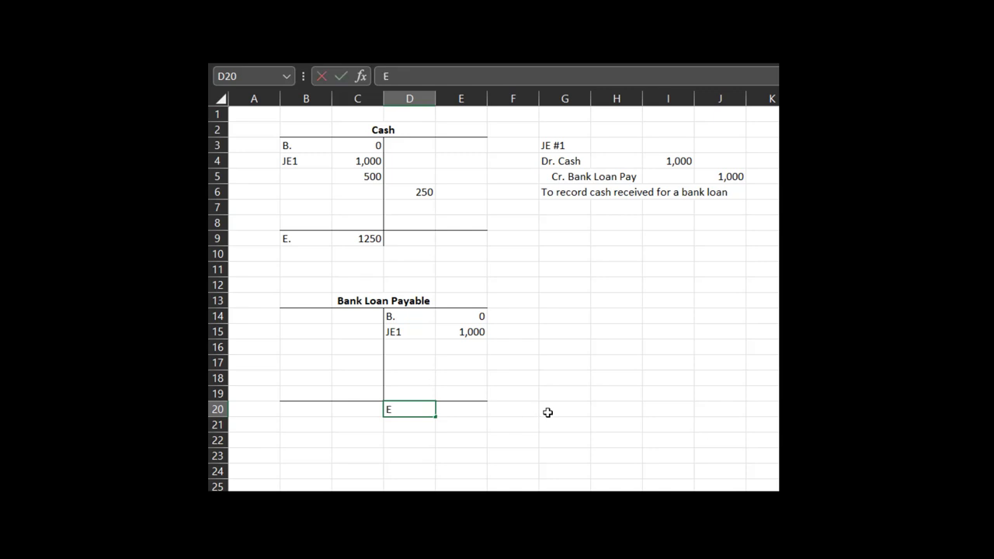
text(.)
key(Return)
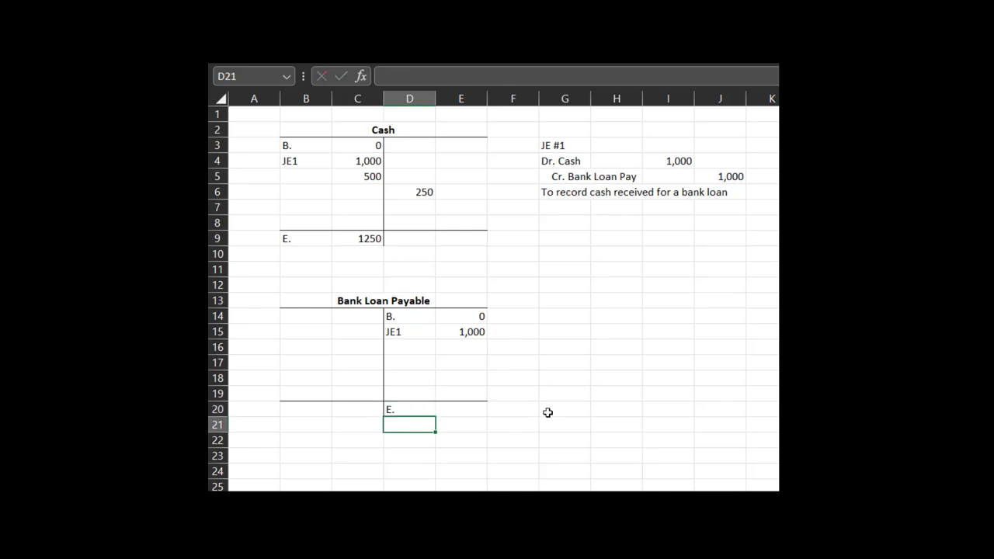
key(Up)
key(Right)
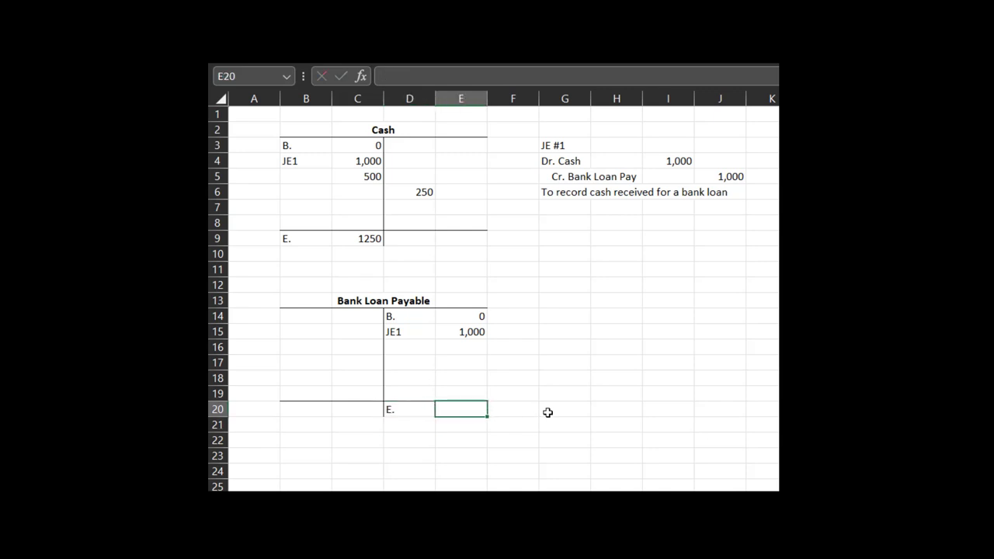
- Enter a sample amount of 700 in D17 of the Bank Loan Payable T-account
drag(463, 319, 469, 396)
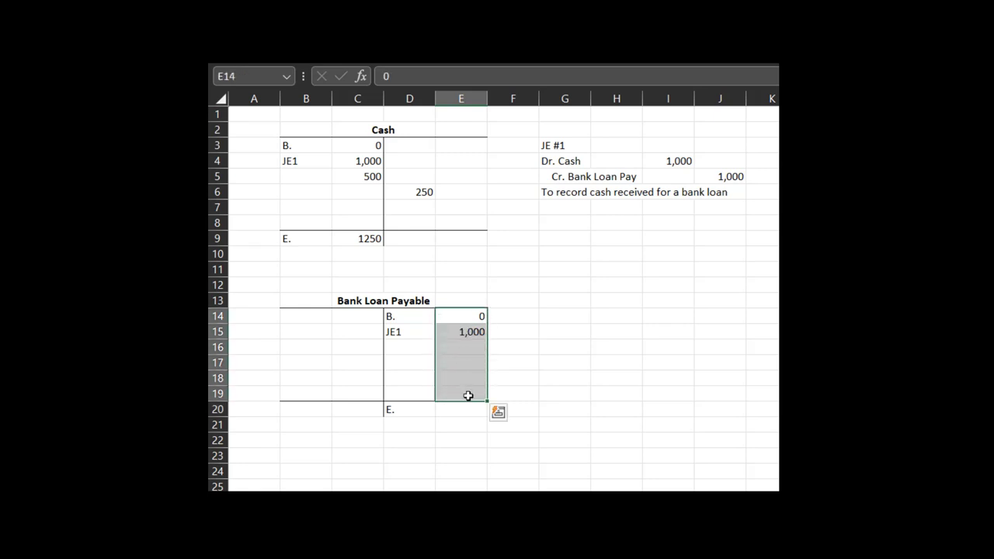
click(549, 383)
click(425, 350)
click(413, 362)
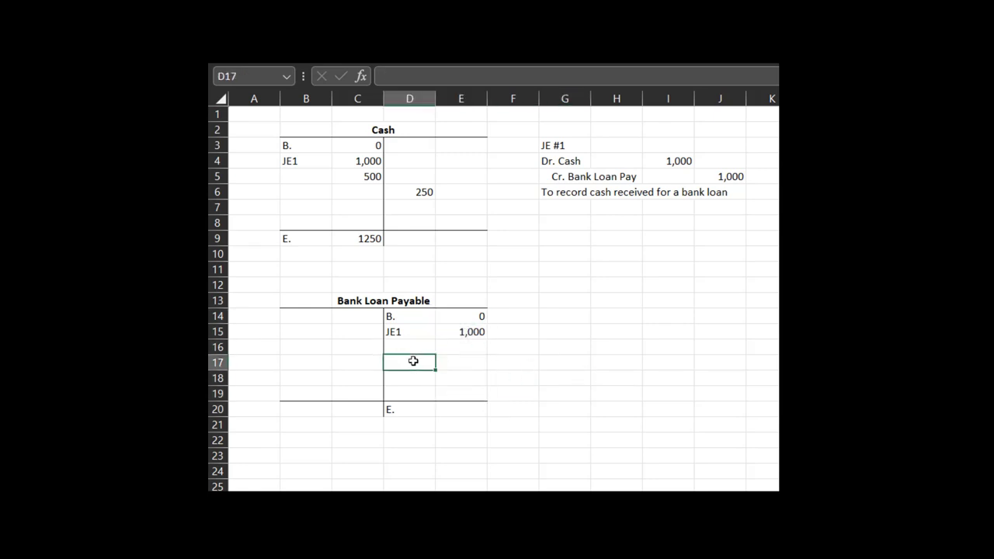
text(700)
key(Return)
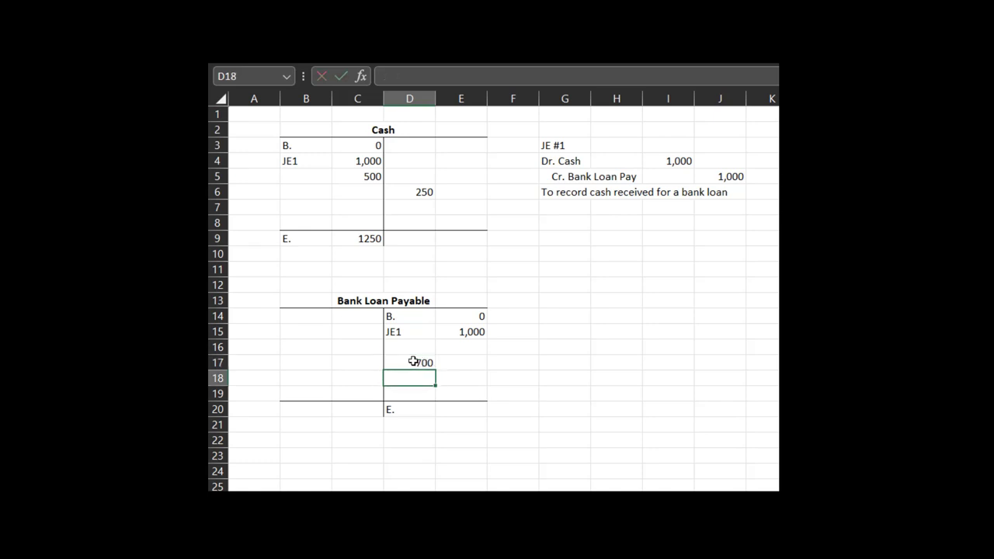
- Move the 700 from D17 into E17, the credit amount column of Bank Loan Payable
click(413, 361)
key(ctrl+x)
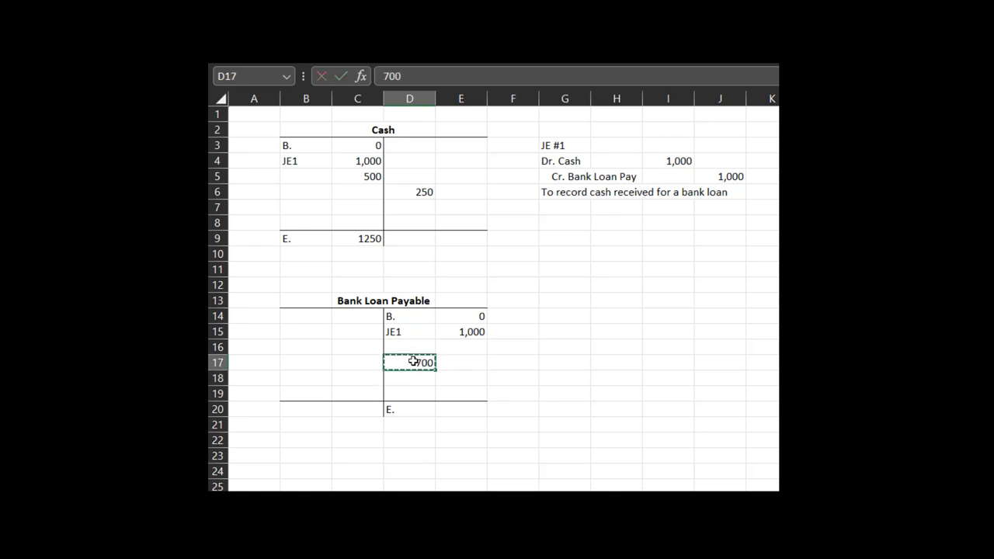
key(Right)
key(ctrl+v)
key(Left)
key(Return)
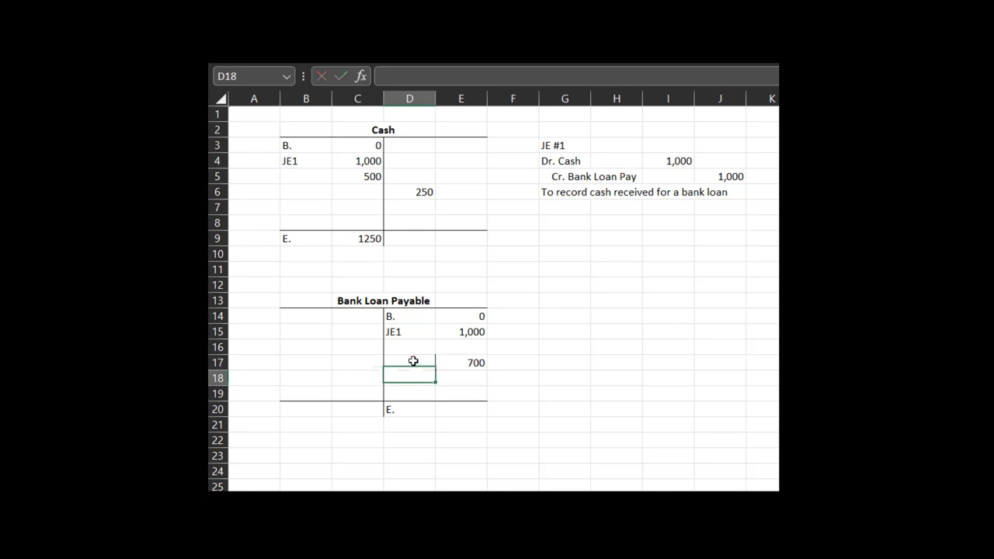
- Total the Bank Loan Payable credits in E20 with AutoSum, setting the range to E14:E19
key(Down)
key(Right)
key(Down)
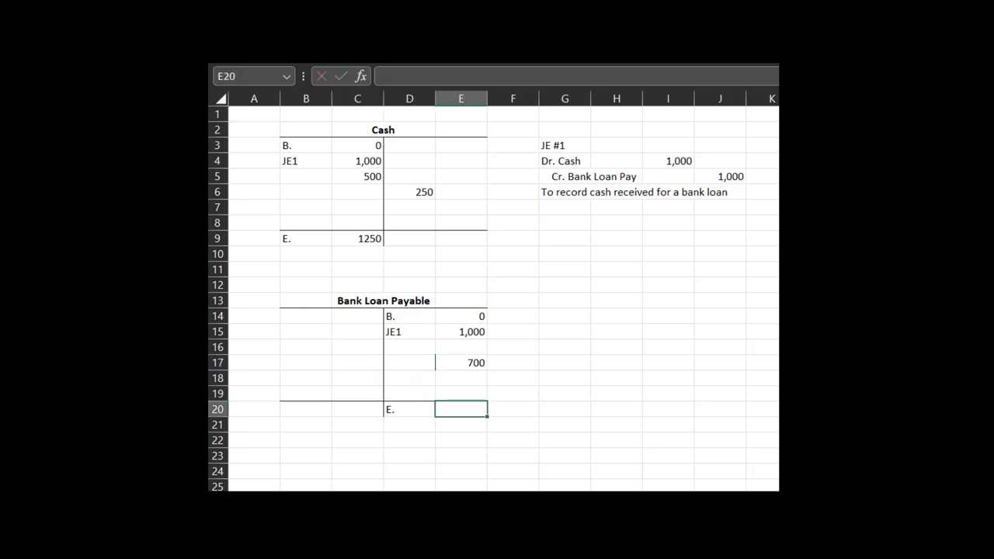
click(267, 72)
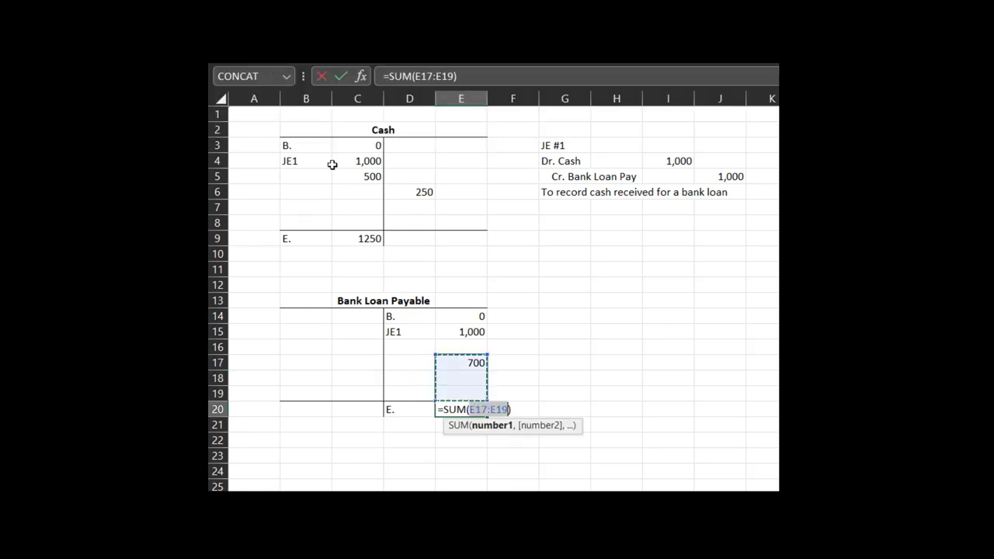
drag(470, 316, 470, 392)
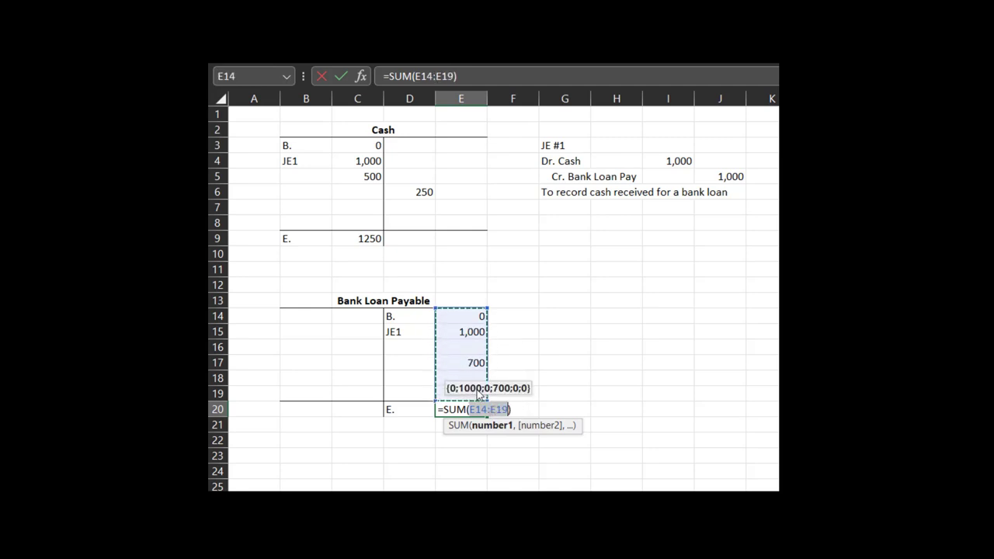
key(Return)
key(Up)
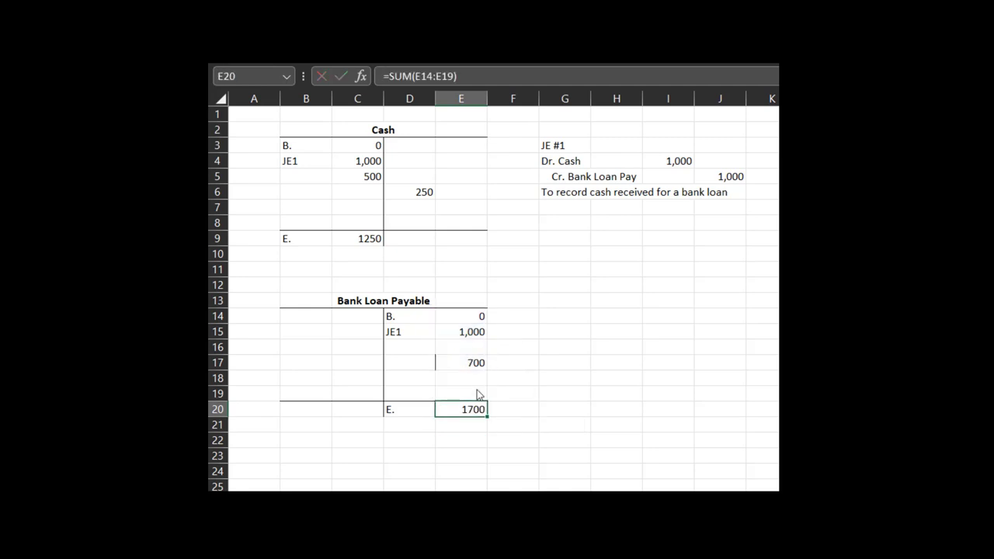
- Remove the stray border from E17 by setting the cell to No Border
click(448, 368)
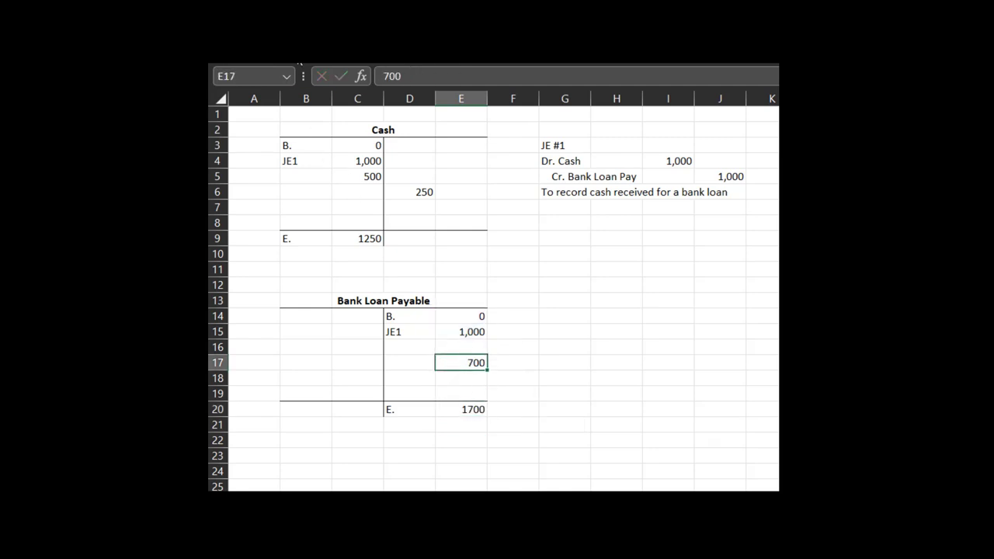
click(295, 69)
click(327, 114)
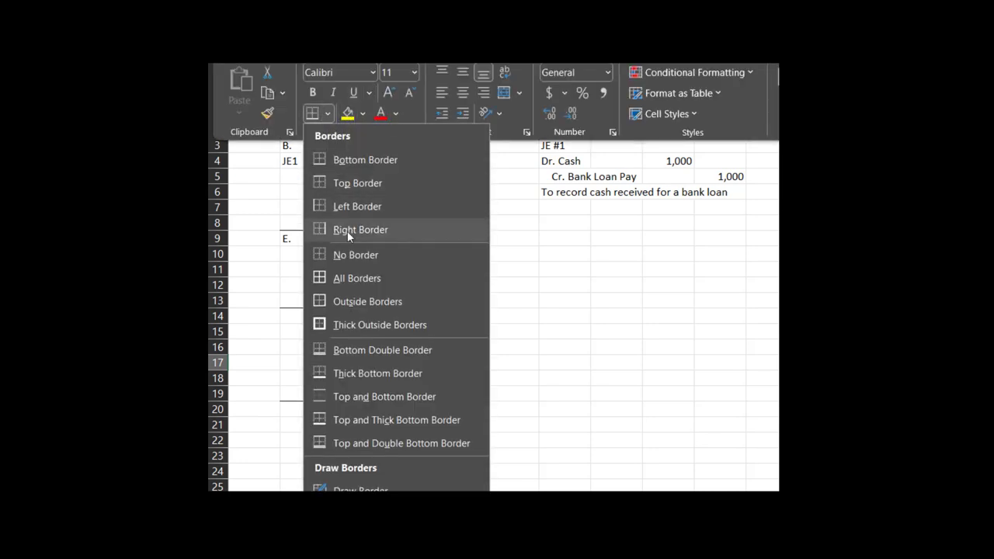
click(344, 254)
drag(514, 393, 525, 409)
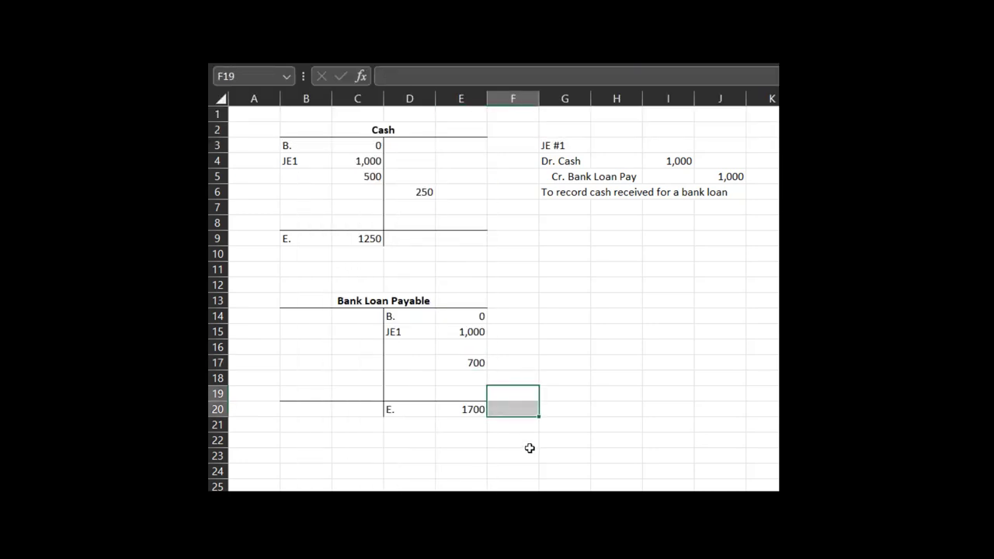
- Enter a sample debit amount of 375 in C17 of the Bank Loan Payable T-account
click(492, 448)
click(354, 363)
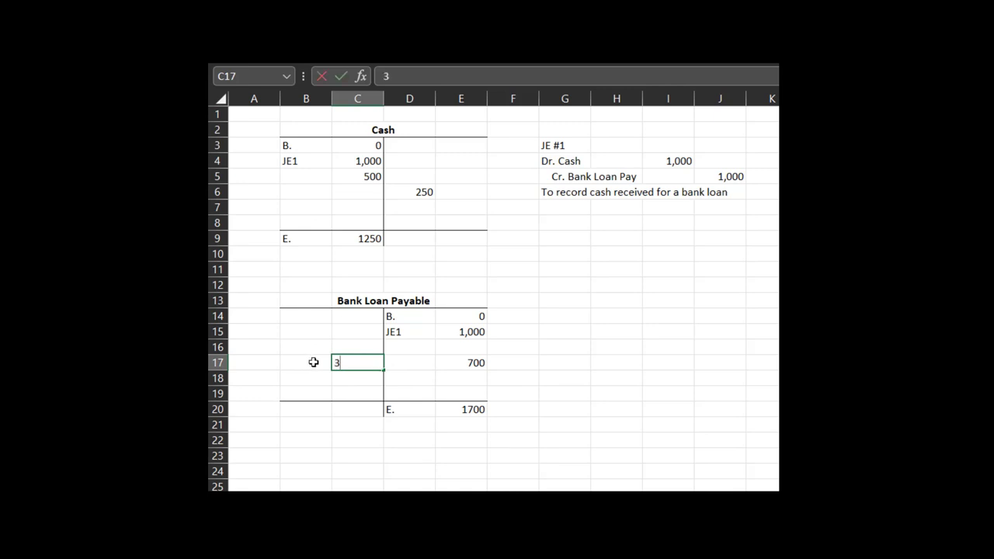
key(Return)
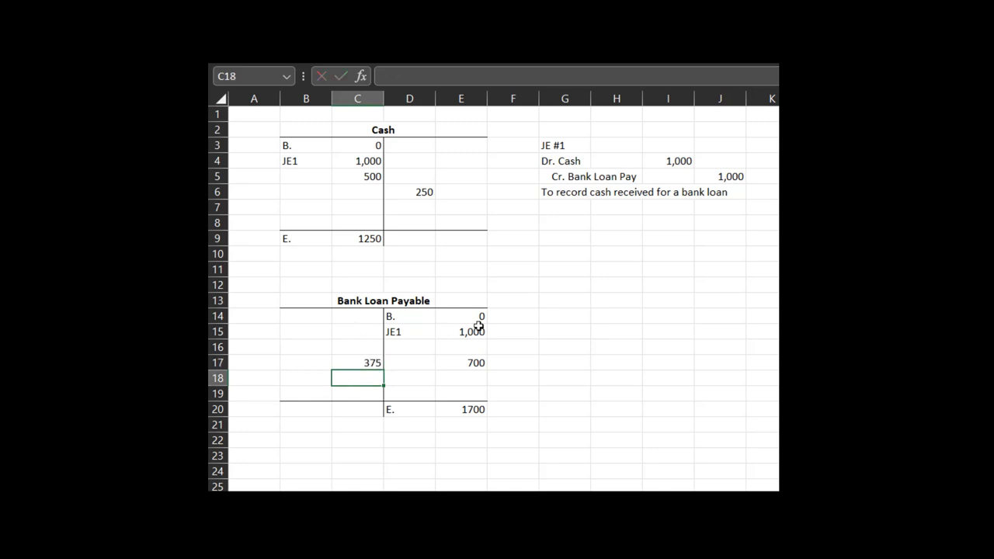
- Subtract the debit from the Bank Loan Payable ending balance by changing the E20 formula to =SUM(E14:E19)-C17
drag(478, 326, 472, 363)
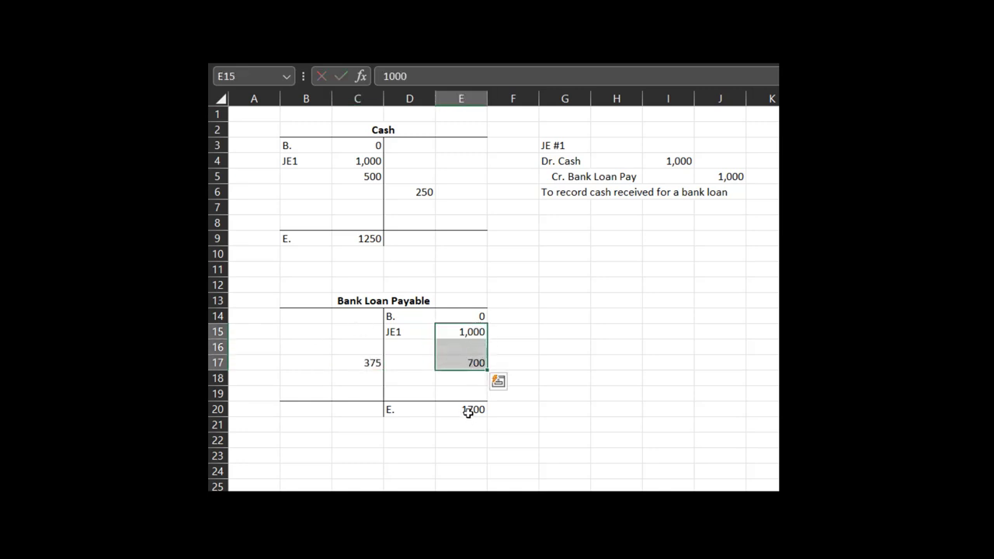
click(468, 412)
click(470, 77)
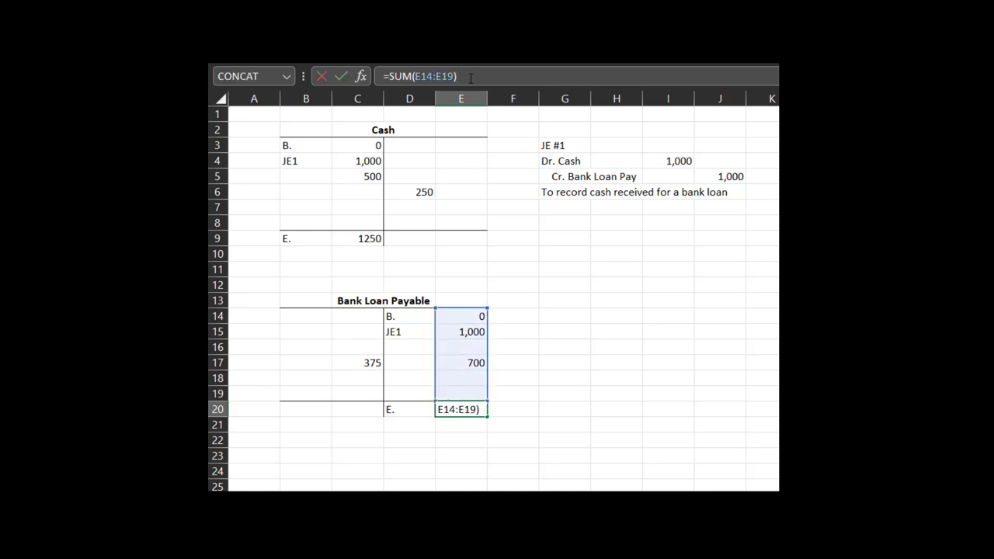
click(358, 365)
key(Return)
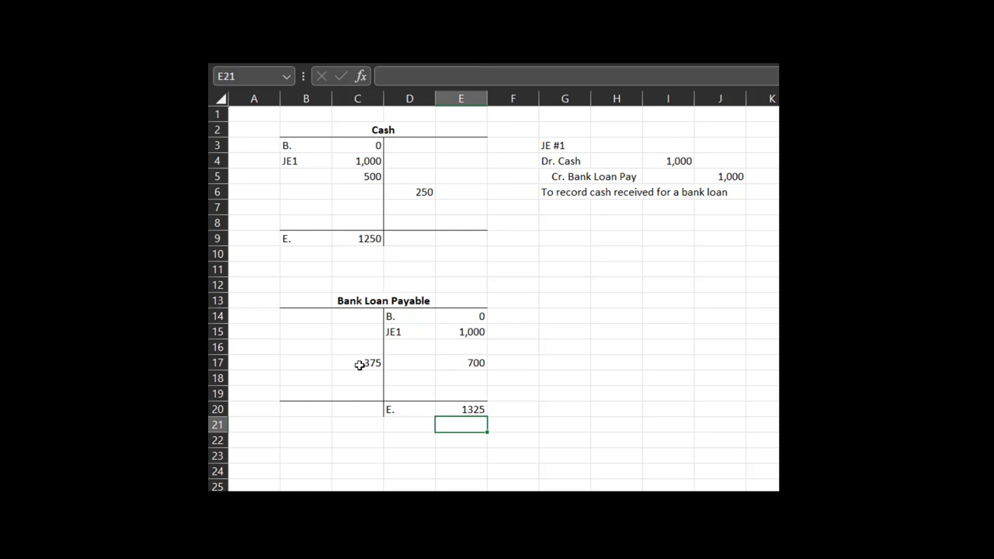
key(Up)
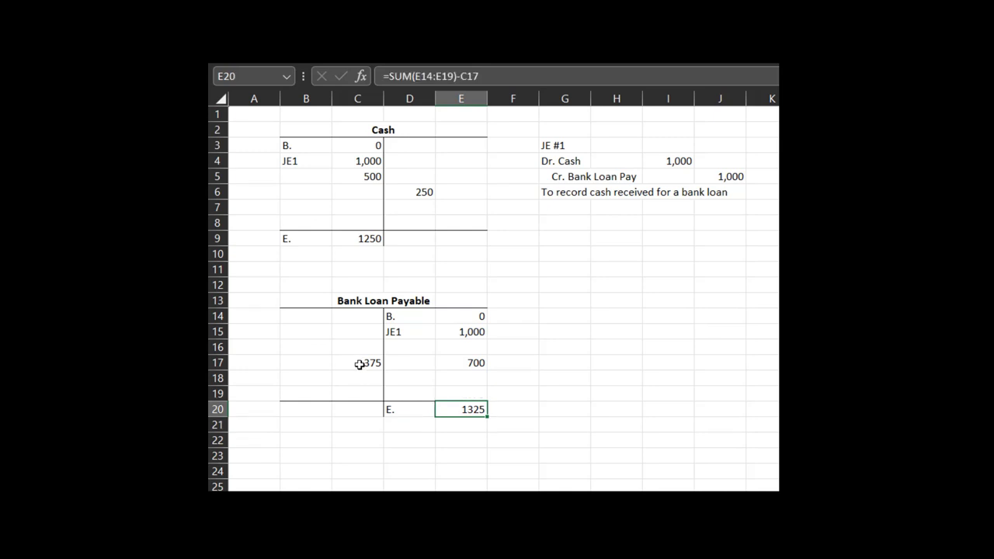
- Extend the Cash T-account title to read Cash (ASSET)
click(335, 126)
click(426, 80)
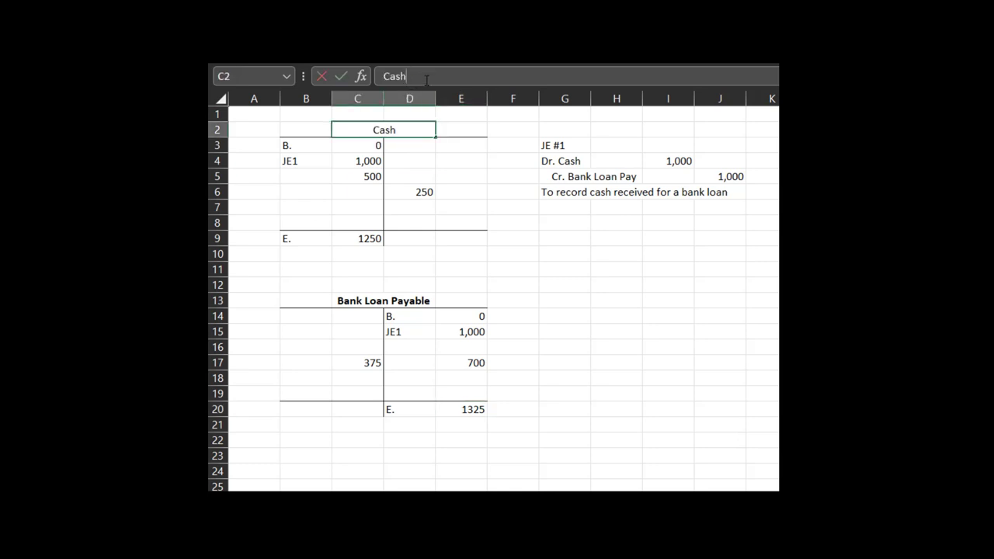
text((ASSET))
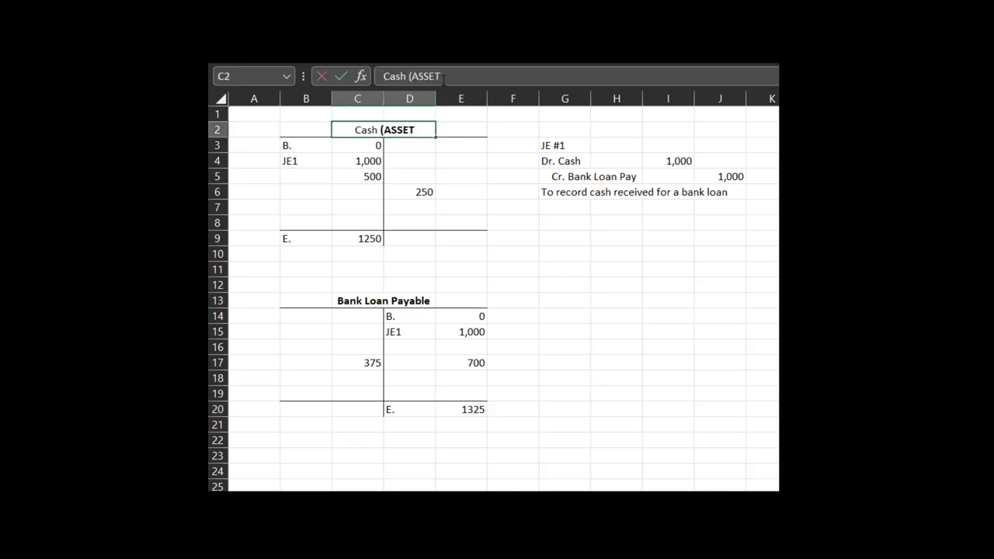
key(Return)
- Extend the Bank Loan Payable T-account title to read Bank Loan Payable (LIABILITY)
click(382, 297)
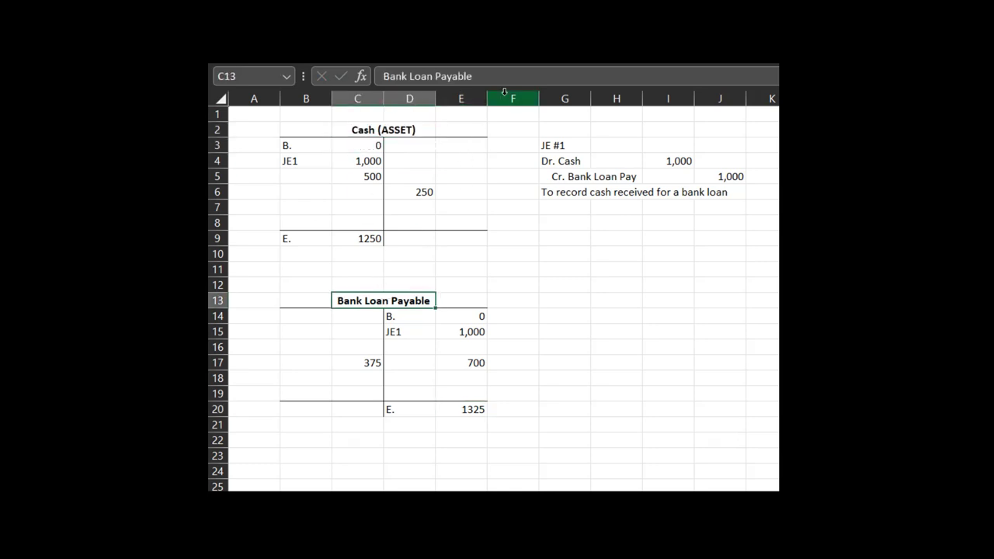
click(512, 99)
click(404, 295)
click(486, 75)
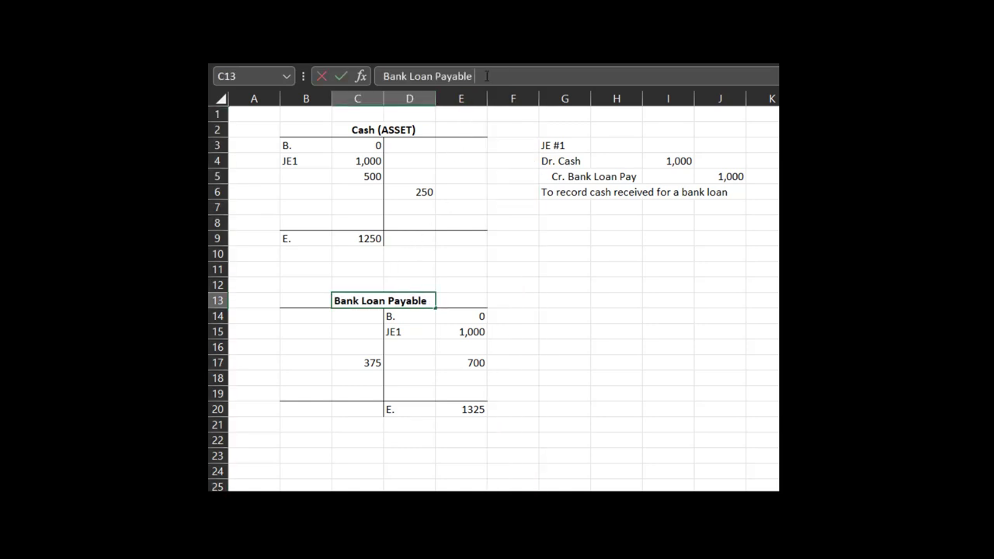
text((LI)
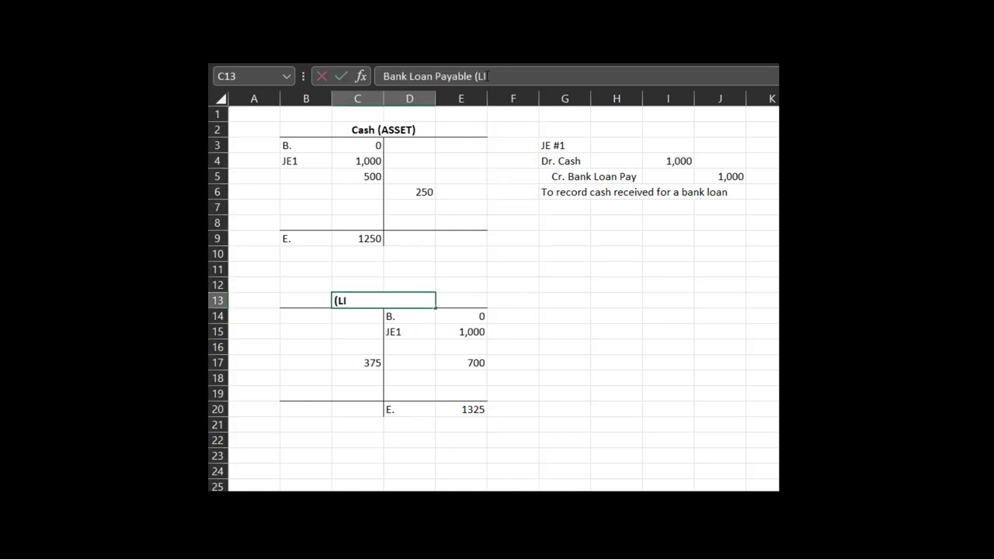
text(ABILITY))
key(Return)
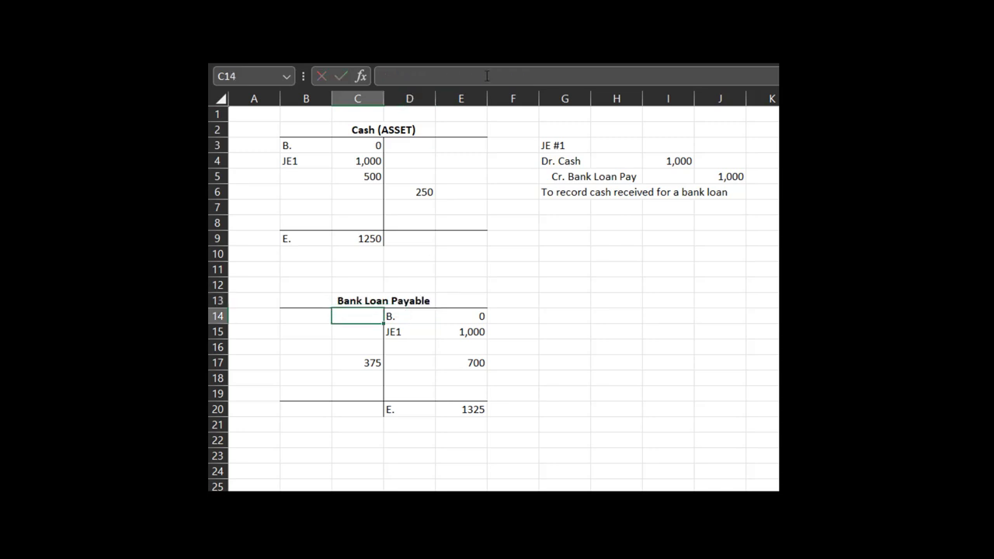
- Widen column D to give the Bank Loan Payable title more room
click(425, 304)
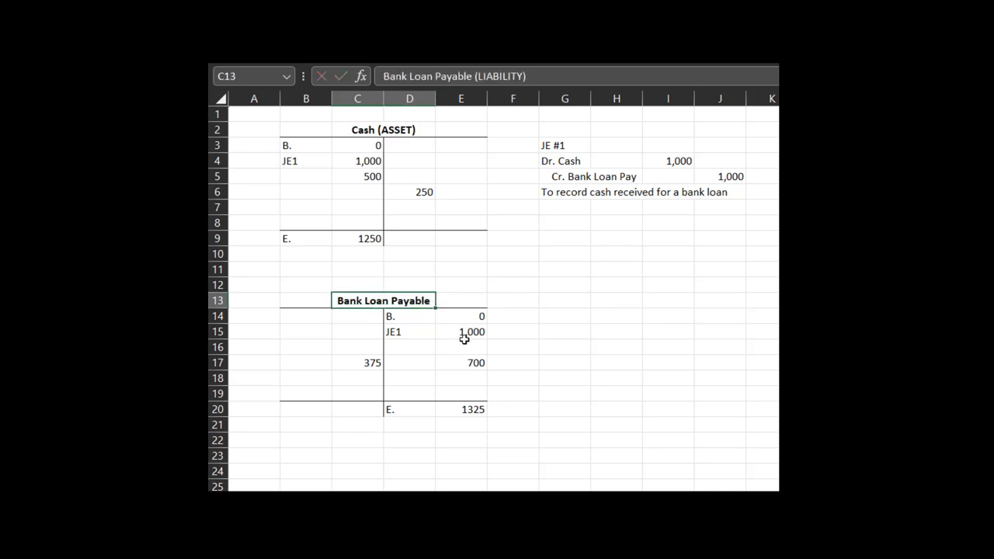
click(256, 56)
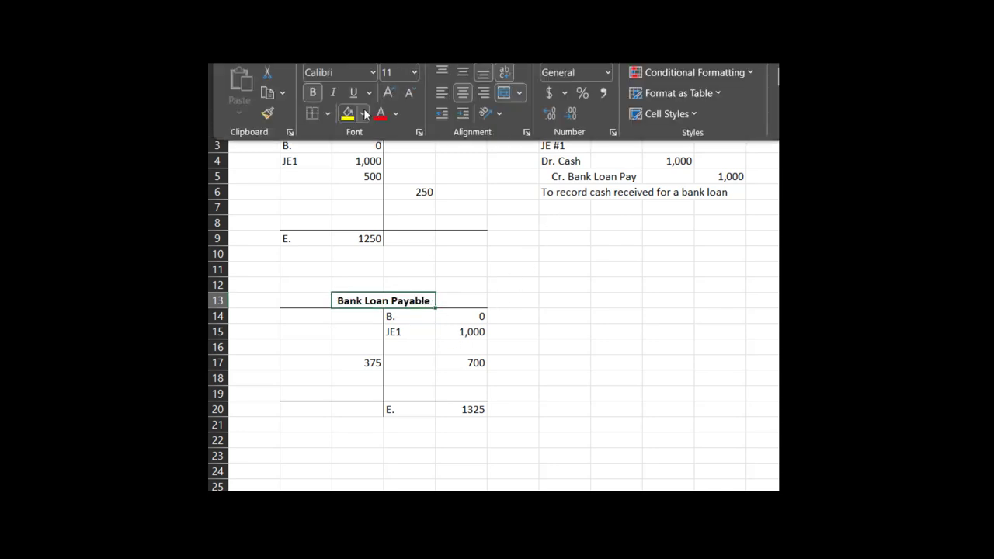
click(491, 303)
click(464, 301)
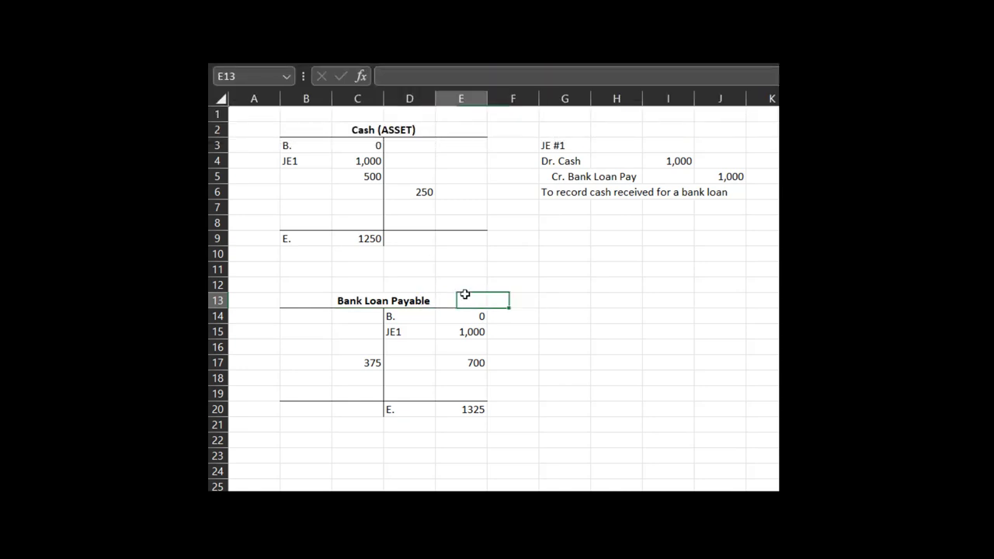
click(398, 301)
click(442, 301)
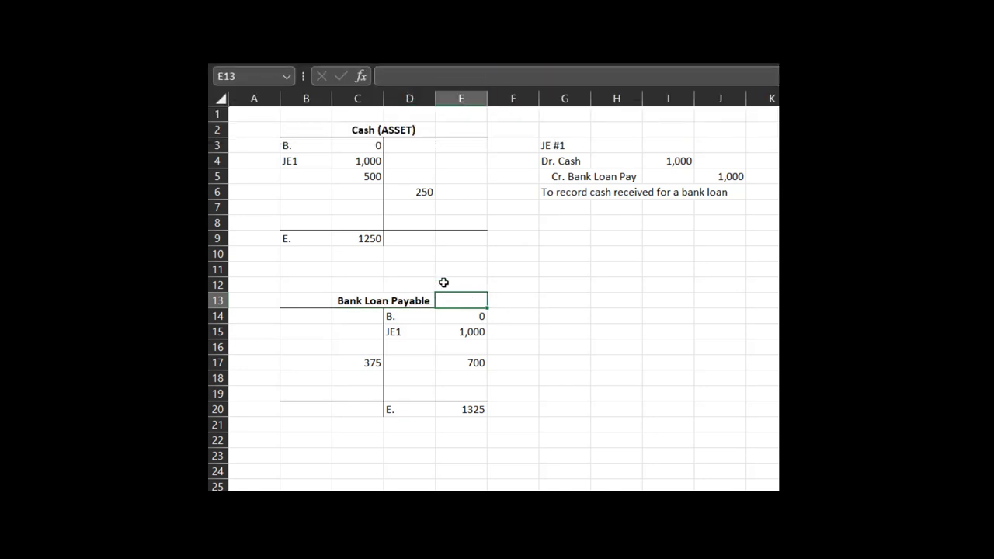
drag(435, 93, 469, 99)
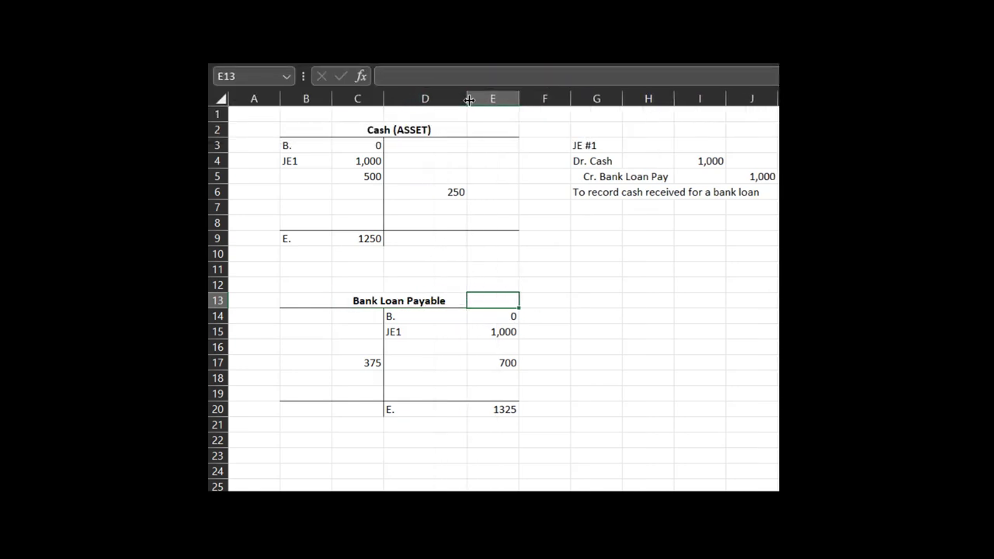
click(625, 379)
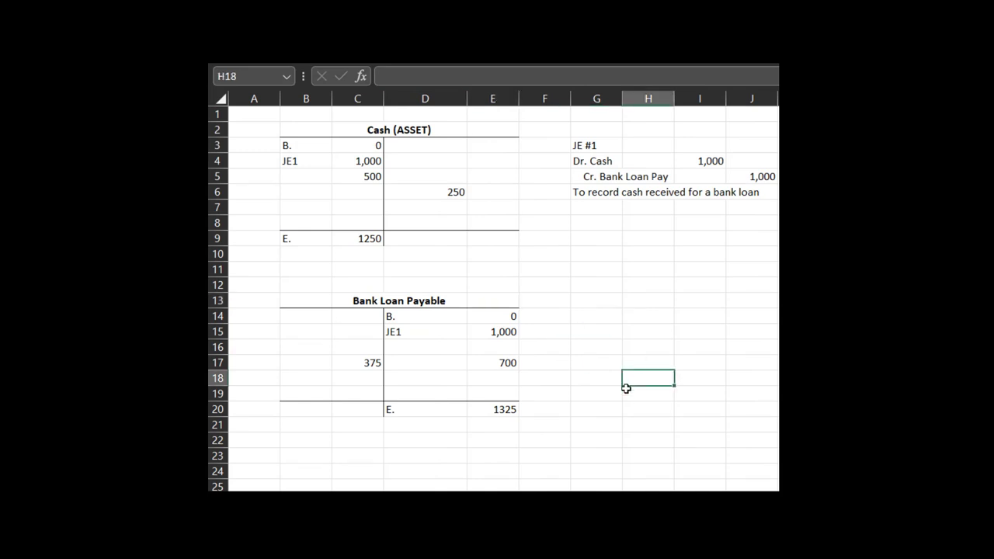
- Merge B13:E13 through the cell alignment settings so the Bank Loan Payable title spans the whole T-account
click(410, 301)
drag(511, 307, 323, 300)
right_click(323, 300)
key(ctrl+1)
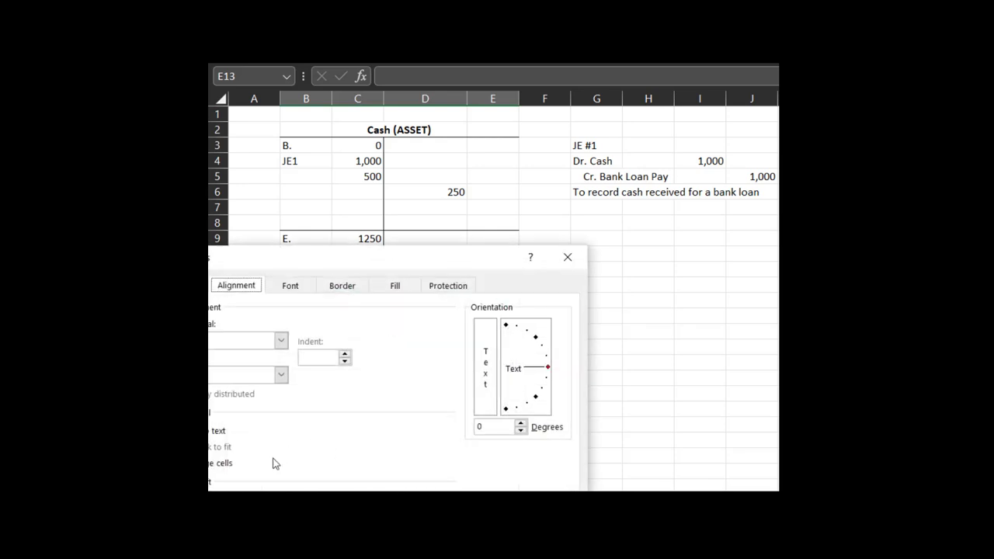
click(217, 463)
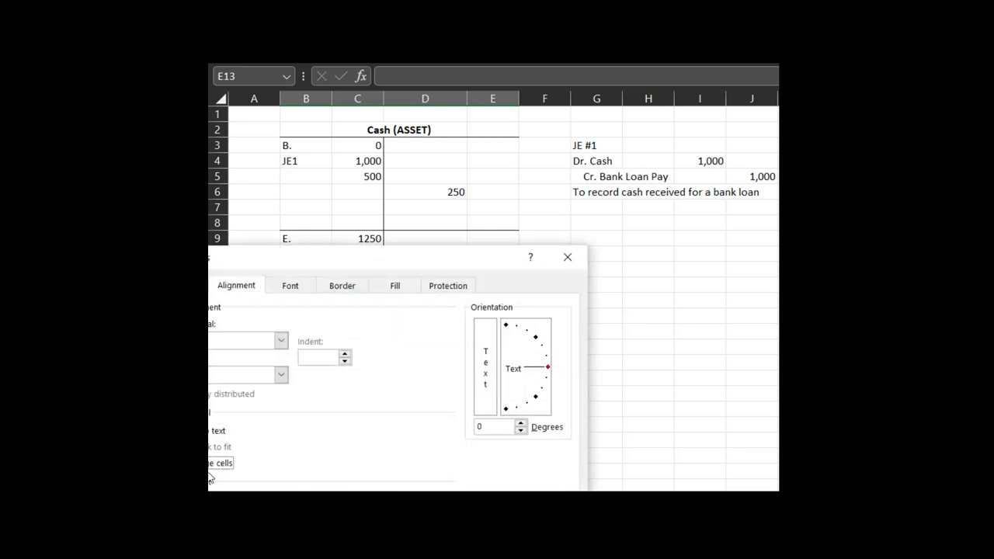
key(Return)
click(521, 415)
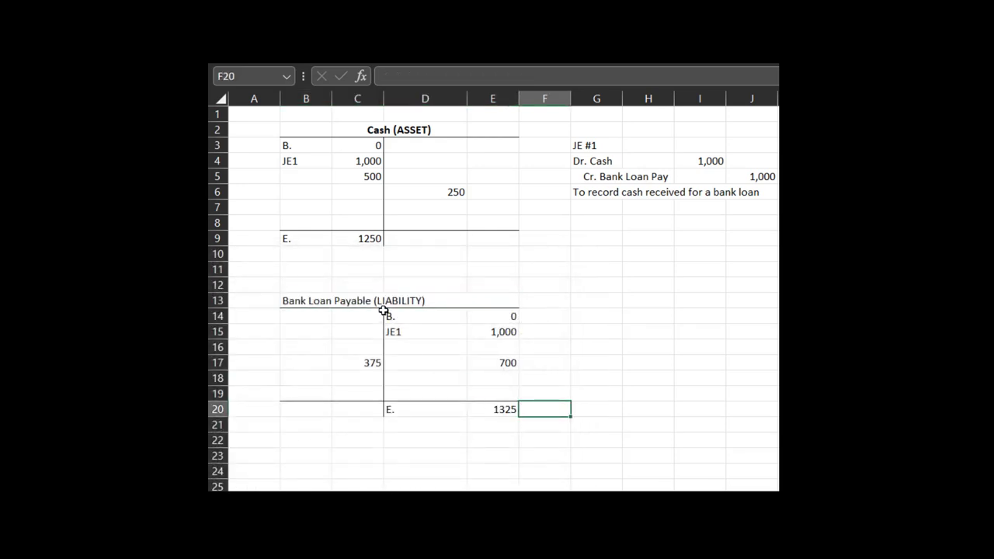
- Make the merged Bank Loan Payable (LIABILITY) title bold and centre it
click(358, 295)
click(325, 63)
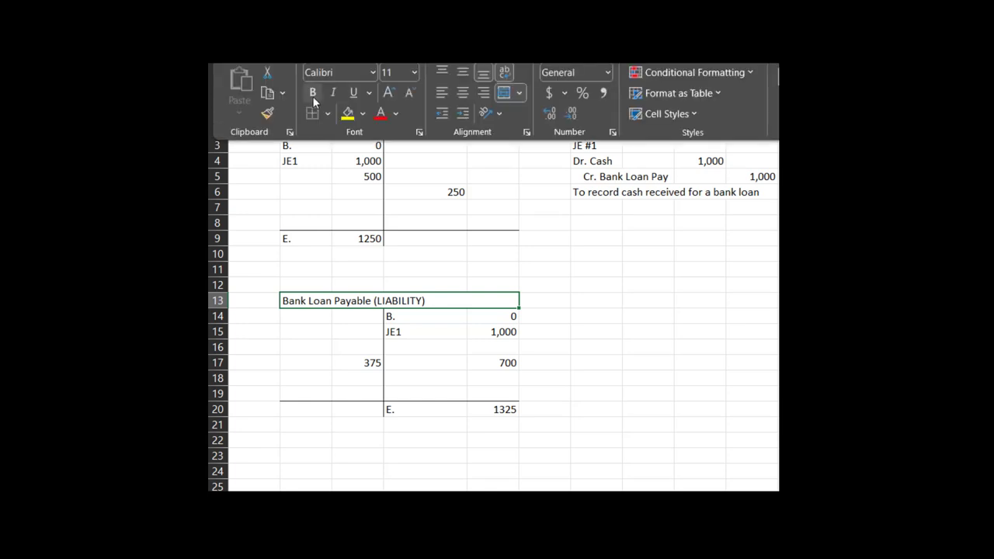
click(312, 92)
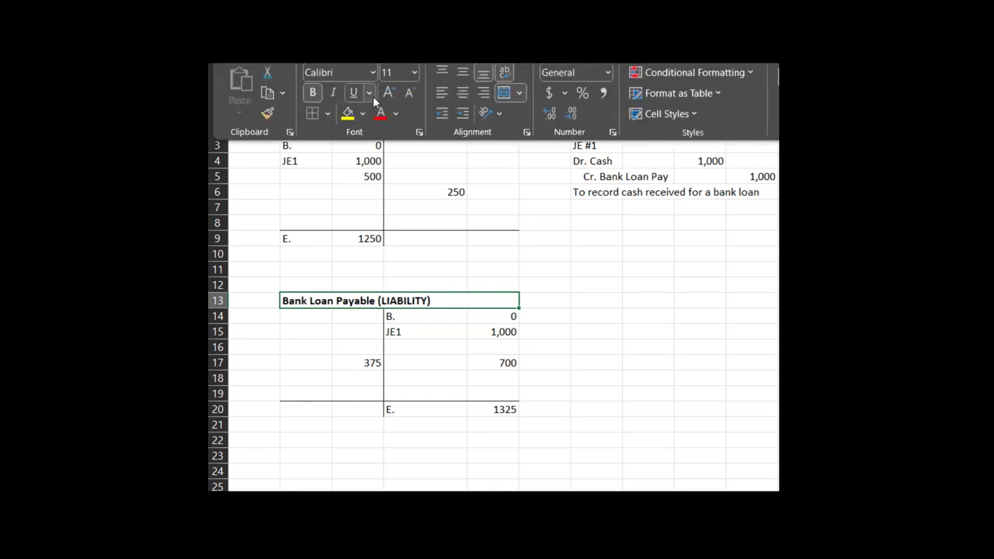
click(462, 94)
click(635, 373)
- Enter the accounting equation ASSETS = LIABILITIES + EQUITY in G12
click(593, 281)
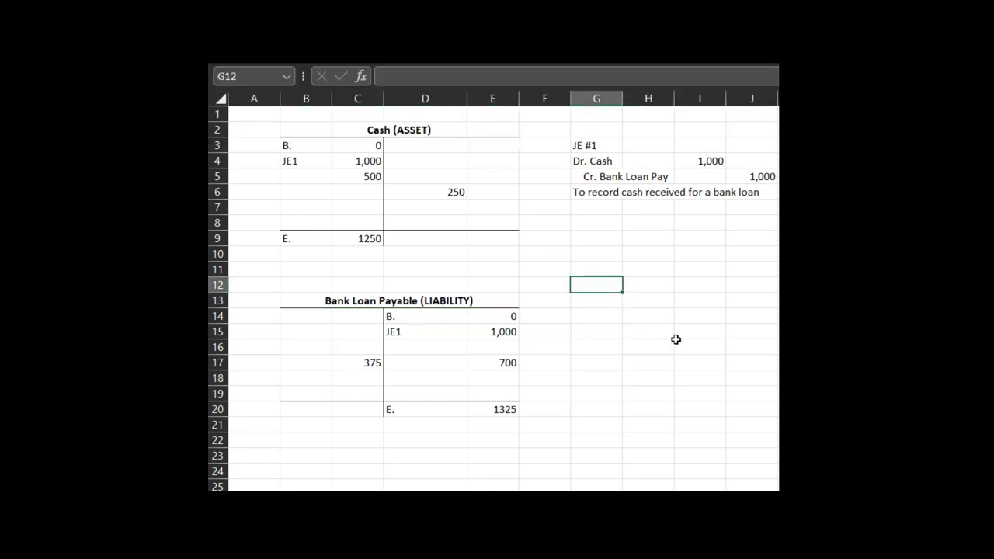
text(a)
key(BackSpace)
text(ASSETS = LIABILITIES)
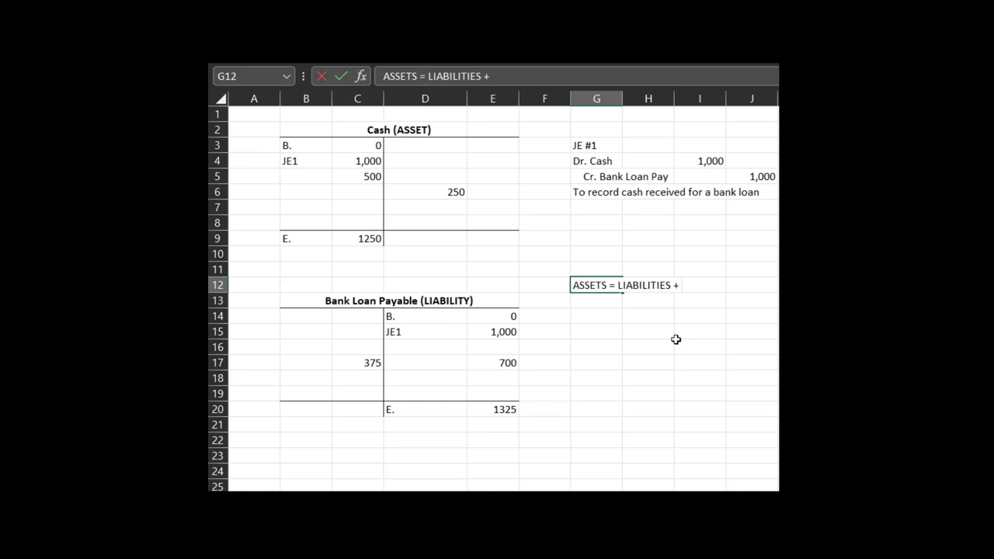
text( + EQUITY)
key(Return)
- Make the accounting equation in G12 bold
key(Up)
click(249, 55)
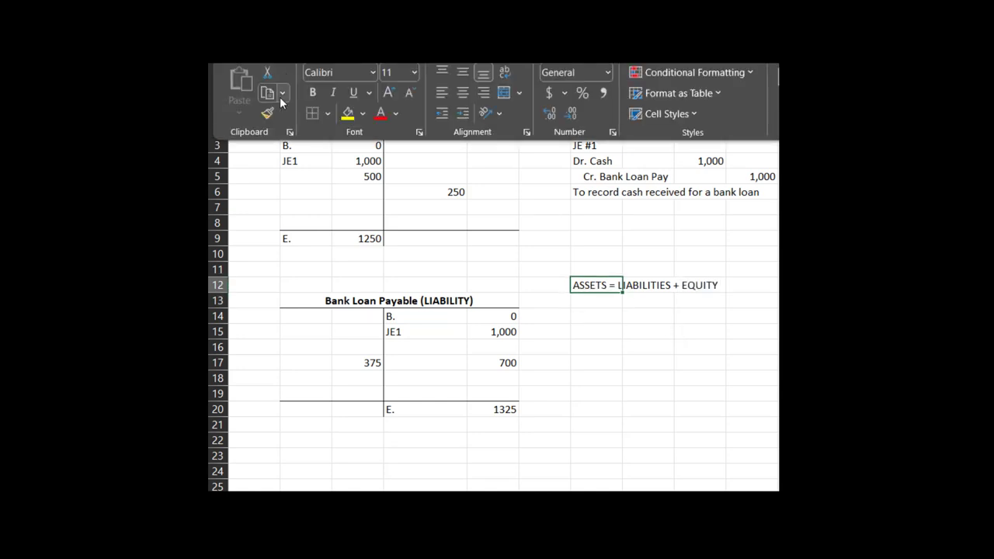
click(311, 91)
click(624, 303)
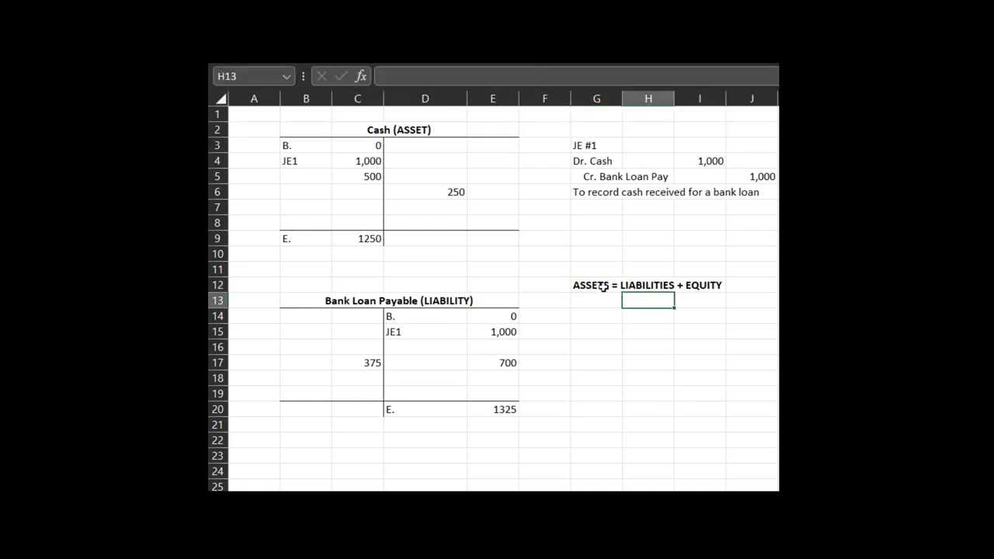
click(610, 284)
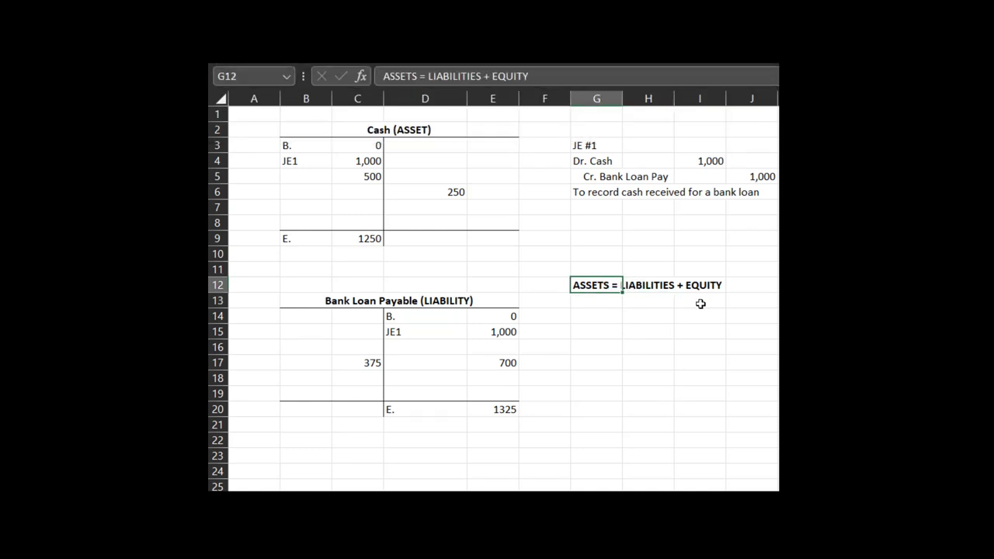
- Enter Debit in G13 beneath ASSETS as its normal balance
click(615, 302)
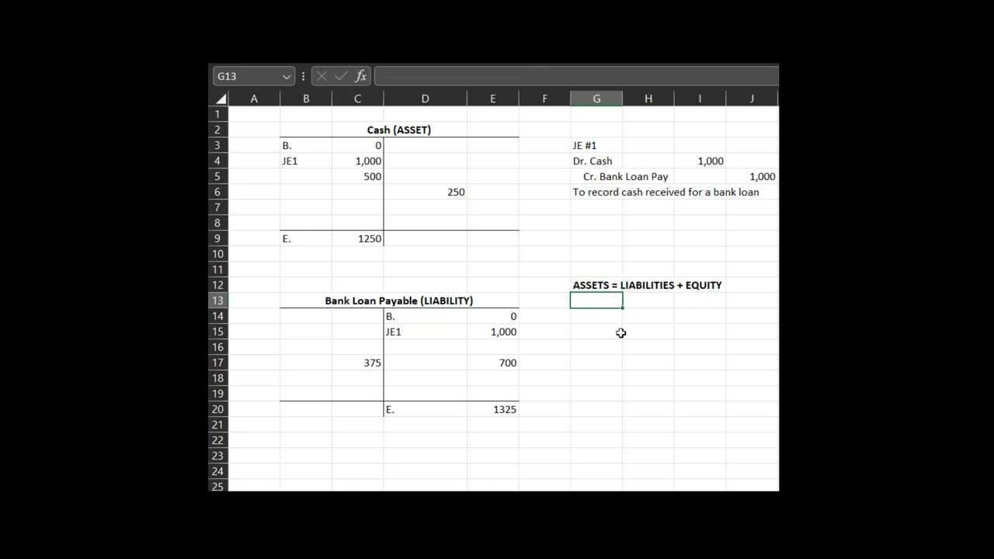
text(dEB)
key(BackSpace)
key(BackSpace)
key(BackSpace)
text(Db)
key(Return)
- Enter Credit in H13 and I13 beneath LIABILITIES and EQUITY
key(Right)
key(Up)
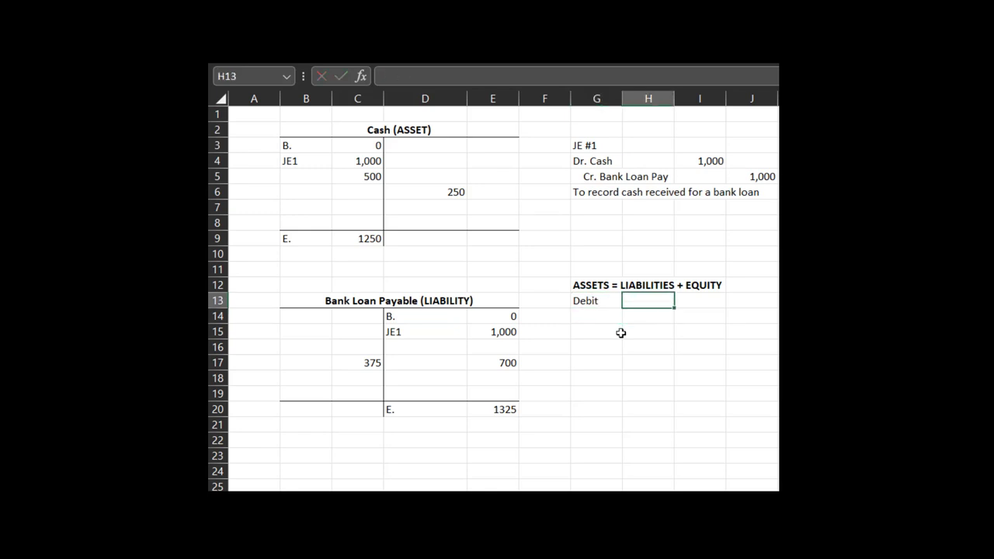
text(Credit)
key(Tab)
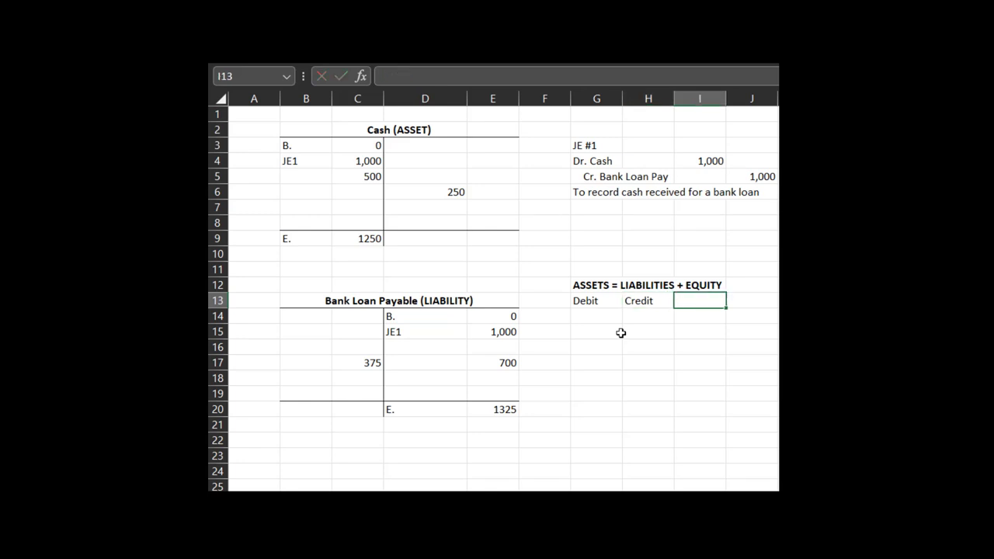
text(Credit)
key(Return)
- Compare the debit and credit labels under the equation with the ending balance sides of the Cash and Bank Loan Payable accounts
key(Up)
key(Left)
key(Left)
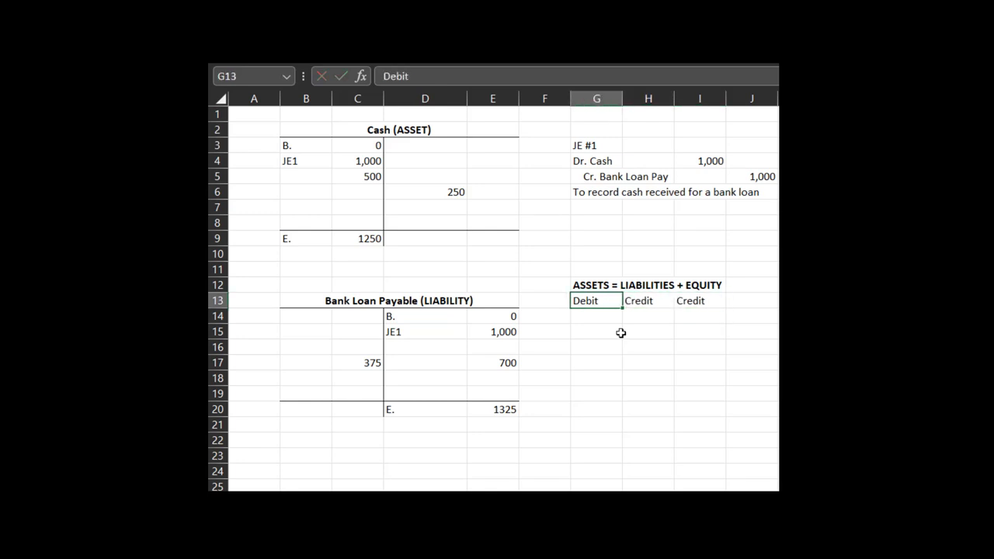
key(Down)
key(Up)
key(Right)
key(Left)
key(Down)
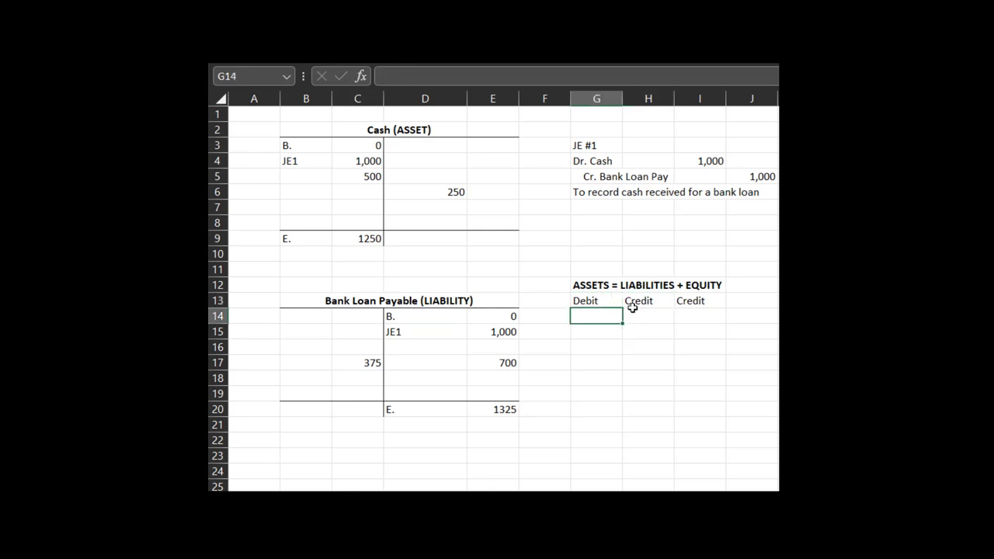
click(328, 237)
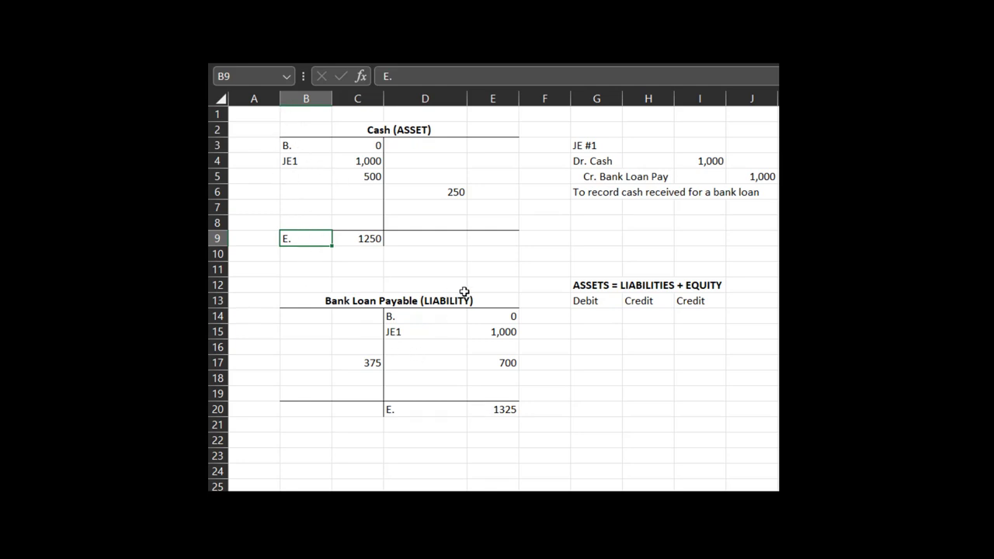
drag(465, 296, 472, 316)
click(474, 393)
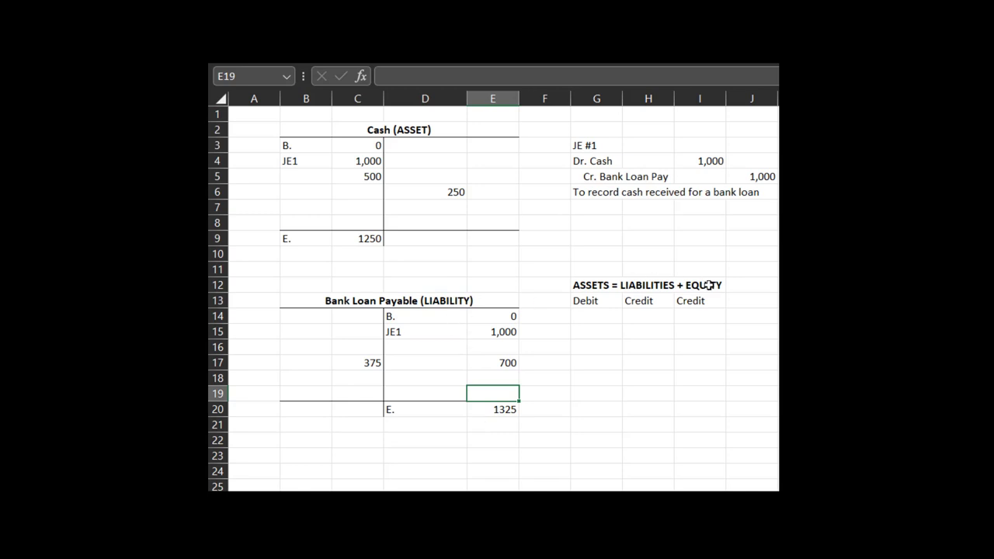
- Switch to PowerPoint and review the journal entry and ledger transfer steps in the recording process, plus the Account slide
click(580, 301)
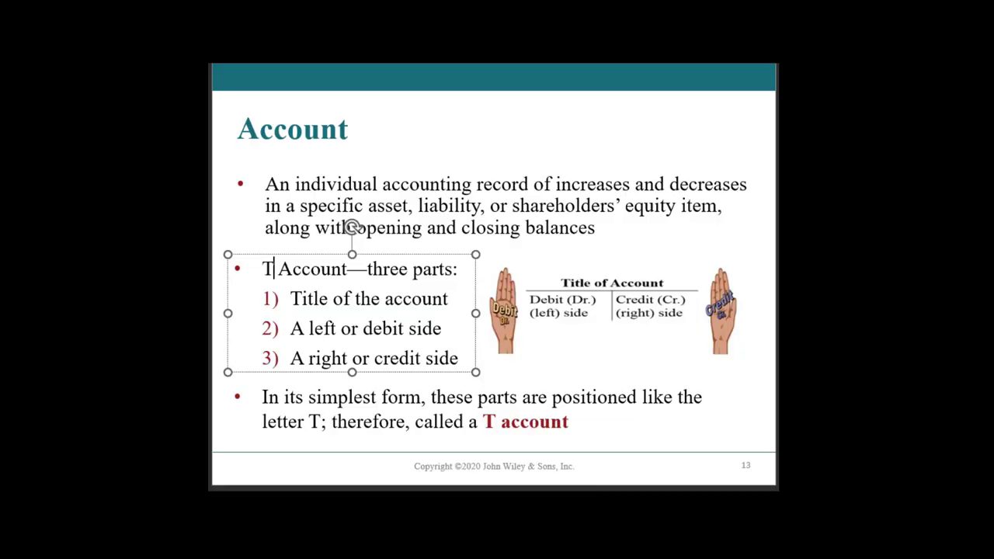
key(Page_Up)
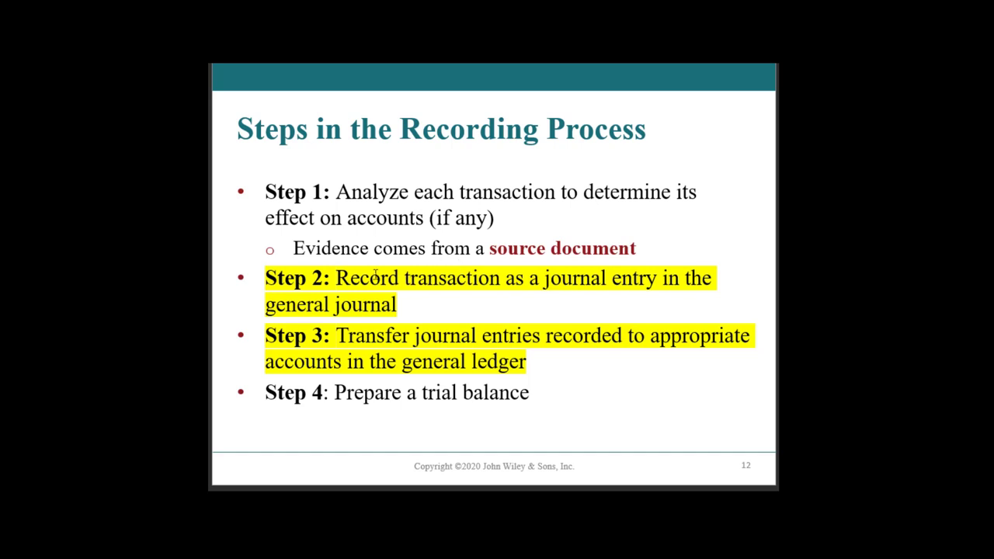
drag(375, 277, 429, 312)
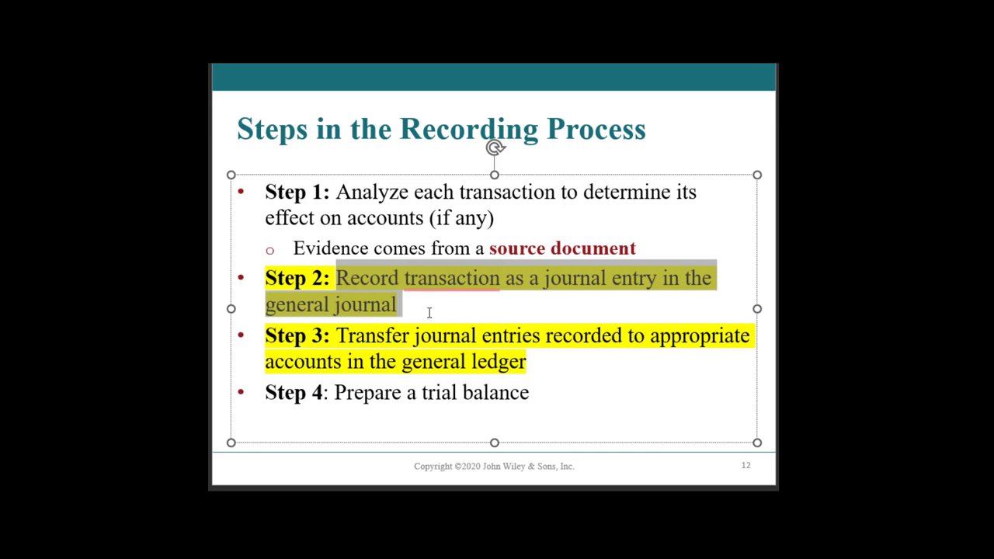
click(533, 367)
drag(368, 336, 549, 372)
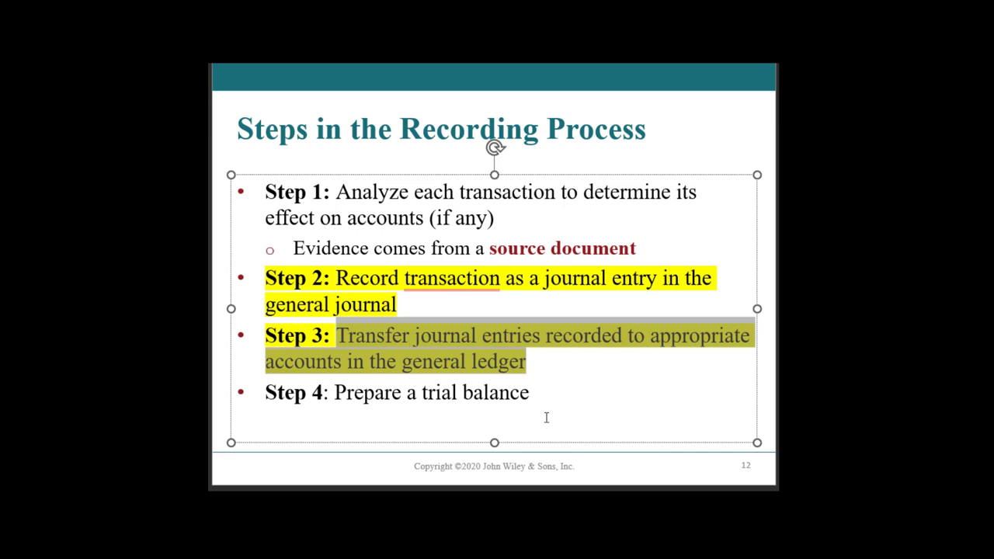
click(509, 393)
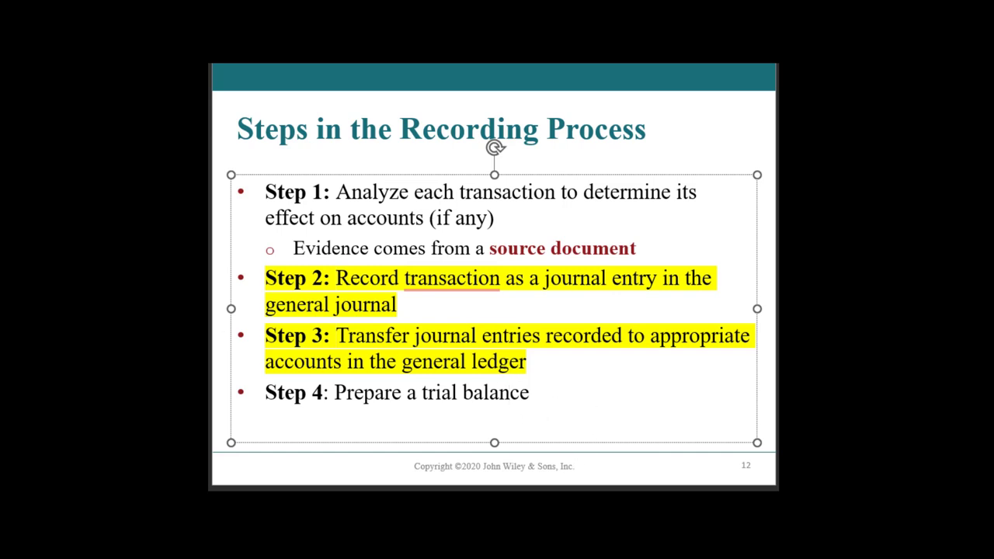
key(Page_Down)
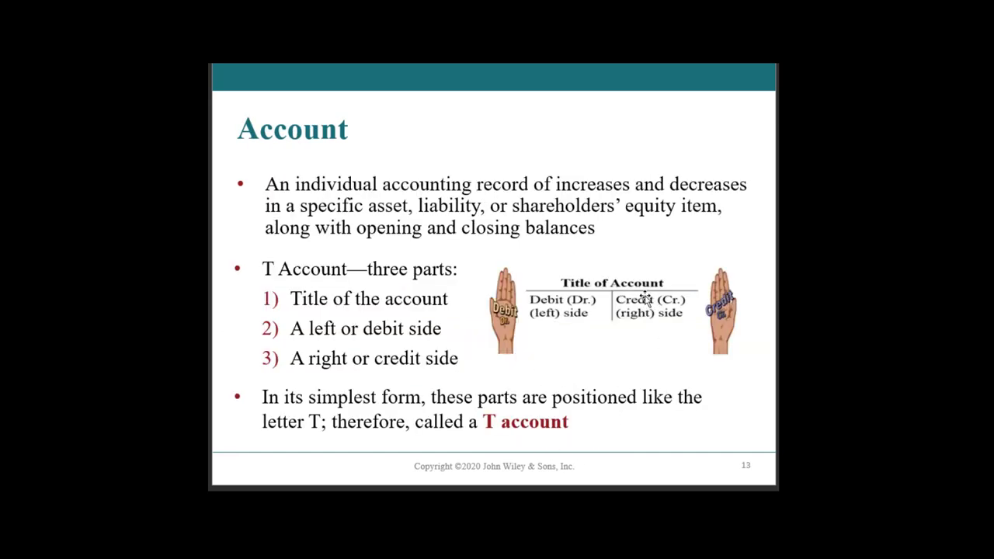
key(alt+Tab)
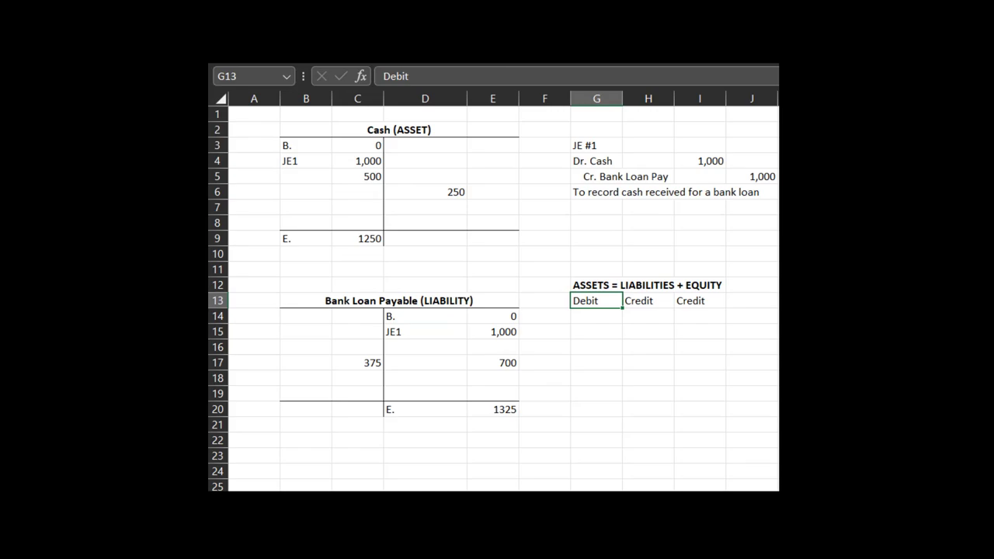
key(alt+Tab)
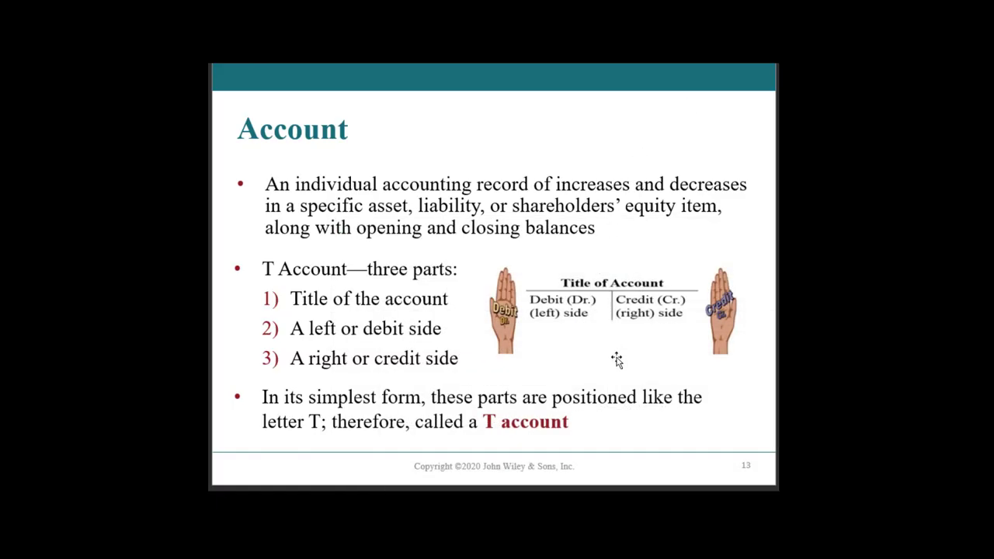
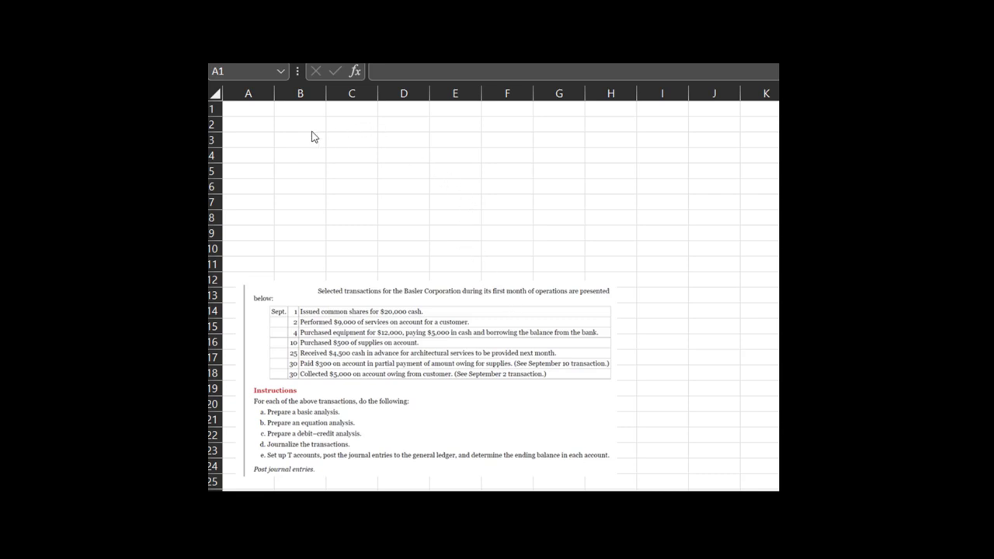
- Enter "1. Issuing common shares for $20k" in A1 as the basic analysis of the September 1 transaction
click(270, 114)
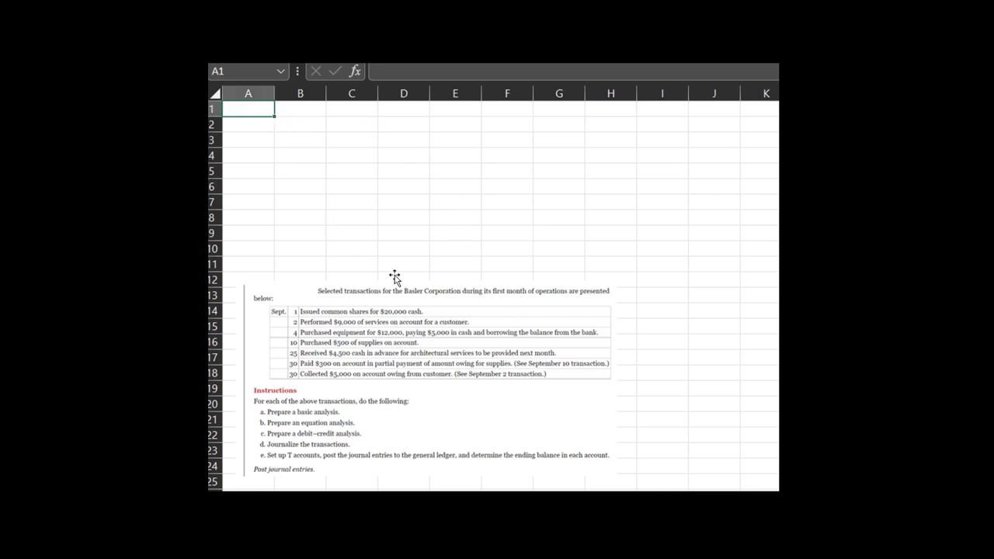
text(1. Issuing common shares for #4)
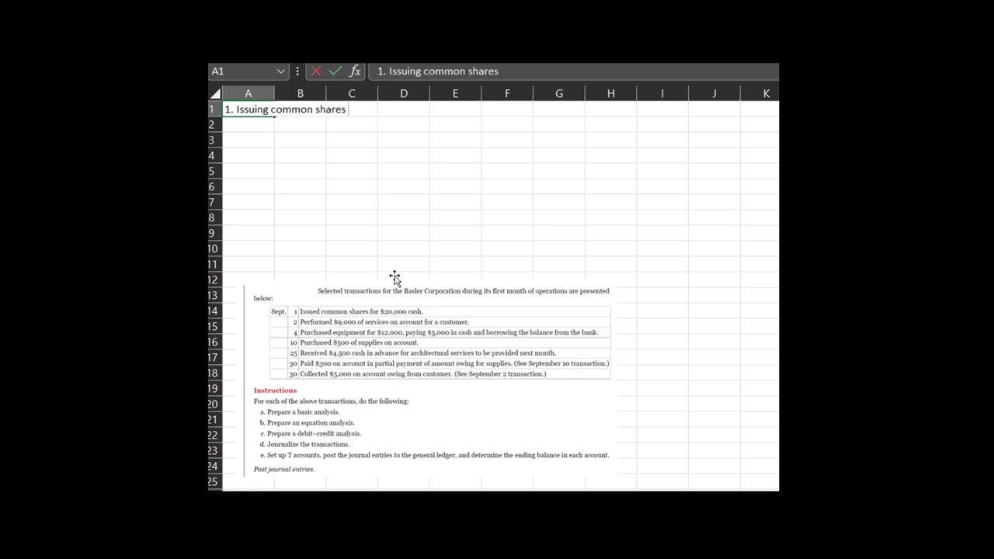
key(BackSpace)
key(BackSpace)
text($20k)
key(Return)
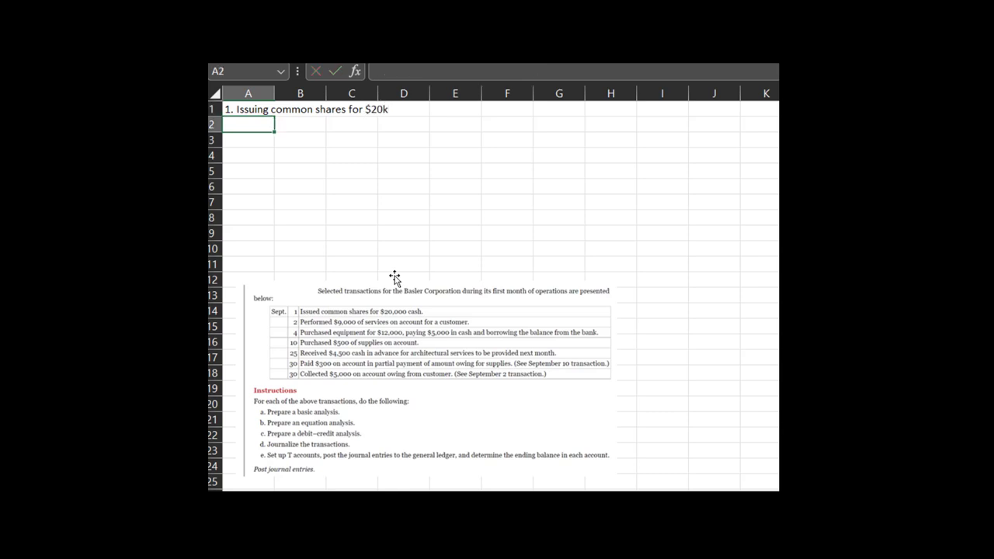
key(Return)
text(2)
key(BackSpace)
key(Return)
- Replace the "1." prefix of the basic analysis in A1 with "a)" to match the instruction lettering
key(Up)
key(Up)
key(Up)
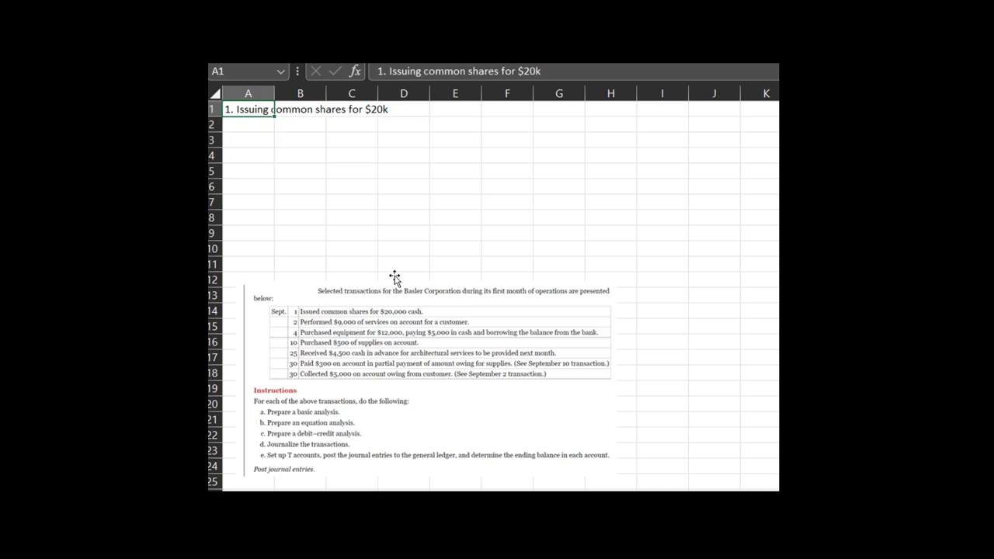
double_click(381, 71)
text(a))
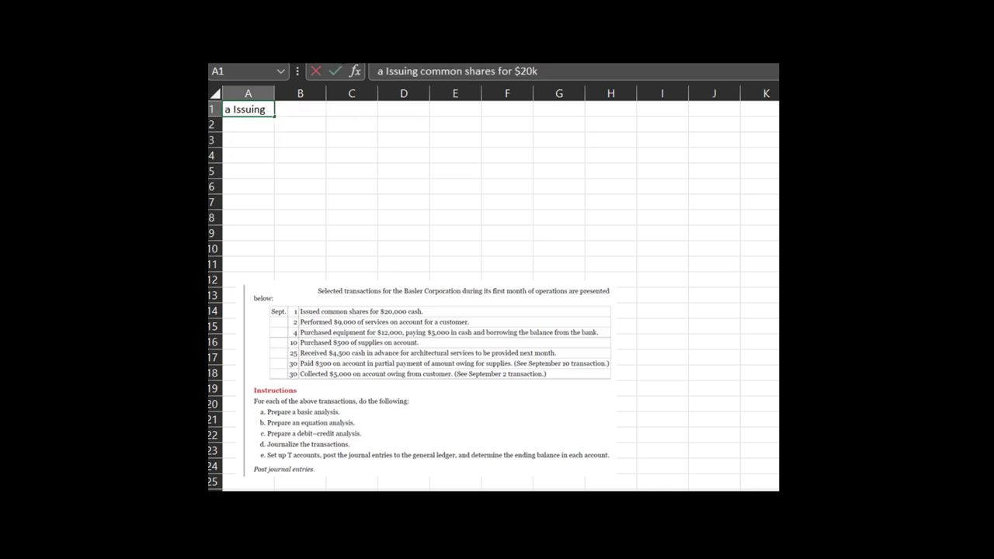
key(Return)
- Enter "b) cash increased and common shares increased by $20k" in A2 as the equation analysis
text(b))
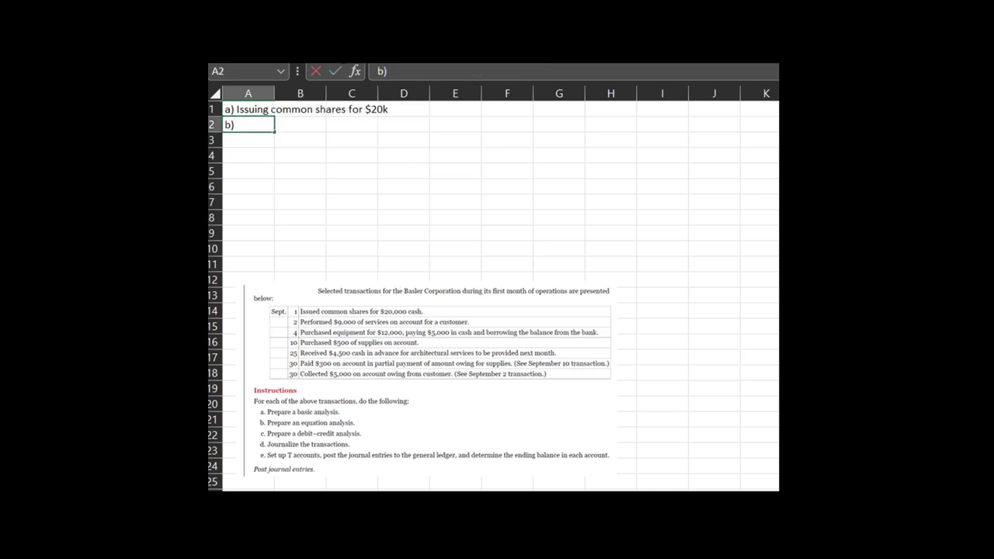
text( cash increased and co)
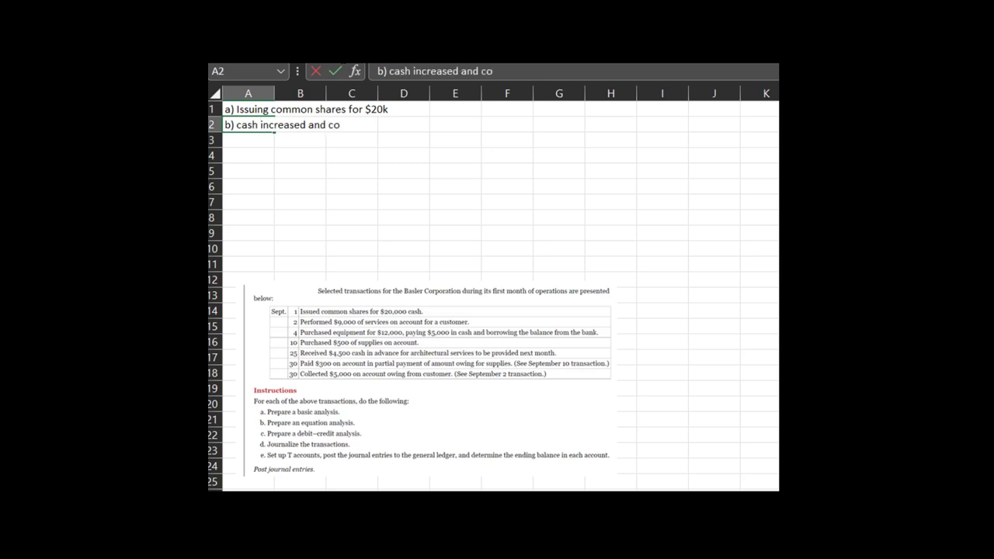
text(mmon shares increas)
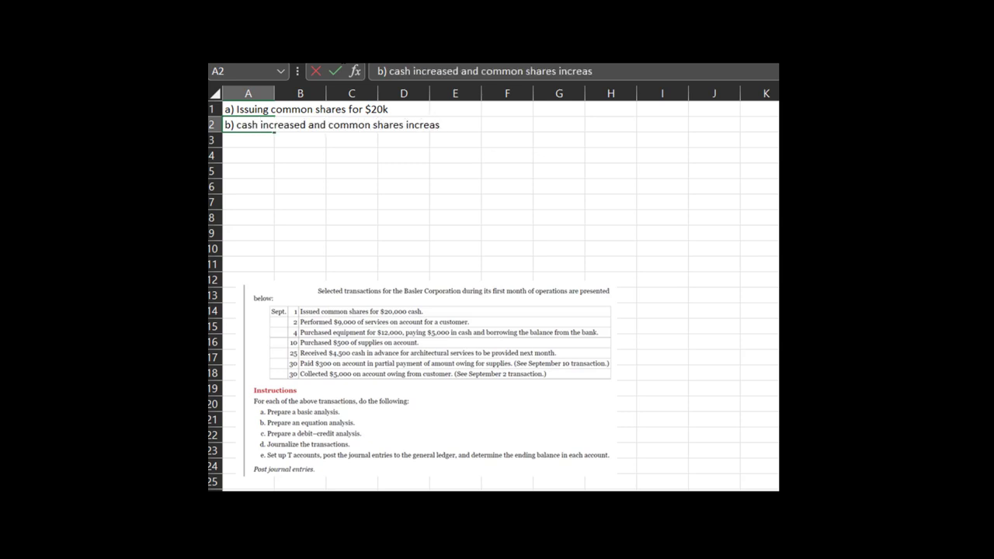
text(ed by $20k)
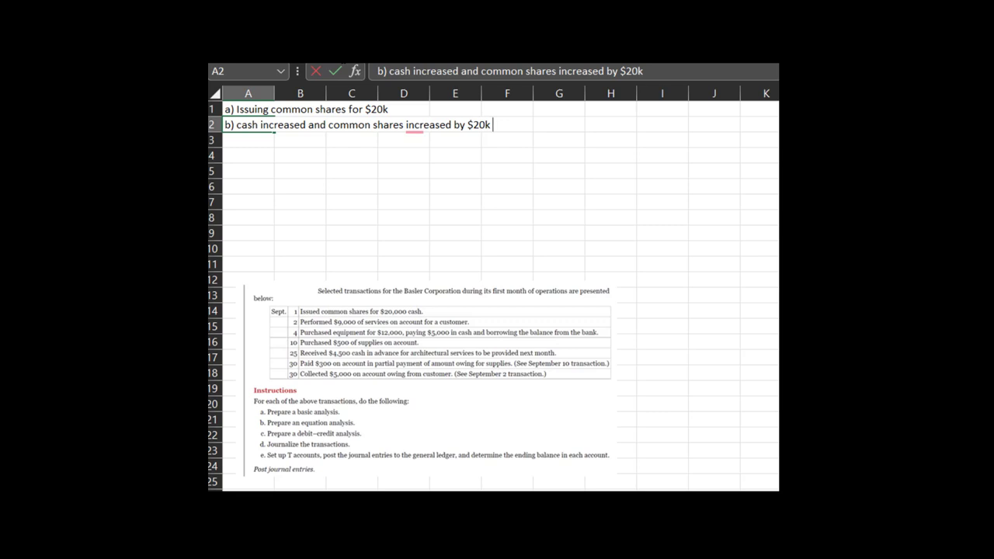
key(Return)
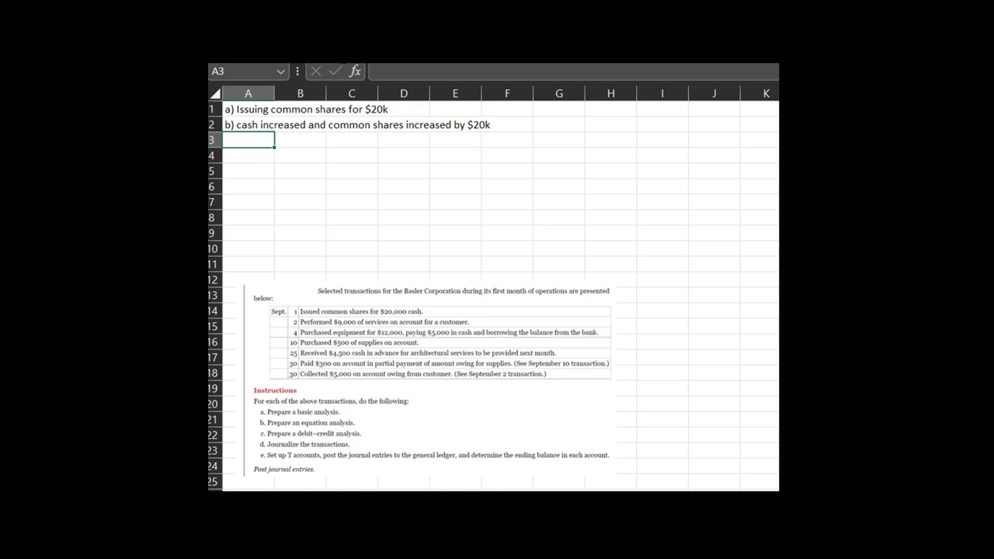
- Enter "Assets =" in B3 to begin the accounting equation beneath the equation analysis
click(300, 140)
text(Assets)
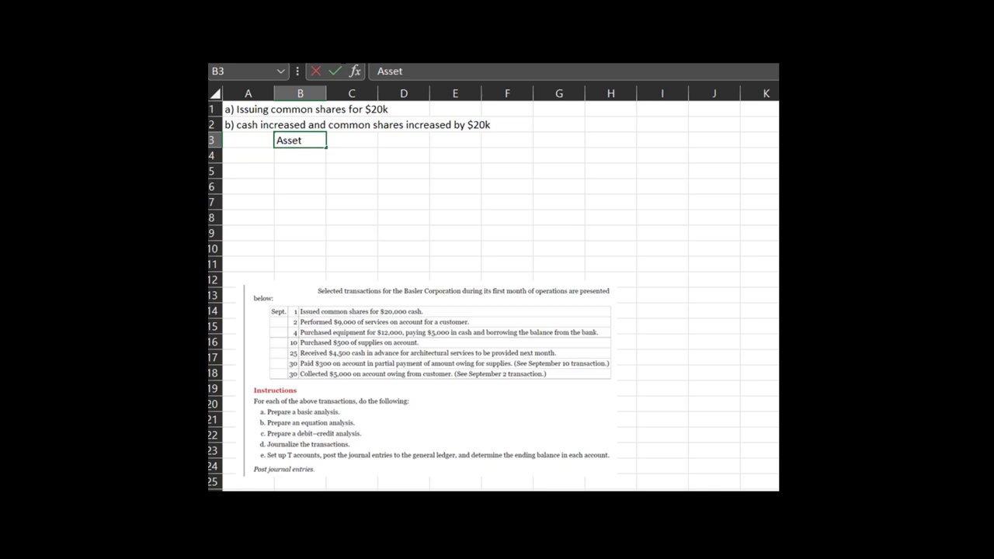
key(Right)
key(Right)
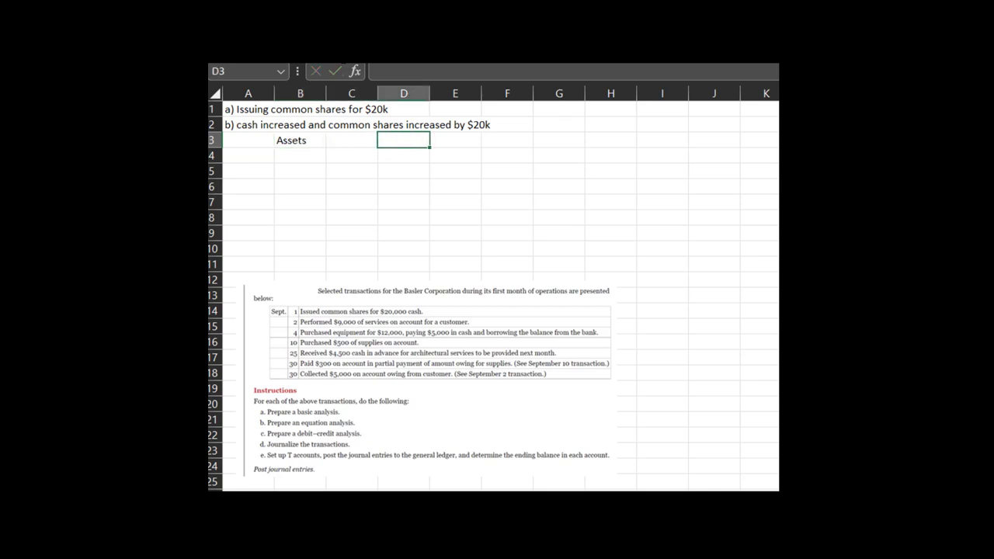
key(Left)
key(Left)
key(F2)
key(BackSpace)
key(BackSpace)
key(BackSpace)
key(BackSpace)
key(BackSpace)
key(BackSpace)
text('Ass)
key(BackSpace)
key(BackSpace)
key(BackSpace)
key(BackSpace)
text(Assets =)
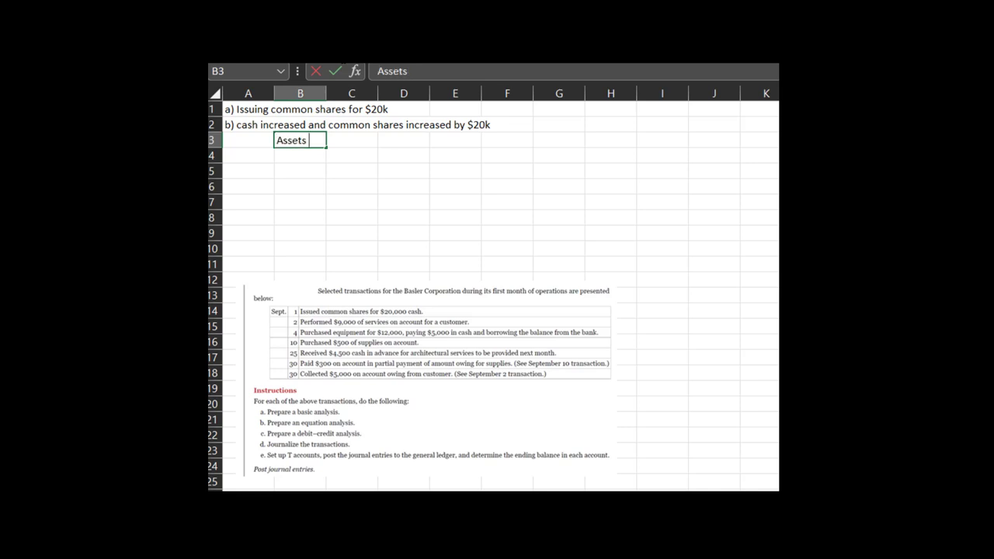
key(Tab)
- Complete the accounting equation by entering "Liabilities + Equity" in C3
text(Liab)
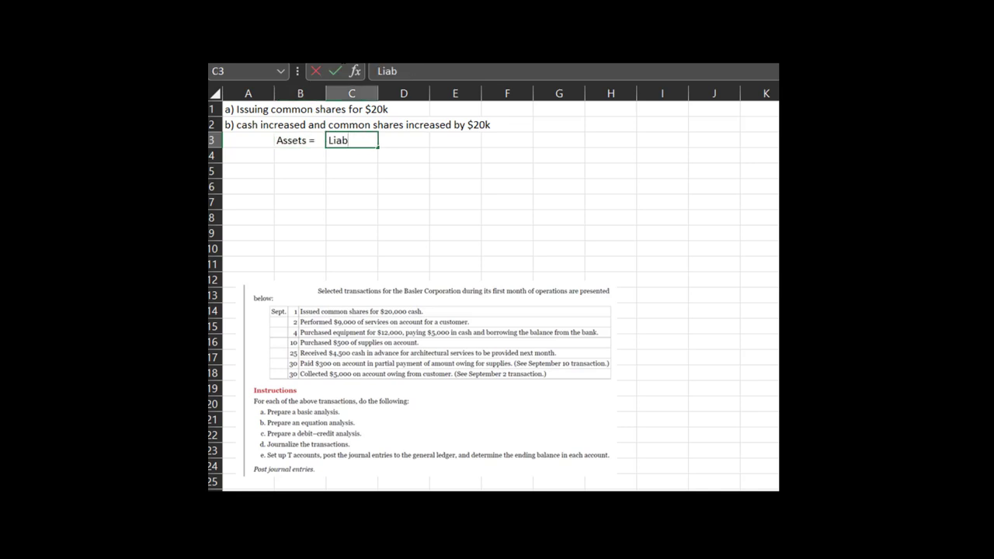
text(ilities  + Equity)
key(Return)
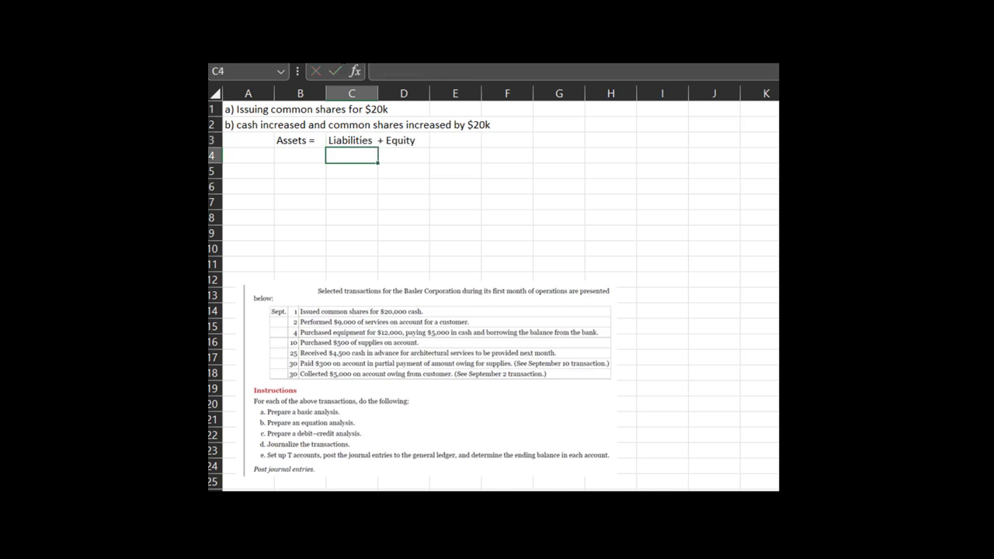
- Enter "Cash 20k" in B4 beneath Assets and "CS + 20k" in D4 beneath Equity
click(299, 155)
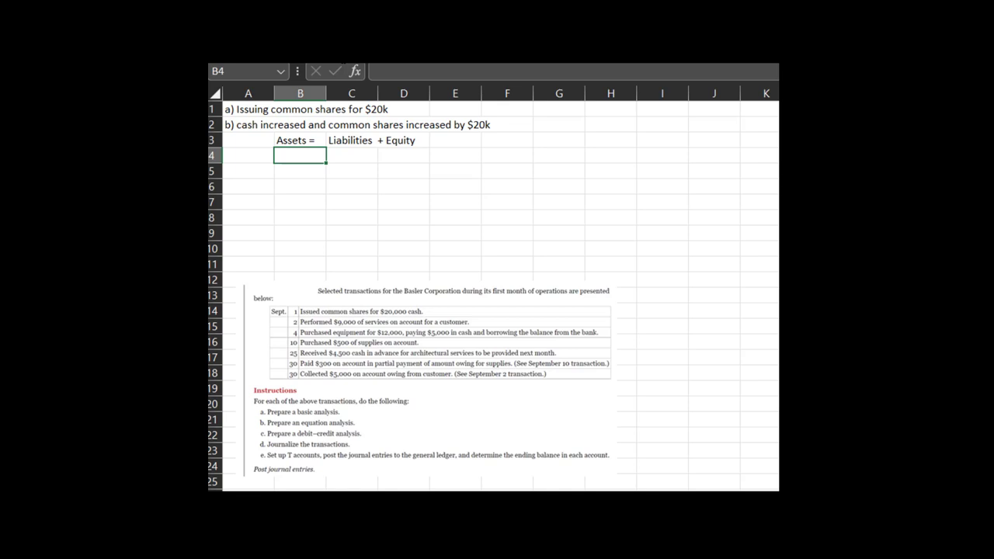
text(Cash 20k)
key(Return)
click(300, 155)
click(403, 155)
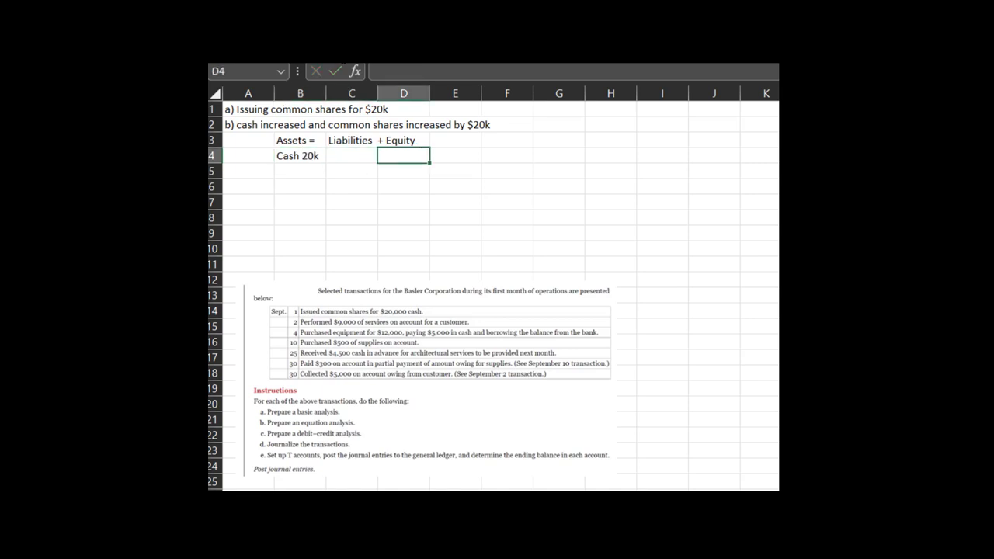
text(CS)
text( -)
key(BackSpace)
text(+ 20k)
- Add a plus sign to the cash effect in B4 so it reads "Cash +20k"
key(Left)
key(Left)
click(402, 72)
text(+)
key(Return)
- Compare the cash effect under Assets with the common shares effect under Equity
key(Up)
key(Right)
key(Left)
key(Right)
key(Right)
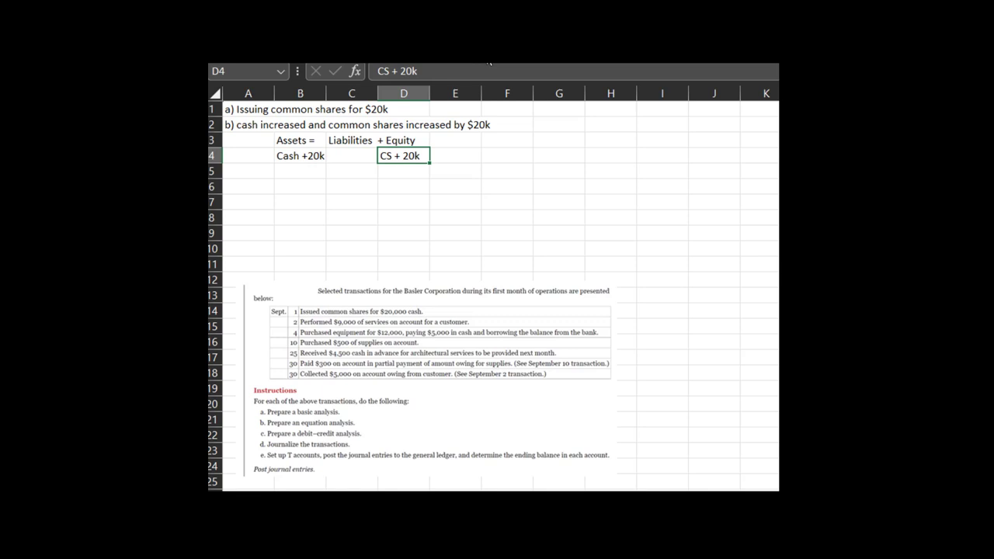
key(Left)
key(Left)
key(Right)
key(Right)
key(Down)
key(Down)
key(Left)
key(Left)
key(Left)
key(Right)
key(Left)
key(Right)
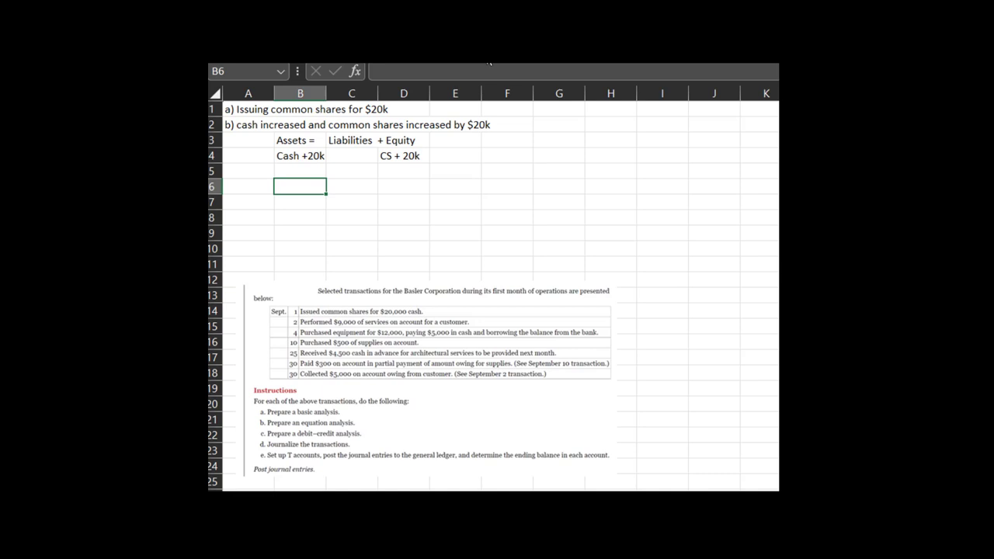
- Insert a blank row above the accounting equation in row 3
key(Up)
key(Up)
key(Up)
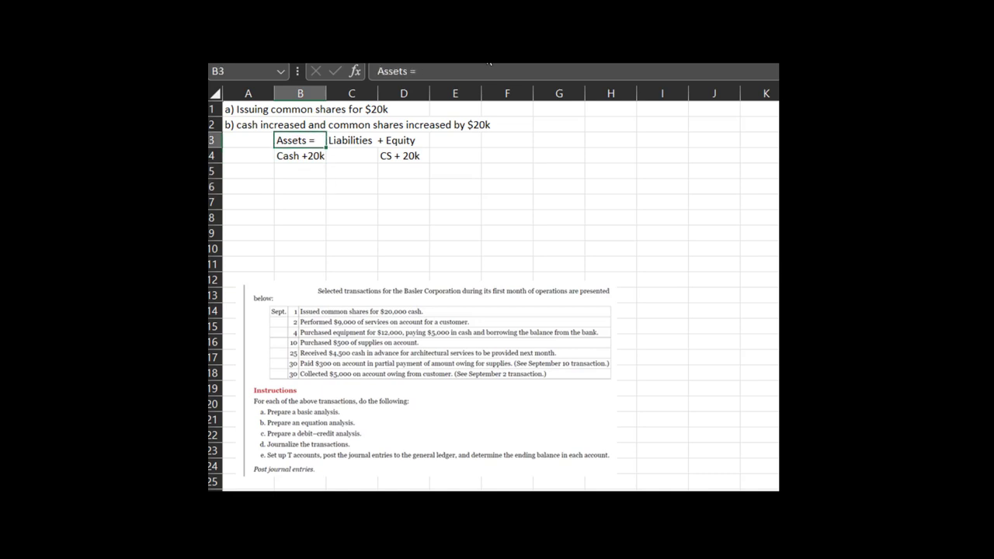
click(216, 140)
right_click(218, 140)
click(317, 306)
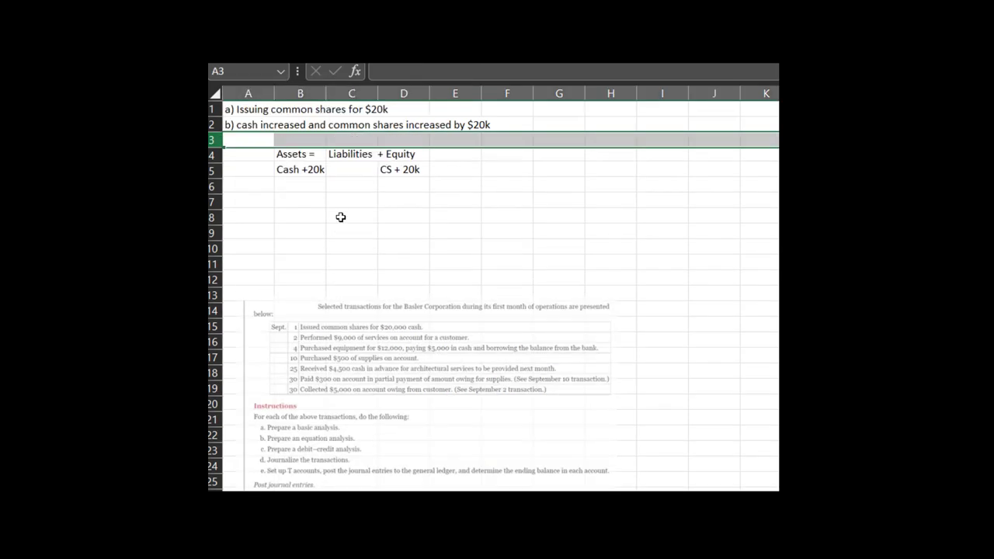
- Enter "Debit" in B3 above Assets and "Credits" in C3 above Liabilities
click(284, 138)
text(Debit)
key(BackSpace)
key(BackSpace)
text(it)
key(Tab)
key(Tab)
key(Left)
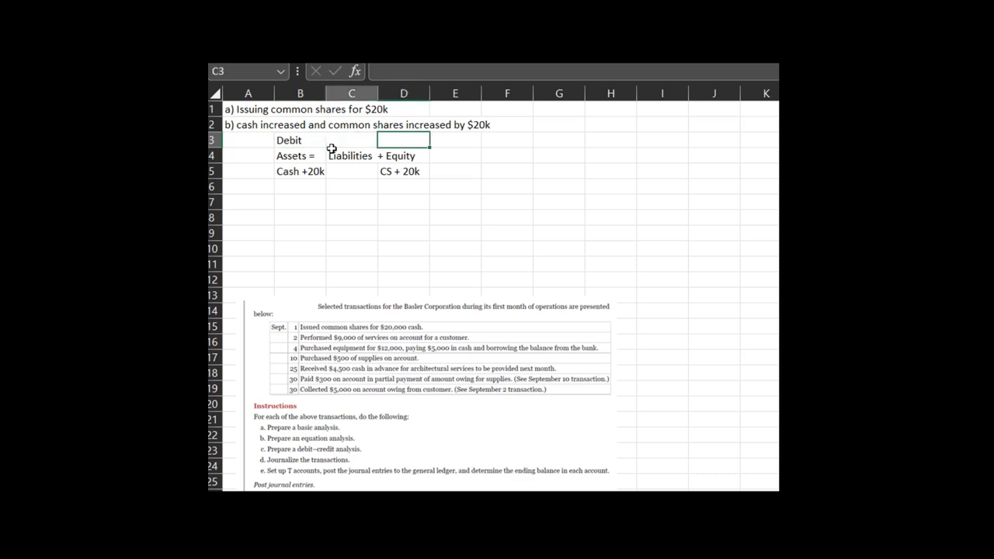
text(Credits)
key(Return)
- Check the debit and credit labels against the Assets, Liabilities and Equity parts of the equation
key(Left)
key(Left)
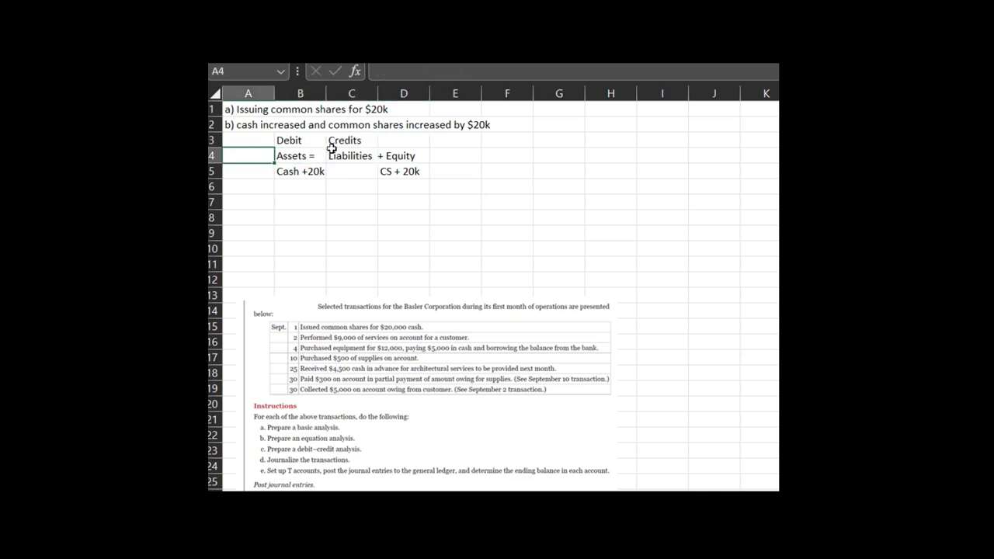
key(Right)
key(Up)
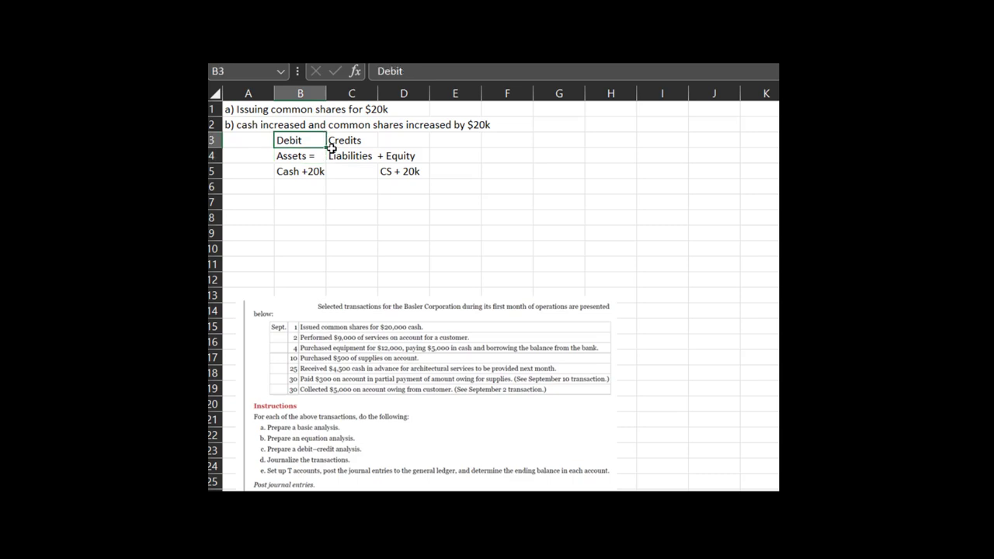
key(Down)
key(Down)
key(Up)
key(Right)
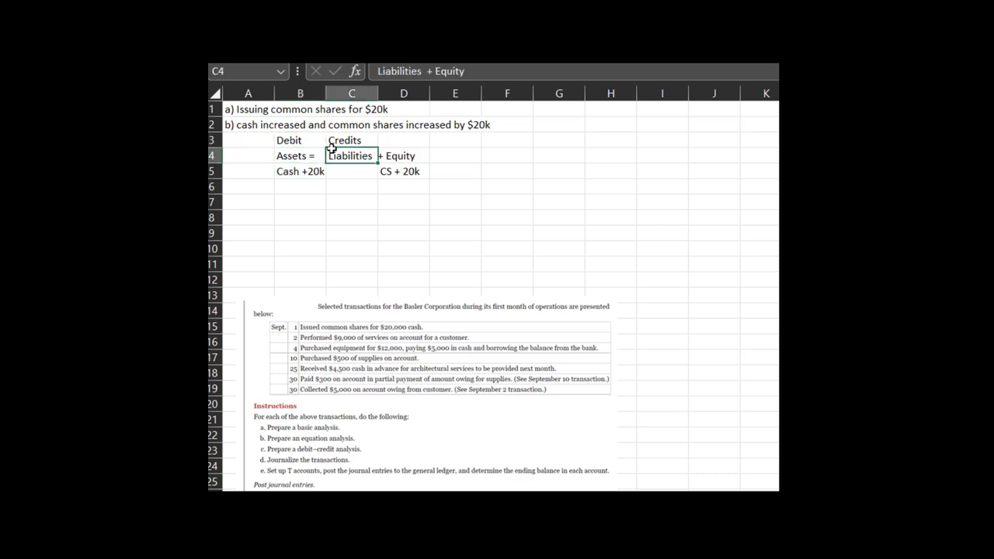
key(Right)
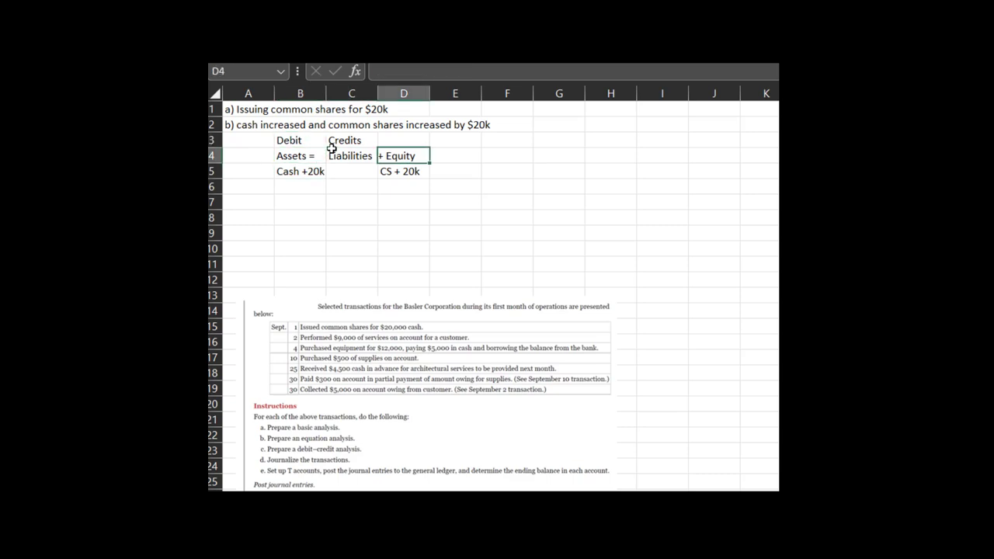
- Enter the journal entry's debit line in row 7, with "Dr. Cash" in A7 and 20k in C7
key(Down)
key(Down)
key(Down)
key(Left)
key(Left)
key(Left)
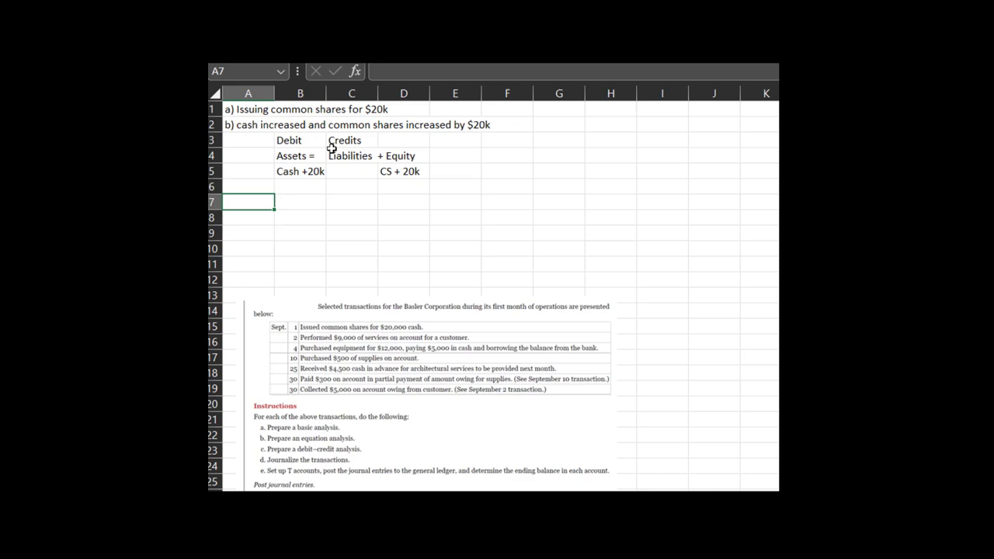
text(Dr. Cash)
key(Tab)
key(Tab)
text(20k)
key(Return)
- Enter the credit line in row 8, with "Cr. Common Shares" in B8 and 20k in D8
key(Left)
text(Cr. CS)
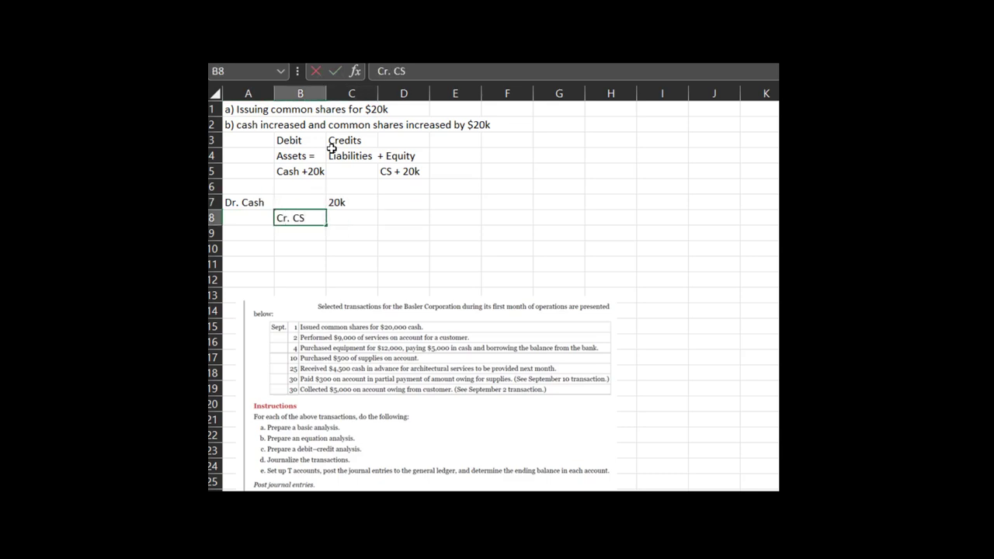
key(Right)
key(Left)
key(Left)
key(Right)
text(Cr)
text(mmon Shares)
key(Tab)
key(Tab)
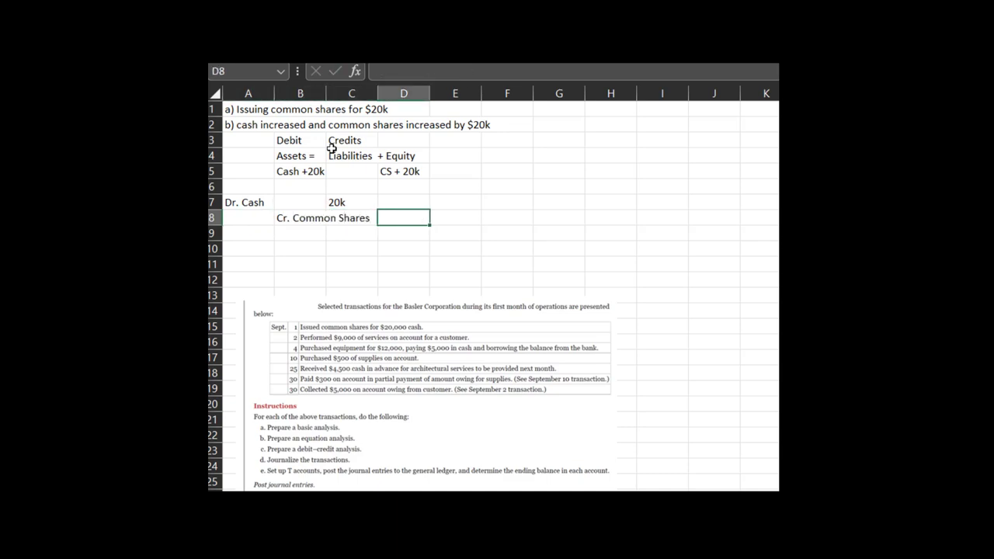
text(20k)
key(Return)
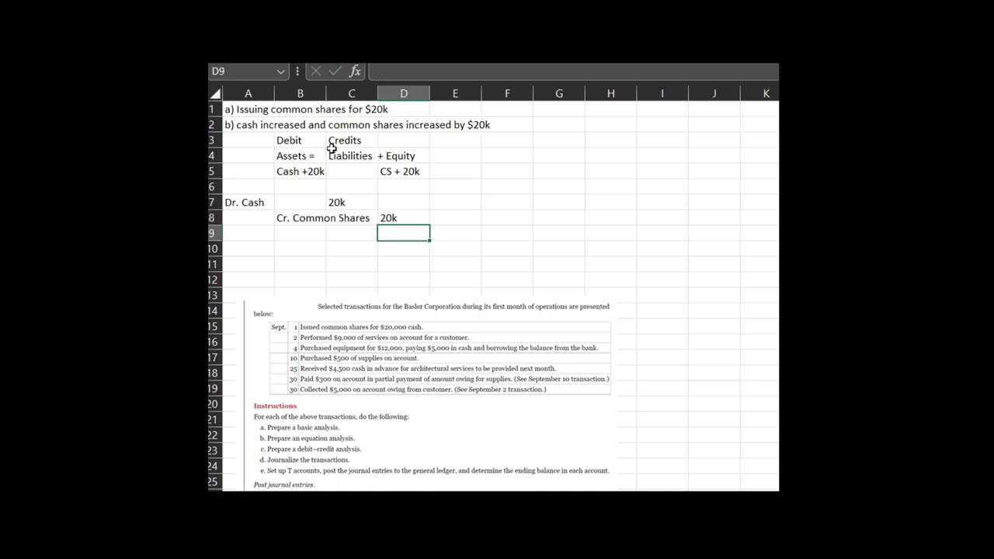
key(Left)
key(Left)
key(Left)
key(shift+Right)
key(shift+Right)
key(shift+Right)
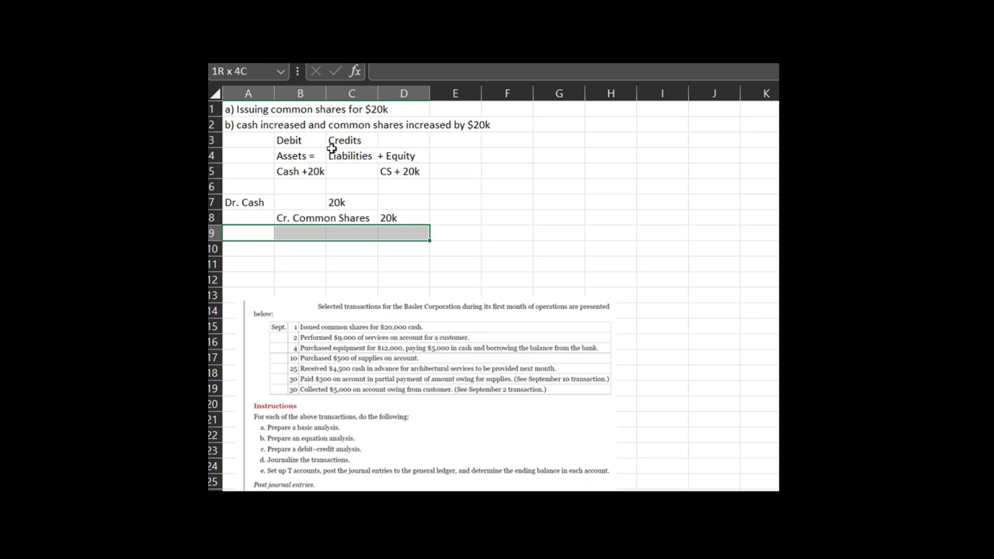
key(Right)
key(Left)
key(Up)
key(Up)
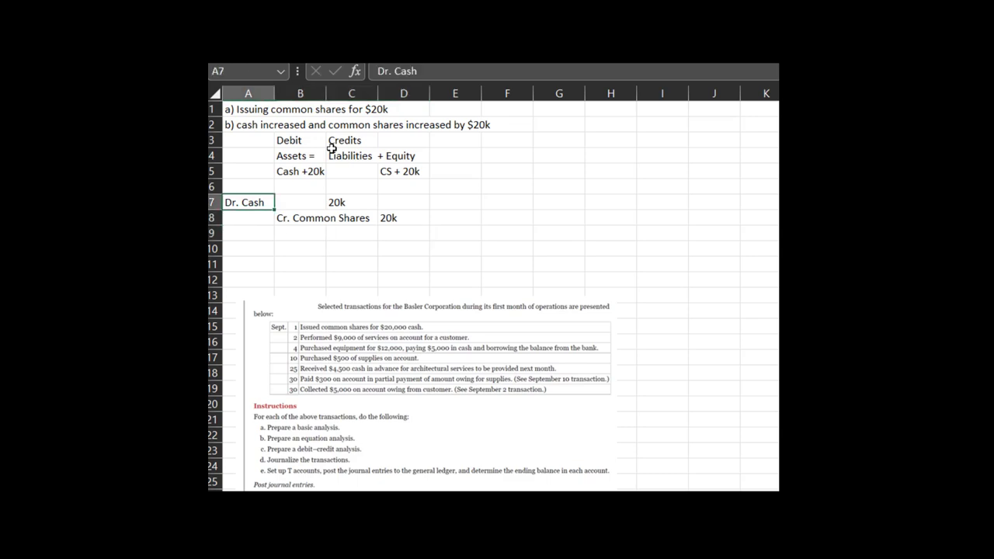
- Label the journal entry as part "d)" in A6 above Dr. Cash
click(253, 188)
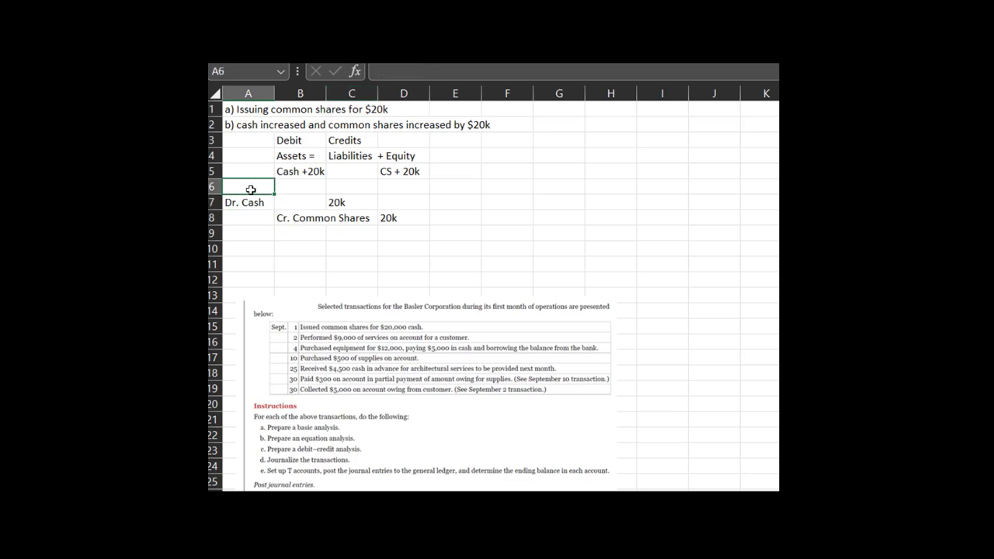
text(c))
key(Return)
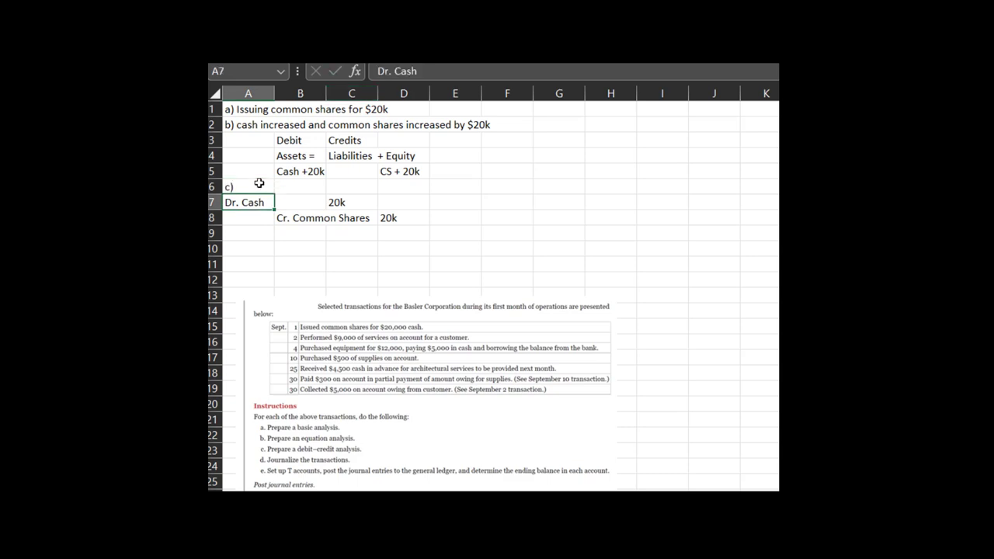
click(254, 190)
drag(390, 72, 371, 71)
text(d))
key(Return)
- Change the prefix of the cash and common shares note in A2 to "b&c)"
click(245, 141)
click(230, 126)
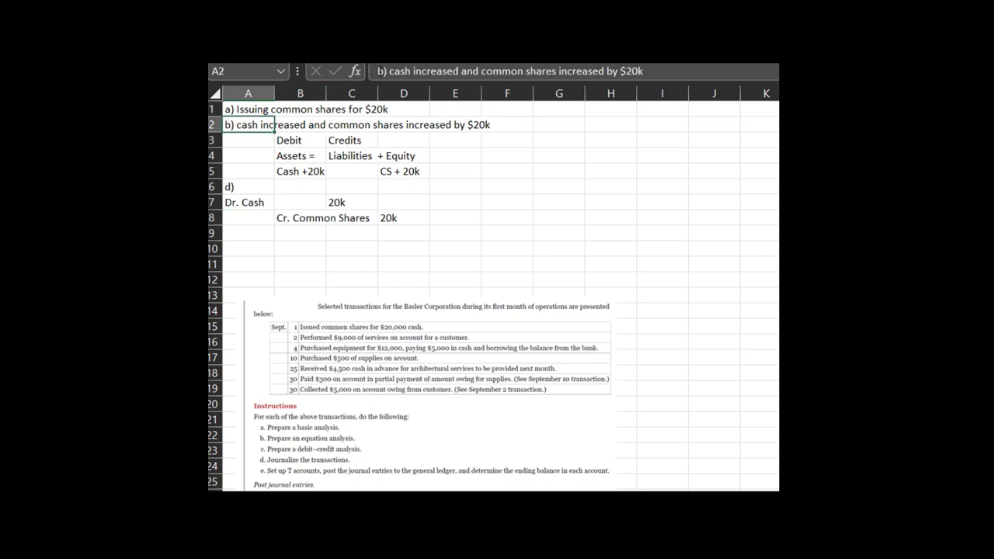
click(382, 71)
text(&c)
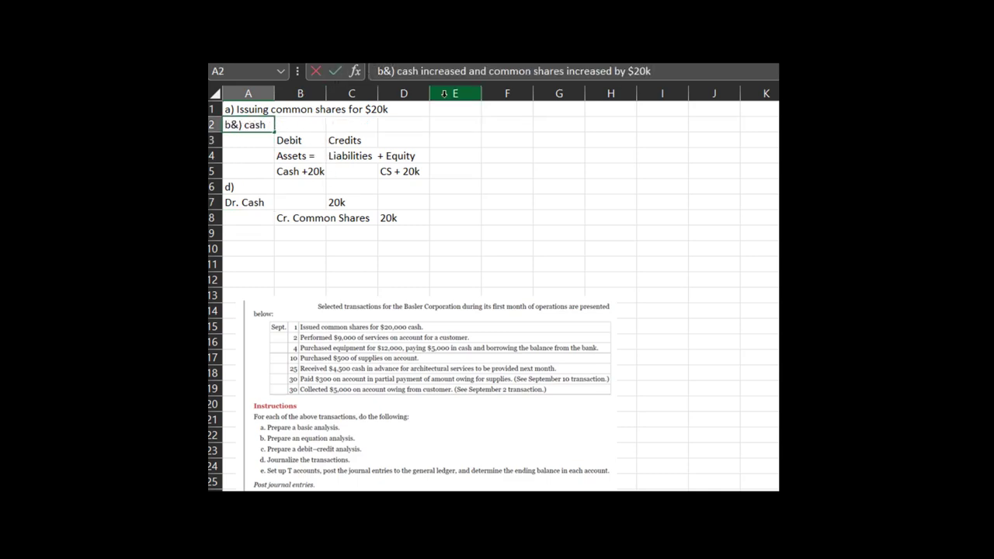
key(Return)
key(Return)
- Examine the debit and credit lines of the journal entry in A7:D8
key(Down)
key(Down)
key(Down)
key(Down)
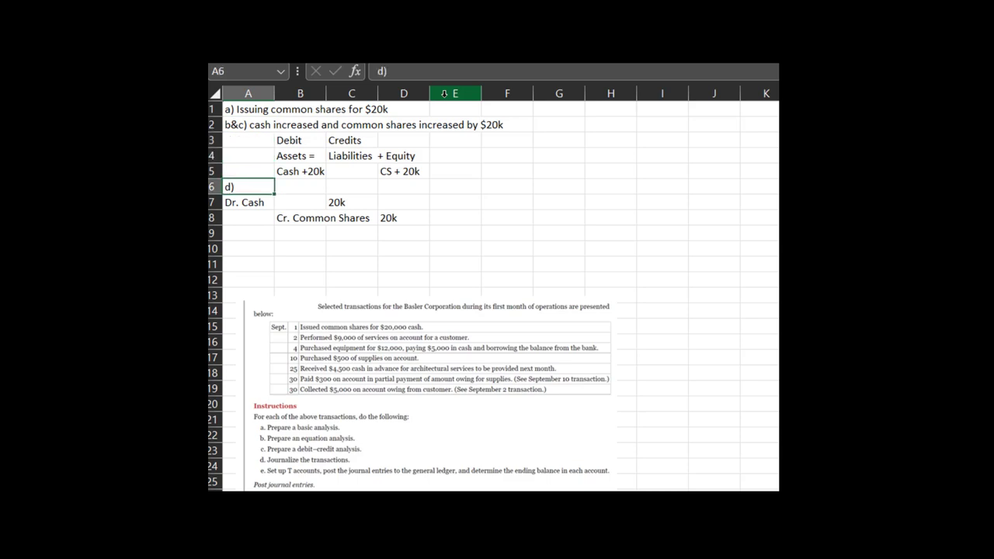
key(Up)
key(shift+Right)
key(shift+Right)
key(shift+Right)
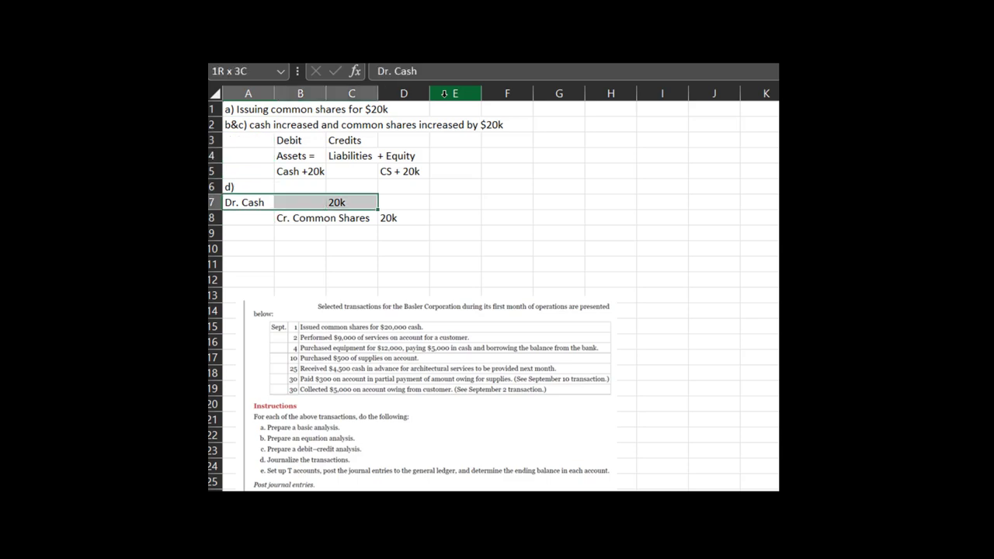
key(shift+Down)
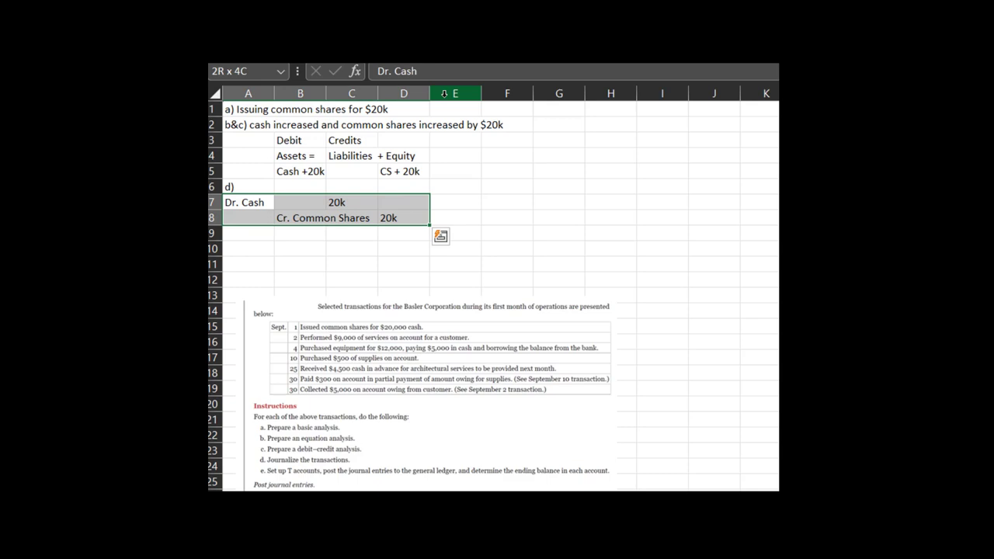
key(Up)
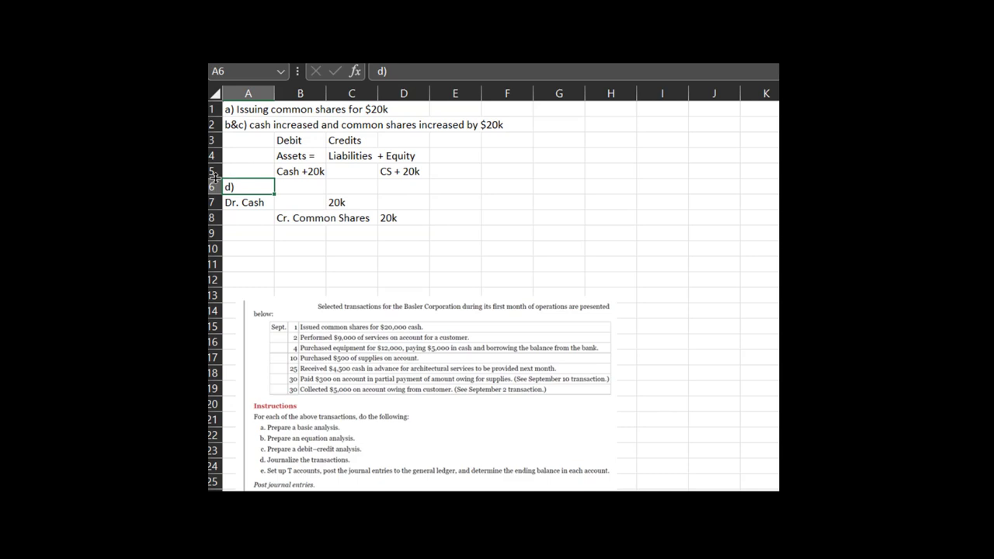
- Hide rows 1 to 6, which hold the analyses above the journal entry
drag(212, 188, 214, 108)
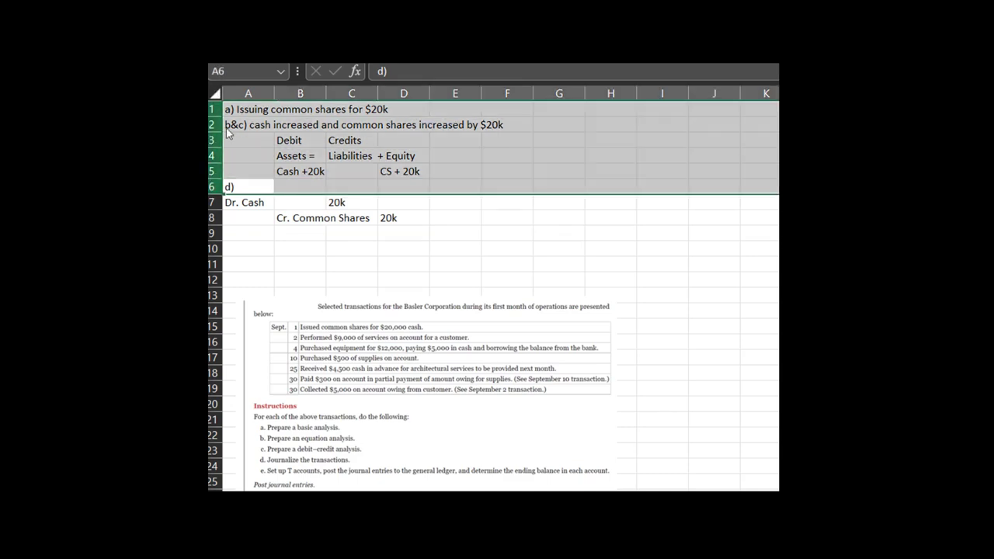
right_click(214, 126)
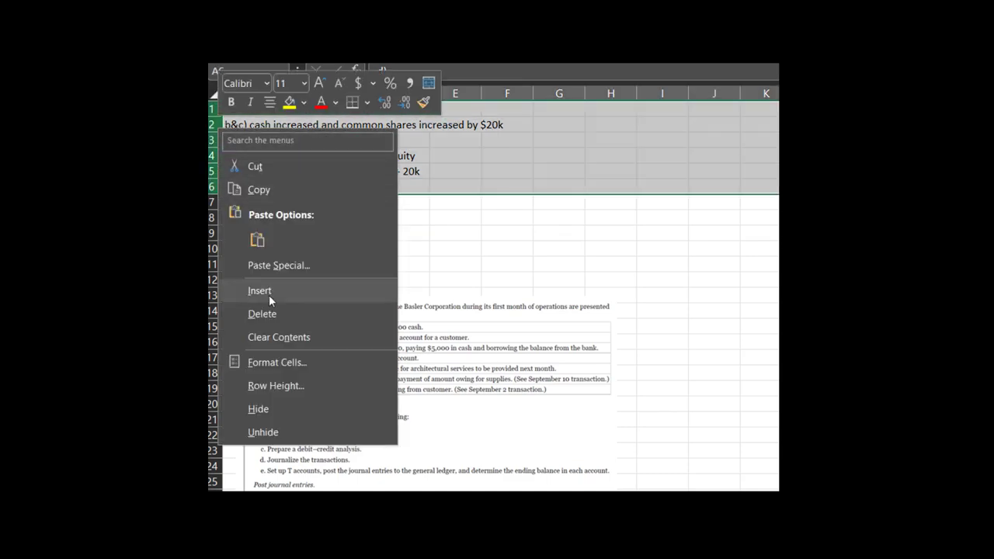
click(258, 409)
- Insert a blank column before column A and make it narrower
click(247, 94)
right_click(250, 94)
click(296, 255)
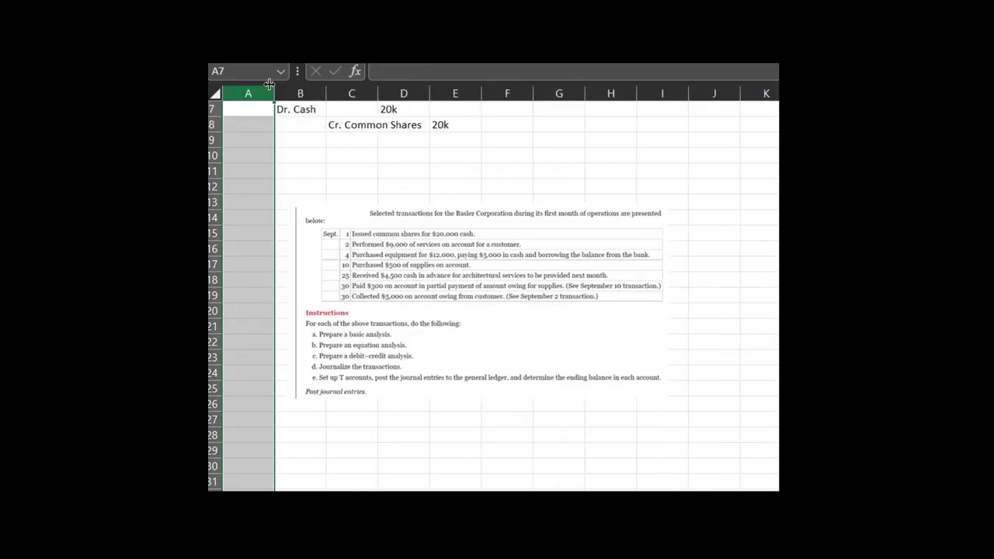
drag(274, 91, 259, 92)
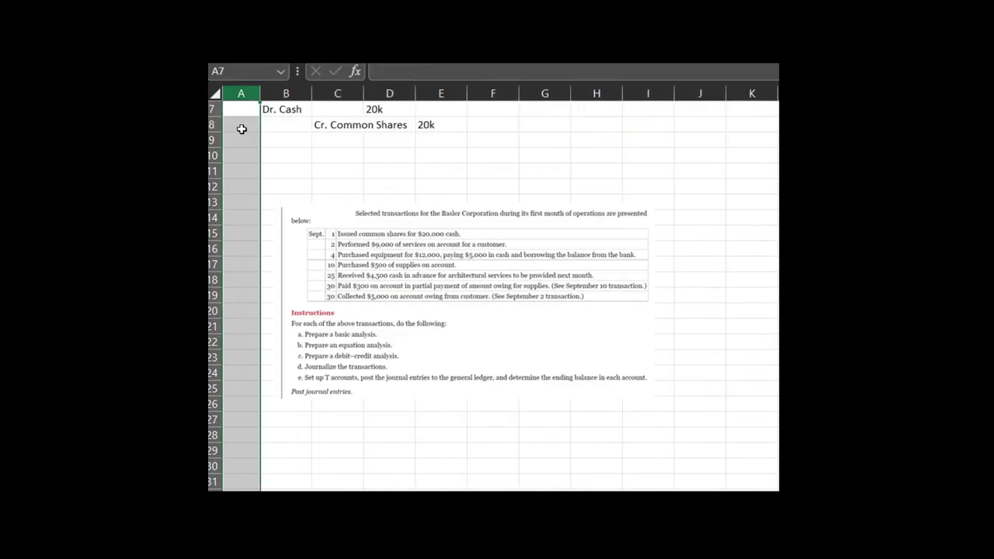
- Enter the transaction date number 1 in A7 beside Dr. Cash
click(243, 111)
text(1)
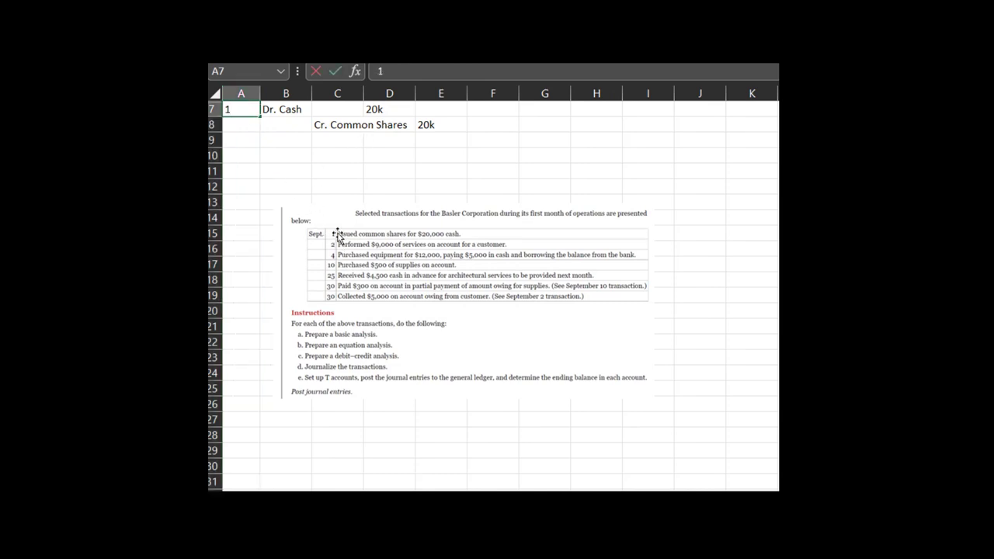
click(299, 183)
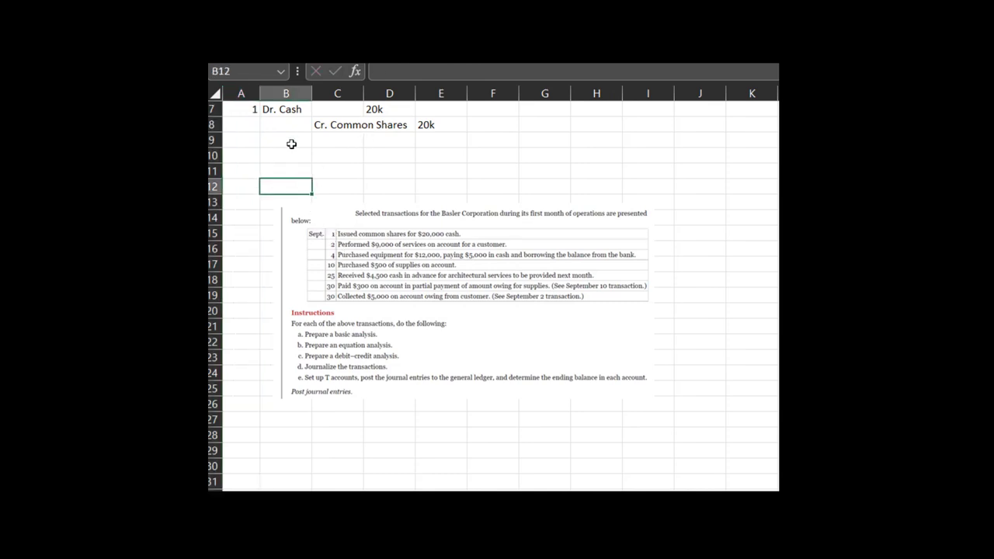
click(243, 93)
click(338, 76)
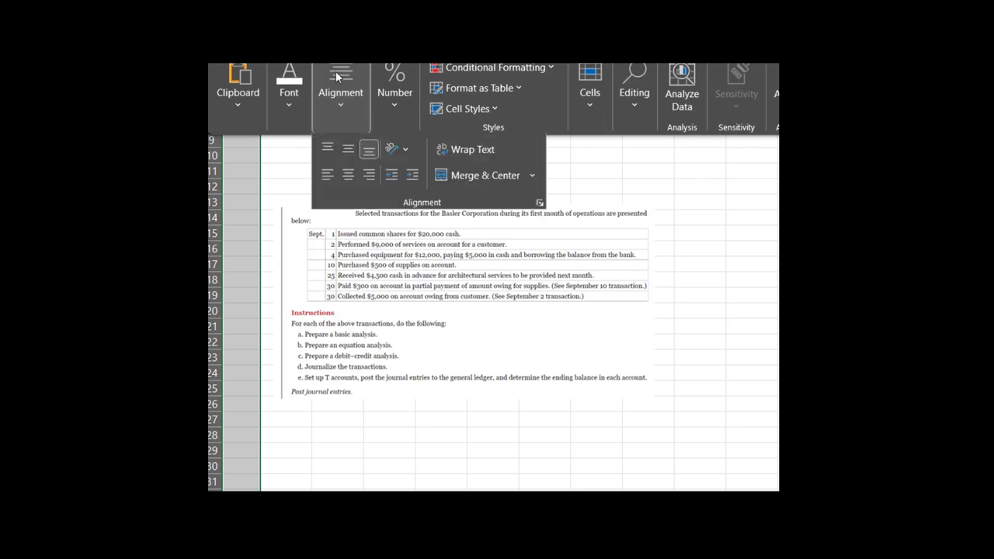
click(292, 178)
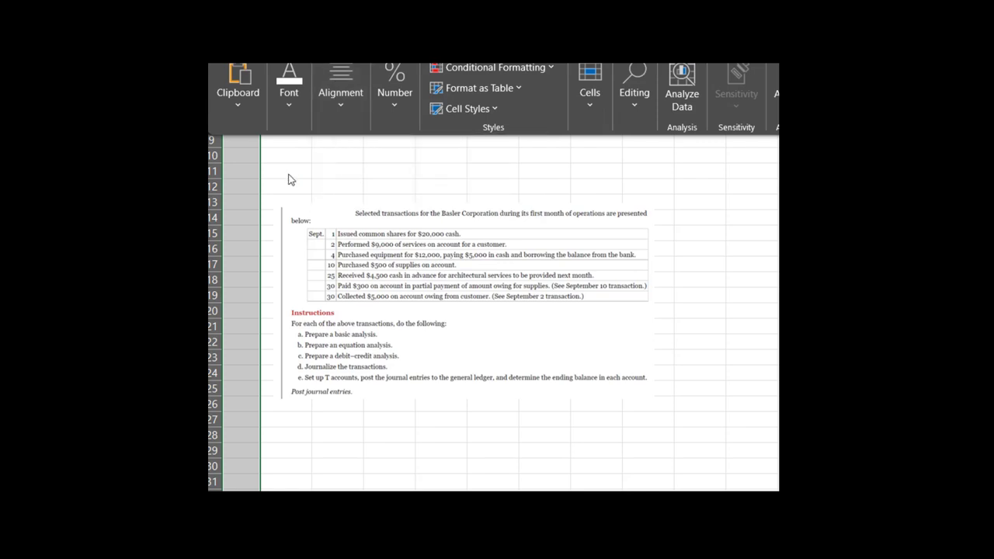
- Move the picture of the transaction list further right so that it starts near column D
click(417, 311)
drag(417, 310, 525, 318)
drag(512, 368, 486, 278)
- Enter the transaction date number 2 in A9 for the September 2 entry
click(246, 139)
text(2)
key(Return)
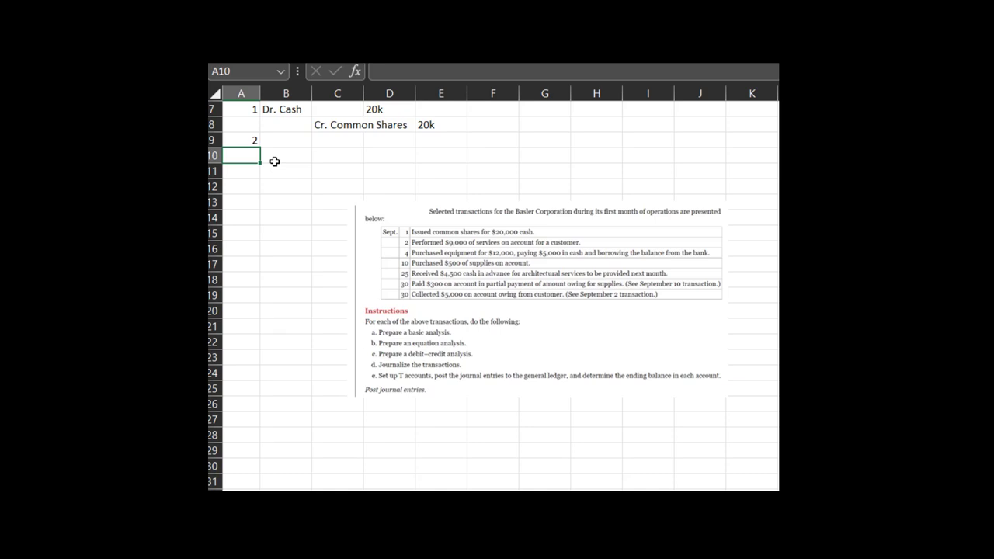
- Enter the September 2 debit line, with "Dr. A/R" in B9 and 9,000 in D9
click(274, 160)
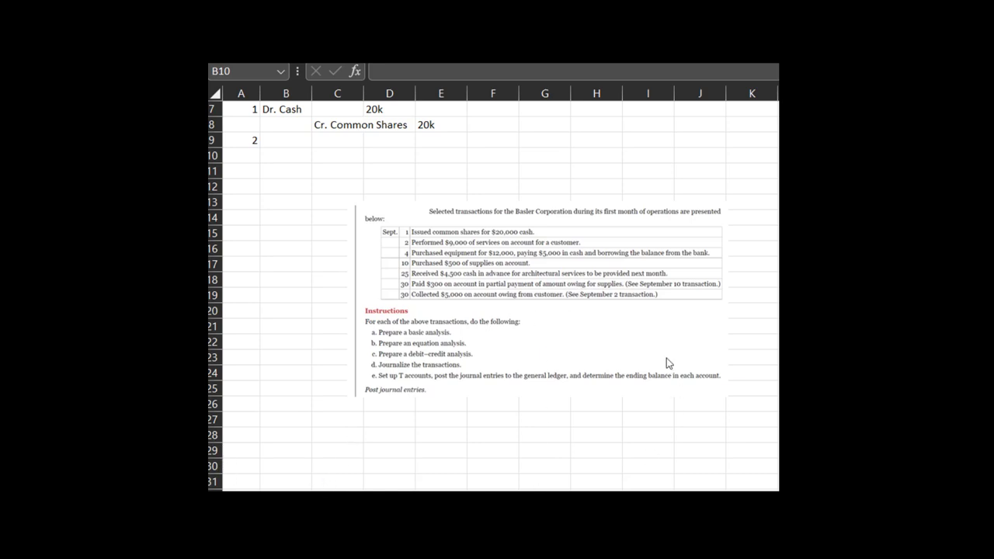
click(276, 138)
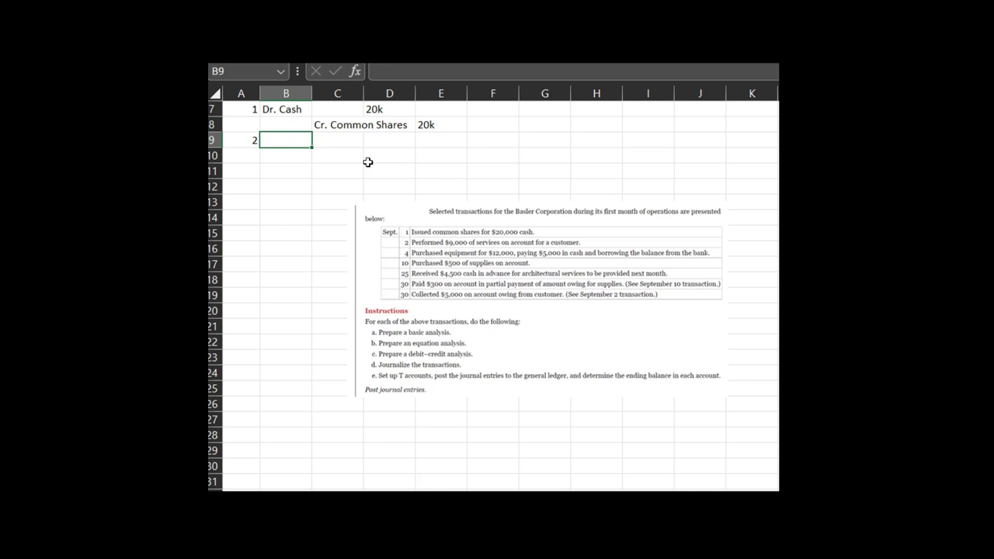
text(Dr. )
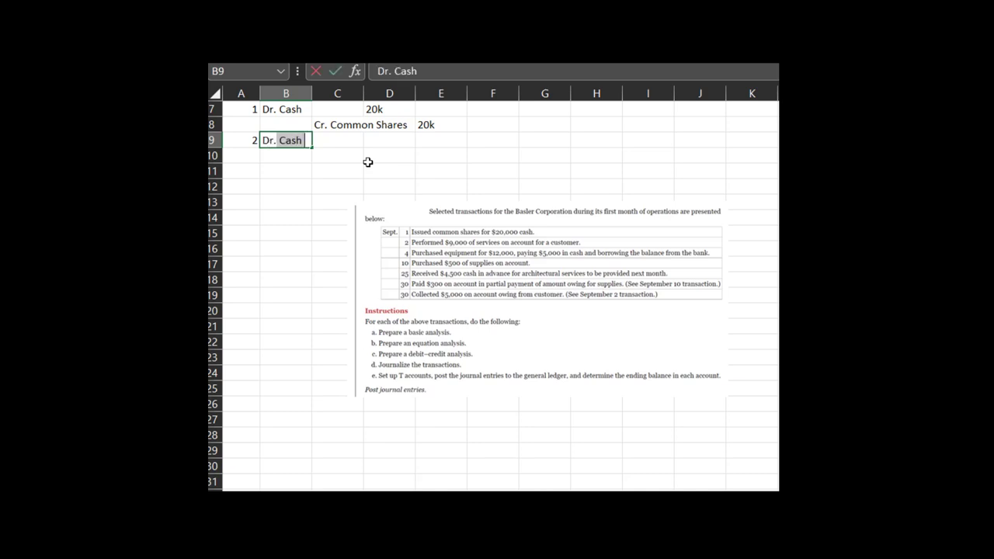
text(A/R)
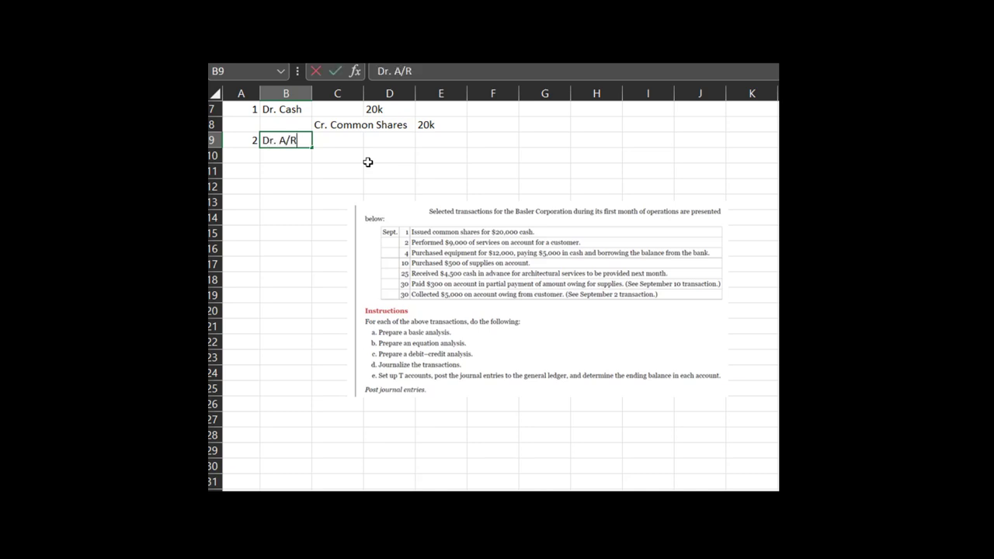
key(Tab)
key(Tab)
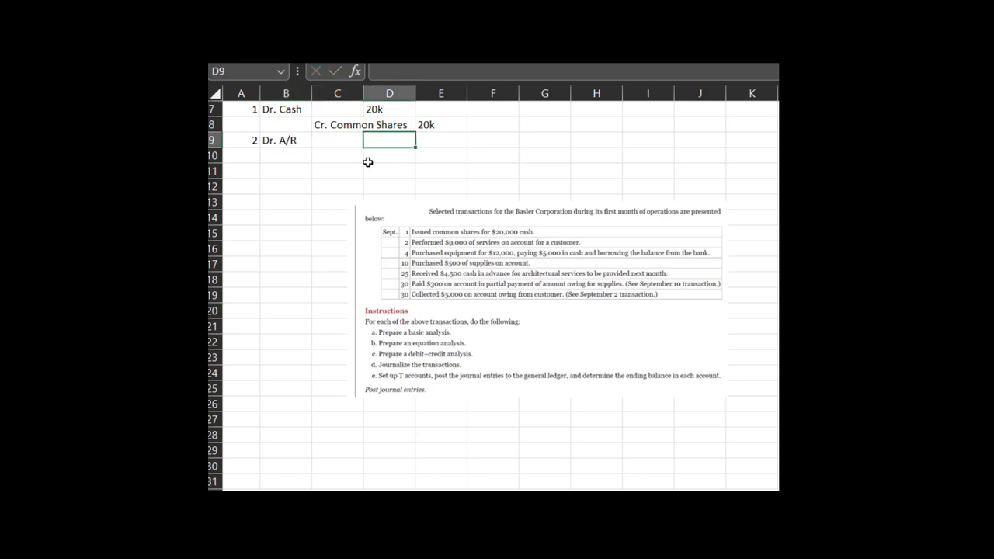
text(9k)
key(BackSpace)
text(,000)
key(Return)
- Rewrite the share issue amounts in full as 20,000 in both D7 and E8
key(Up)
key(Up)
text(2)
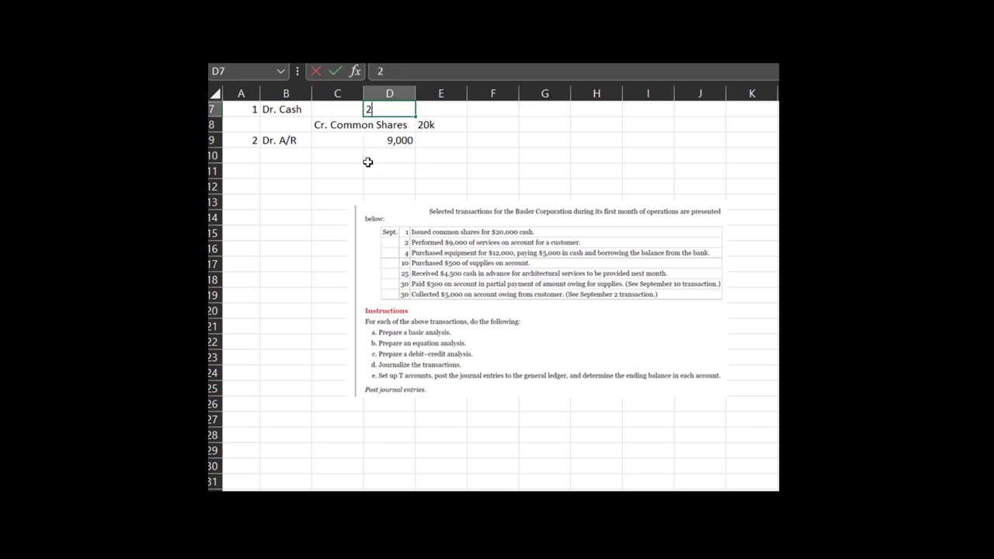
text(0,000)
key(Return)
key(Right)
text(20,000)
key(Return)
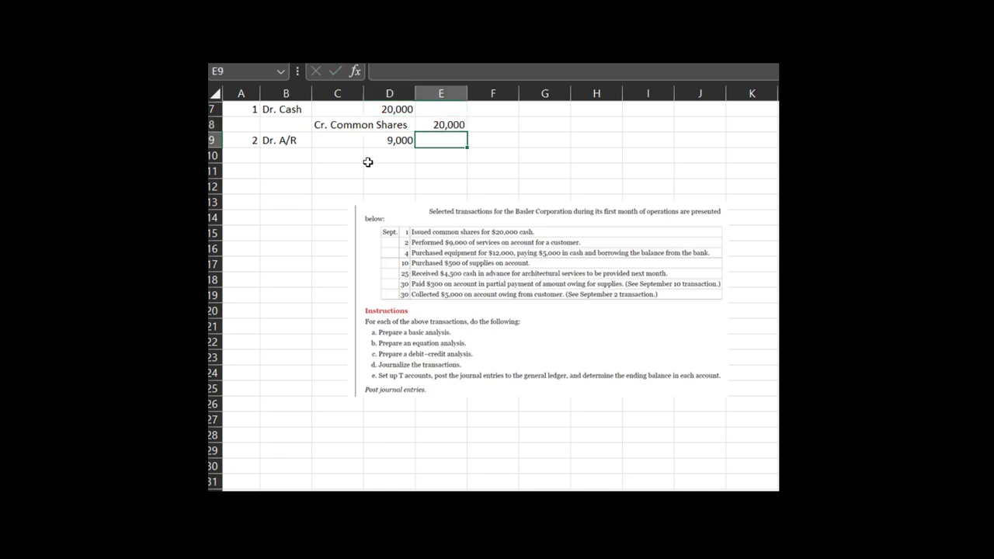
- Enter "Sales Revenues" in C10 as the credit account of the September 2 entry
key(Left)
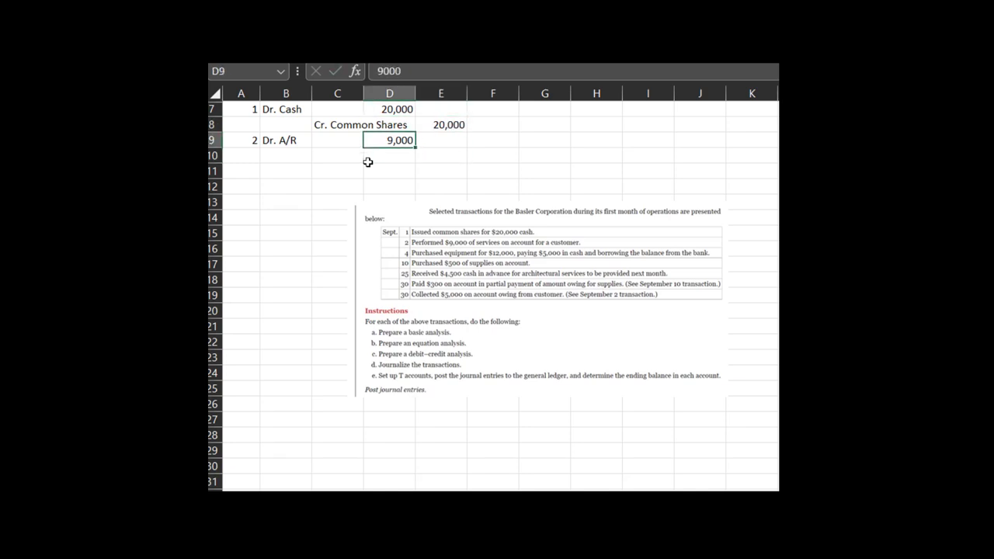
key(Down)
key(Left)
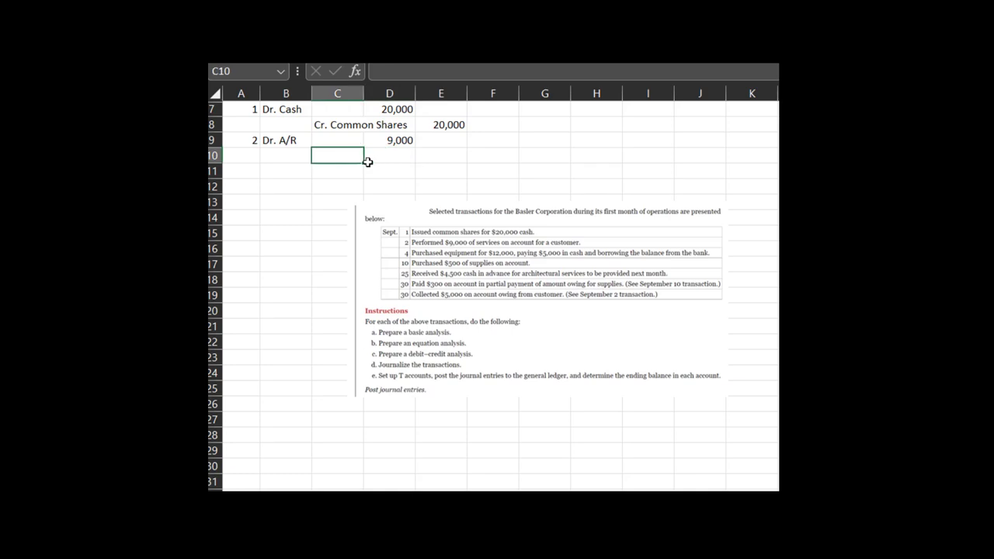
text(Revenues)
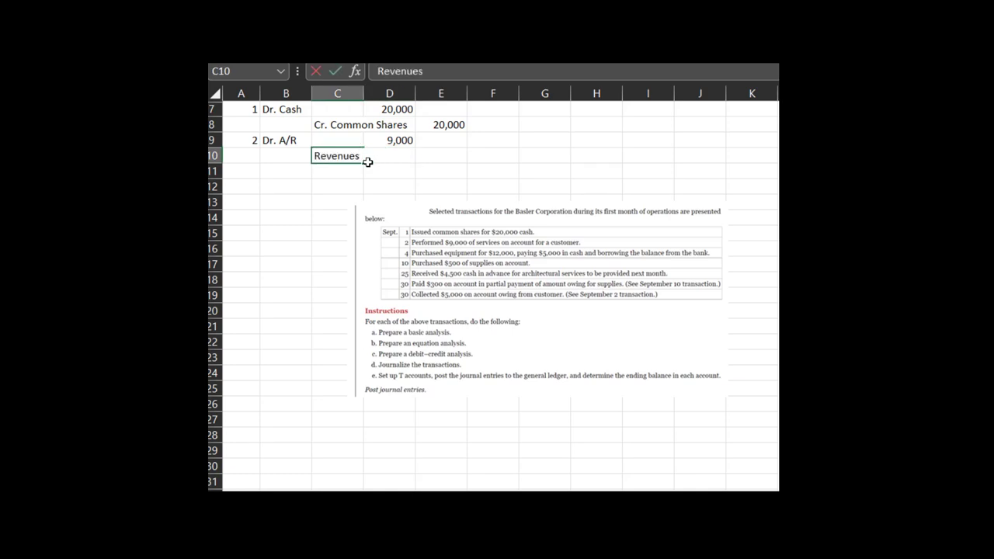
key(BackSpace)
key(BackSpace)
key(BackSpace)
key(BackSpace)
key(BackSpace)
key(BackSpace)
key(BackSpace)
key(BackSpace)
text(Sales Re)
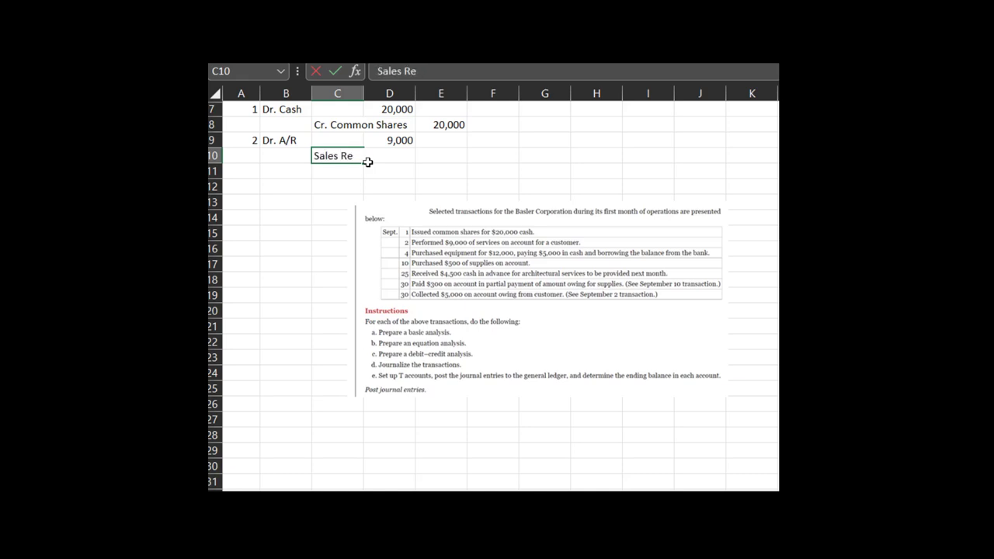
text(venues)
key(Return)
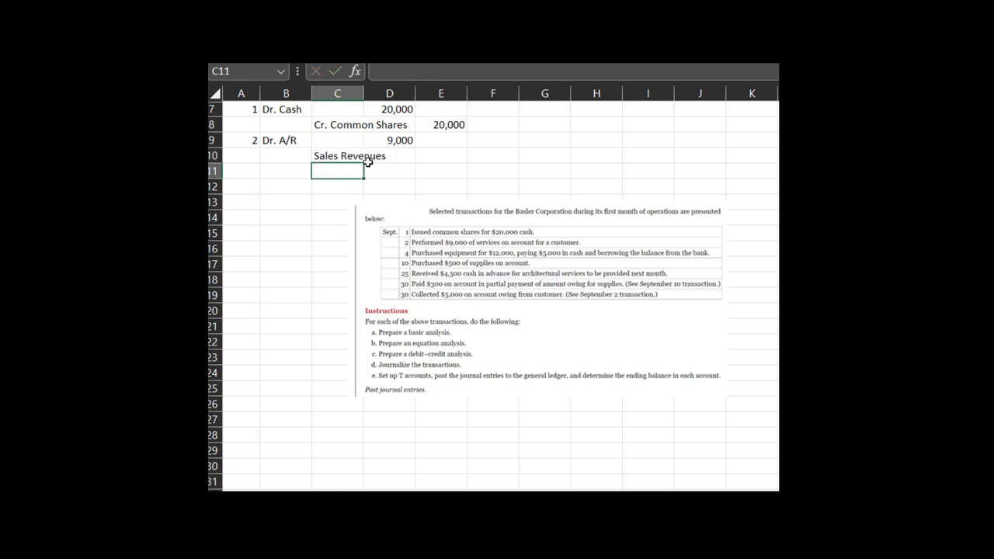
- Autofit column C to its contents and copy the 9,000 from D9 into E10 as the Sales Revenues credit
double_click(364, 93)
click(303, 104)
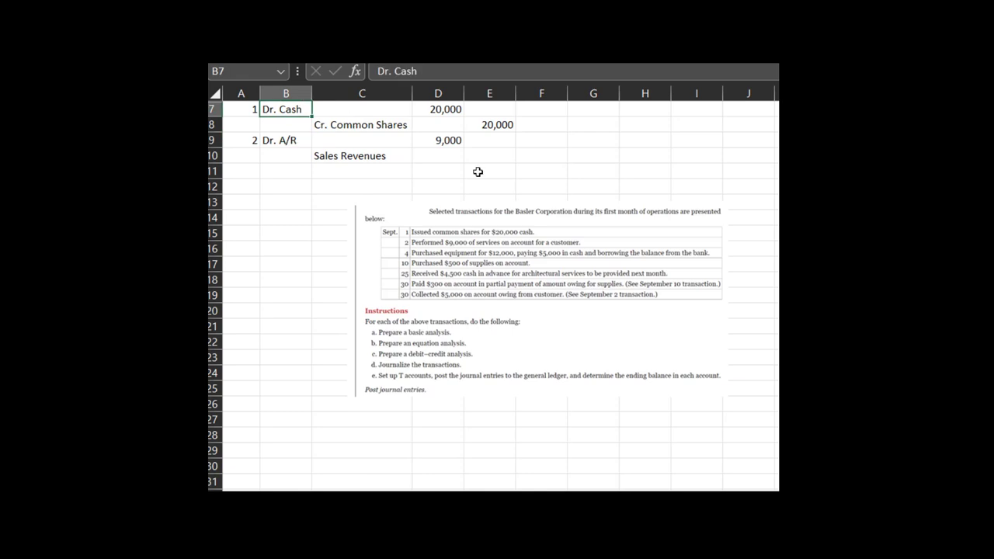
click(440, 141)
key(ctrl+c)
click(479, 154)
key(ctrl+v)
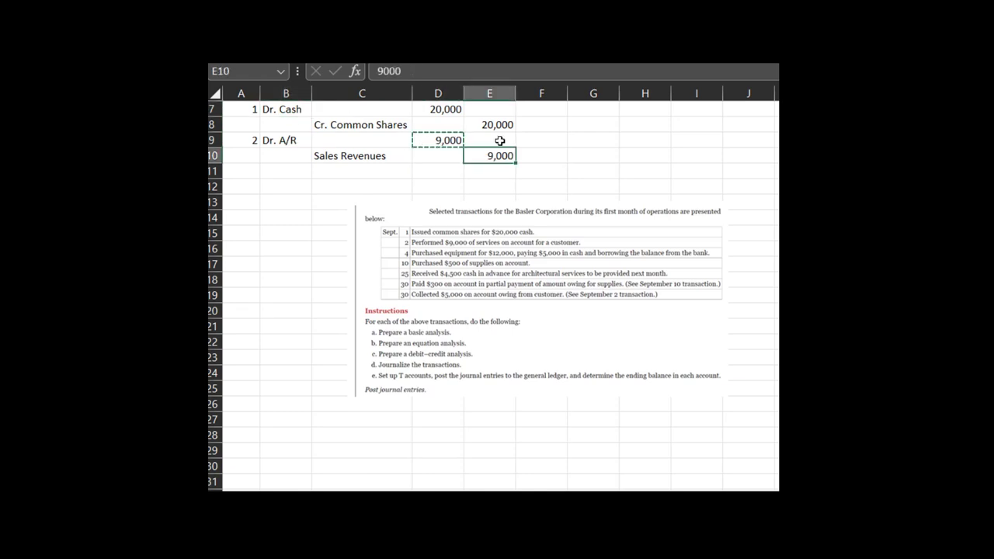
click(273, 139)
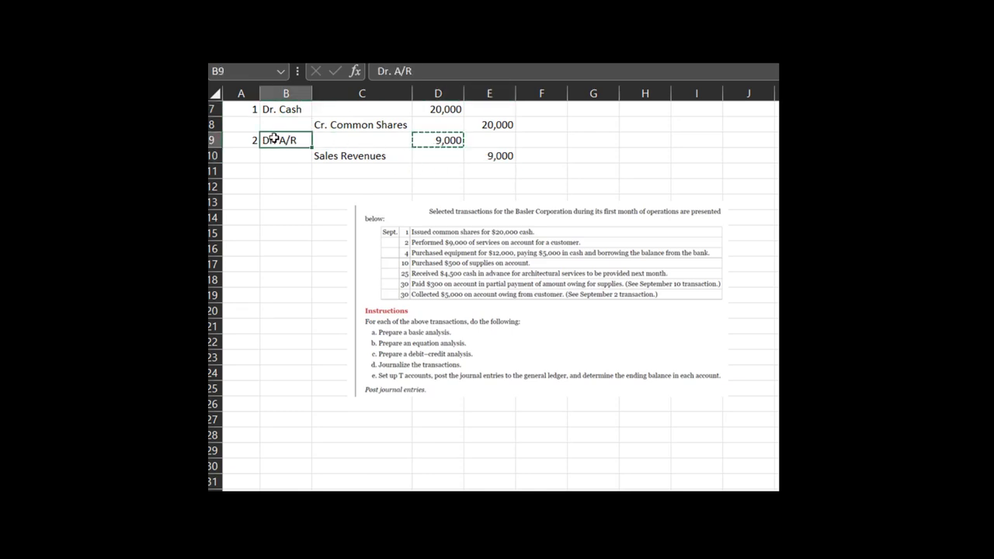
click(428, 141)
click(357, 162)
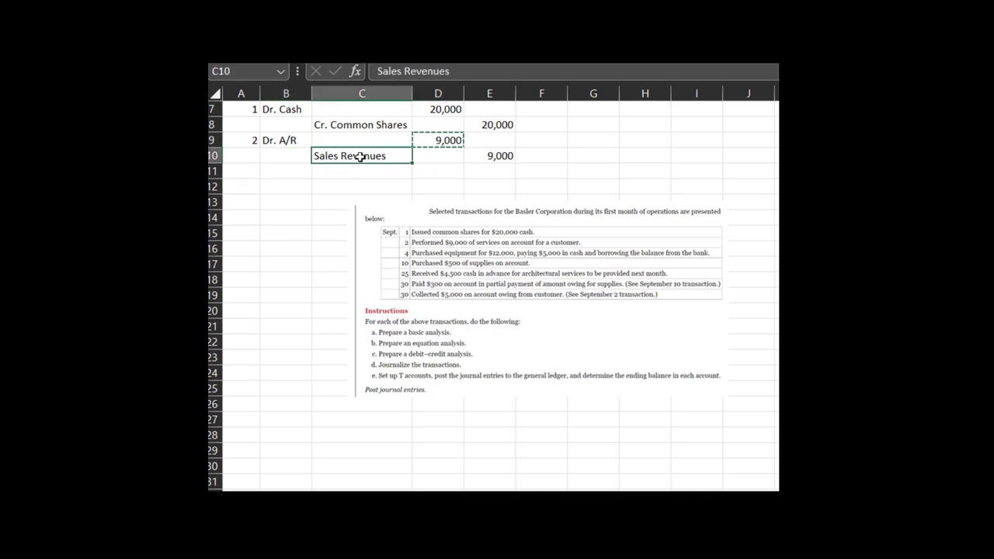
click(484, 155)
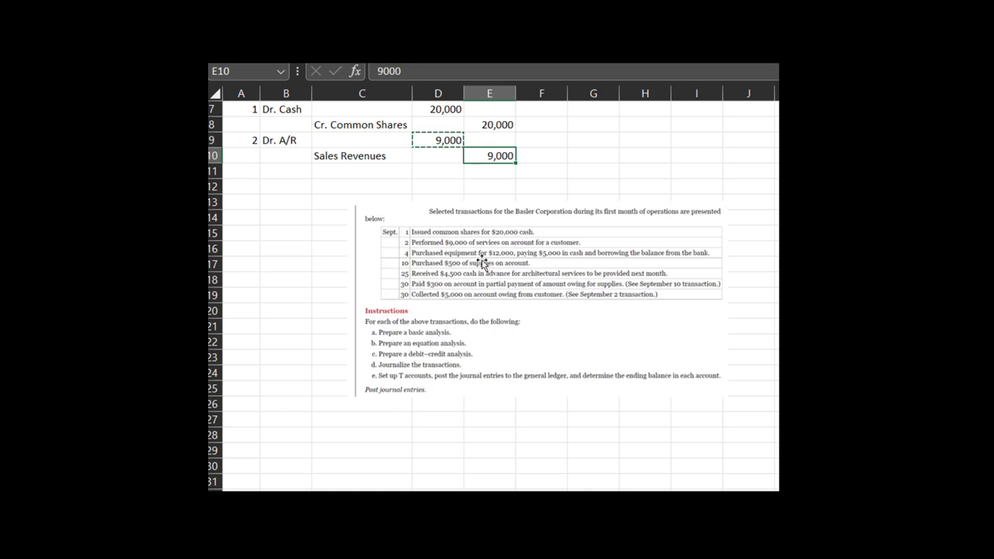
- Move the problem-text picture down to about row 16 and enter the date number 4 in A11
drag(483, 259, 490, 300)
click(250, 173)
text(4)
key(Return)
key(Up)
key(Right)
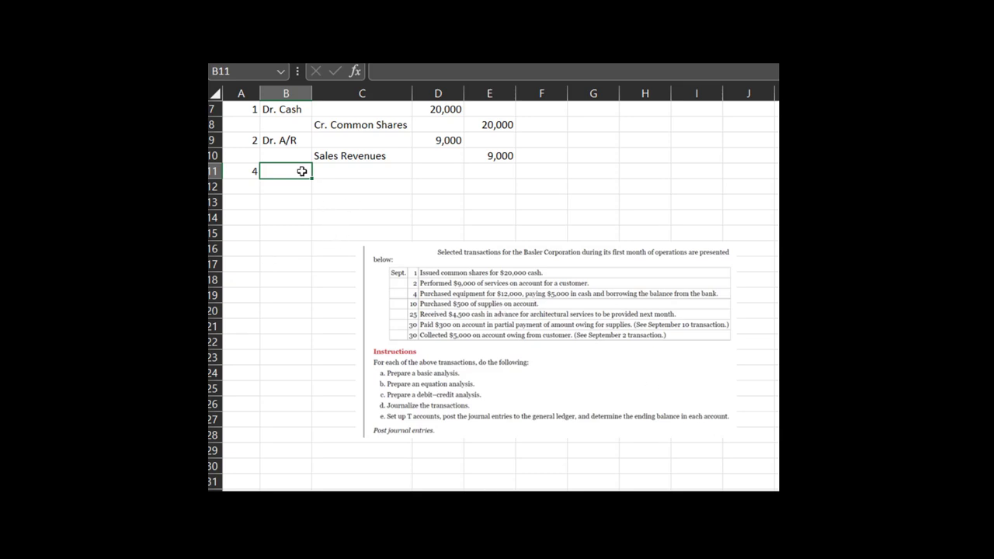
- Enter the September 4 debit line, with "Equipment" in B11 and 12,000 in D11
text(Equipment)
key(Return)
key(Up)
key(Right)
key(Right)
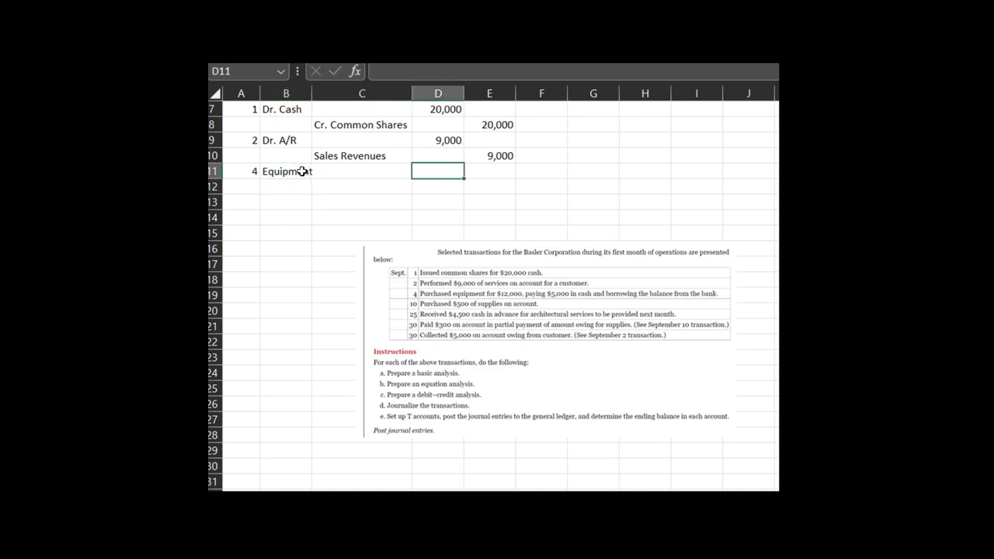
text(12,000)
key(Return)
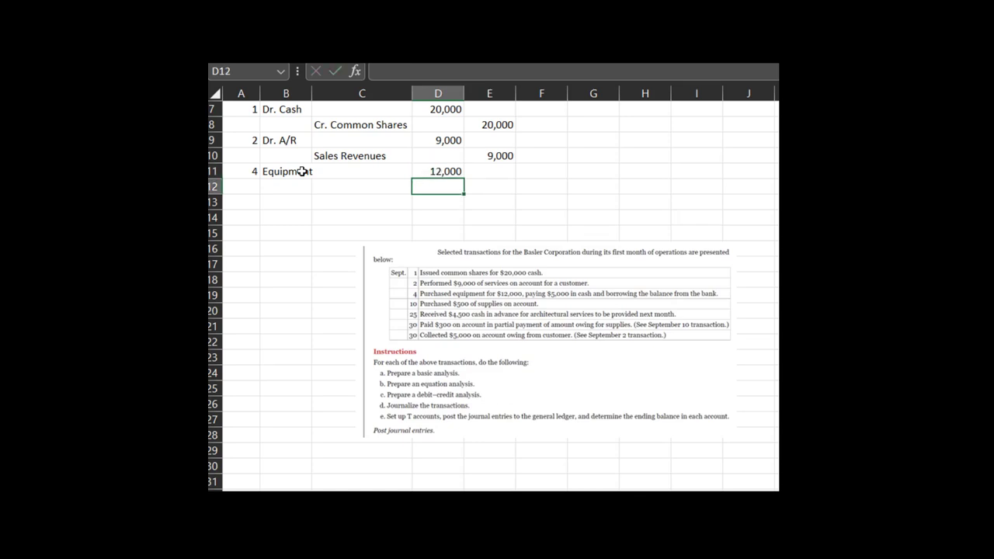
- Enter the cash credit line of the equipment purchase, with "Cash" in C12 and 5,000 in E12
key(Left)
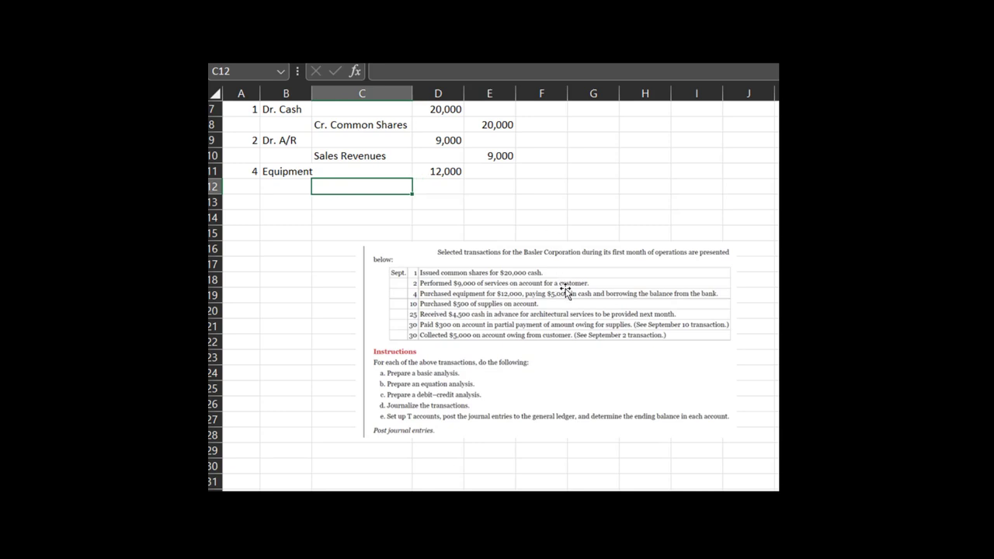
text(Cash)
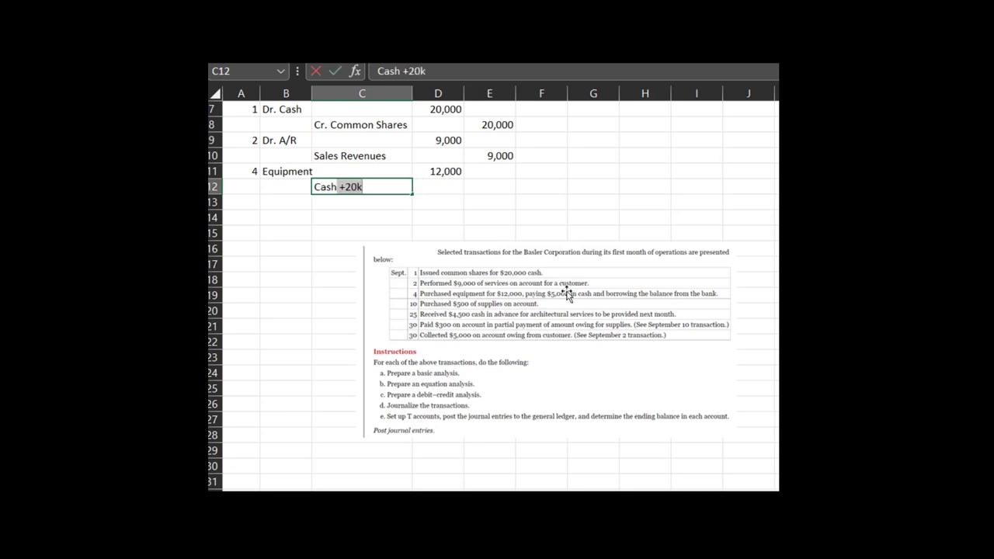
key(BackSpace)
key(Tab)
key(Tab)
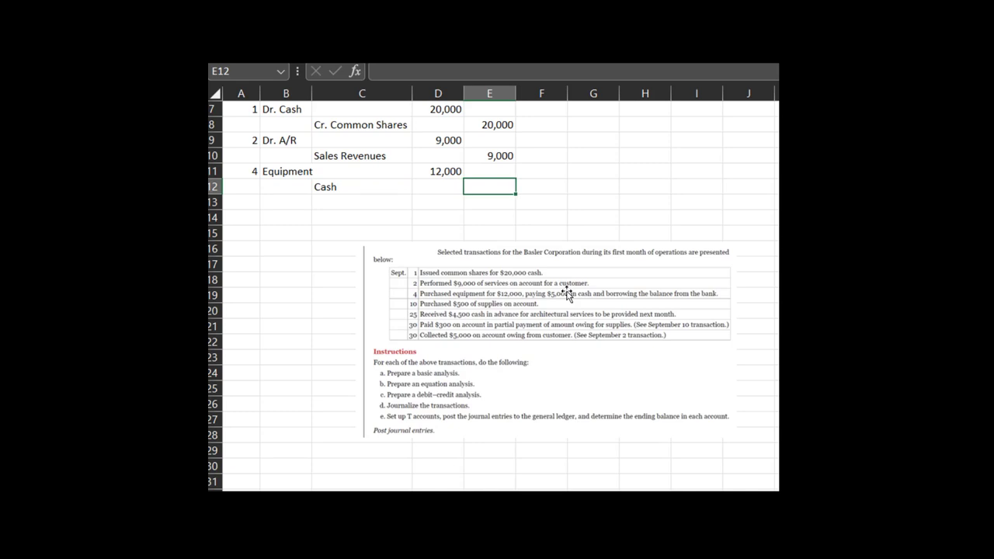
text(5,000)
key(Return)
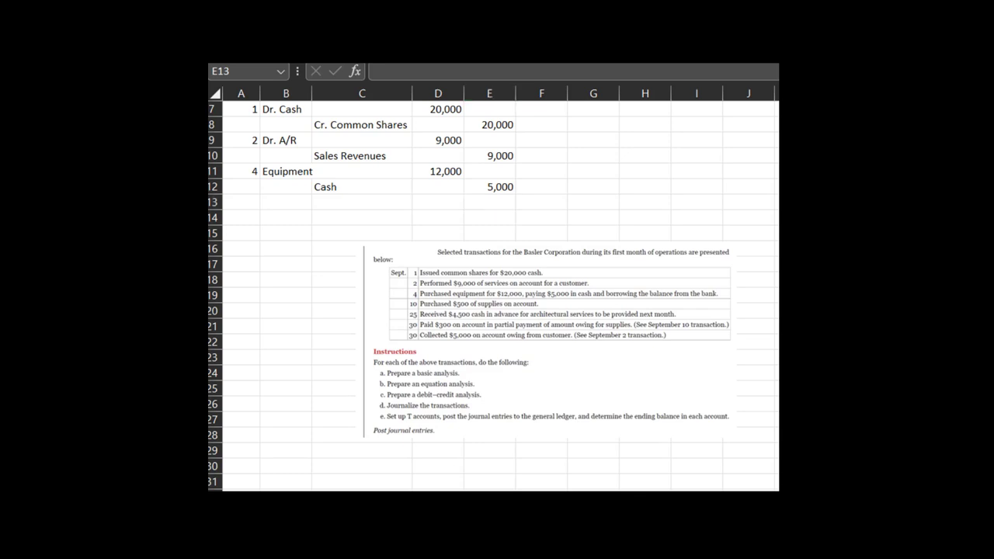
- Enter "Bank loan payale" in C13 as the second credit account of the September 4 entry
click(324, 200)
text(Bank loan payale)
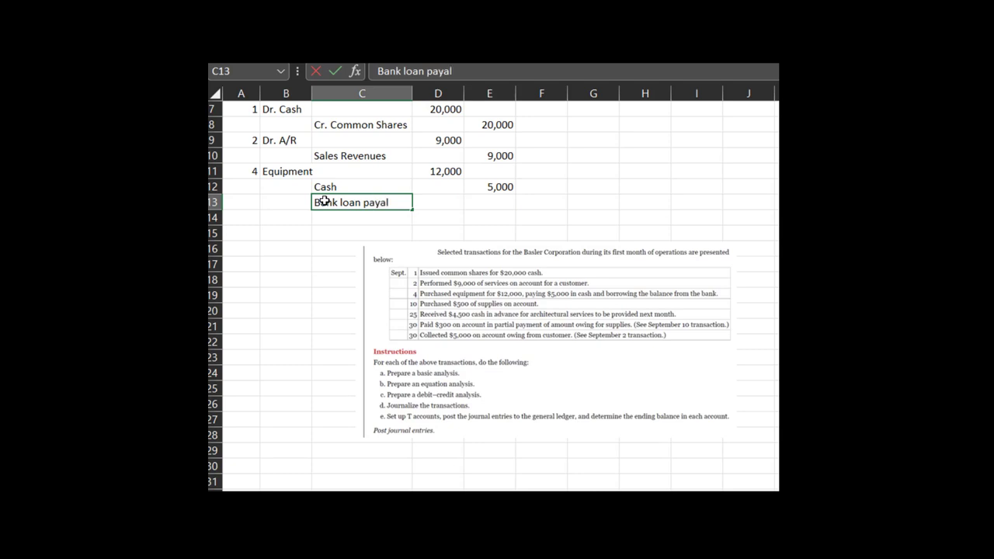
key(Tab)
- Calculate the bank loan credit in E13 as equipment cost minus cash paid, with the formula =D11-E12
key(Tab)
text(=)
key(Left)
key(Up)
key(Up)
text(-)
key(Up)
key(Return)
key(Up)
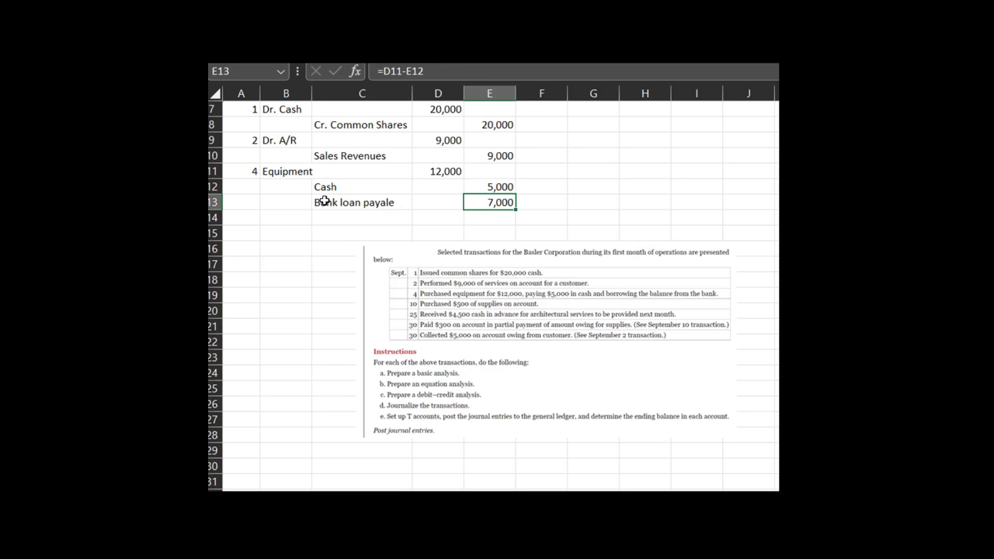
- Enter the bank loan credit in E13 as the plain value 7,000 and compare both credits with the equipment debit
text('70000)
key(BackSpace)
key(Return)
key(Up)
text(7,000)
key(Return)
key(Up)
drag(477, 187, 483, 202)
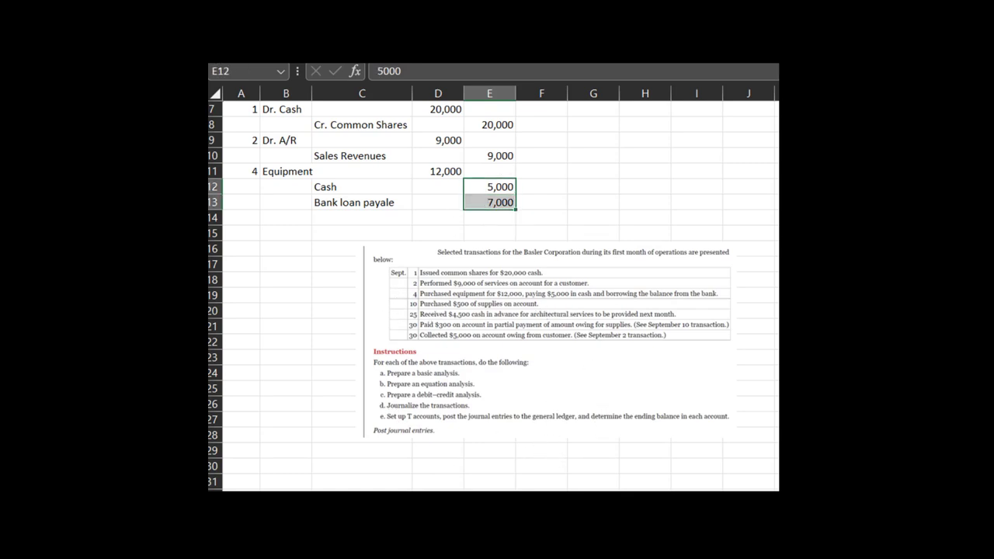
click(433, 171)
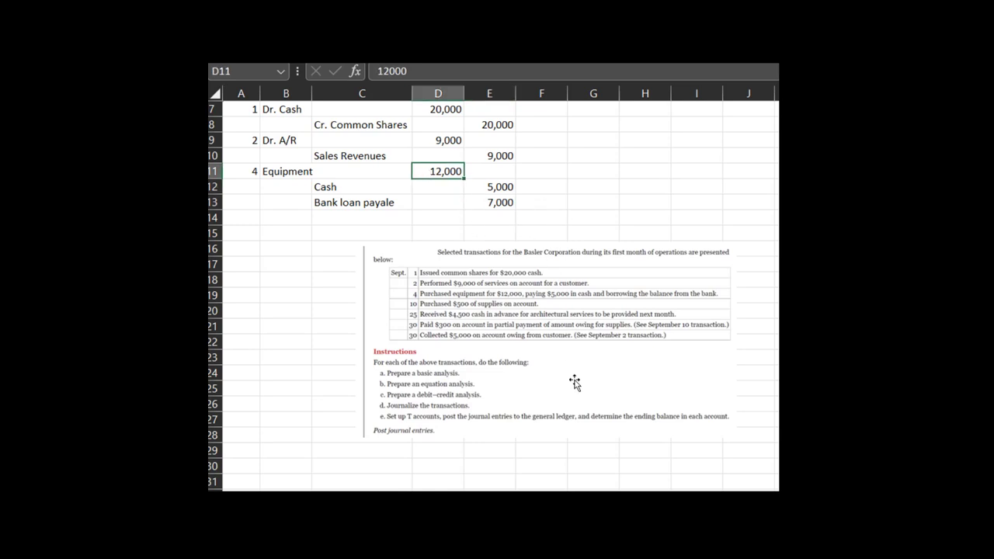
- Move the problem-text picture further down to about row 18 and enter the date number 10 in A14
drag(619, 350, 620, 388)
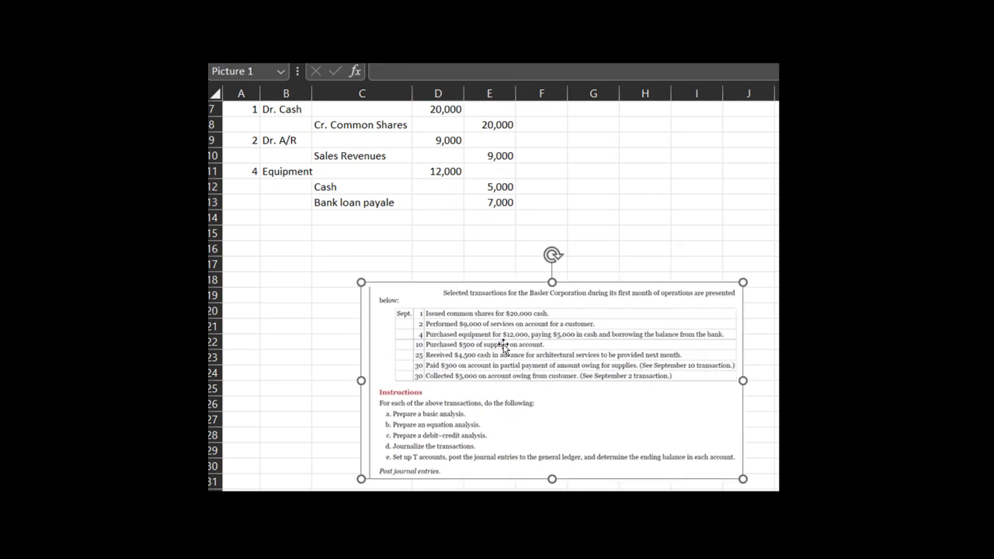
click(247, 215)
text(10)
key(Return)
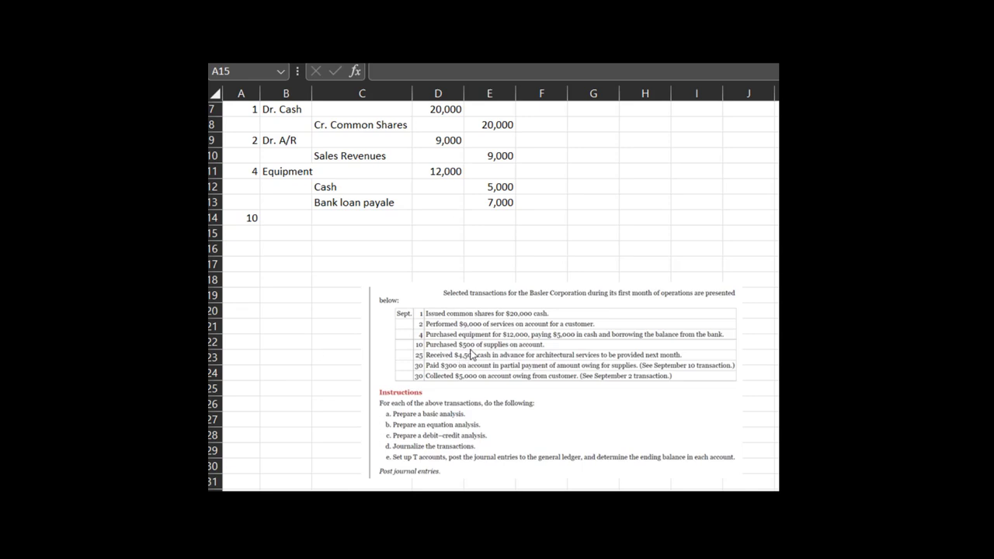
- Enter the September 10 debit line, with "Supplies" in B14 and 500 in D14
click(278, 217)
text(Supplies)
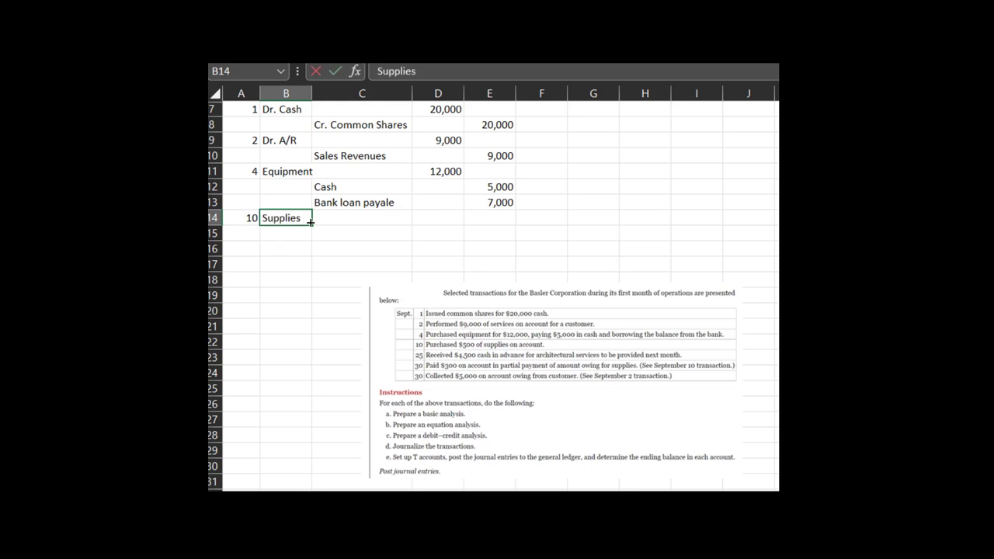
key(Tab)
key(Tab)
text(500)
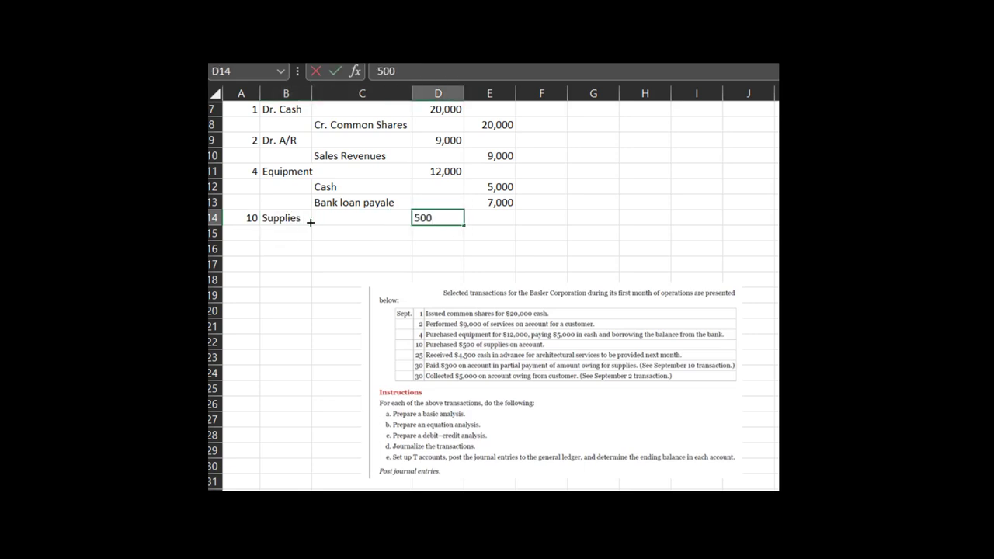
key(Return)
- Enter "Accounts Payable (AP)" in C15 as the credit account of the supplies purchase
key(Down)
key(Left)
key(Up)
text(Accounts )
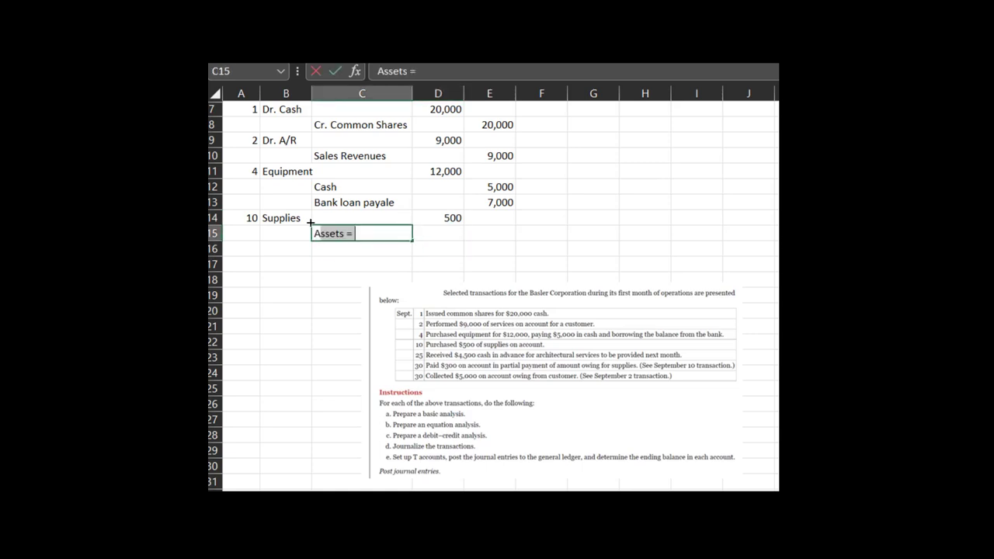
text(Payable (AP)
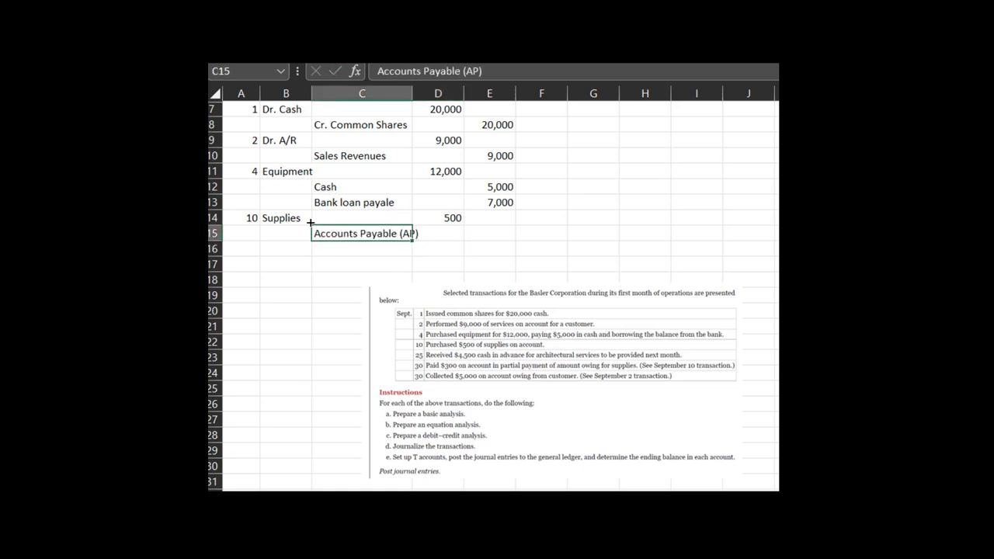
key(Return)
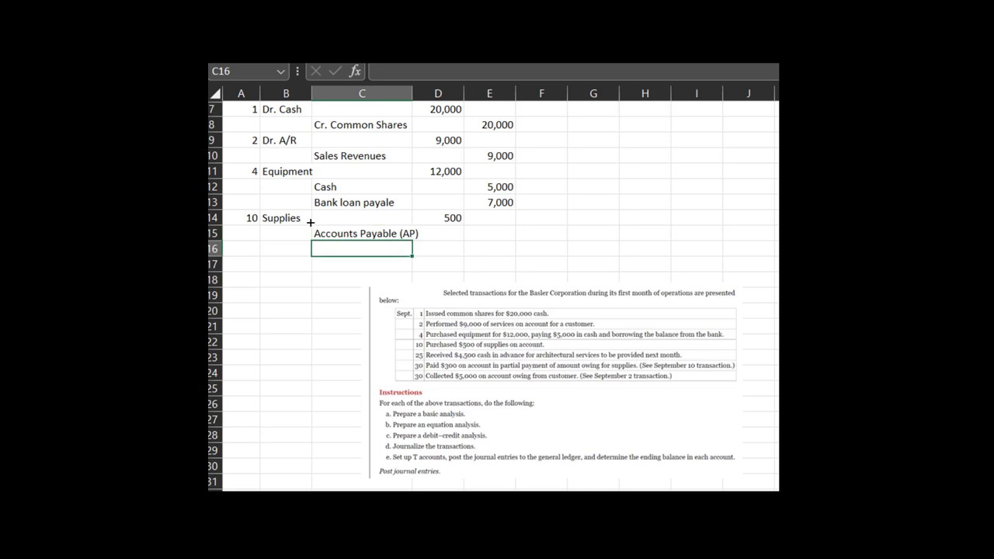
- Fit column C's width to its contents and enter 500 in E15 as the Accounts Payable credit
double_click(412, 93)
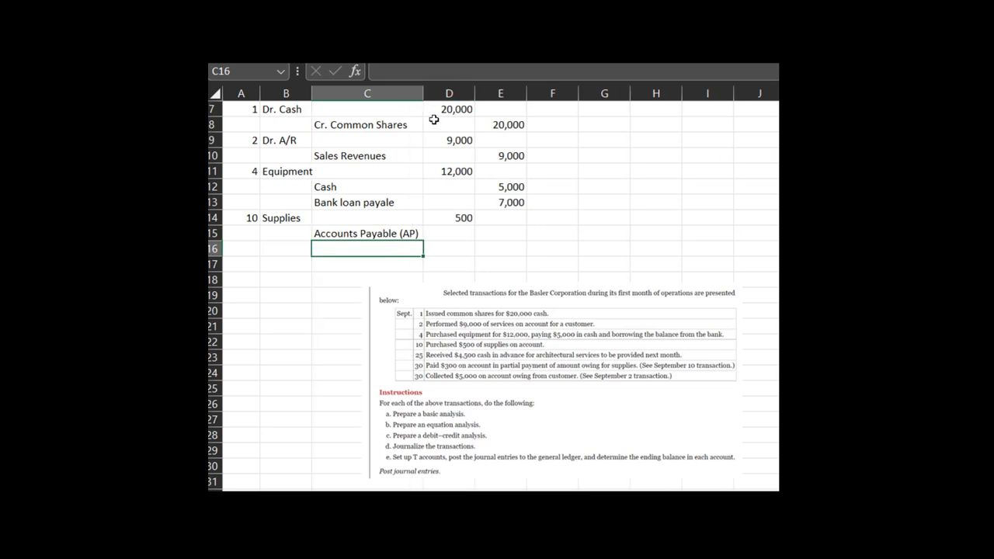
click(506, 230)
text(500)
key(Return)
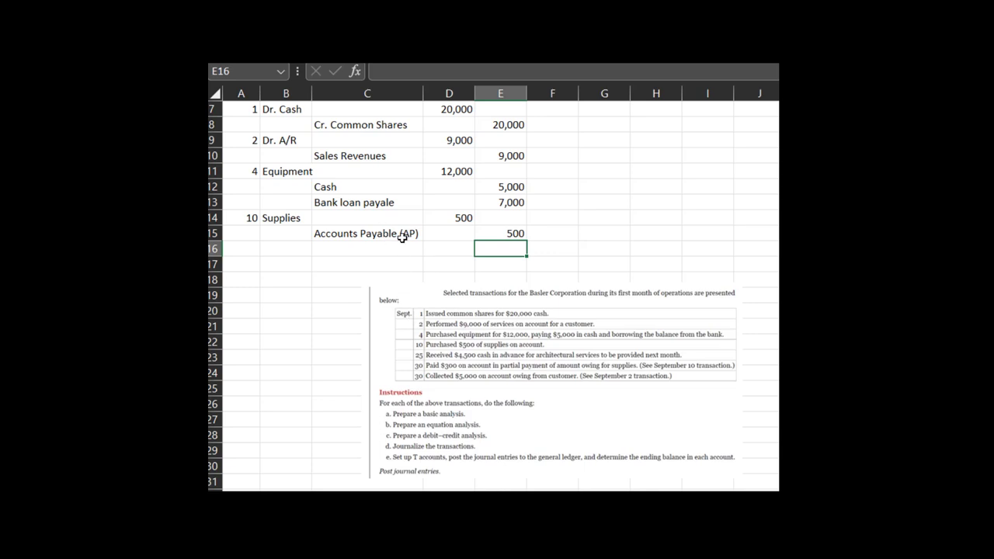
click(506, 231)
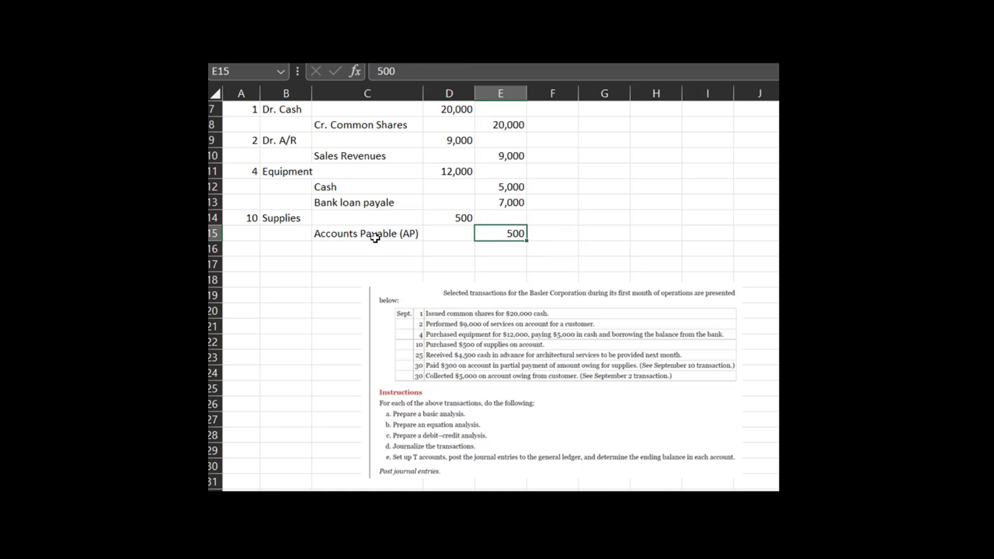
click(268, 232)
click(268, 220)
click(365, 235)
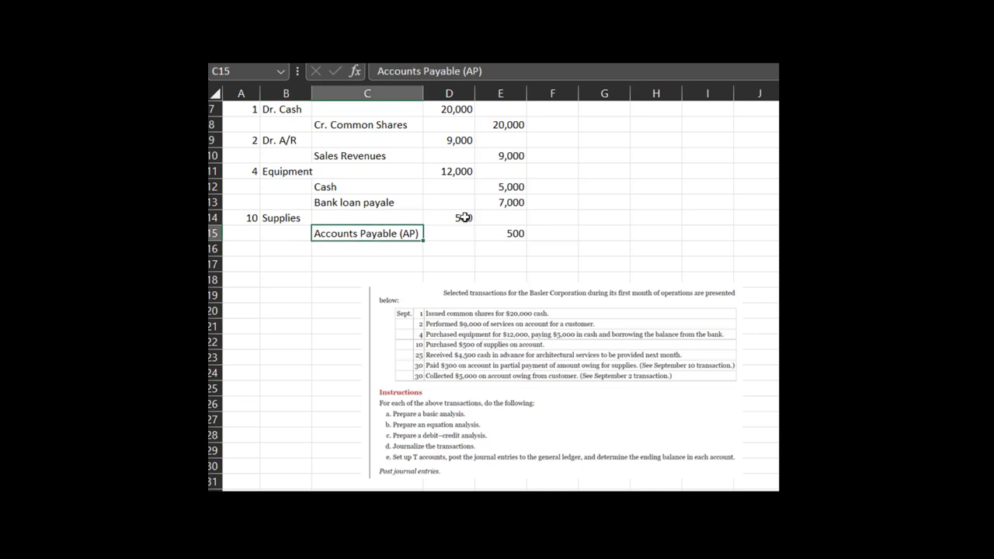
click(463, 218)
click(498, 233)
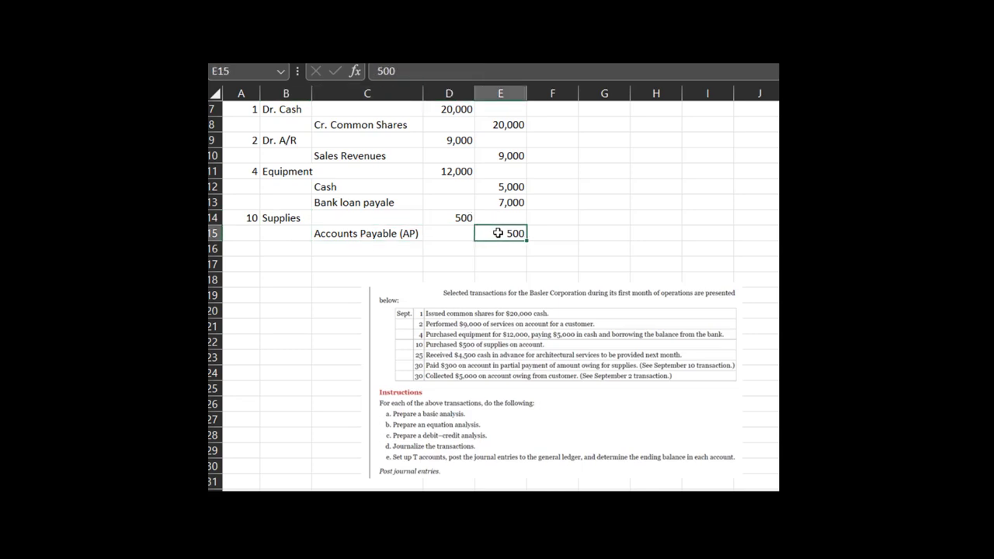
- Shift the transaction list picture slightly down and enter 25 as the date in A16
drag(614, 367, 617, 375)
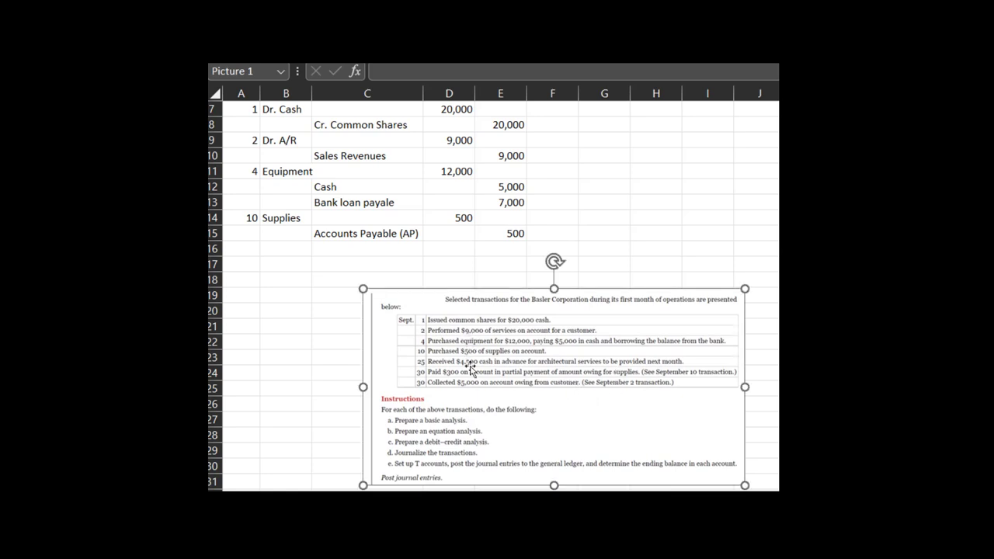
click(251, 250)
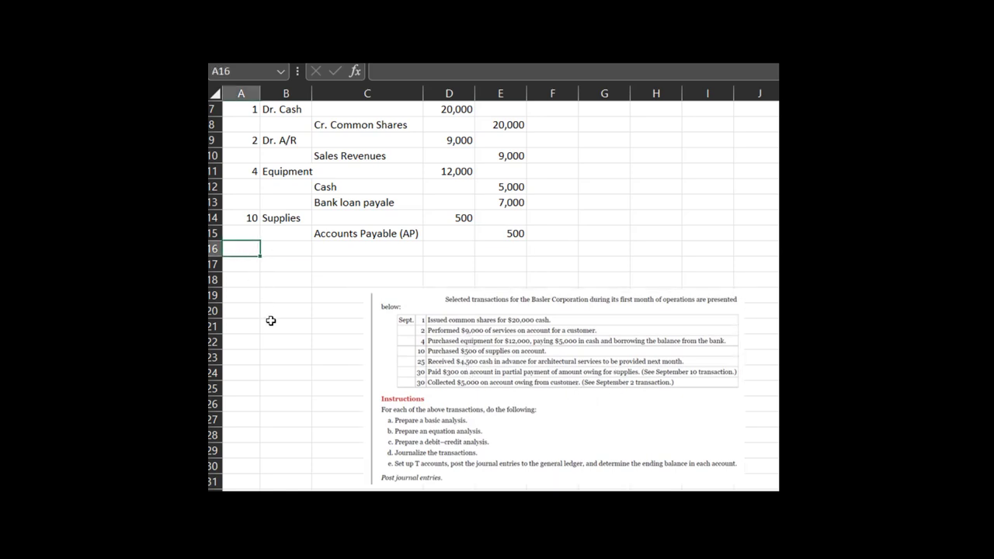
text(25)
key(Return)
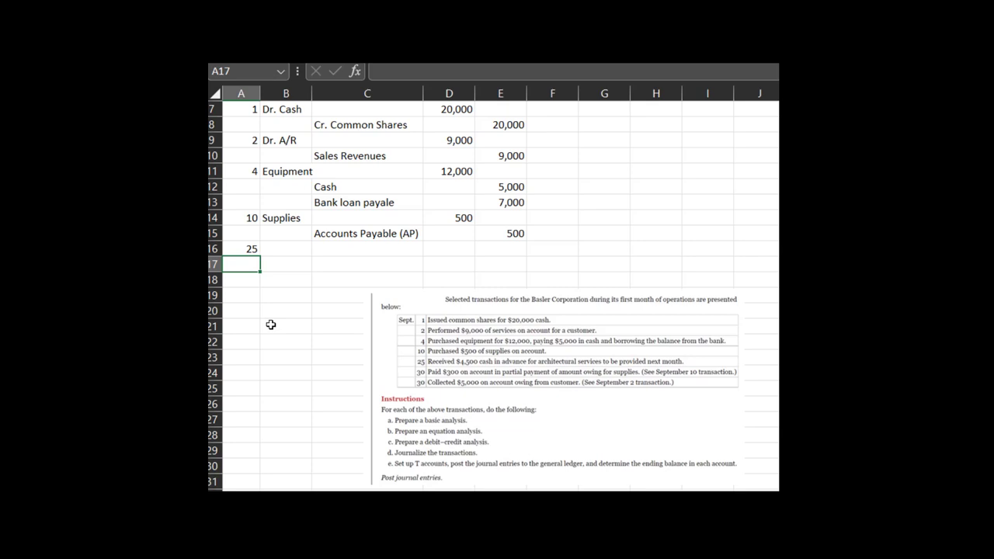
- Record the September 25 debit with Cash in B16 and 4,500 in D16
key(Up)
key(Right)
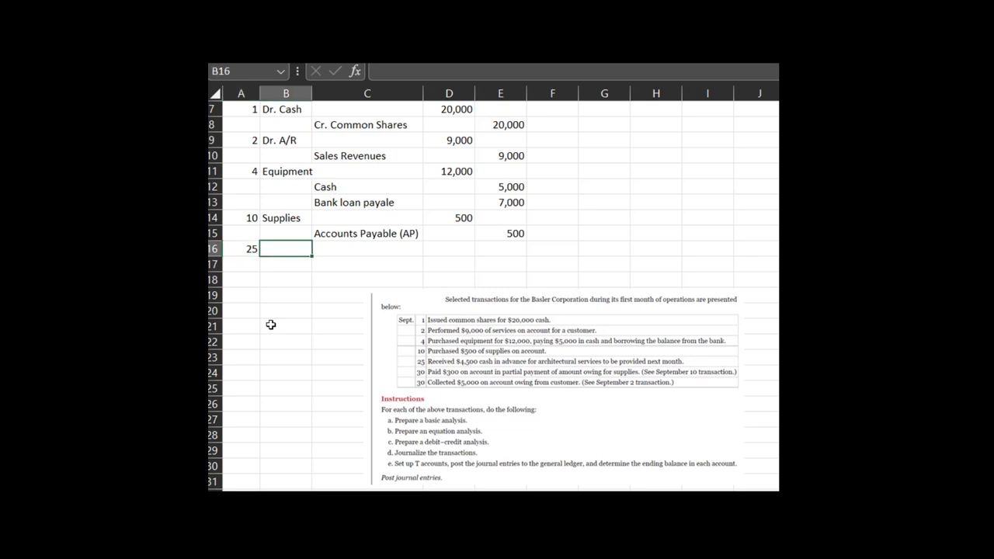
text(Cas)
key(Right)
key(Right)
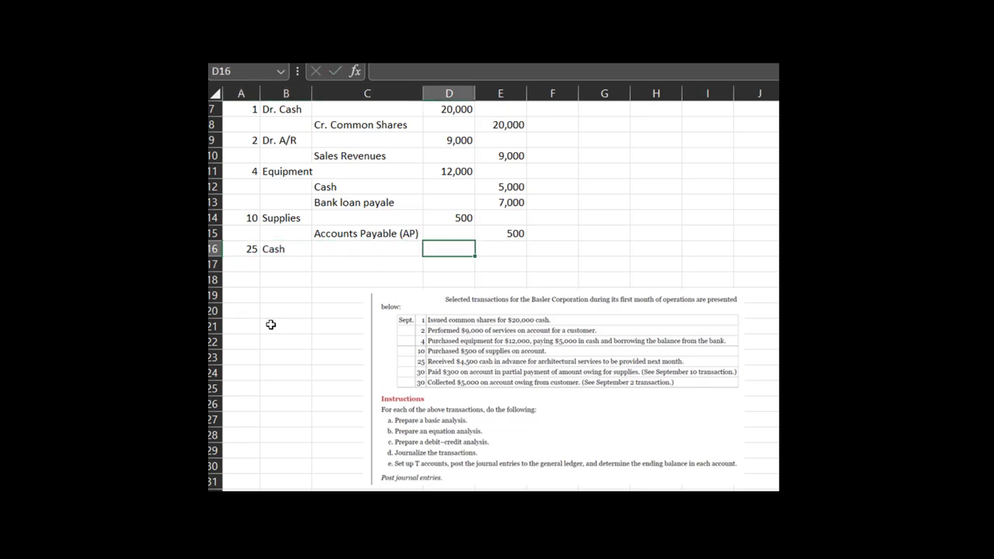
text(4,500)
key(Return)
- Enter Deferred Revenues in C17 as the credit account of the September 25 entry
key(Left)
text(Def)
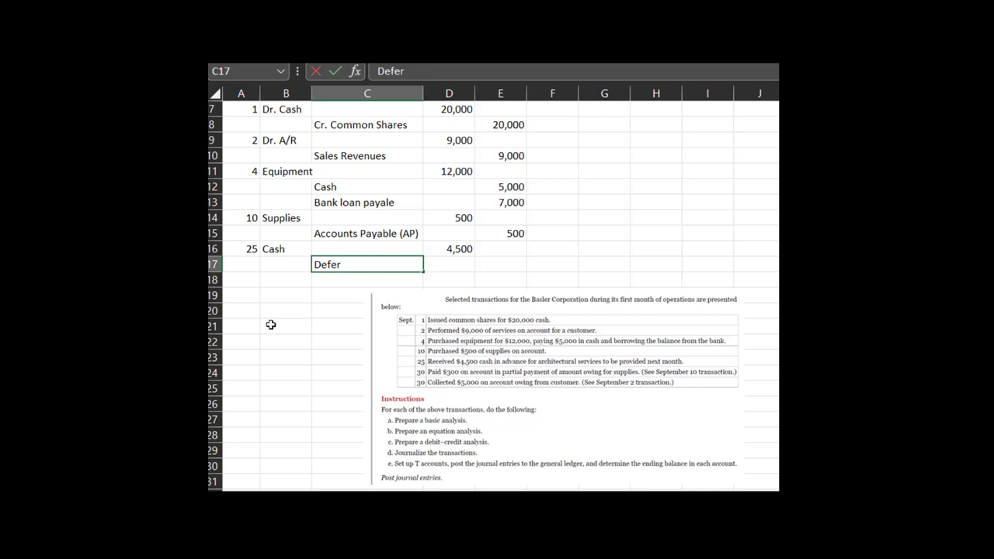
text(erred Revenues)
key(Return)
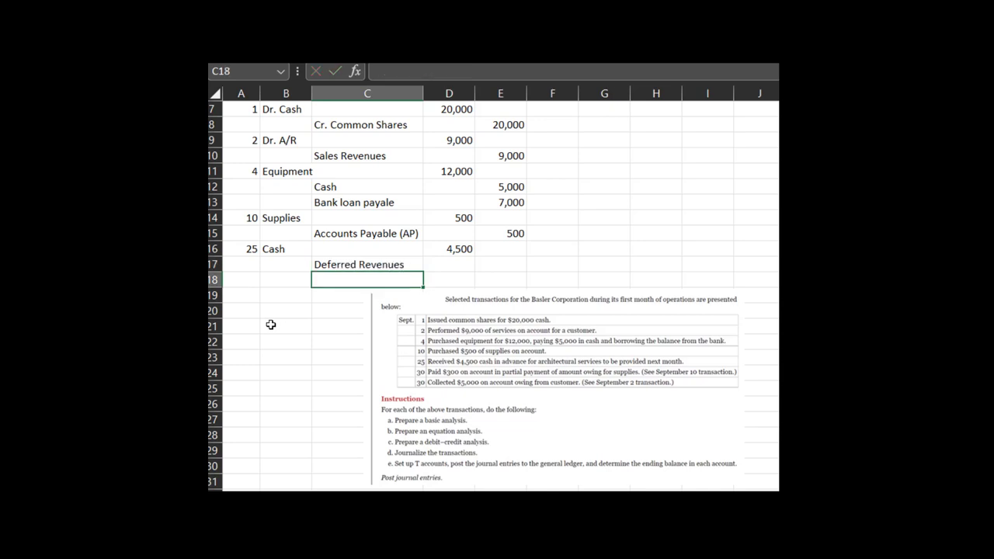
- Change the account name in C17 to "Deferred Revenue (L!)"
key(Up)
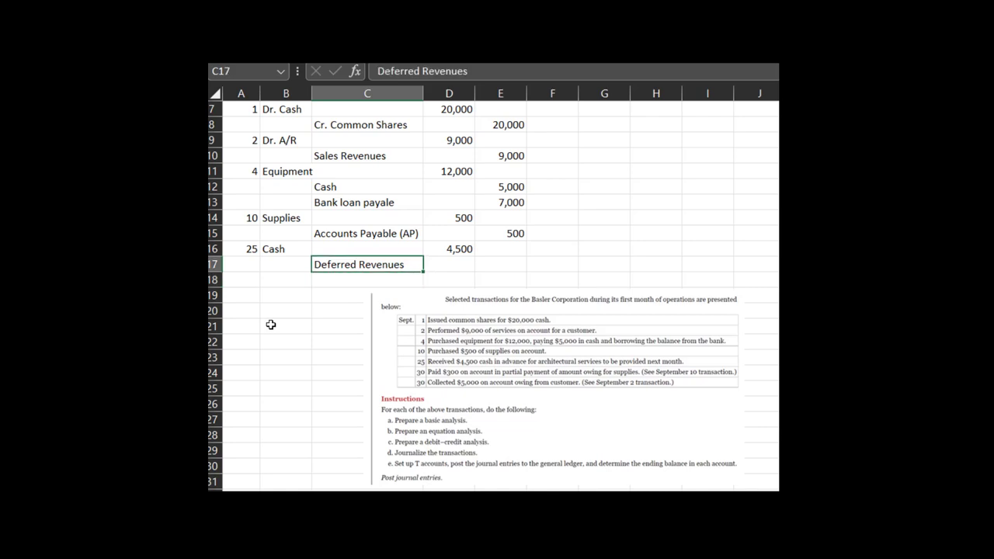
click(471, 71)
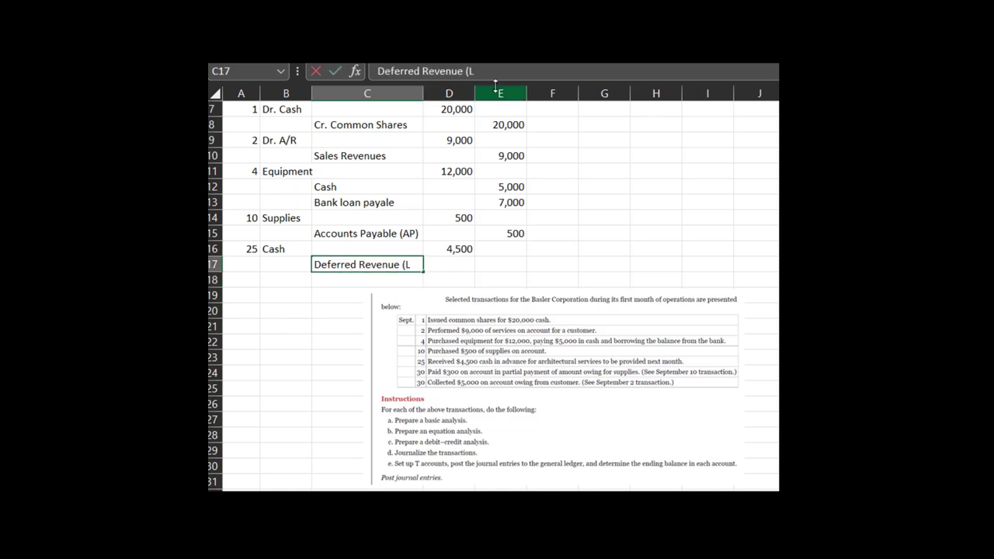
text((L!))
key(Return)
key(Up)
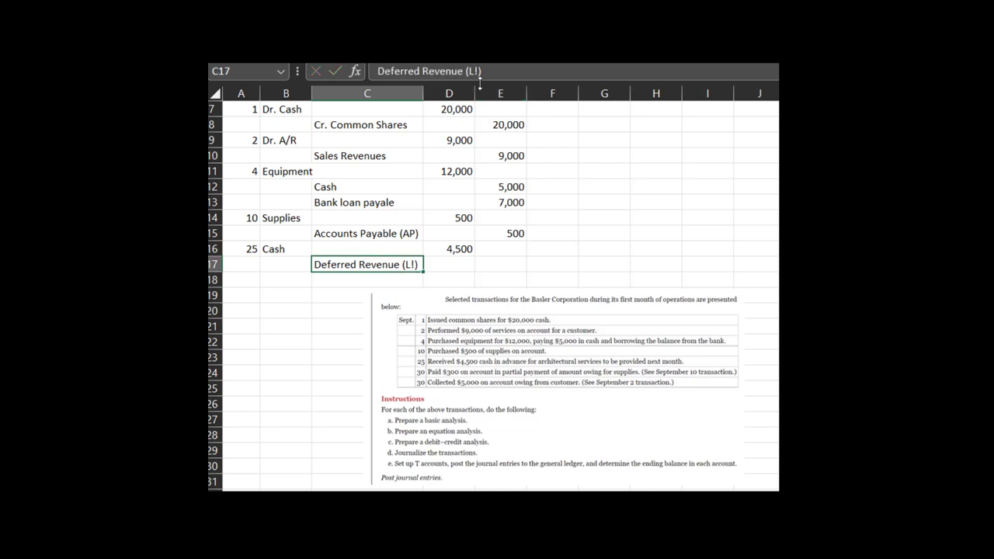
- Try to delete the end of the account name in C17 and undo the edit
click(476, 71)
key(BackSpace)
key(BackSpace)
key(BackSpace)
key(BackSpace)
key(BackSpace)
key(Return)
key(ctrl+z)
key(Left)
key(Right)
key(Up)
key(Up)
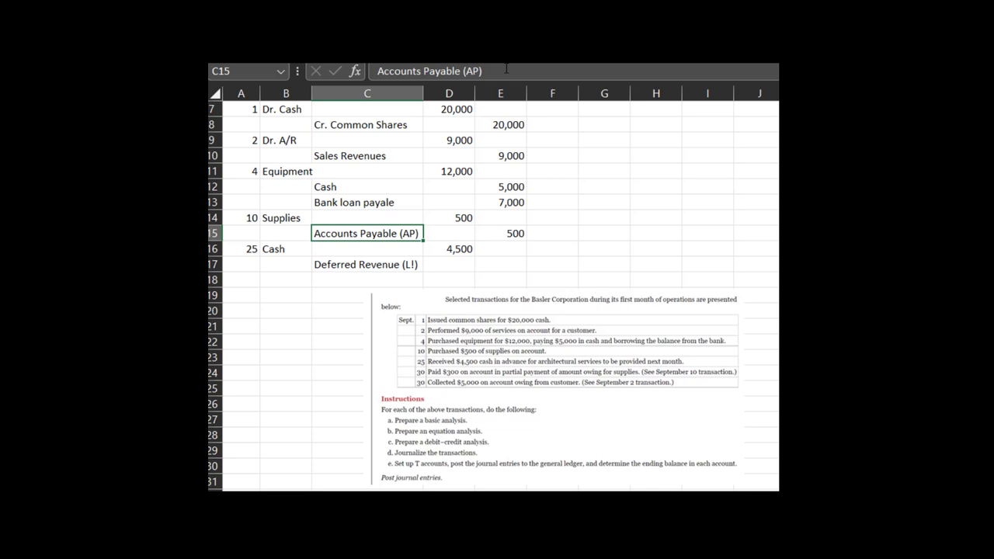
key(Down)
key(Down)
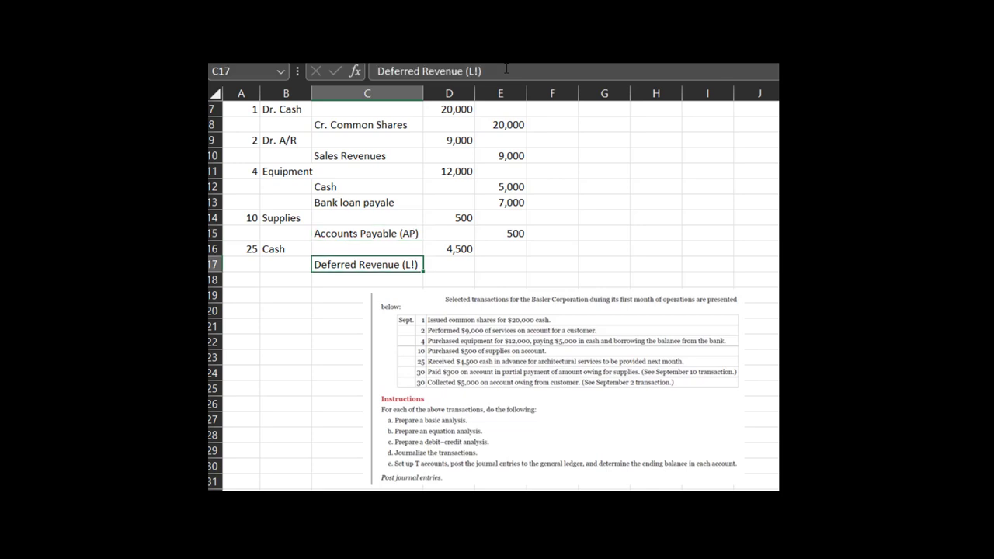
key(Left)
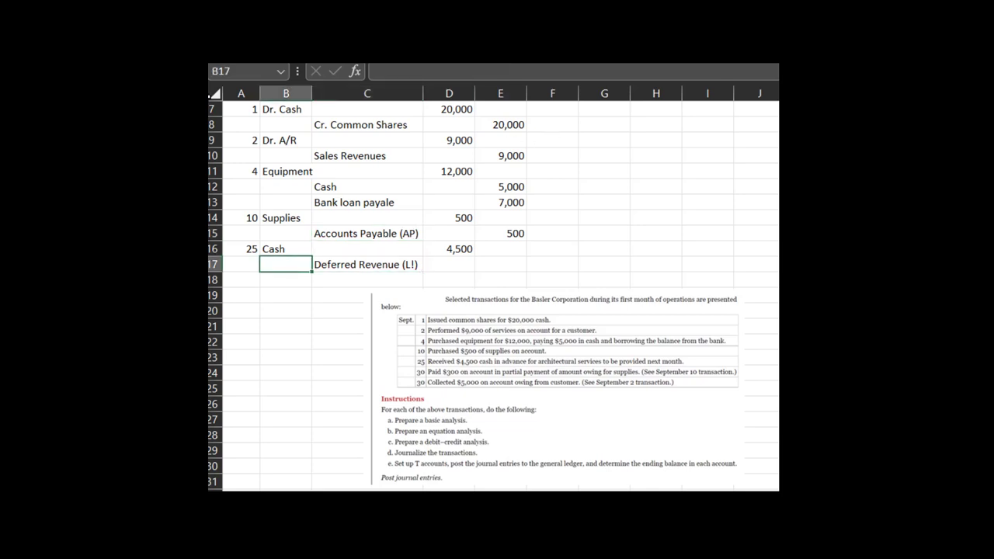
drag(285, 249, 324, 262)
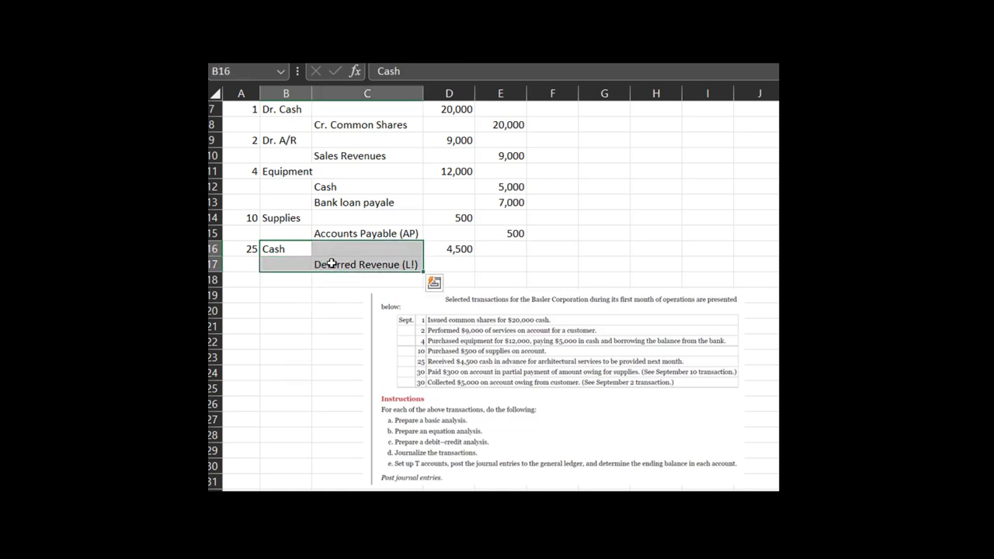
click(279, 248)
click(349, 264)
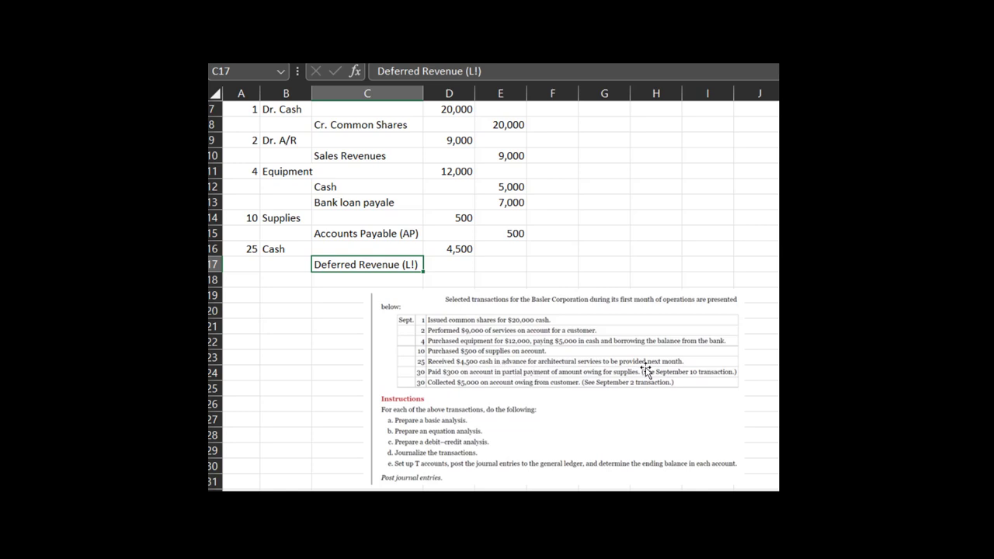
- Copy the 4,500 debit from D16 into E17 as the Deferred Revenue credit
click(449, 251)
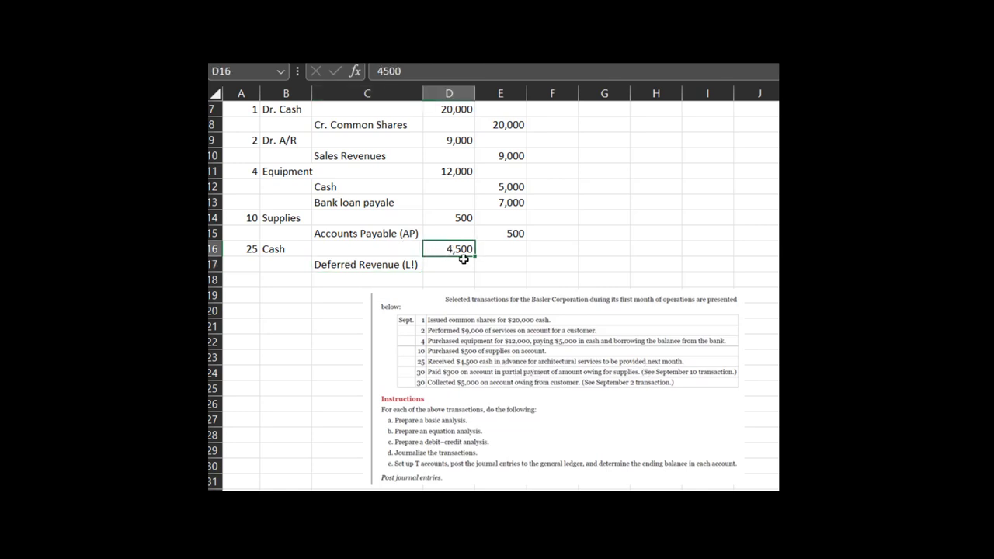
key(ctrl+c)
key(Down)
key(Right)
key(ctrl+v)
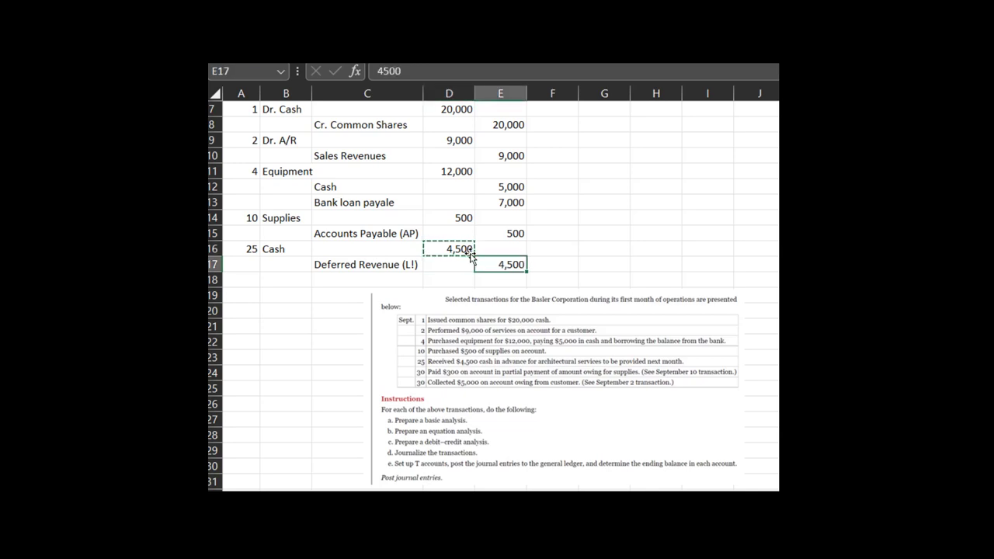
- Move the transaction list picture down to start around row 25 and enter 30 as the date in A18
key(Down)
key(Left)
key(Left)
key(Left)
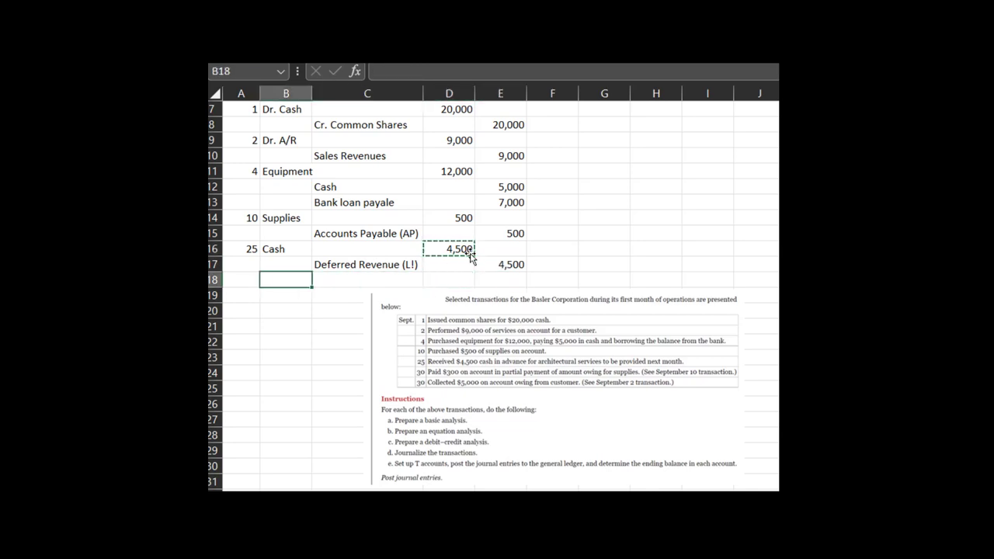
key(Left)
drag(587, 333, 571, 451)
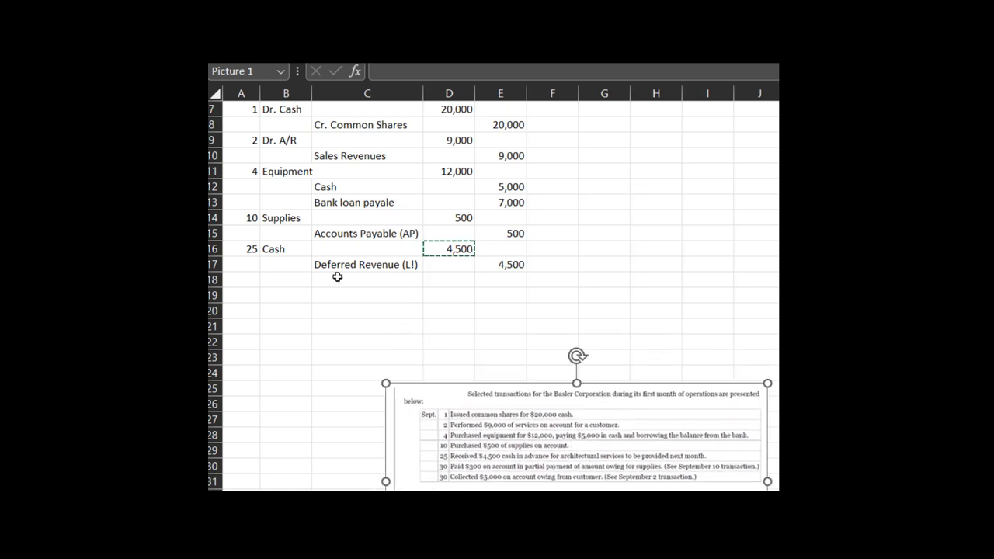
click(253, 280)
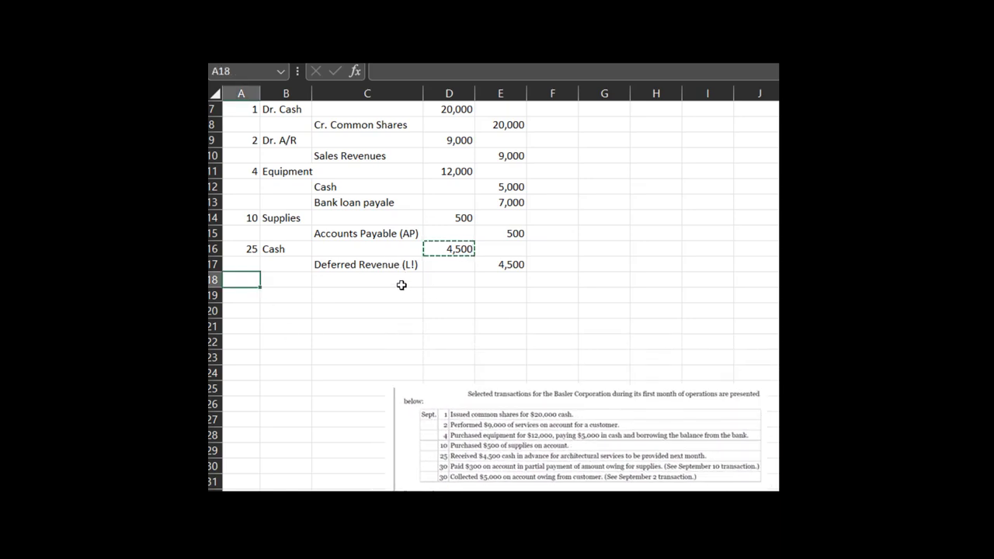
text(30)
key(Return)
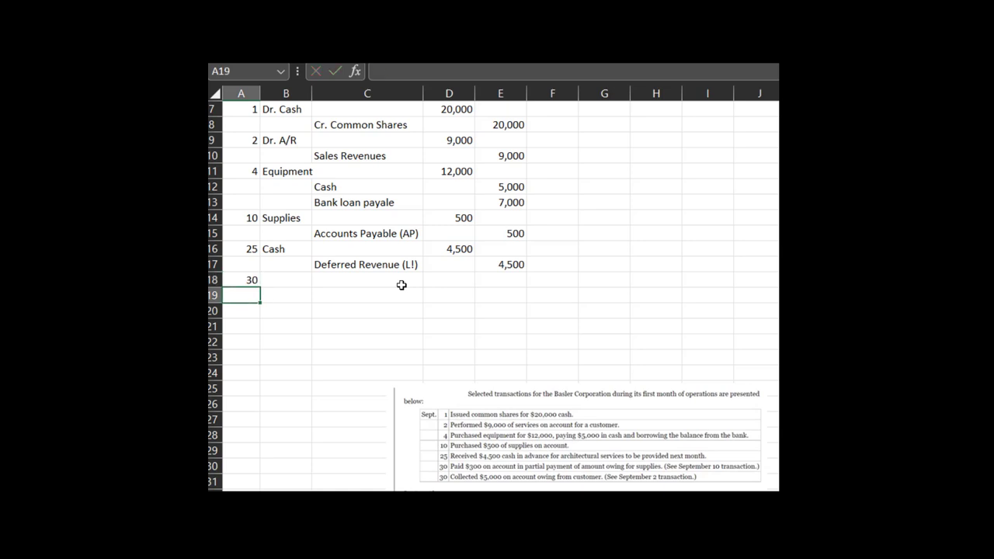
- Copy Accounts Payable (AP) from C15 into B18 and widen column B to fit the account name
key(Right)
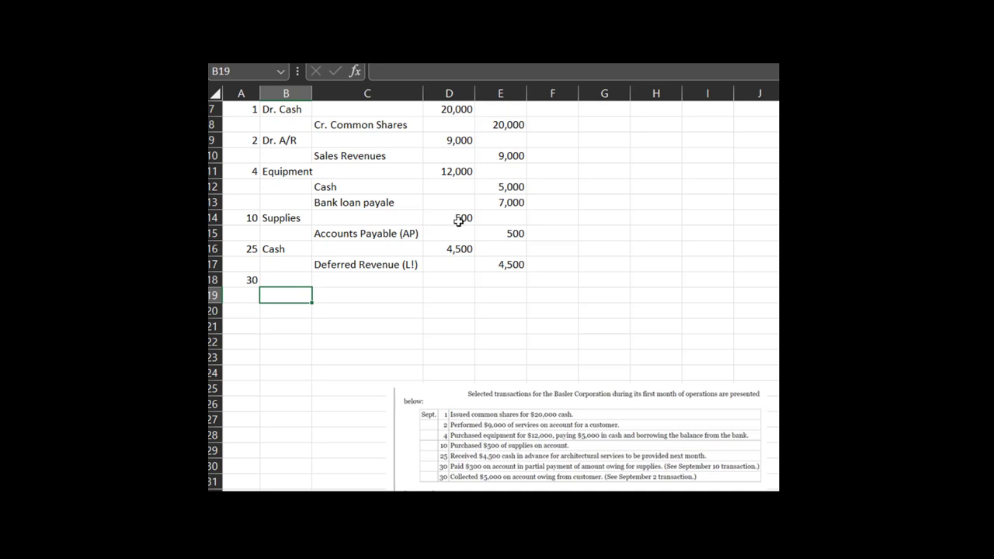
click(295, 279)
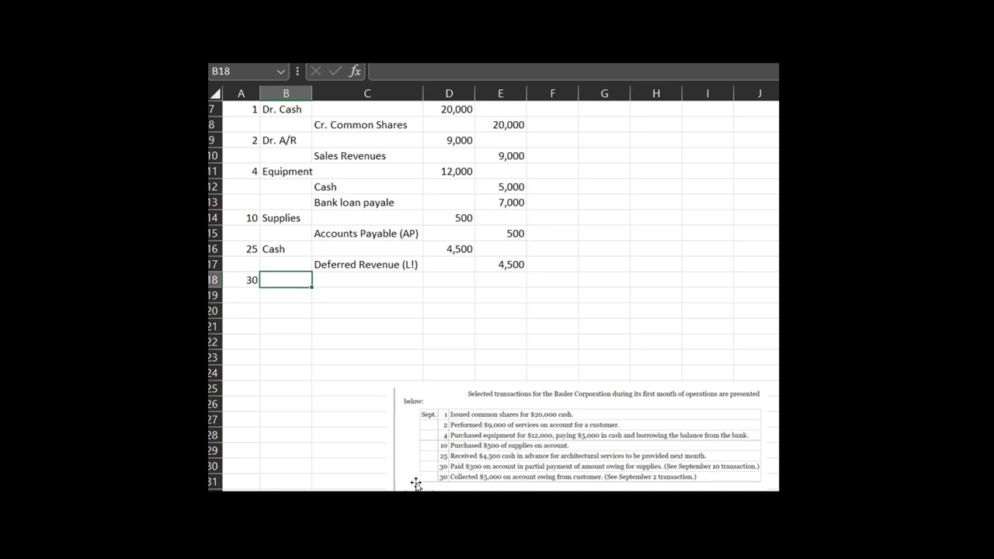
click(349, 230)
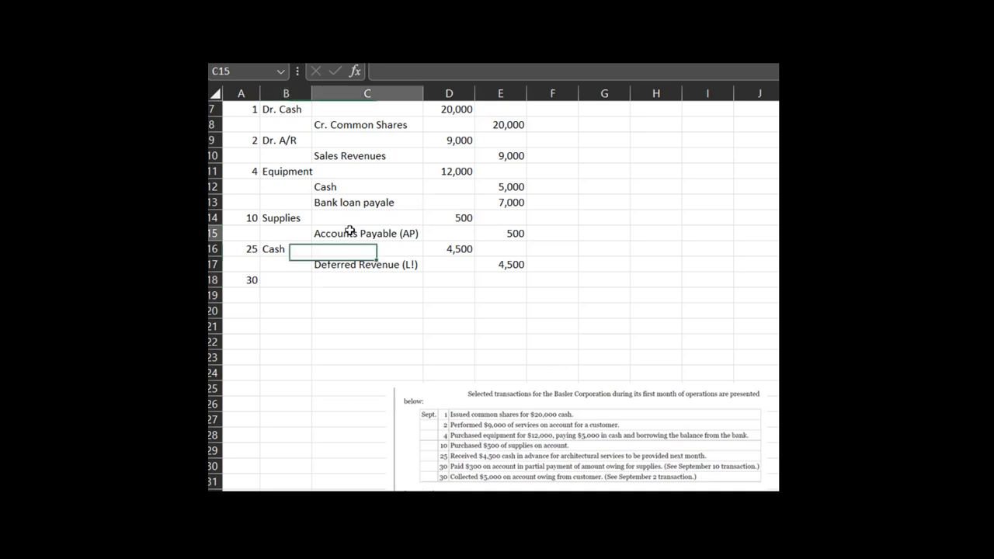
key(ctrl+c)
click(286, 281)
key(ctrl+v)
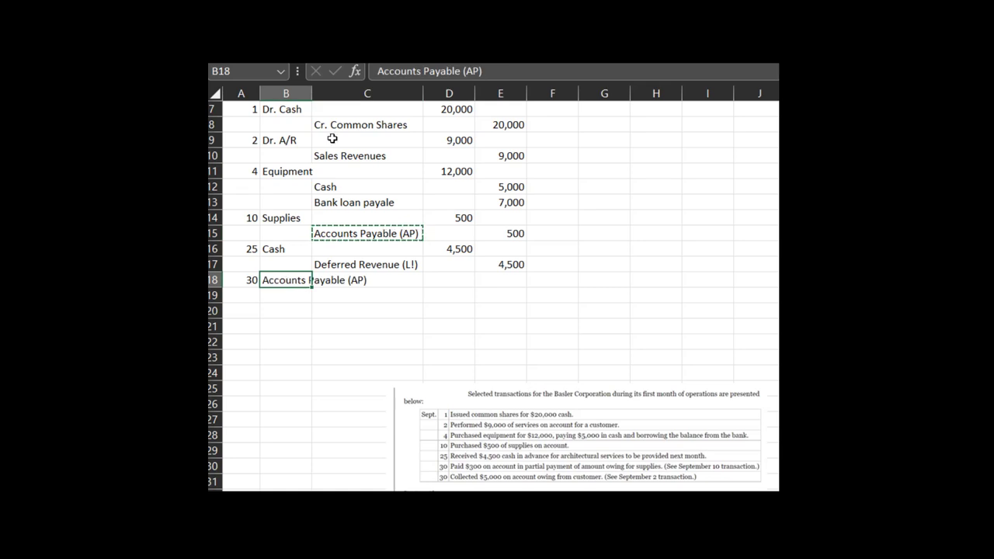
double_click(312, 92)
drag(551, 94, 382, 118)
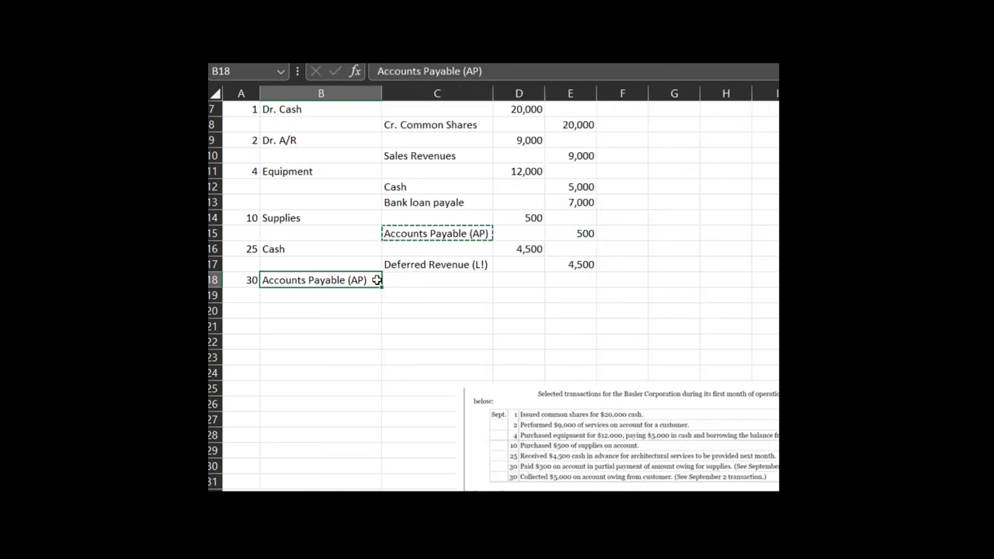
- Enter Cash in C19 as the credit account of the first September 30 entry
click(353, 295)
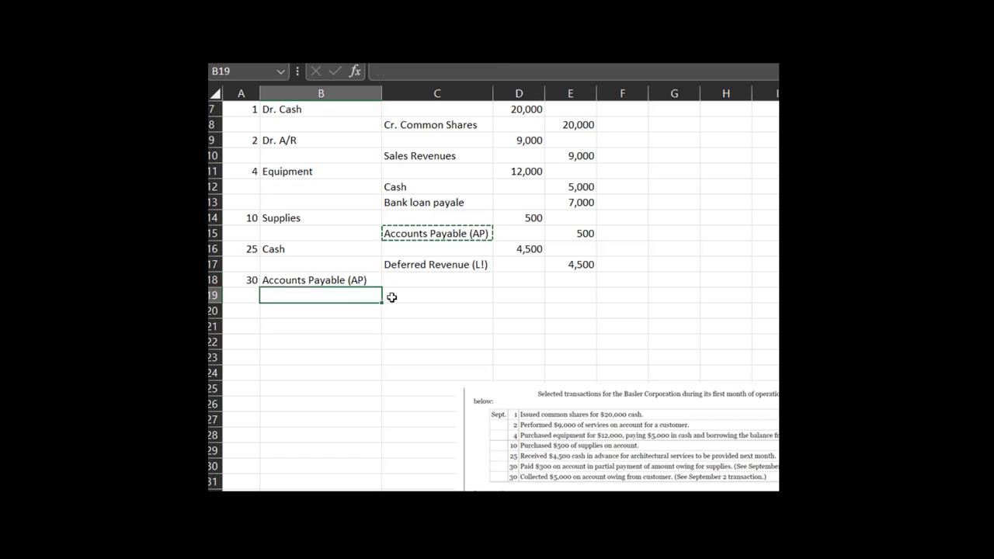
click(396, 293)
text(Cash)
key(Return)
key(Up)
text(Cash)
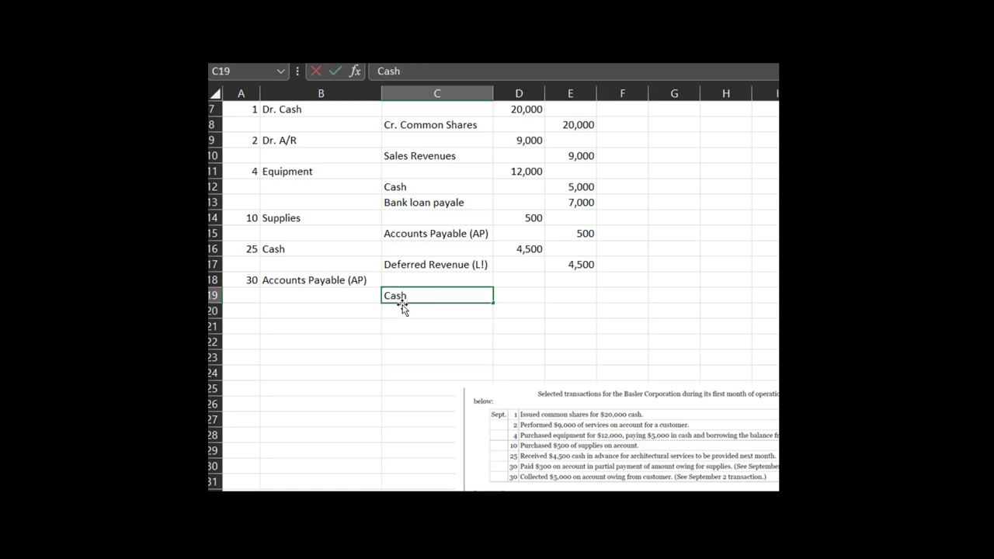
key(Return)
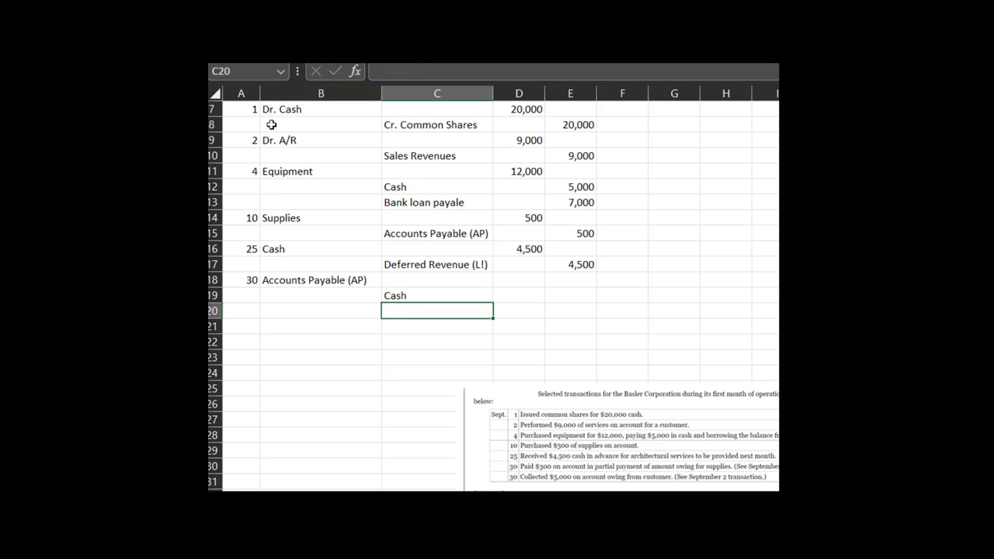
click(274, 159)
click(272, 220)
click(272, 249)
click(272, 295)
click(419, 335)
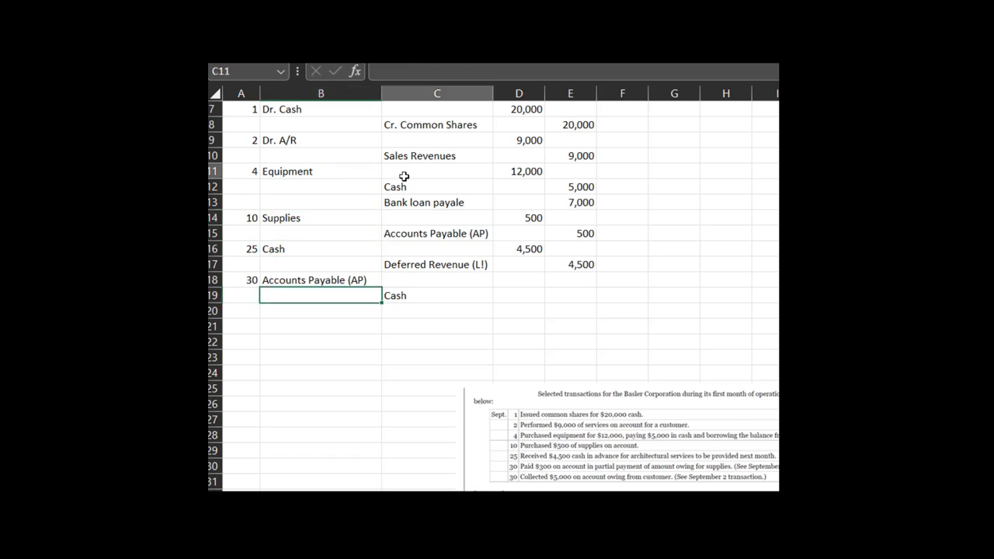
- Insert a blank row above the September 1 entry and enter the heading DEBIT in B7
drag(215, 102, 213, 105)
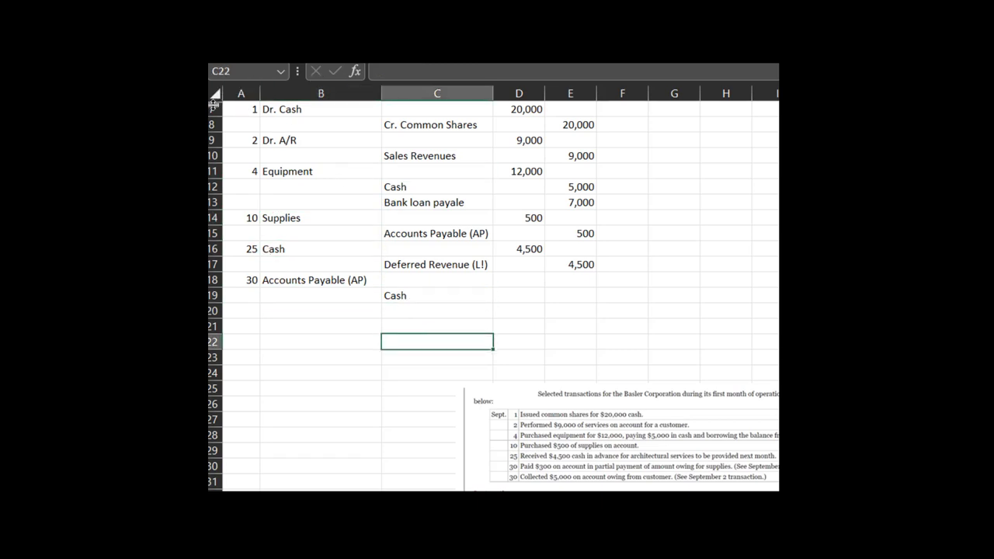
click(213, 109)
right_click(214, 109)
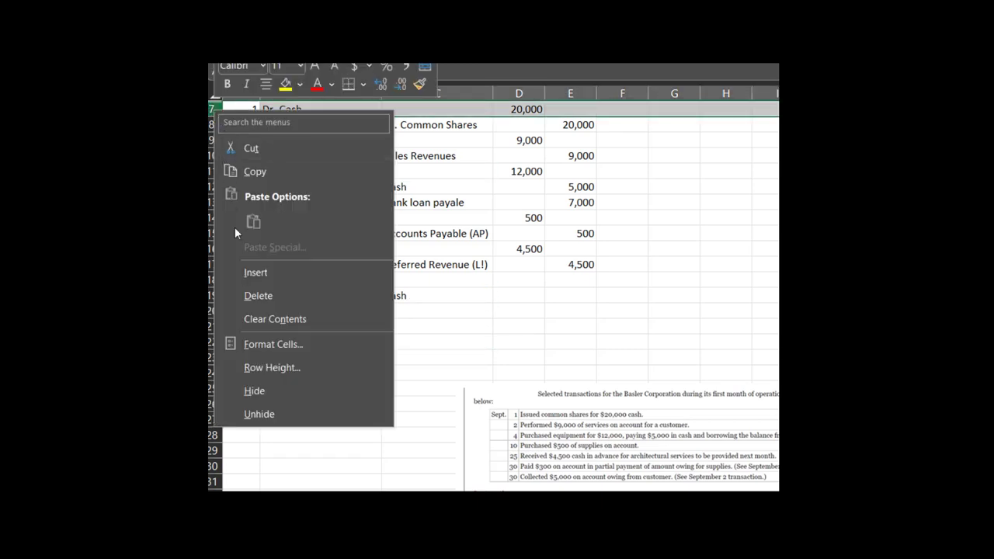
click(250, 270)
click(302, 109)
text(DEBIT)
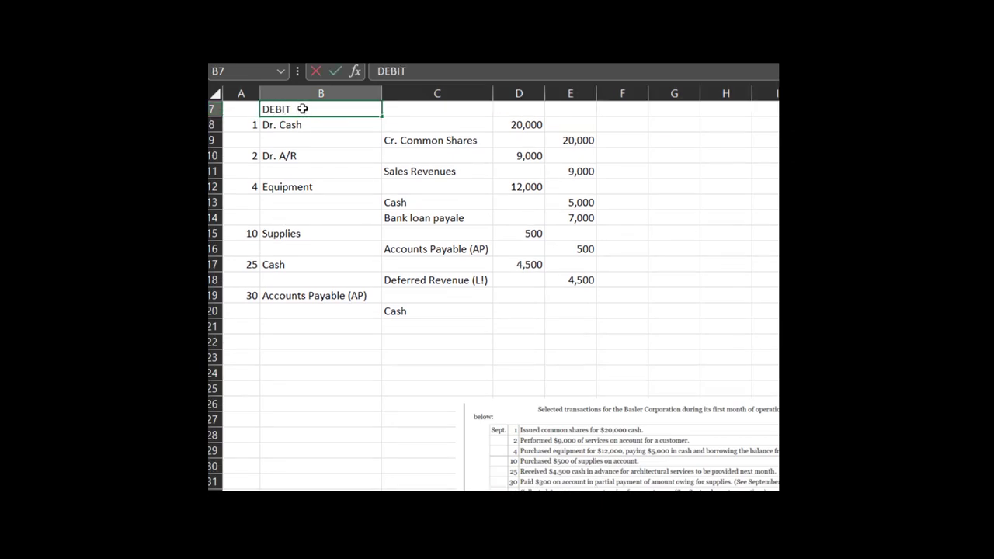
key(Return)
- Enter the heading CREDIT in C7
key(Right)
key(Up)
text(CRE)
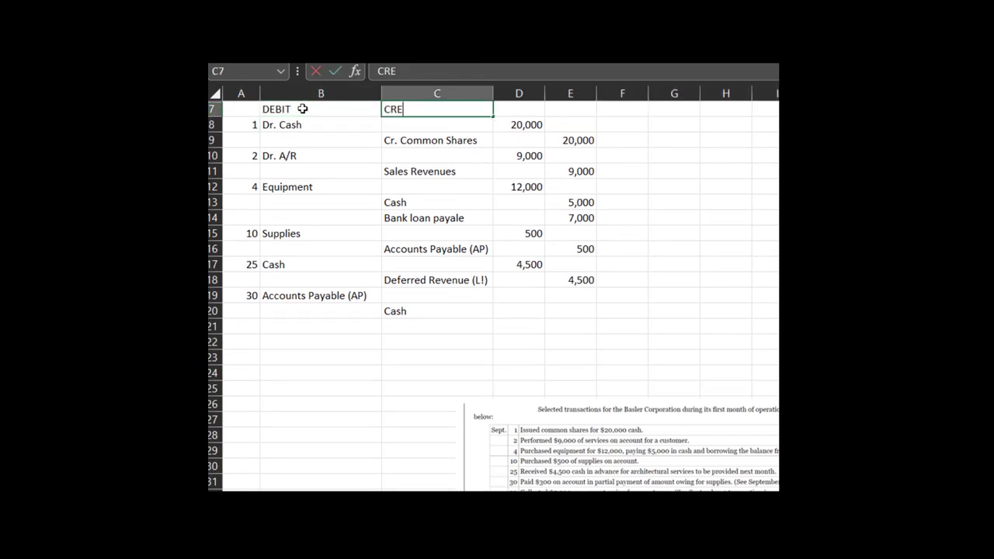
text(DOT)
key(Return)
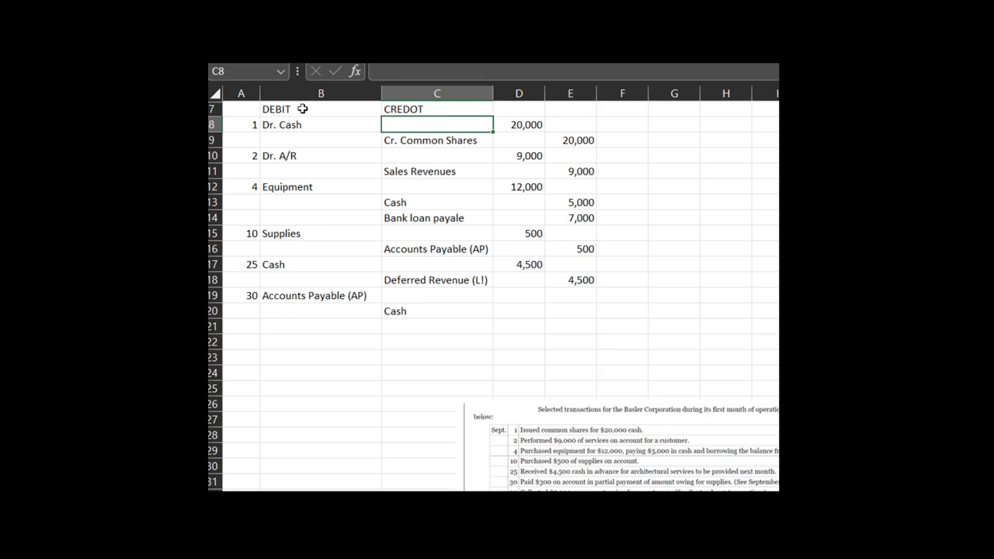
key(Up)
text(CREDIT)
key(Return)
- Format the DEBIT and CREDIT headings in B7:C7 as bold with a bottom border
key(Up)
shift+click(302, 108)
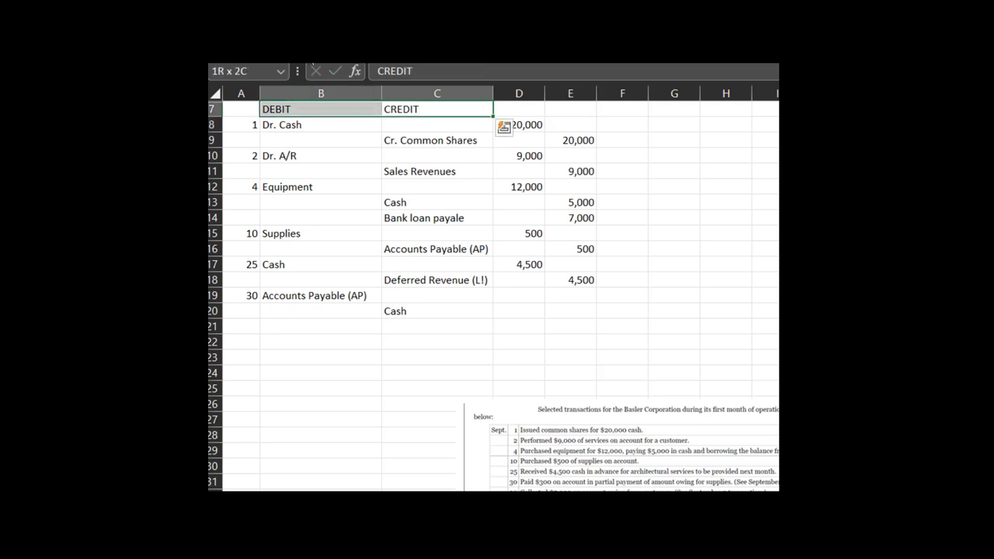
click(322, 55)
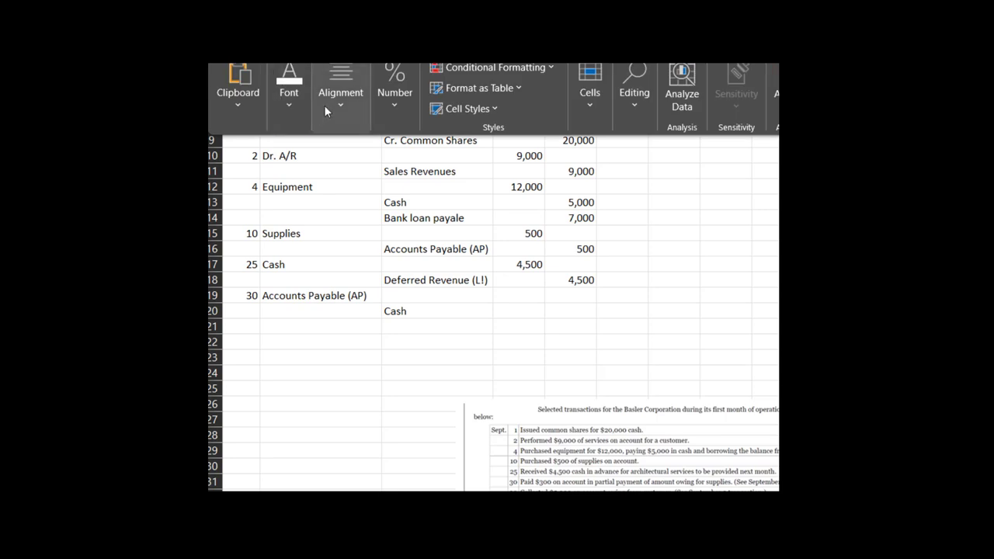
click(323, 115)
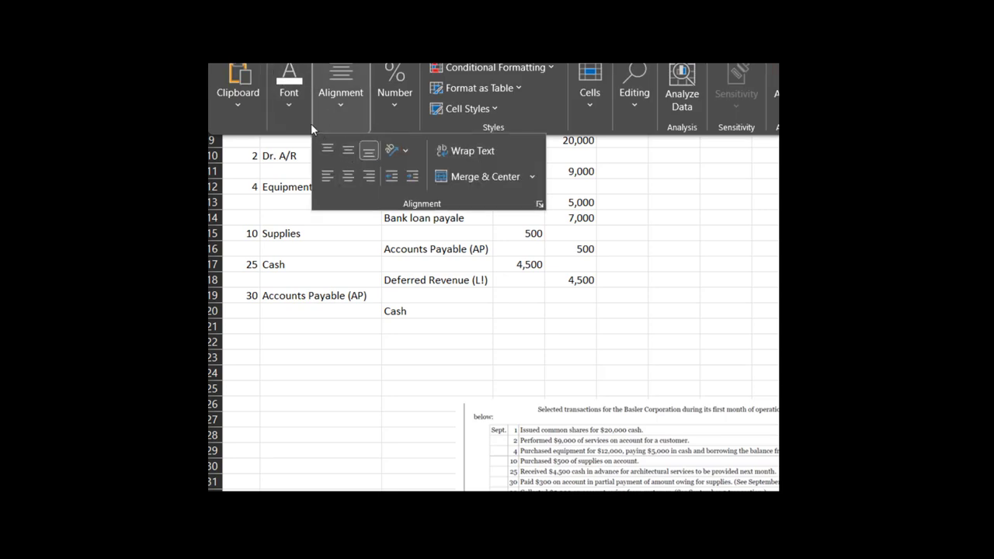
click(296, 112)
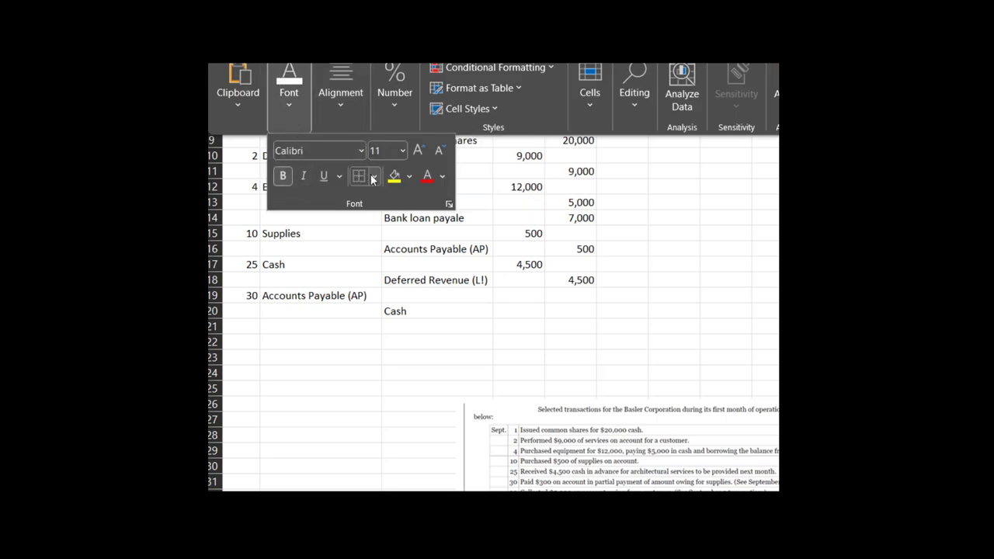
click(374, 176)
click(387, 224)
click(343, 100)
click(354, 156)
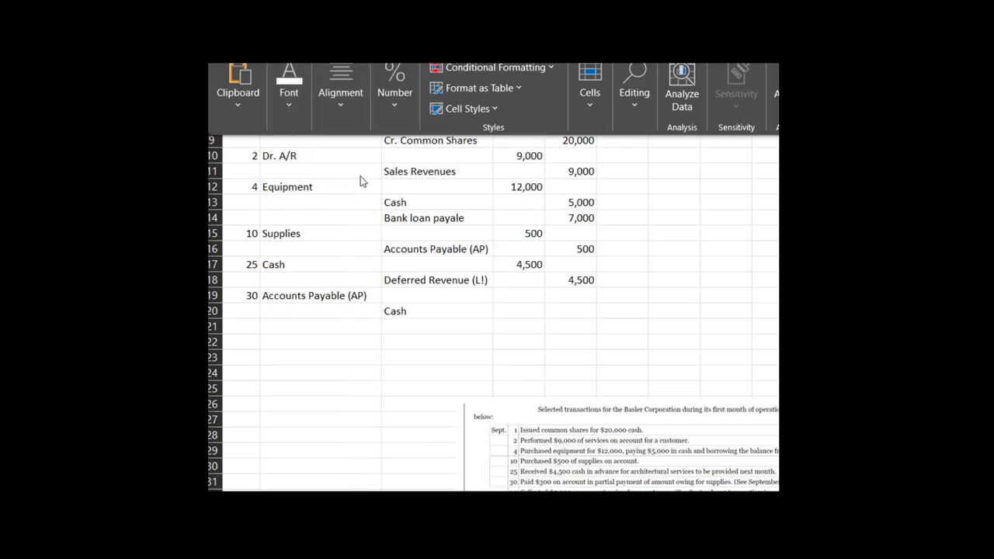
click(365, 270)
click(317, 106)
click(291, 123)
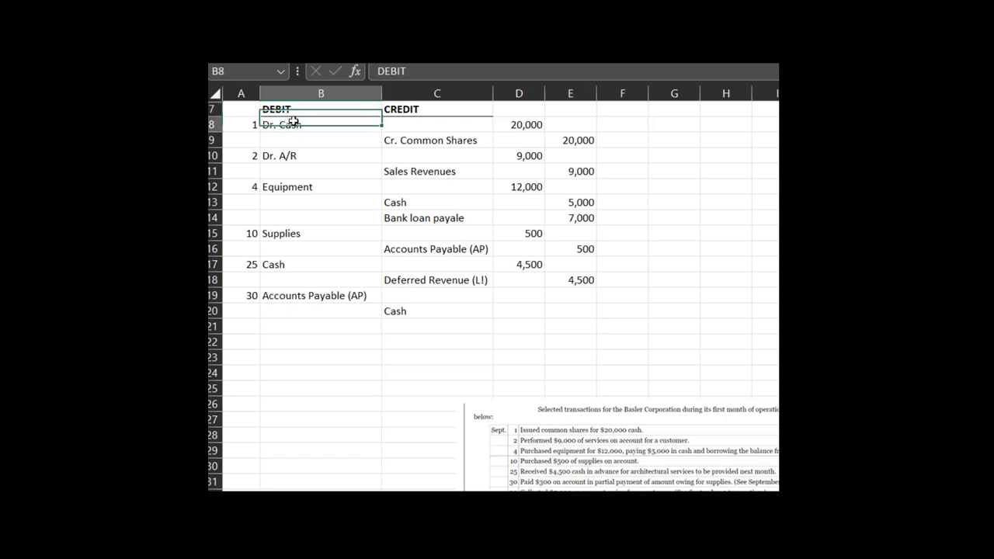
click(393, 144)
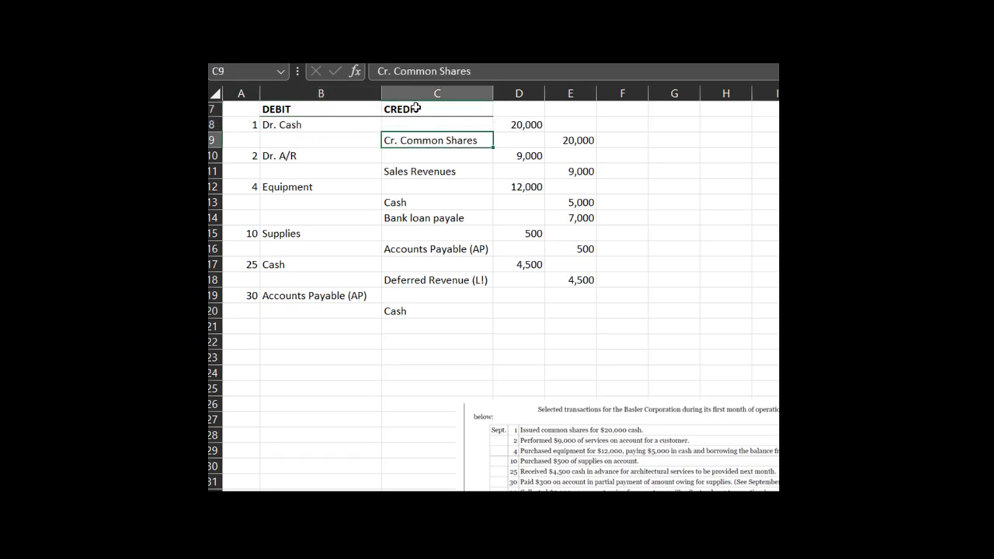
click(513, 122)
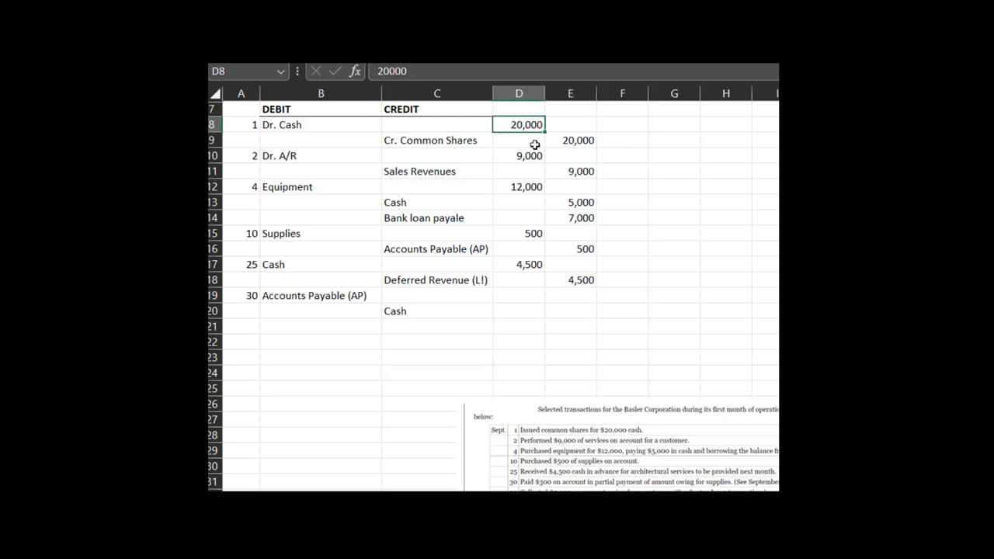
click(583, 138)
- Center the DEBIT and CREDIT headings horizontally in B7:C7
click(389, 111)
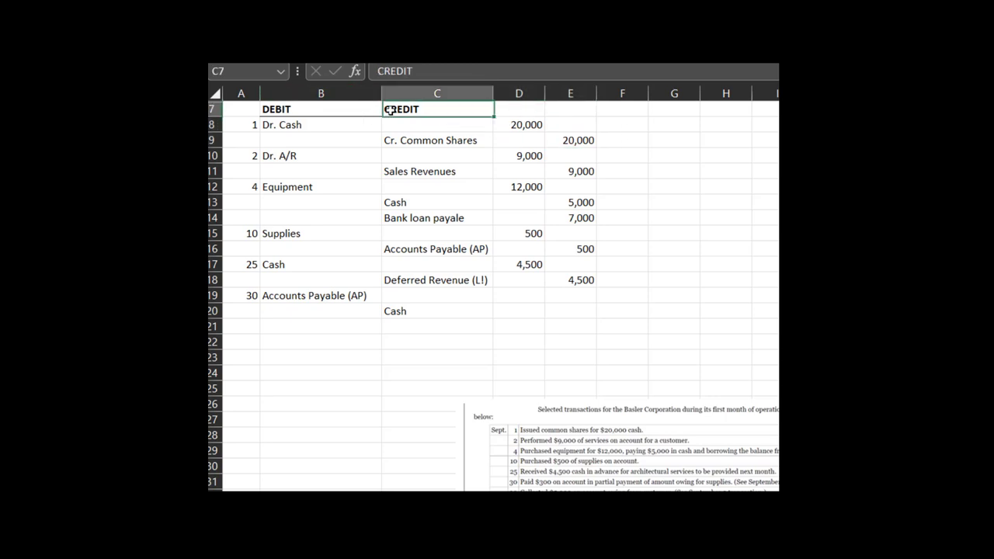
drag(389, 111, 321, 110)
click(314, 53)
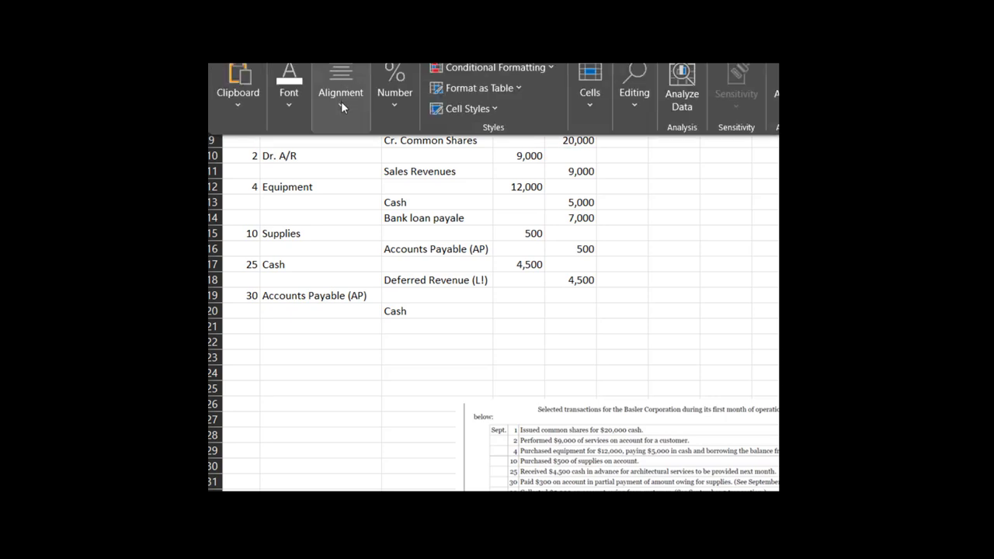
click(341, 102)
click(349, 150)
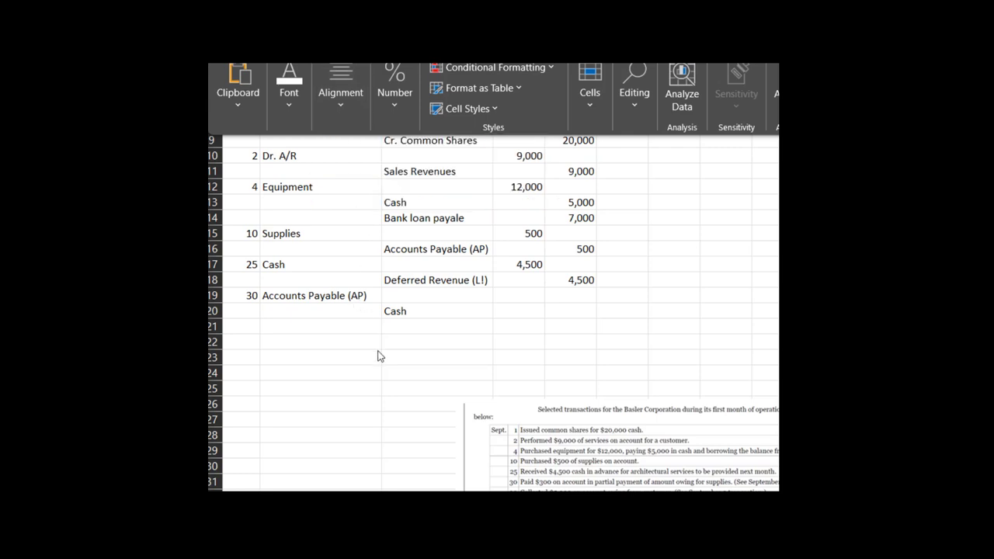
click(339, 109)
click(348, 177)
click(436, 248)
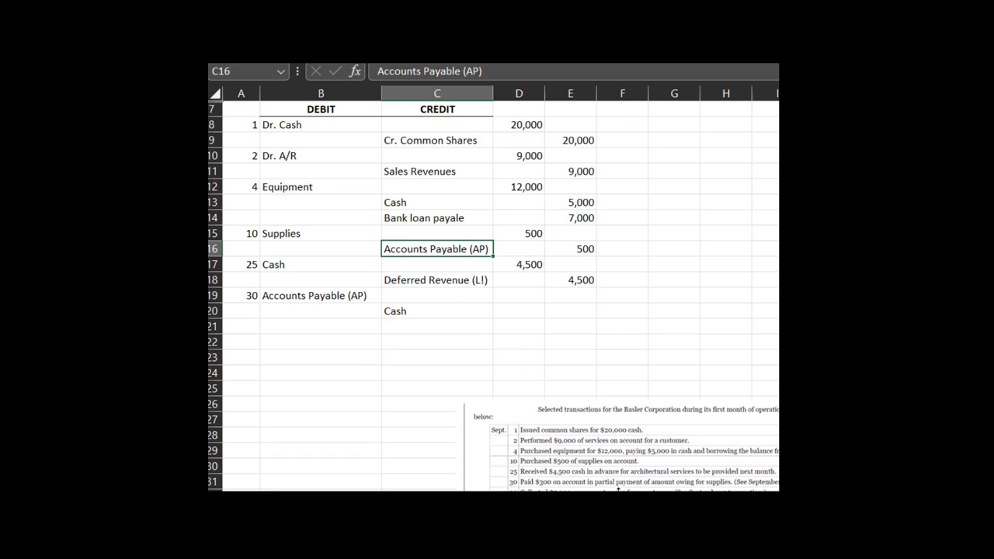
- Move the transaction list picture up slightly to start around row 24
click(591, 462)
drag(592, 462, 581, 440)
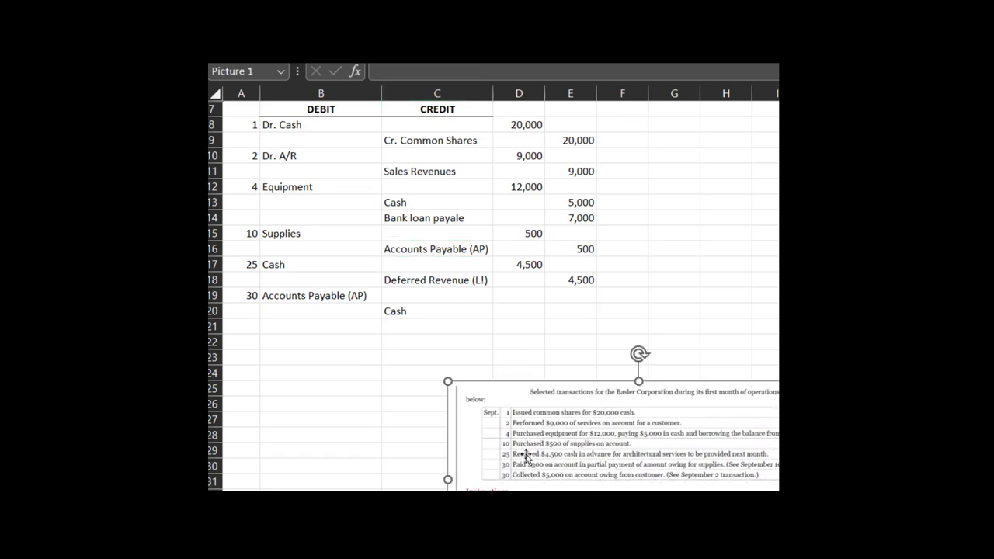
click(325, 296)
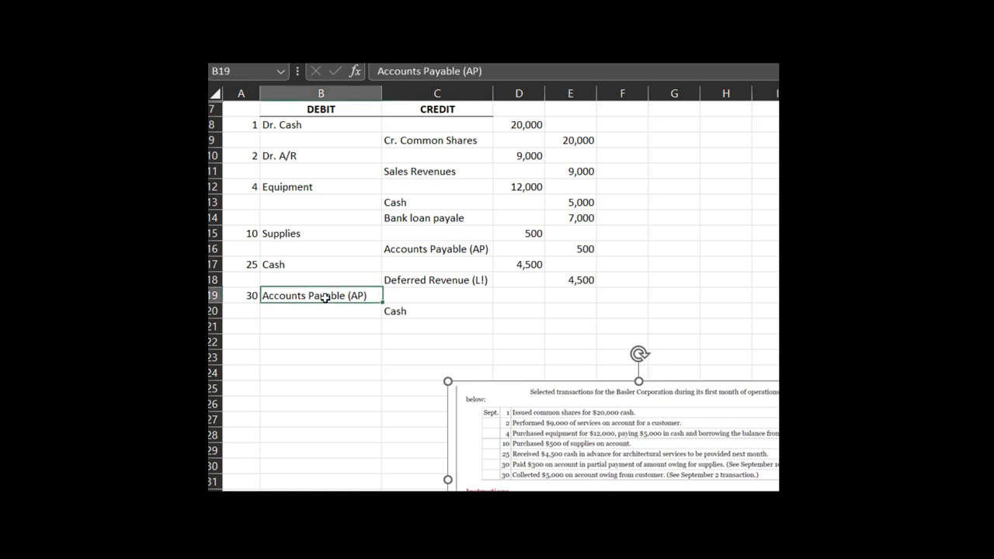
- Enter 300 as the Accounts Payable debit in D19 and 300 as the Cash credit in E20
click(521, 293)
text(300)
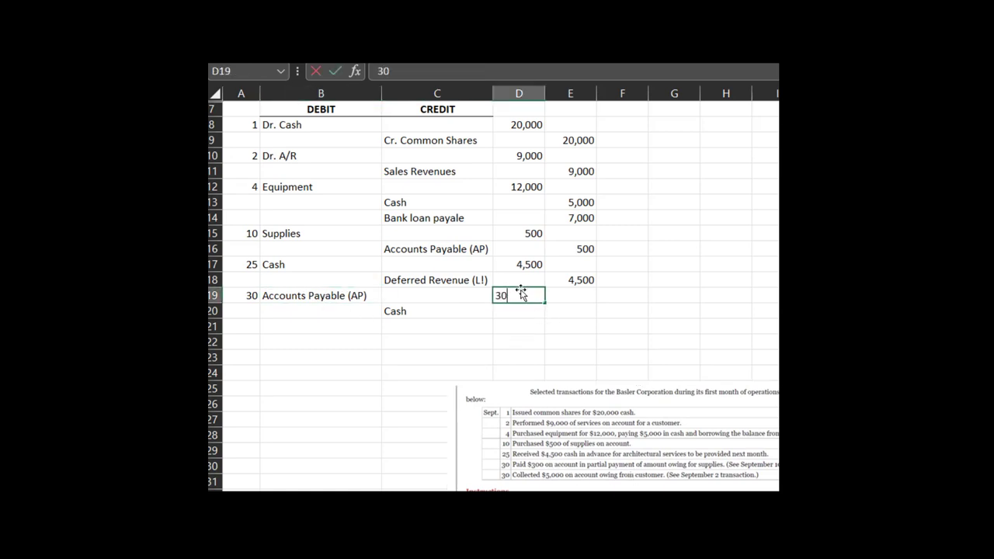
key(Return)
key(Right)
text(300)
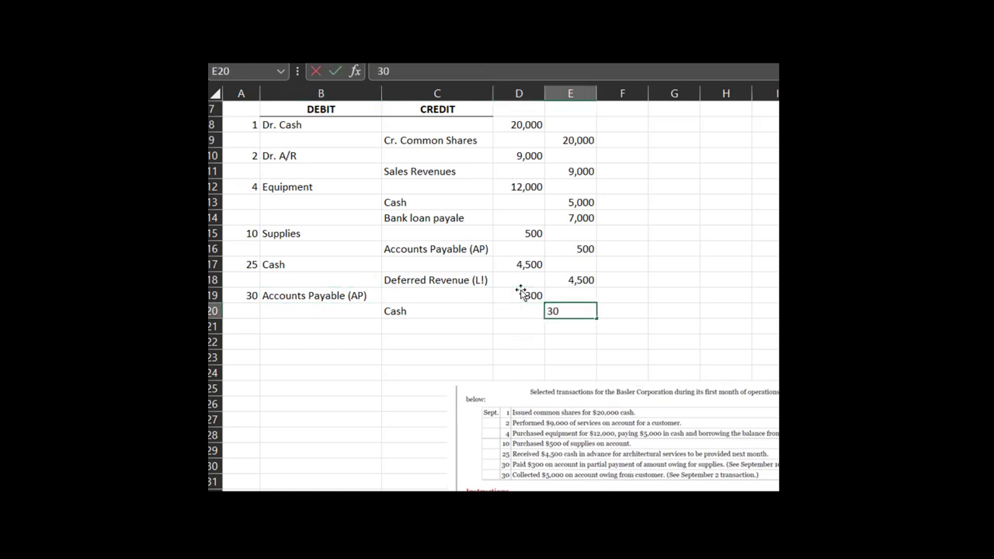
key(Return)
- Review the September 30 Accounts Payable and Cash entry and compare its debit with the September 10 Accounts Payable credit
key(Up)
key(Left)
key(Up)
key(Left)
key(Left)
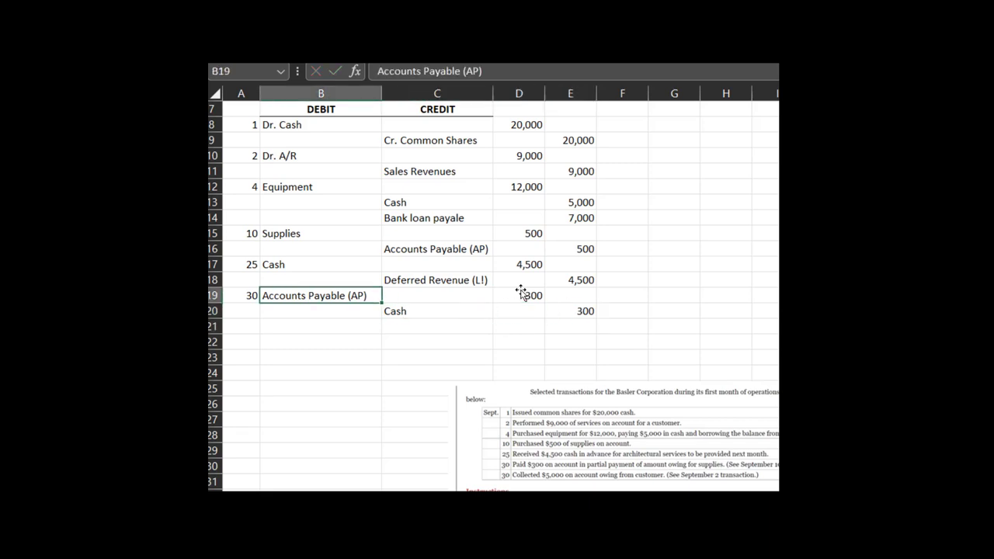
click(521, 292)
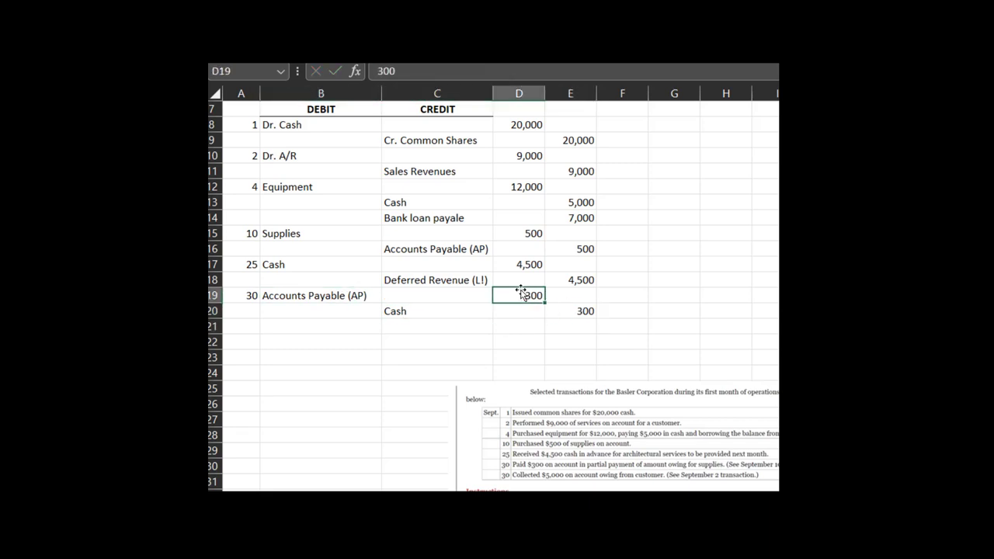
key(Left)
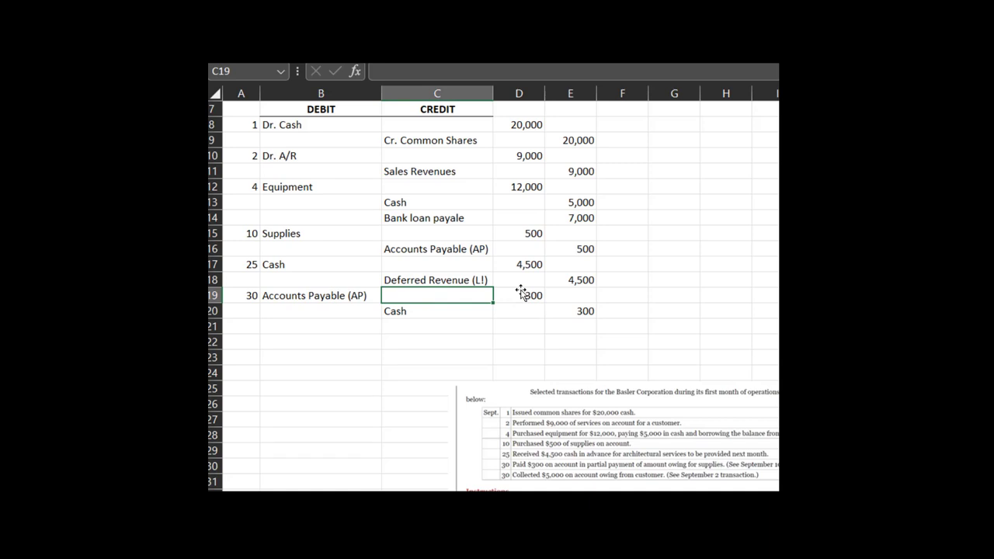
click(521, 292)
key(Down)
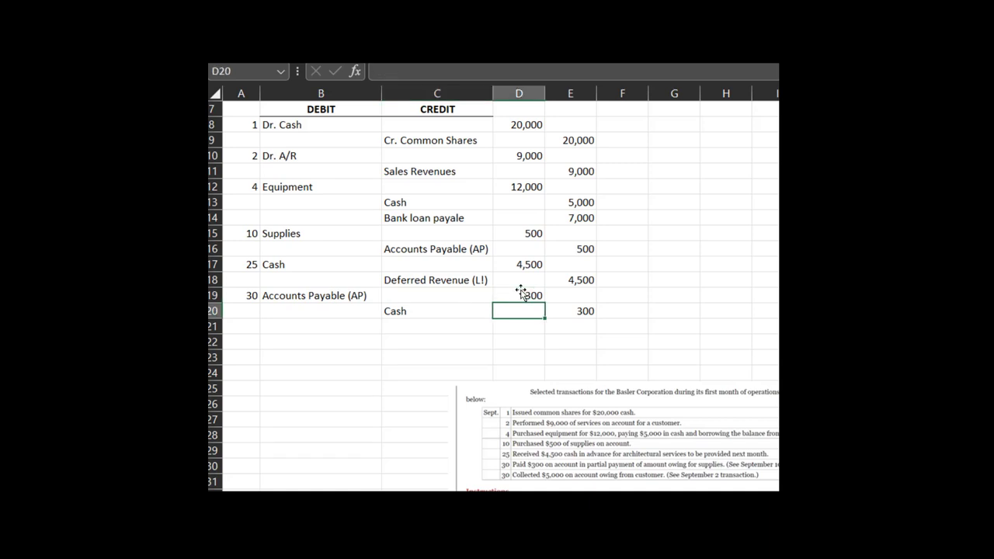
key(Right)
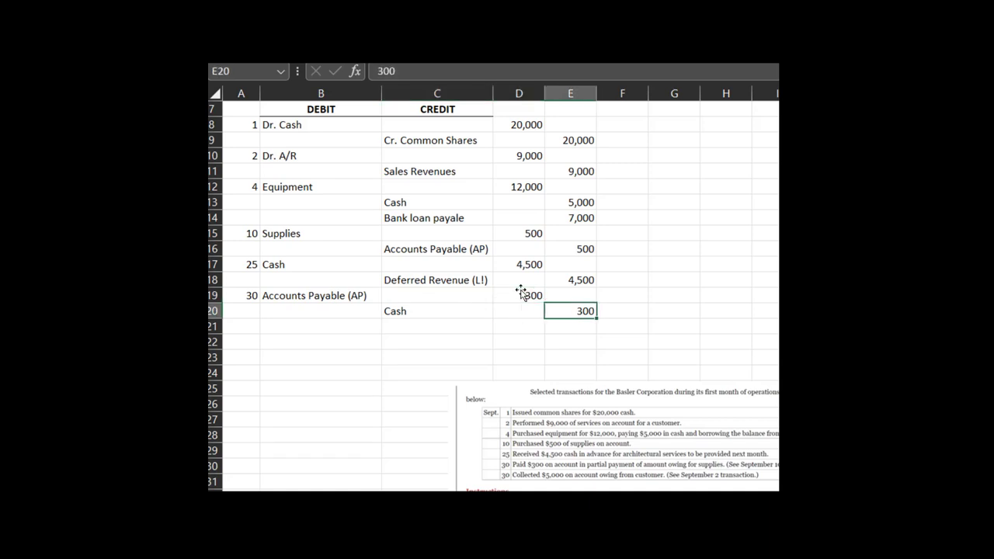
key(Left)
key(Left)
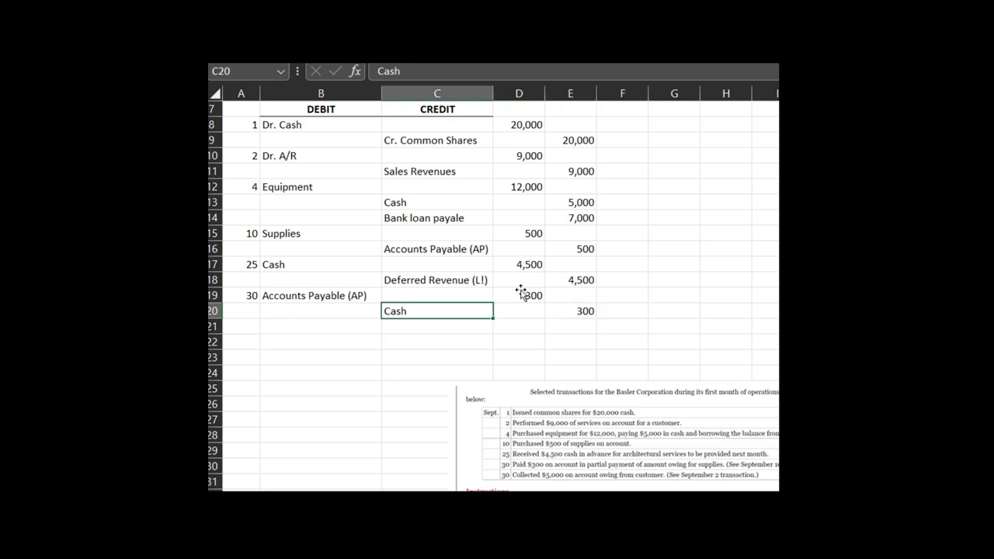
key(Right)
key(Right)
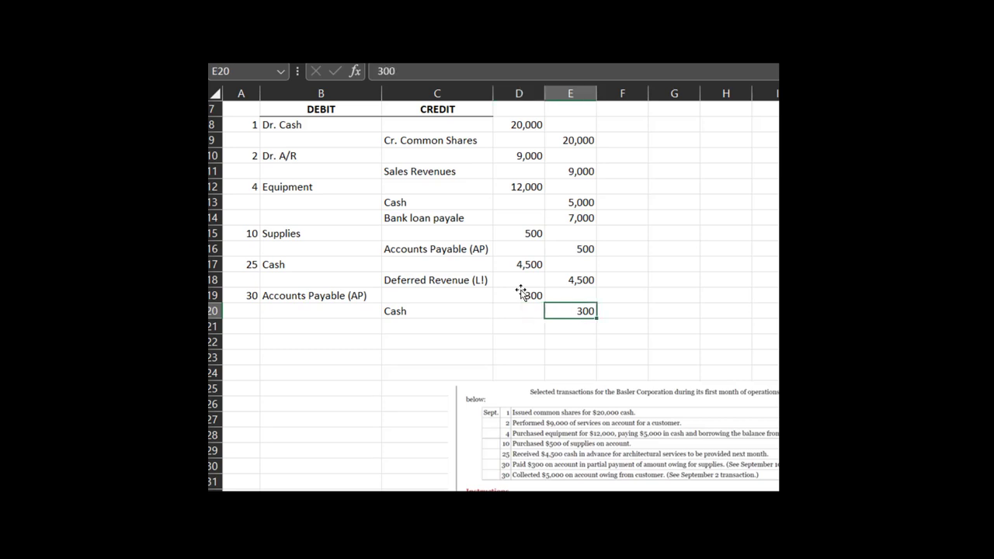
key(Up)
key(Left)
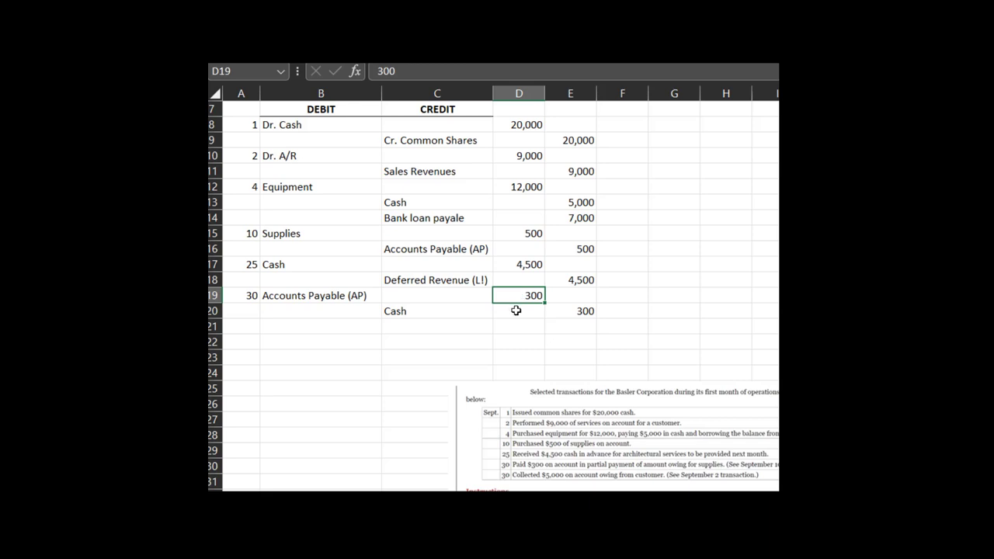
click(571, 259)
click(580, 251)
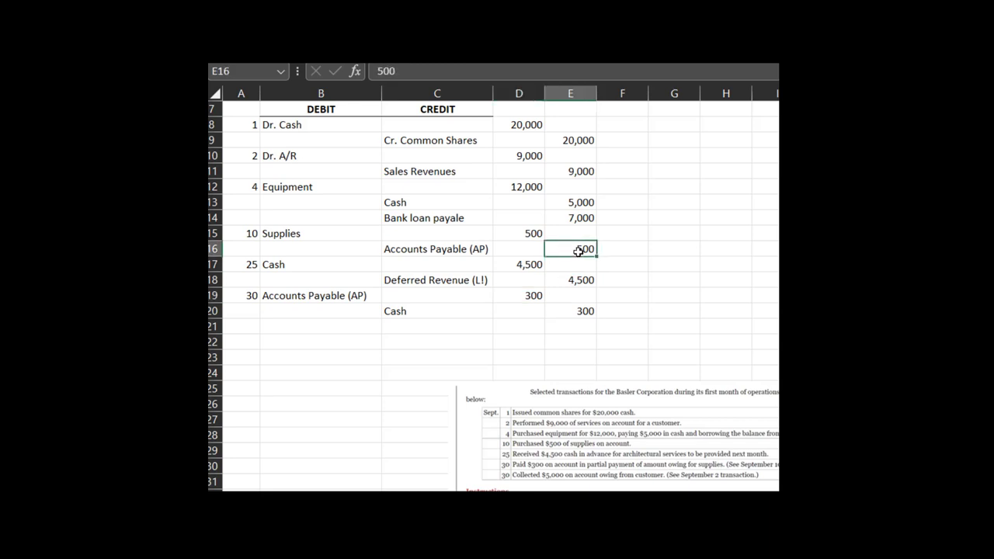
ctrl+click(526, 298)
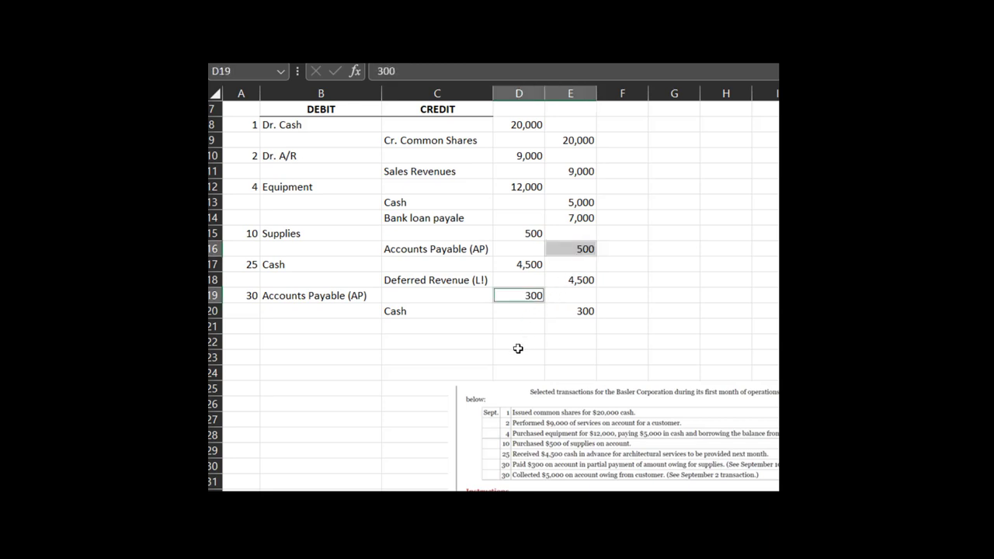
click(386, 344)
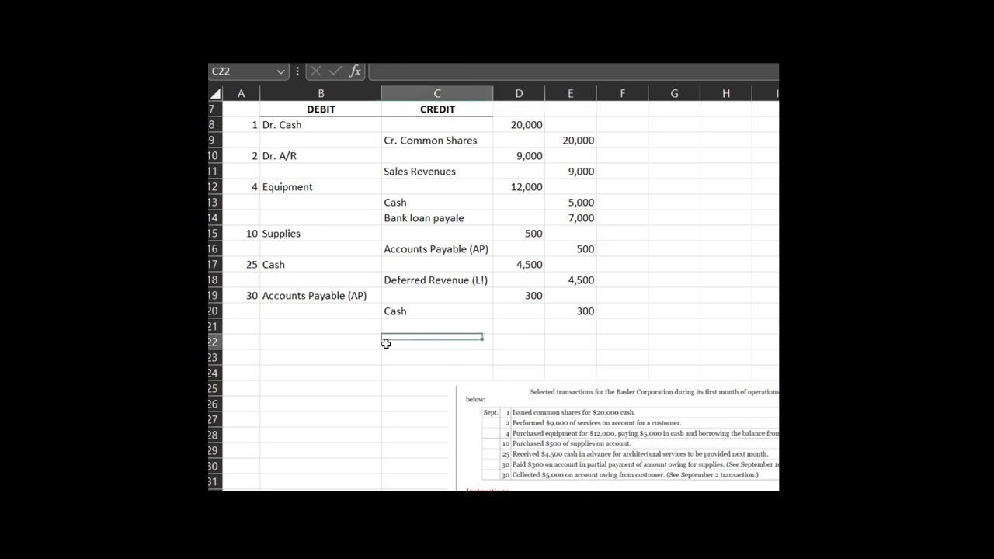
- Start the second September 30 entry with the date 30 in A21 and Cash as the debit account in B21
click(247, 330)
text(30)
key(Return)
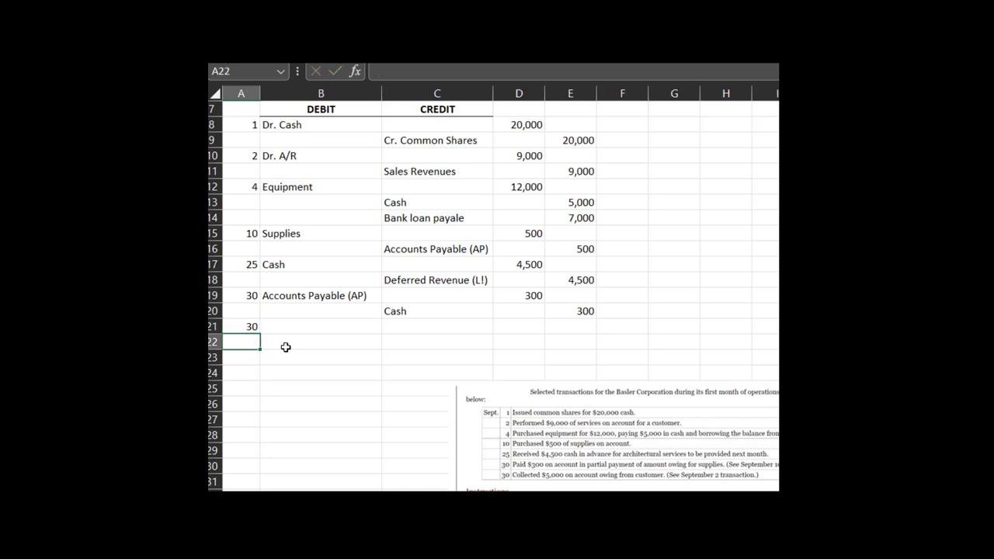
key(Up)
key(Right)
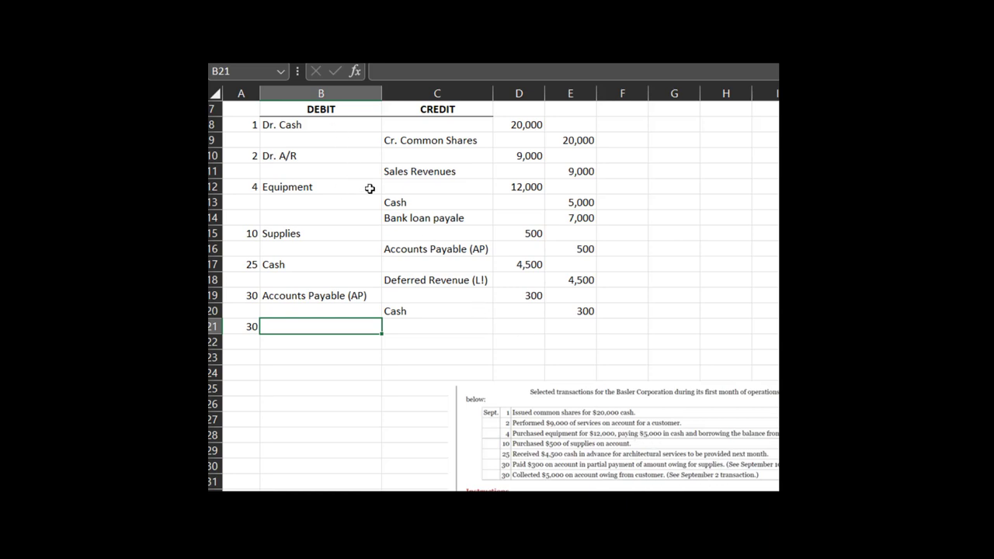
text(Cash)
key(Tab)
key(Tab)
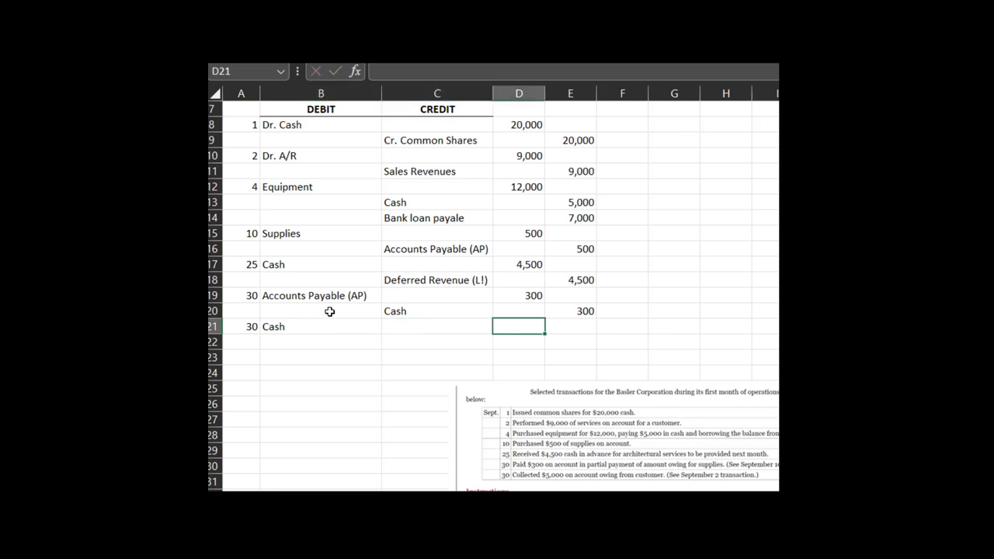
- Enter 5,000 as the second September 30 Cash debit in D21 and A/R as the credit account in C22
text(5,000)
key(Return)
key(Left)
key(Left)
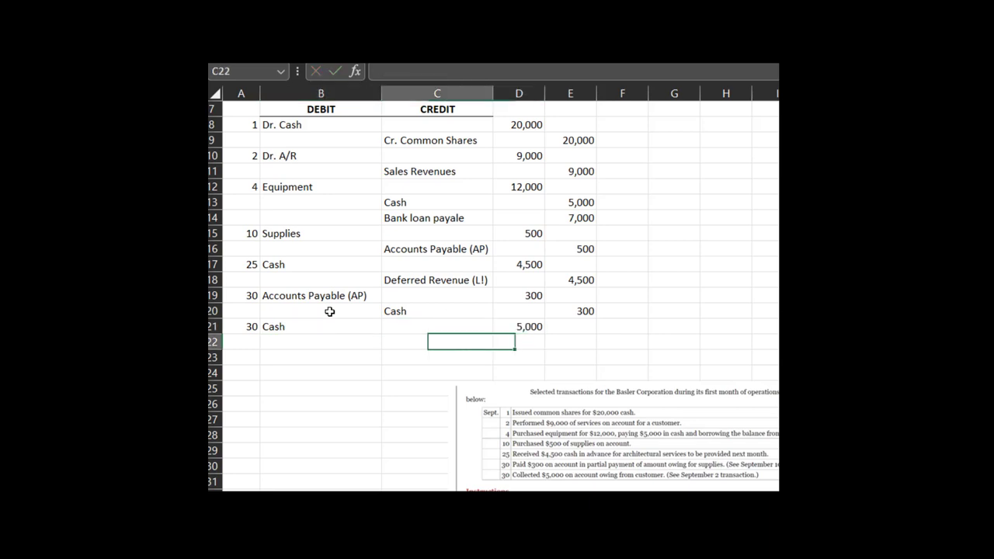
key(Right)
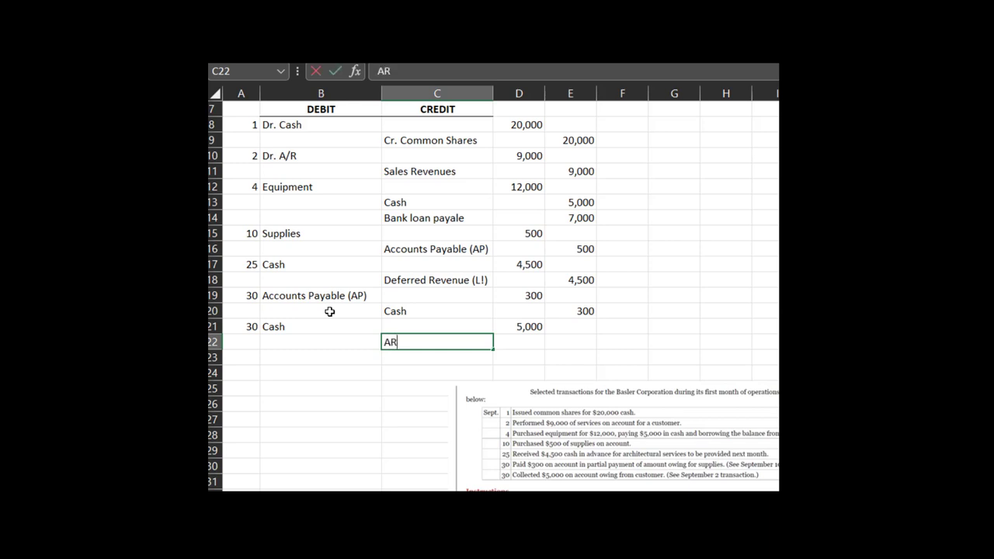
key(BackSpace)
key(BackSpace)
key(Return)
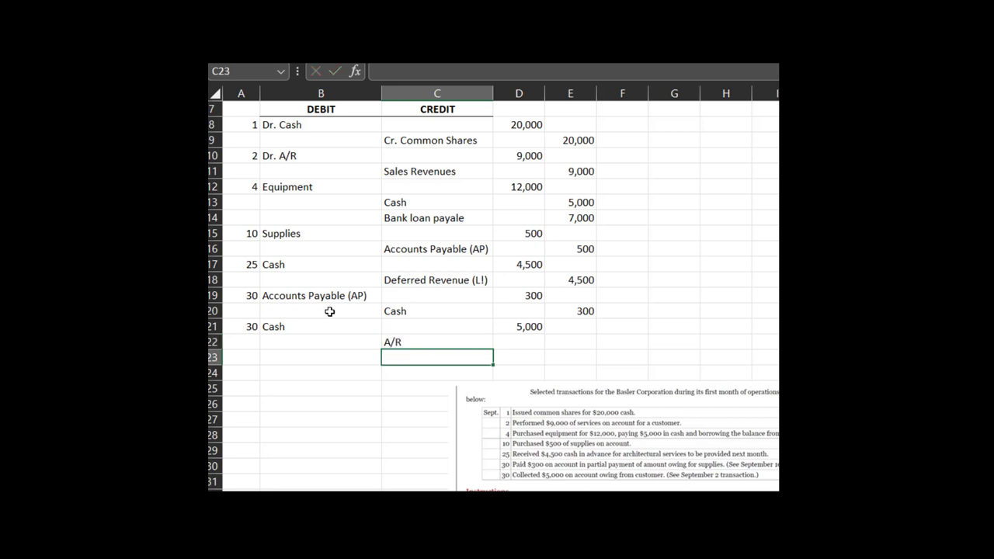
- Enter 5,000 as the A/R credit amount in E22
key(Up)
key(Right)
key(Right)
text(5,00)
key(Return)
key(Up)
key(Left)
key(Up)
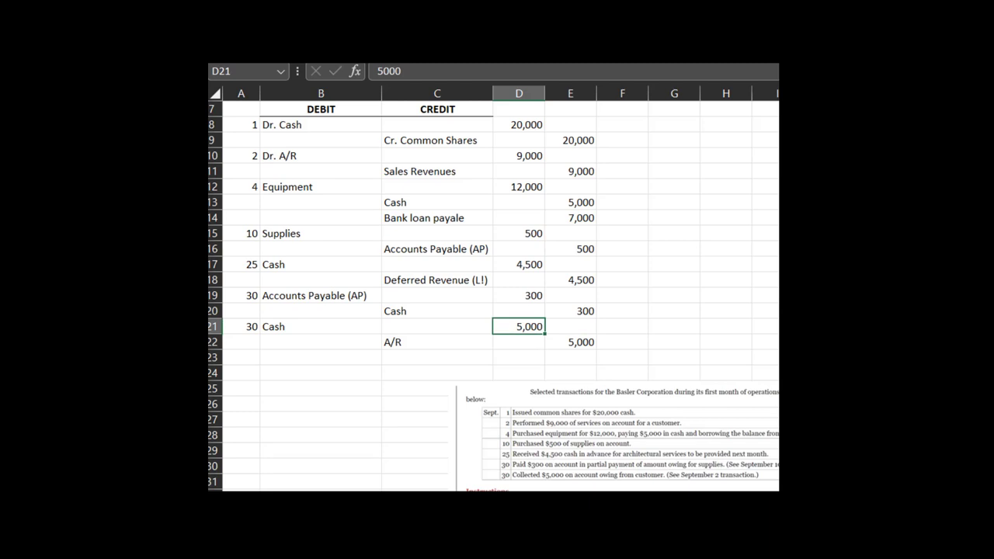
- Move the transaction list picture down to start around row 34, well below the journal entries, and narrow column A slightly
drag(555, 470, 391, 391)
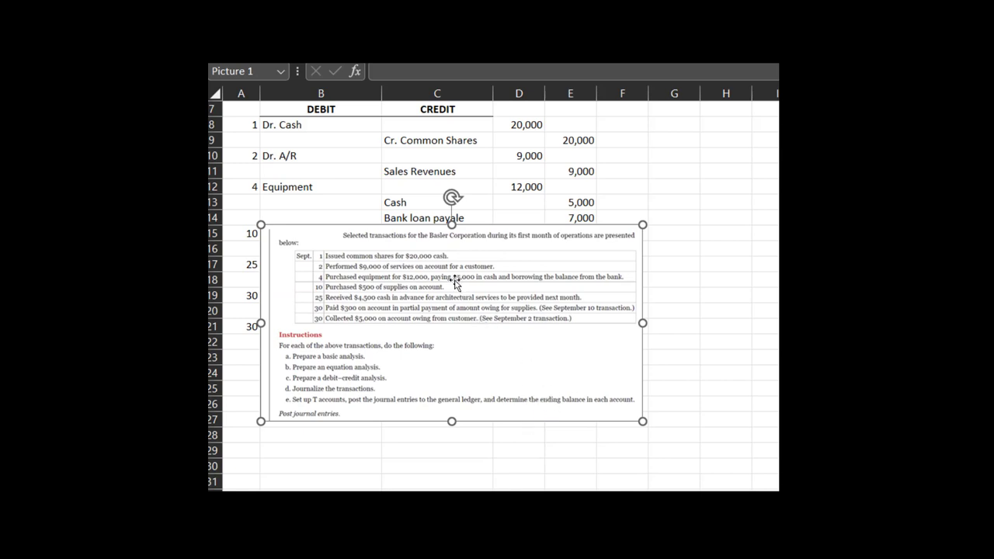
drag(455, 286, 423, 558)
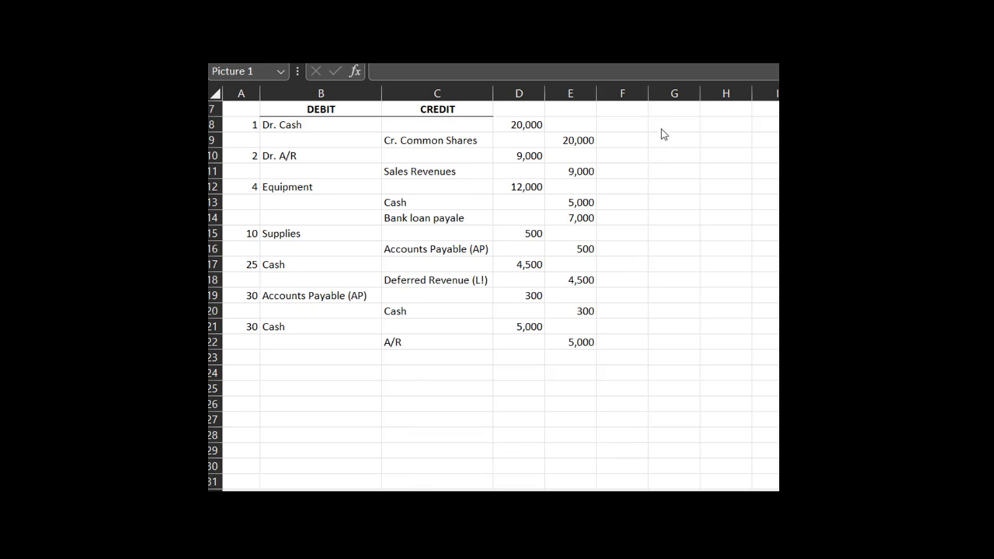
click(684, 156)
drag(674, 126, 702, 436)
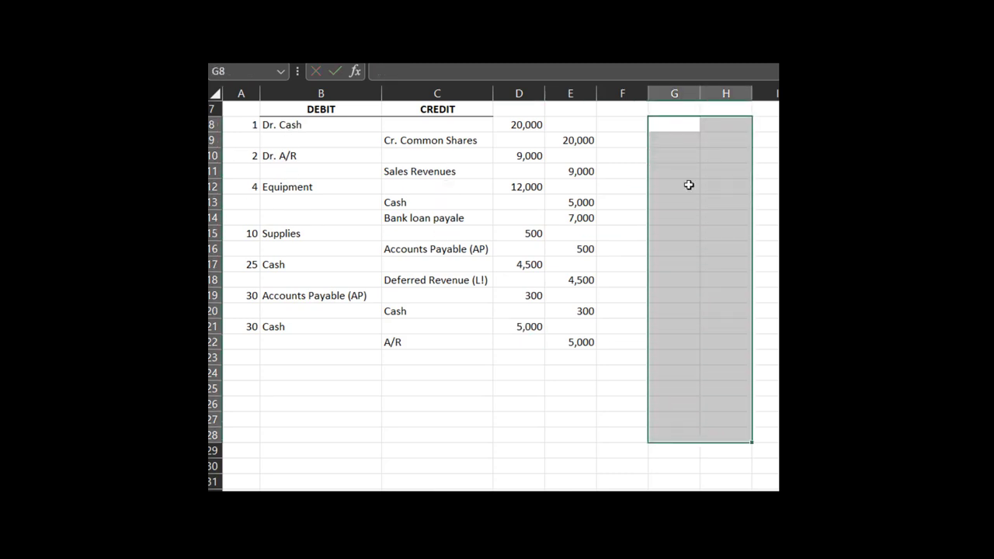
drag(256, 91, 250, 92)
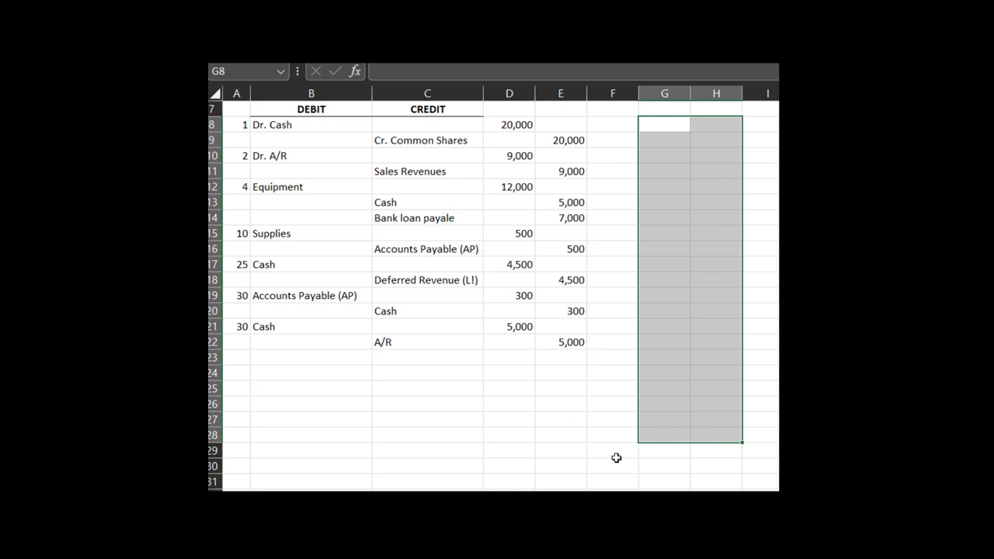
click(703, 382)
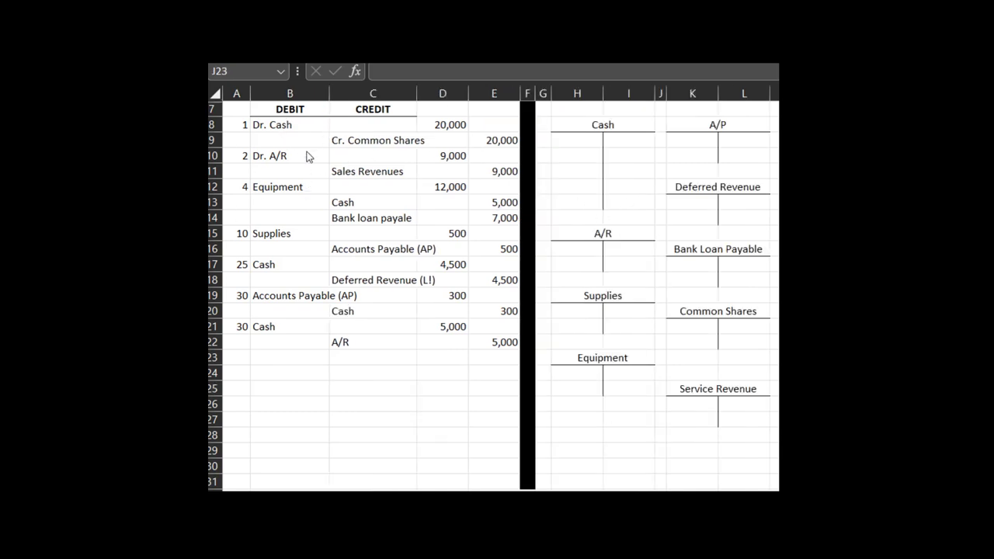
- Review the journal entries alongside the empty T accounts, looking over the Cash account's debit and credit sides and the Equipment account
drag(277, 127, 484, 377)
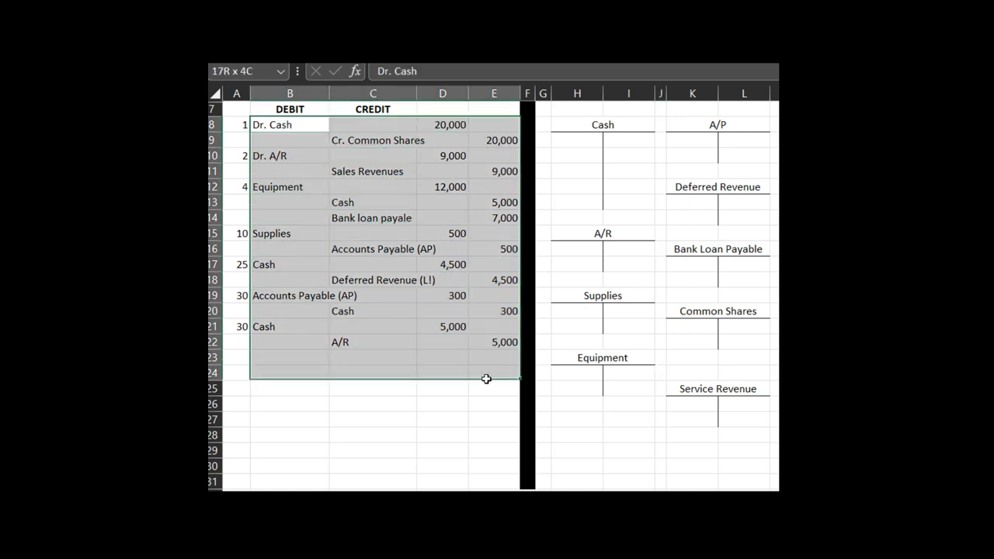
click(461, 462)
click(278, 127)
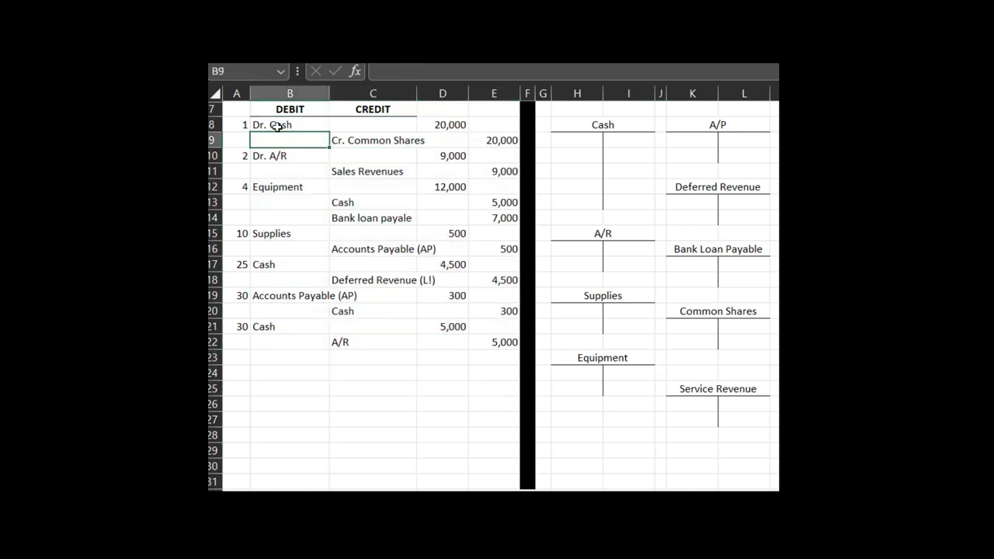
click(346, 151)
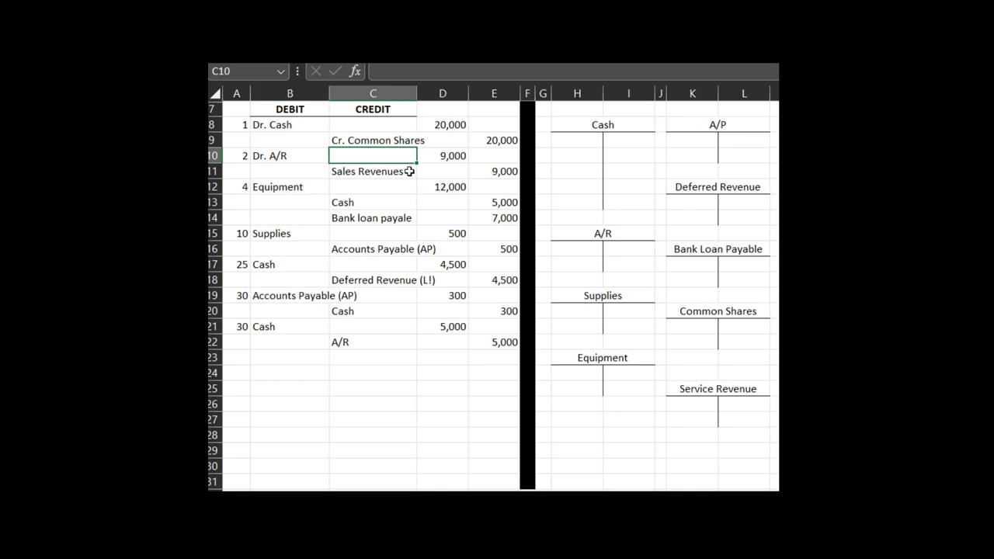
click(584, 120)
click(622, 142)
click(616, 168)
click(613, 202)
click(608, 361)
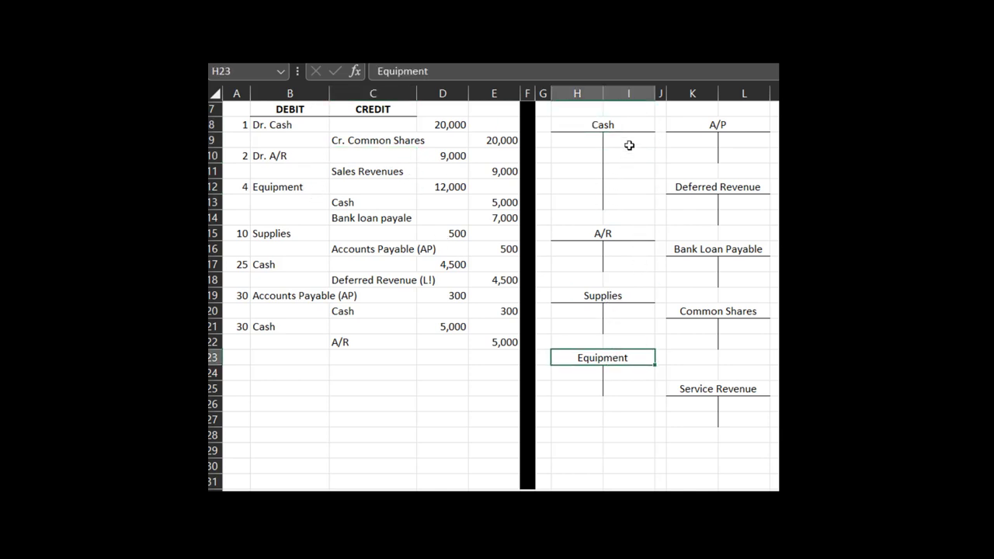
drag(598, 103, 610, 104)
right_click(612, 106)
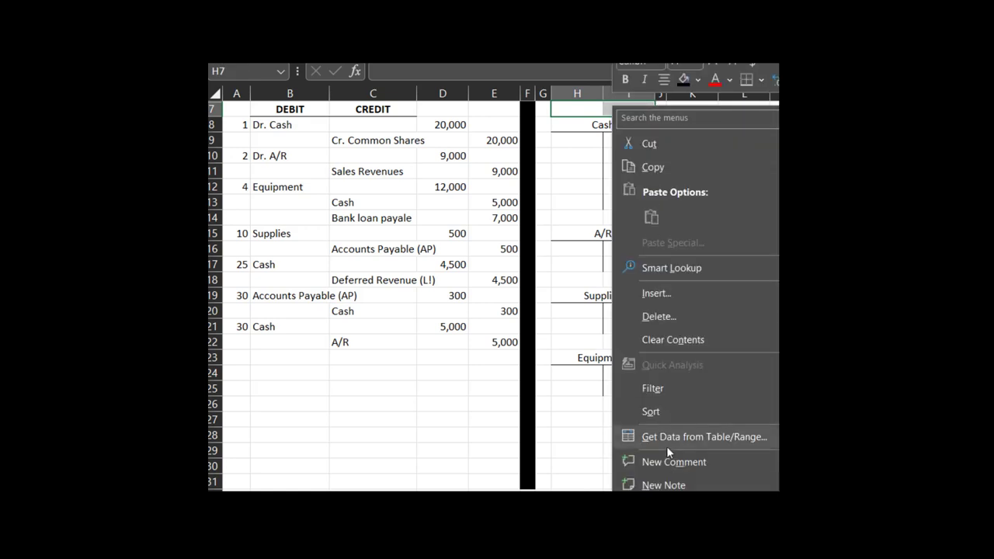
key(Escape)
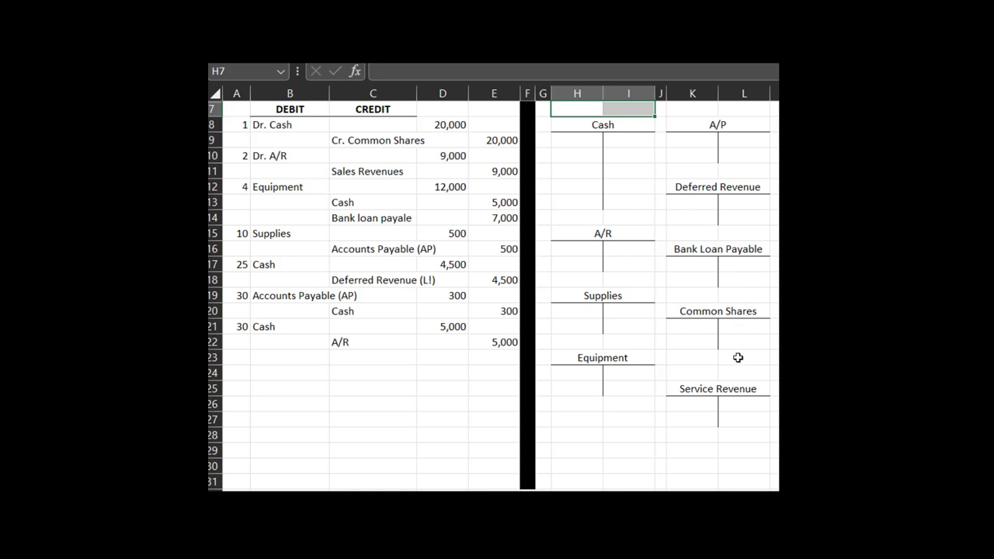
- Widen column J slightly to add space between the two columns of T accounts
click(501, 140)
click(458, 122)
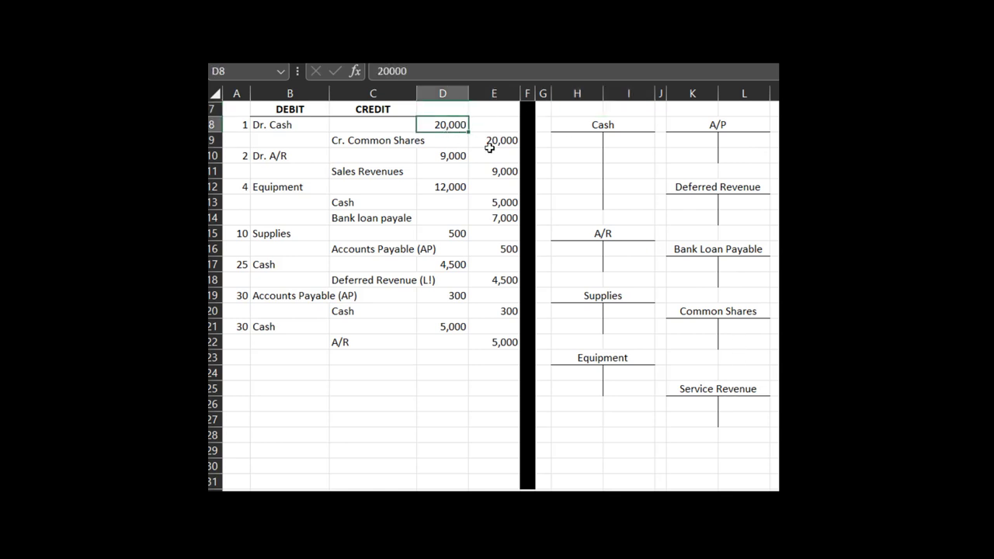
click(545, 138)
click(661, 145)
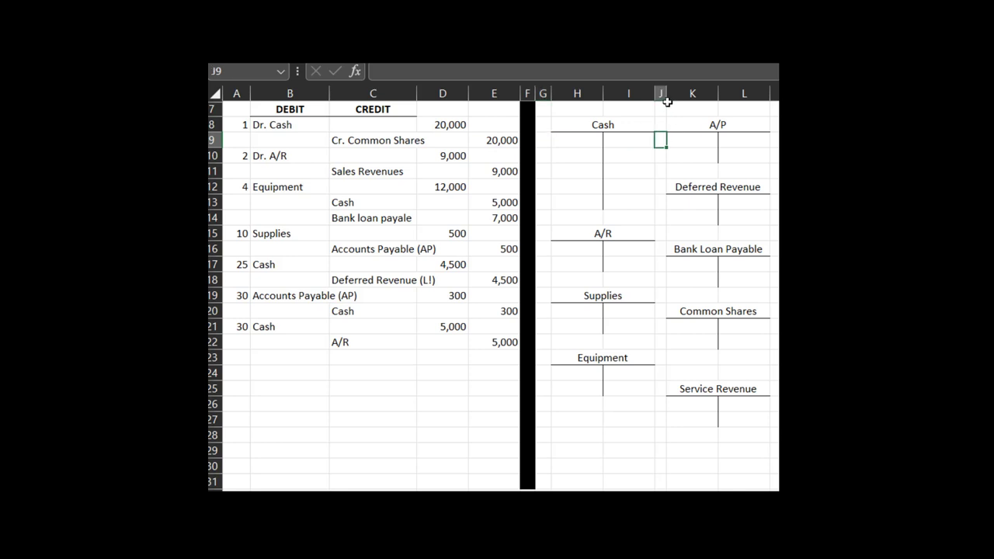
drag(668, 102, 670, 101)
click(578, 170)
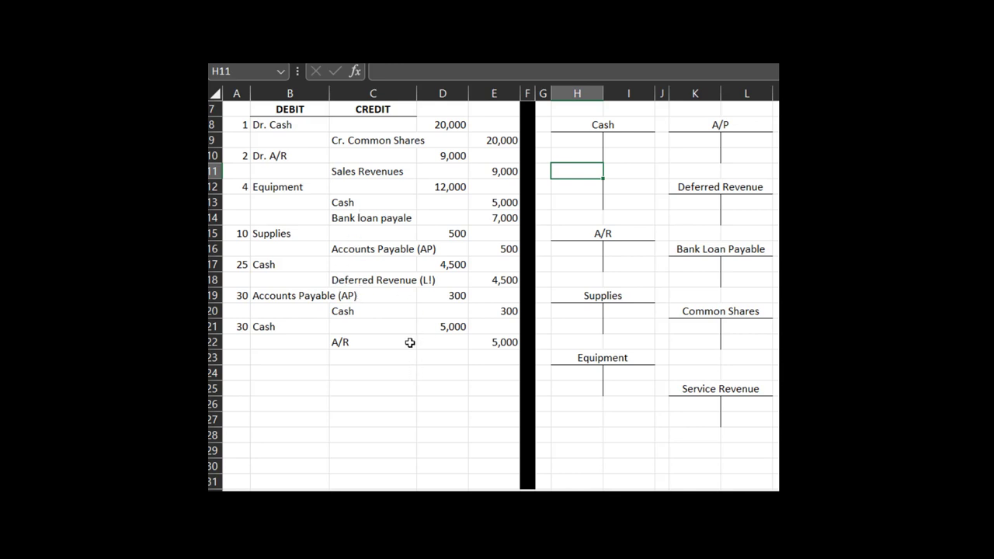
- Read the instruction on setting up T accounts and posting journal entries in the transaction list picture below the entries
click(387, 266)
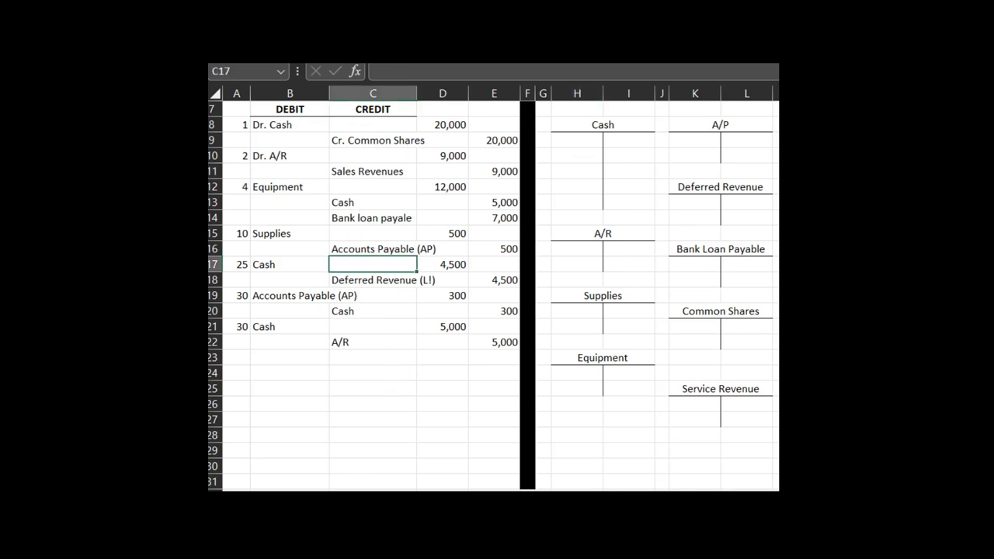
scroll(494, 295, down, 3)
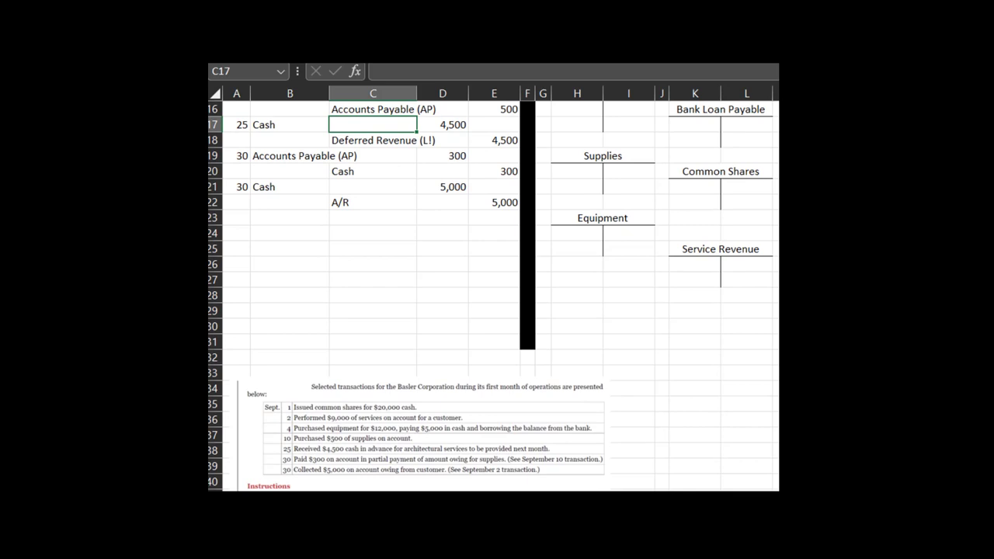
click(379, 546)
drag(379, 546, 383, 402)
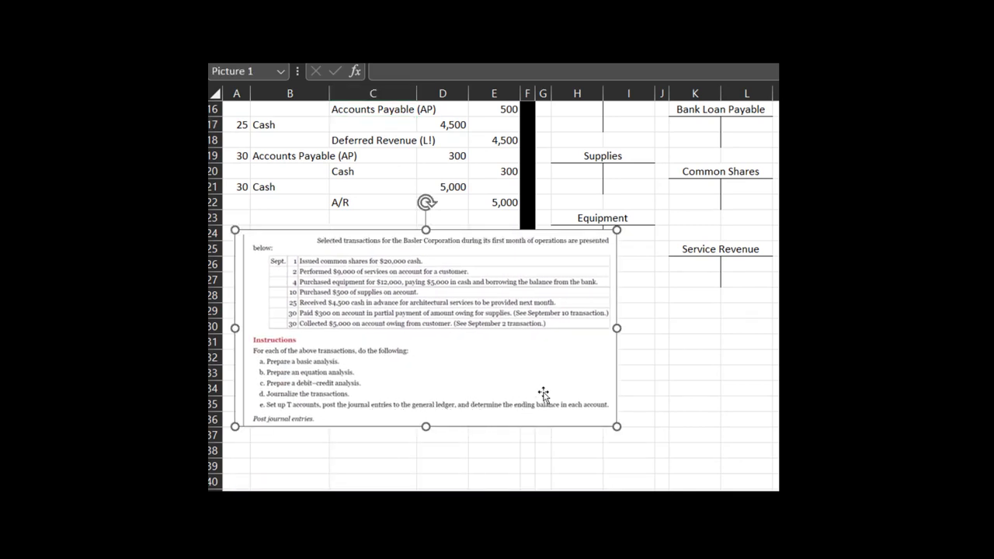
drag(541, 404, 536, 548)
scroll(464, 407, up, 3)
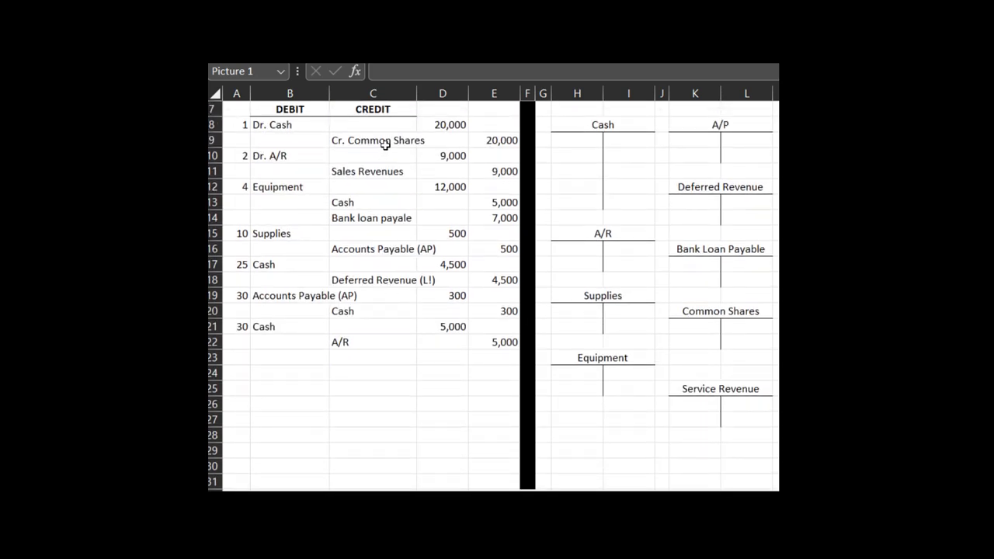
- Label the first debit line of the Cash T account with the date 1 in G9
click(291, 125)
click(543, 140)
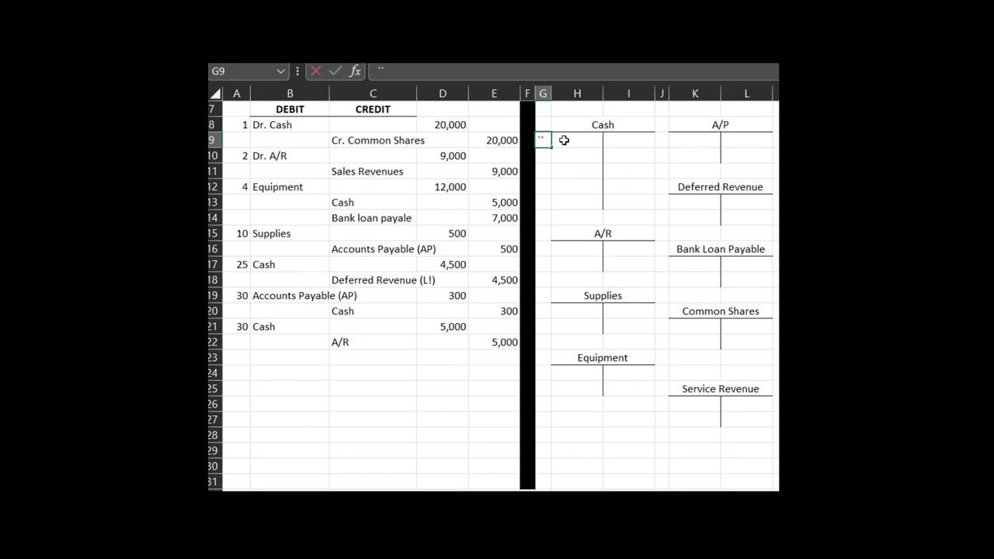
text(1)
key(Return)
- Add the heading DR in D7 and the heading Cr in E7 above the journal's amount columns
key(Up)
key(Right)
key(Left)
key(Up)
key(Left)
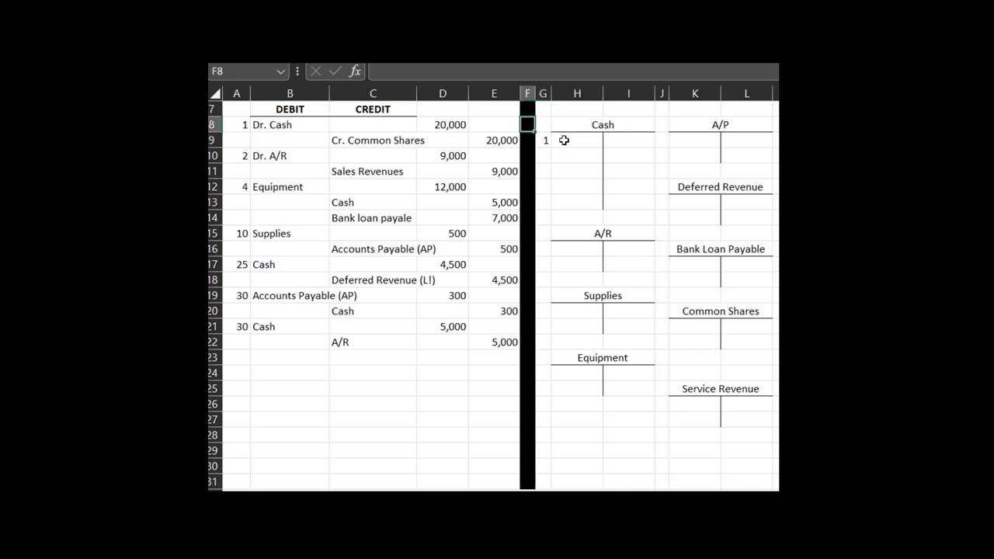
key(Left)
key(Left)
key(Left)
key(Up)
key(Right)
text(DR)
key(Right)
text(CS + 20k)
key(BackSpace)
key(BackSpace)
key(BackSpace)
key(BackSpace)
key(BackSpace)
key(BackSpace)
key(BackSpace)
key(BackSpace)
text(Cr)
- Bold and center the DR and Cr headings in D7:E7
key(shift+Left)
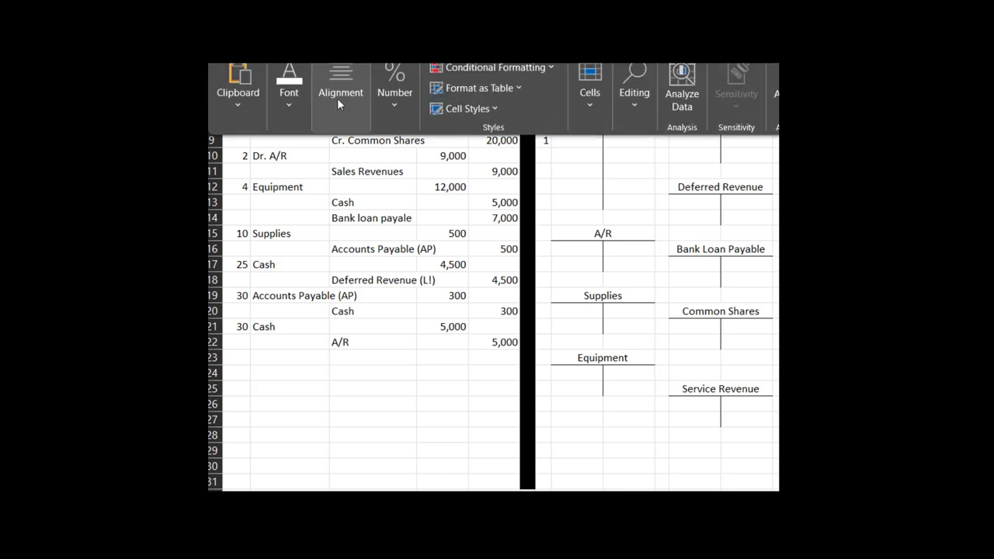
click(336, 107)
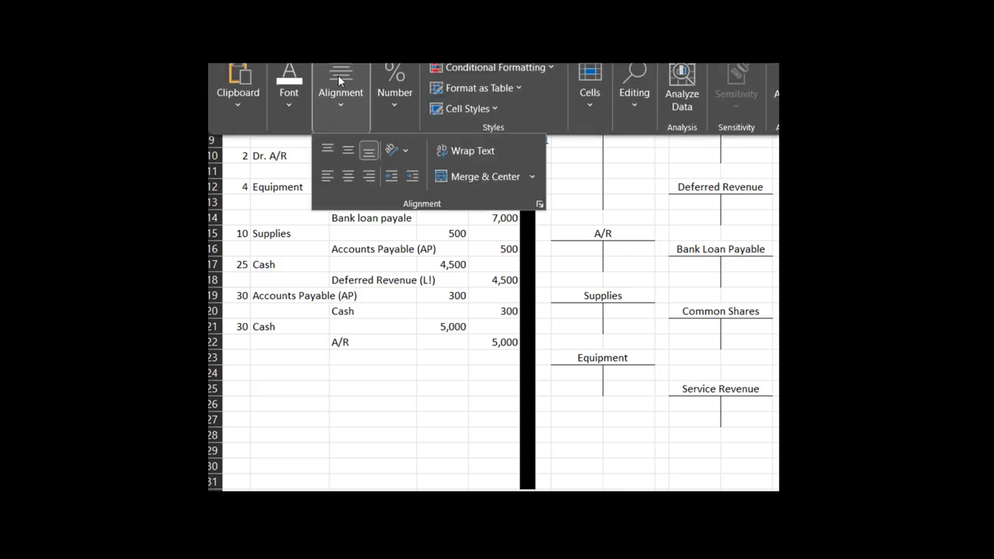
click(292, 109)
click(284, 177)
click(628, 341)
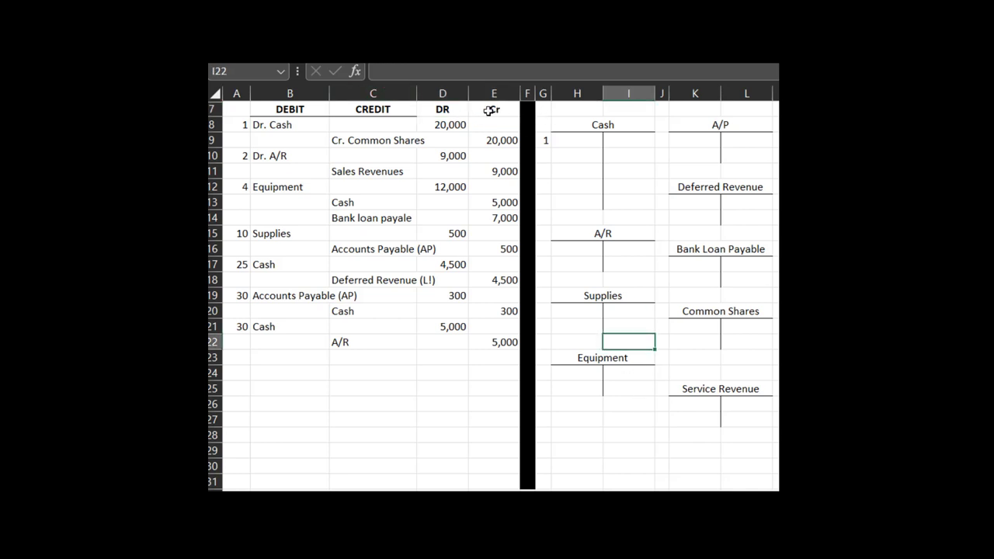
- Post the September 1 Cash debit of 20,000 by copying D8 to H9 on the Cash T account's debit side
click(592, 144)
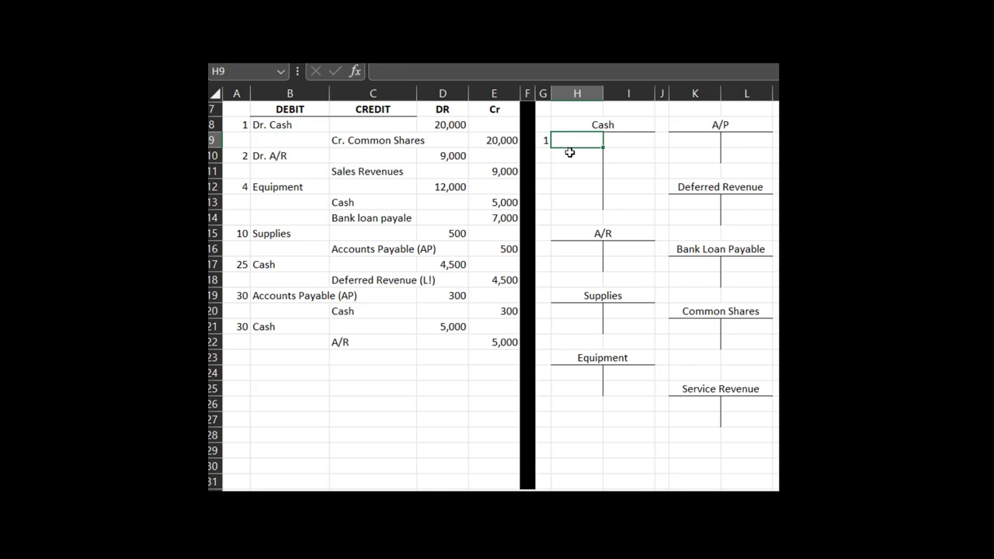
click(444, 122)
key(ctrl+c)
click(575, 142)
key(ctrl+v)
click(613, 231)
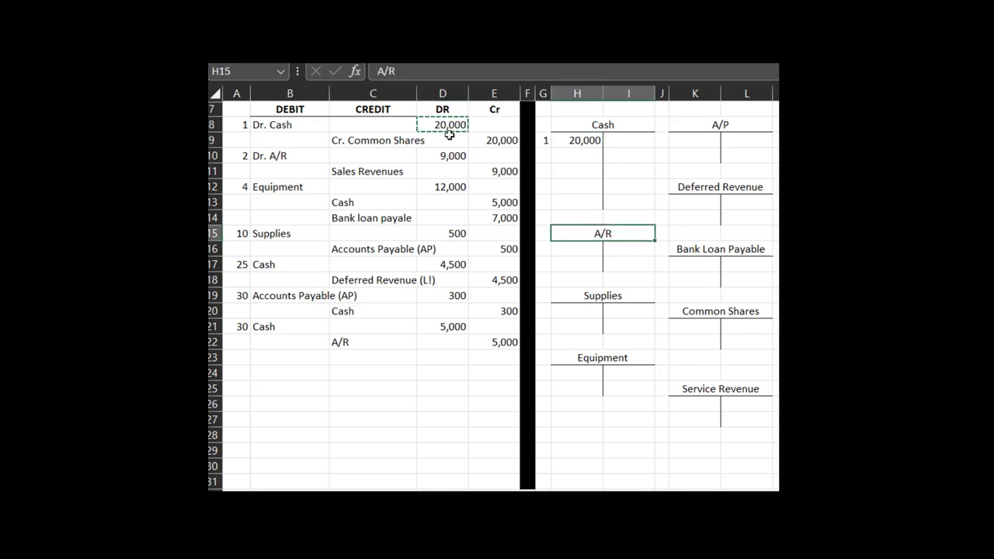
- Mark the September 1 Cash debit in D8 as posted with a custom pink fill colour
click(443, 124)
click(340, 65)
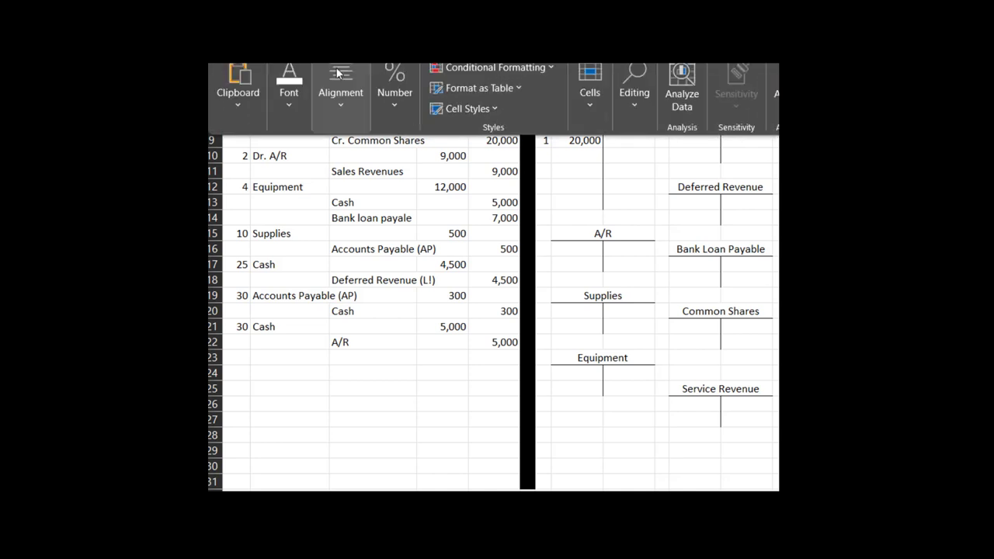
click(295, 101)
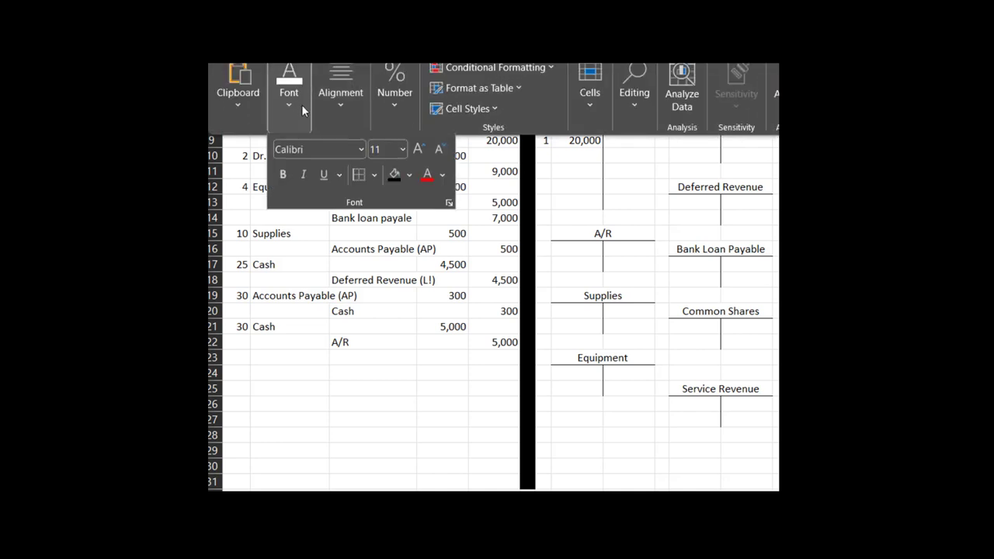
click(409, 177)
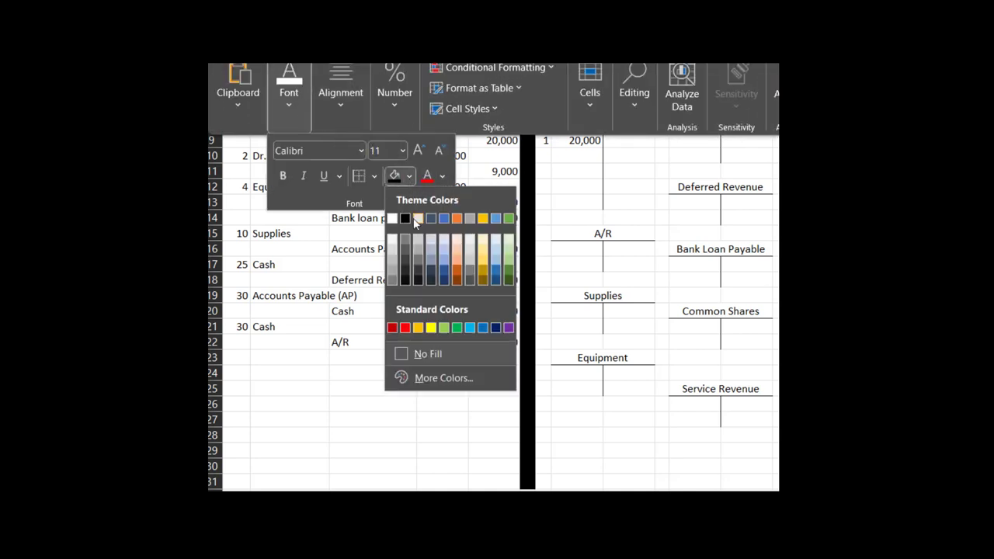
click(448, 378)
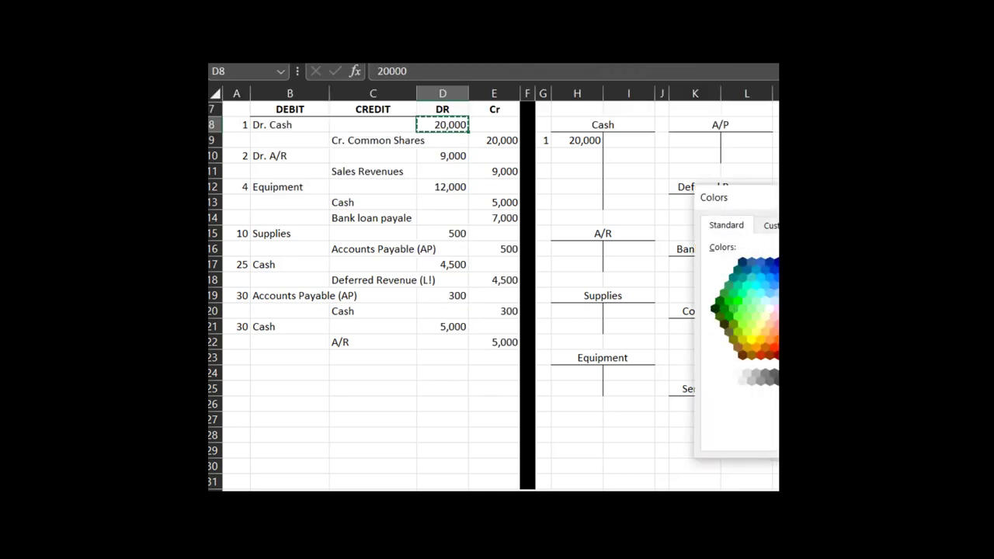
key(Return)
drag(740, 297, 740, 309)
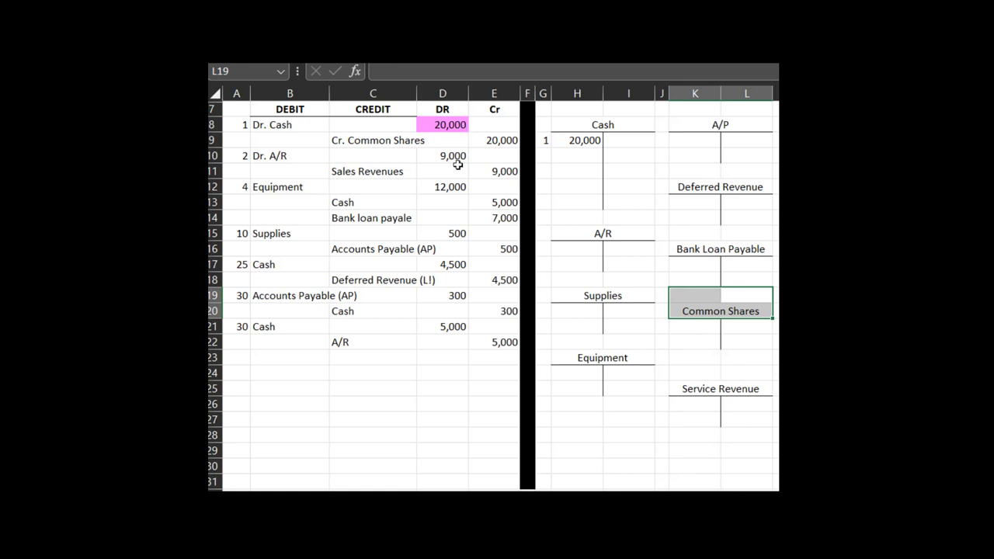
click(458, 188)
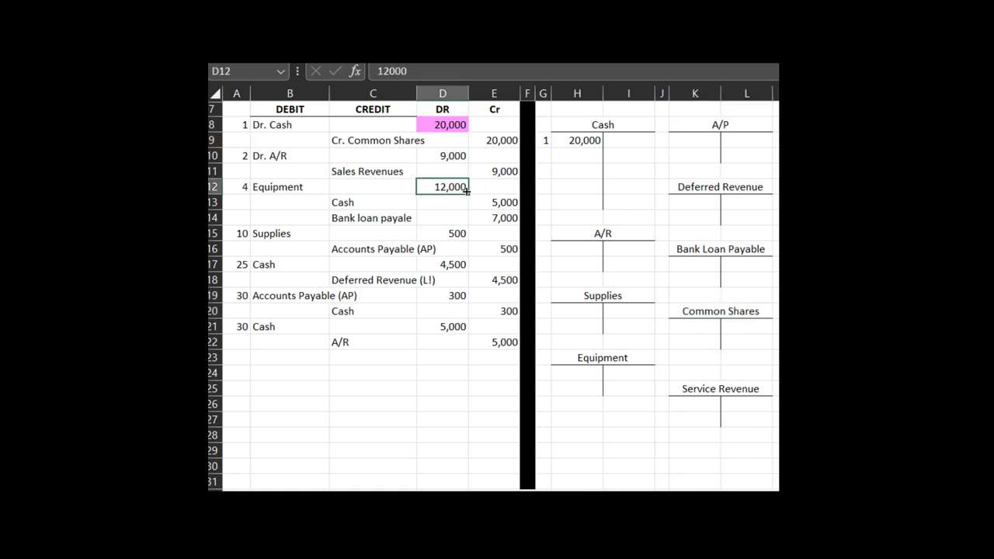
- Post the September 1 Common Shares credit of 20,000 by copying E9 to L21, and enter the date 1 beside it in J21
click(456, 129)
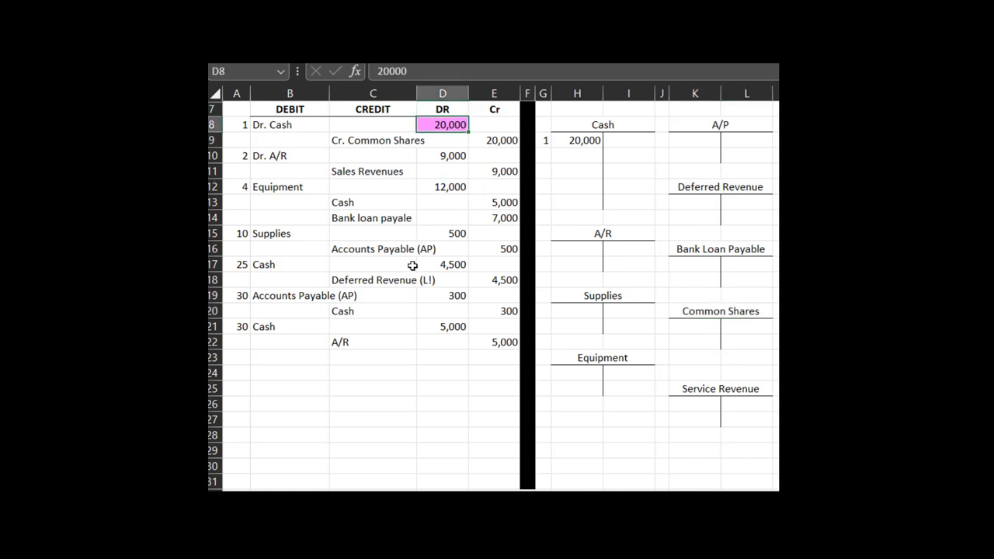
click(499, 146)
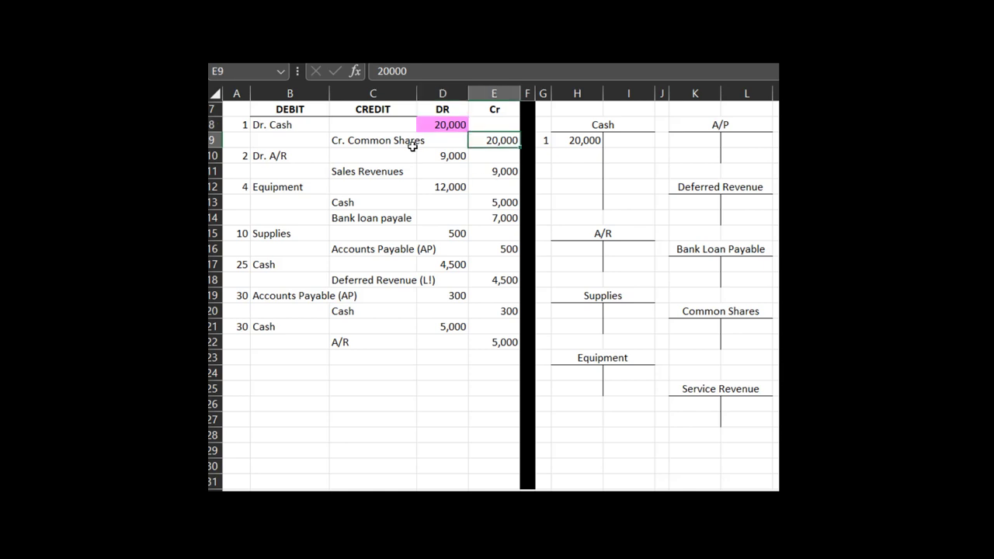
click(397, 141)
click(500, 142)
key(ctrl+c)
click(746, 328)
key(ctrl+v)
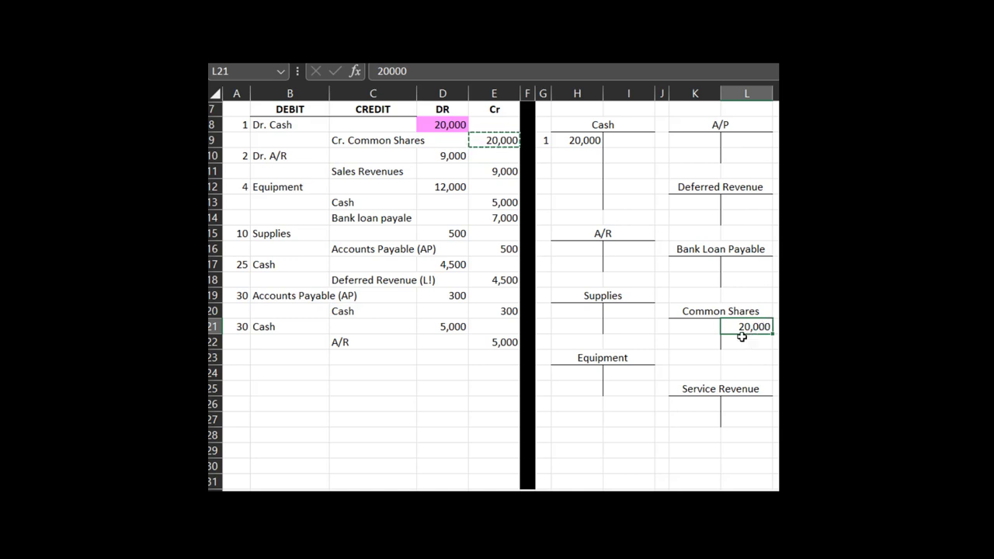
click(665, 329)
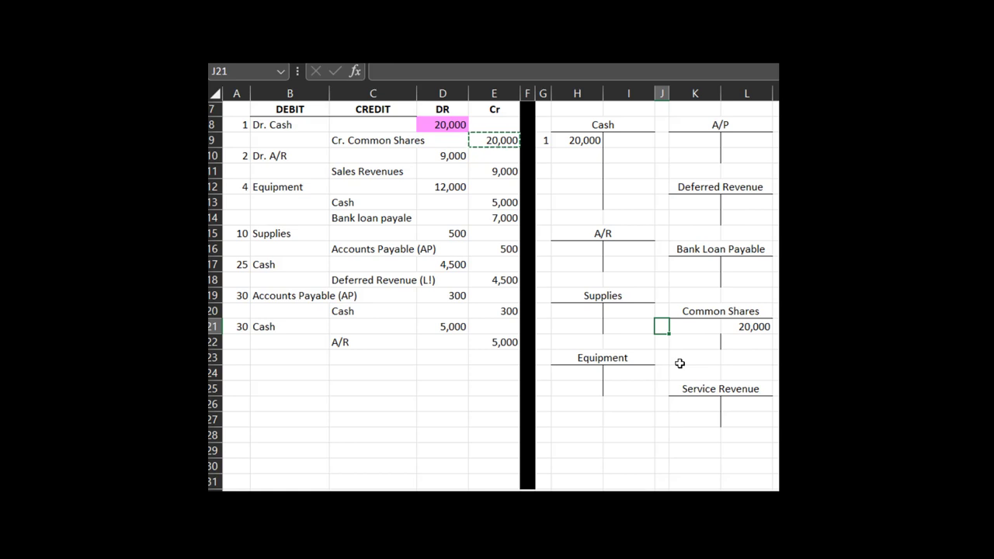
text(1)
click(681, 392)
click(750, 325)
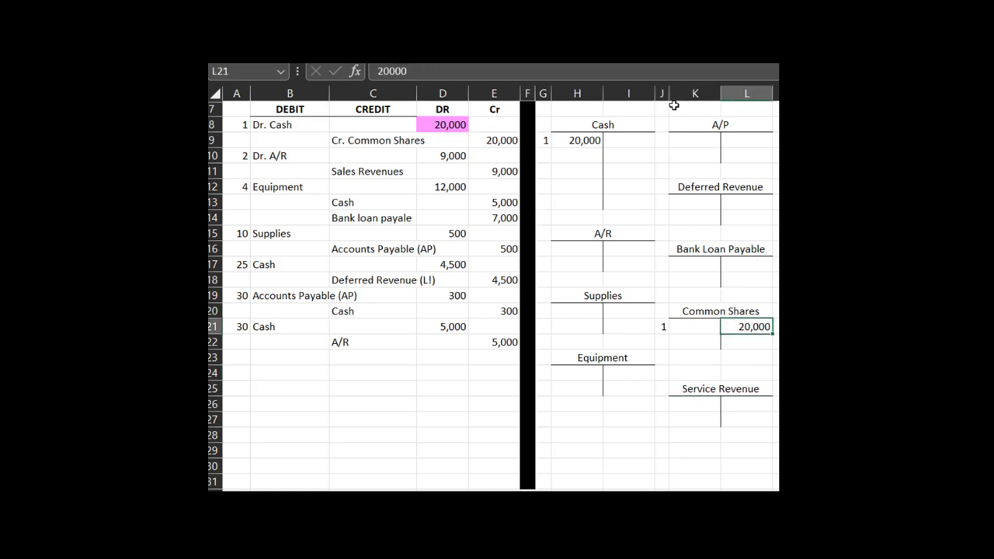
drag(666, 95, 669, 95)
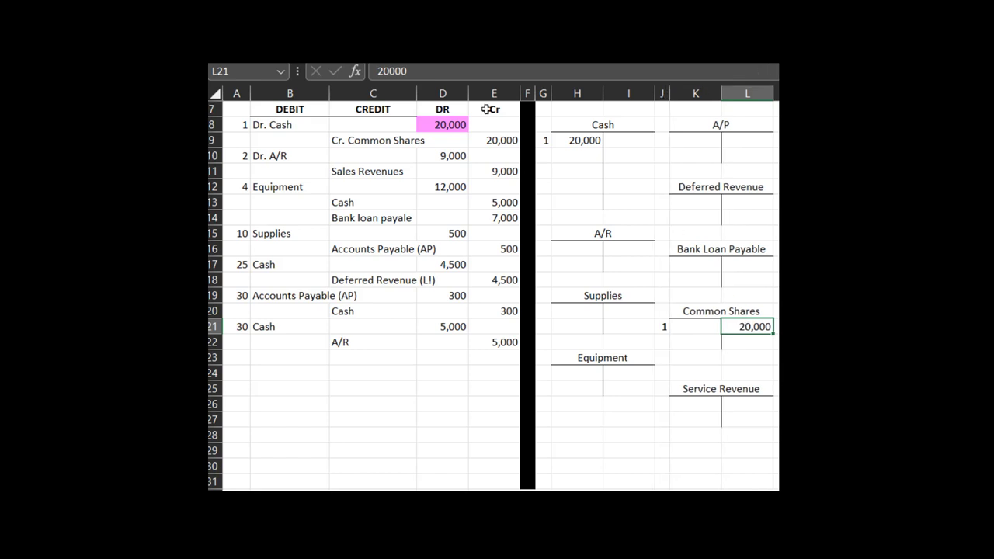
key(alt+h)
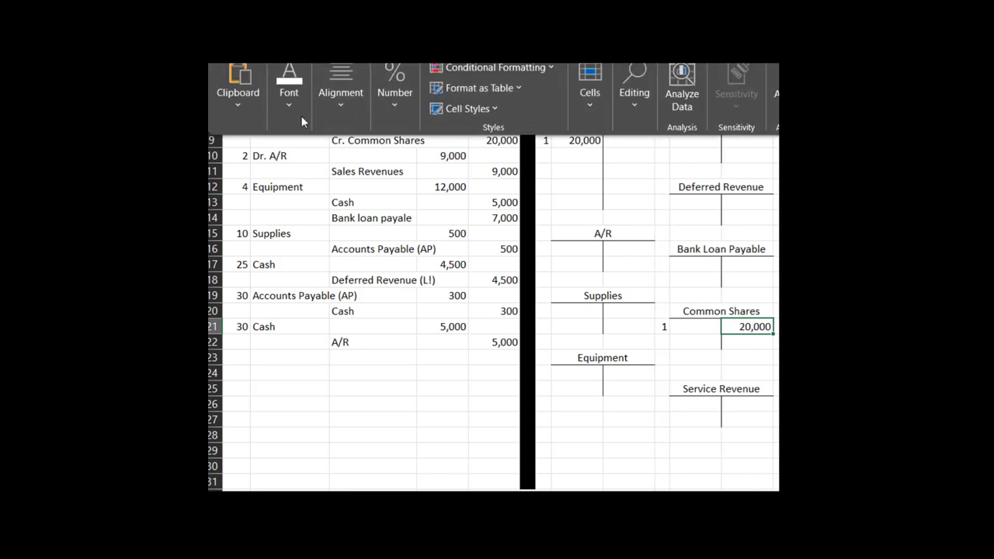
click(298, 114)
key(Escape)
click(402, 221)
- Mark the September 1 Common Shares credit in E9 as posted with the same pink fill colour
click(492, 140)
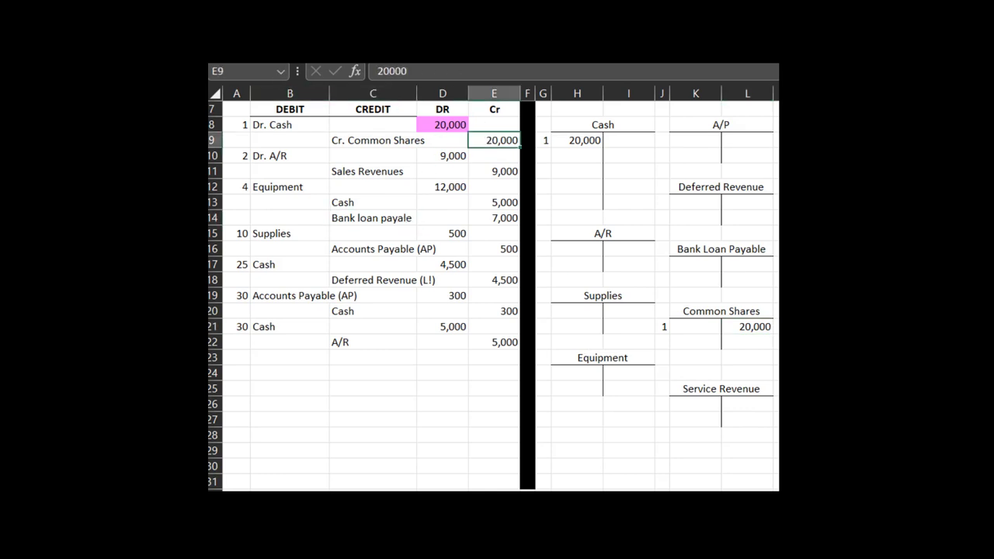
key(alt+h)
click(286, 100)
click(394, 176)
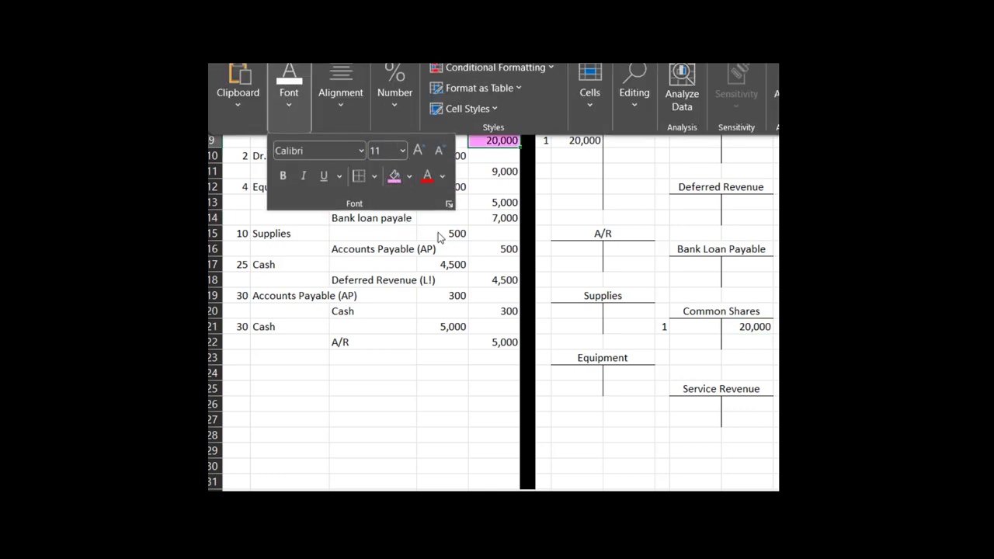
key(Escape)
key(Escape)
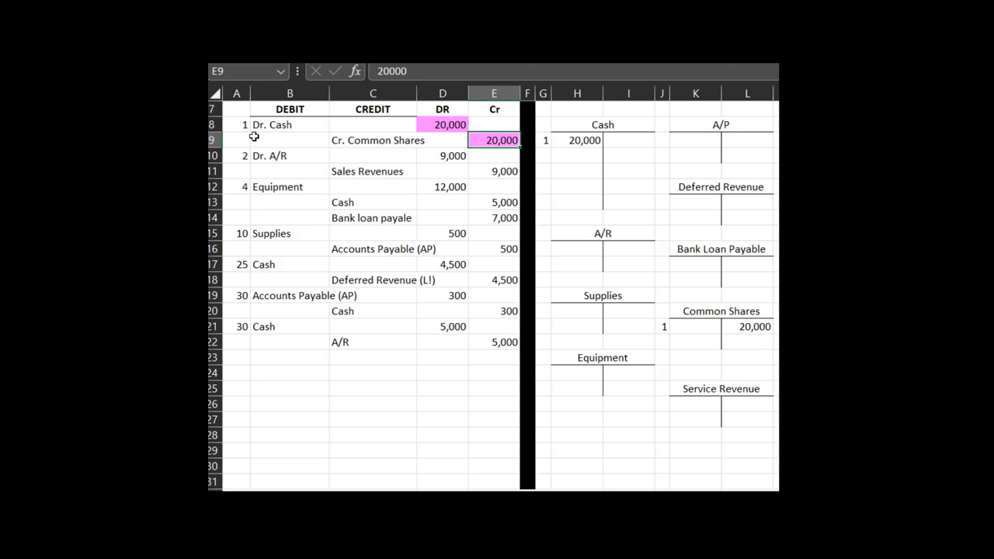
drag(258, 125, 434, 141)
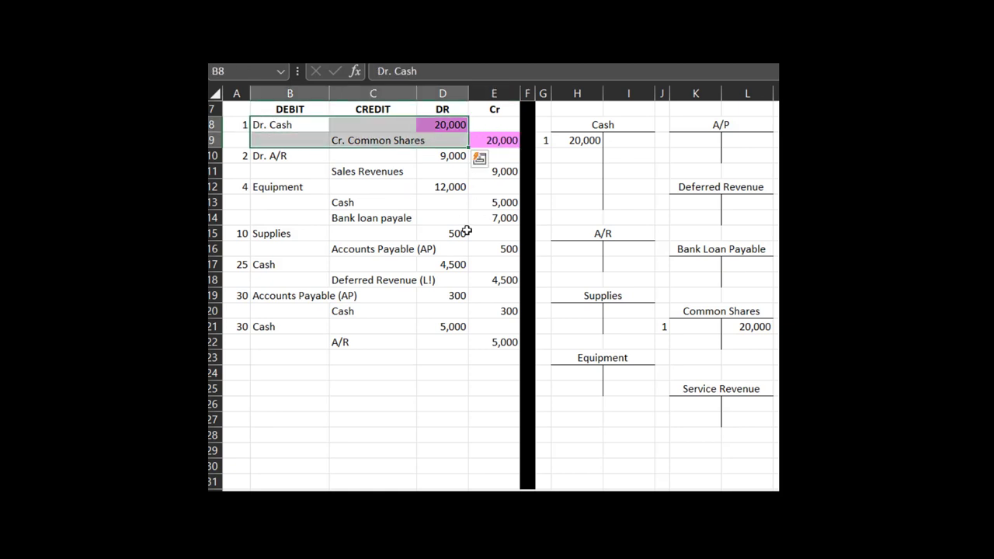
click(446, 233)
drag(280, 156, 512, 264)
drag(491, 372, 477, 392)
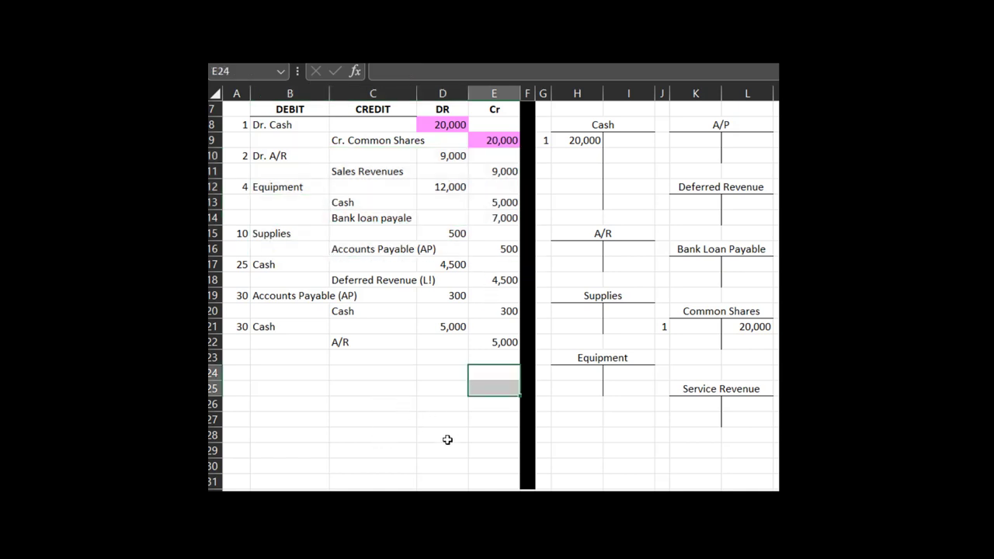
- Post the September 2 A/R debit of 9,000 by copying D10 to H16, and enter the date 2 in G16
click(443, 154)
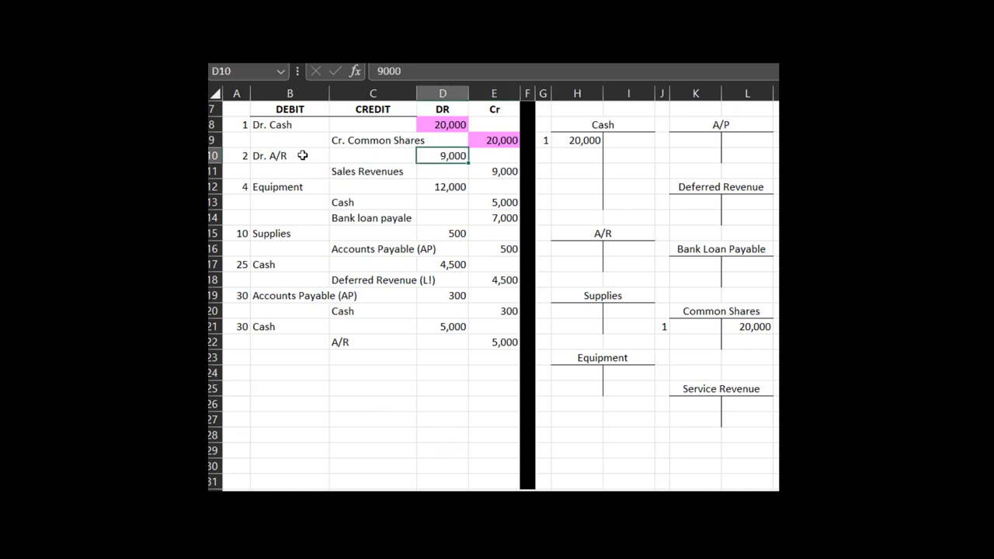
click(275, 160)
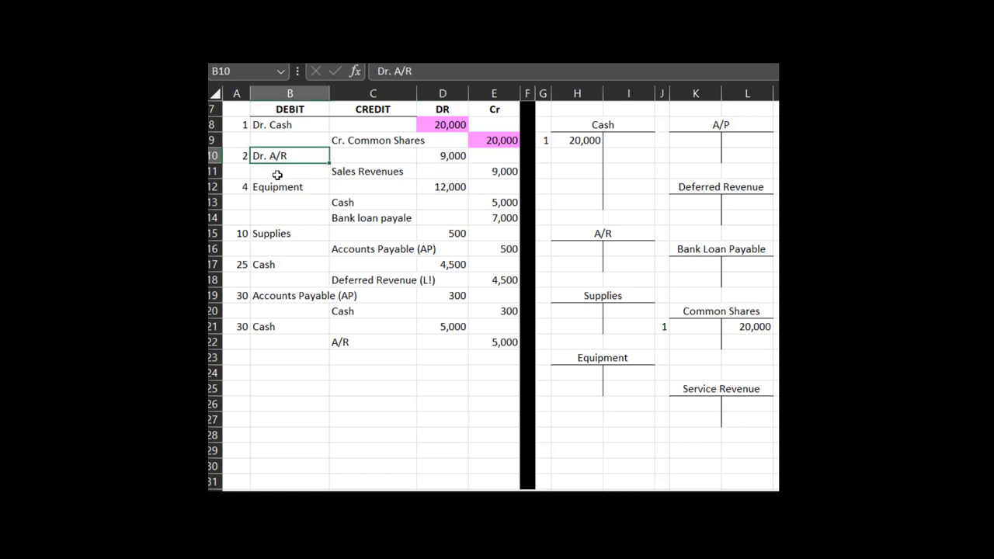
click(453, 156)
key(ctrl+c)
click(595, 250)
key(ctrl+v)
click(543, 250)
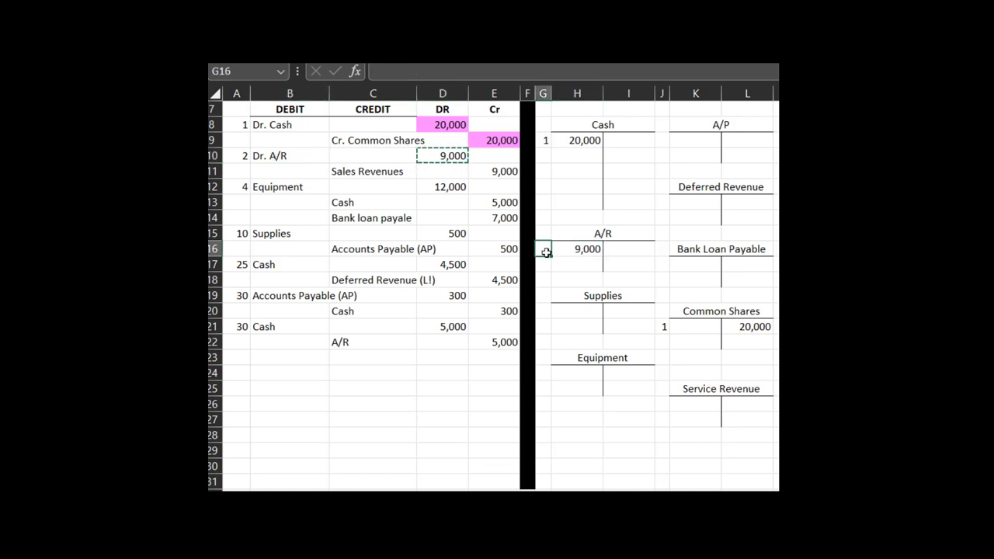
text(2)
click(577, 278)
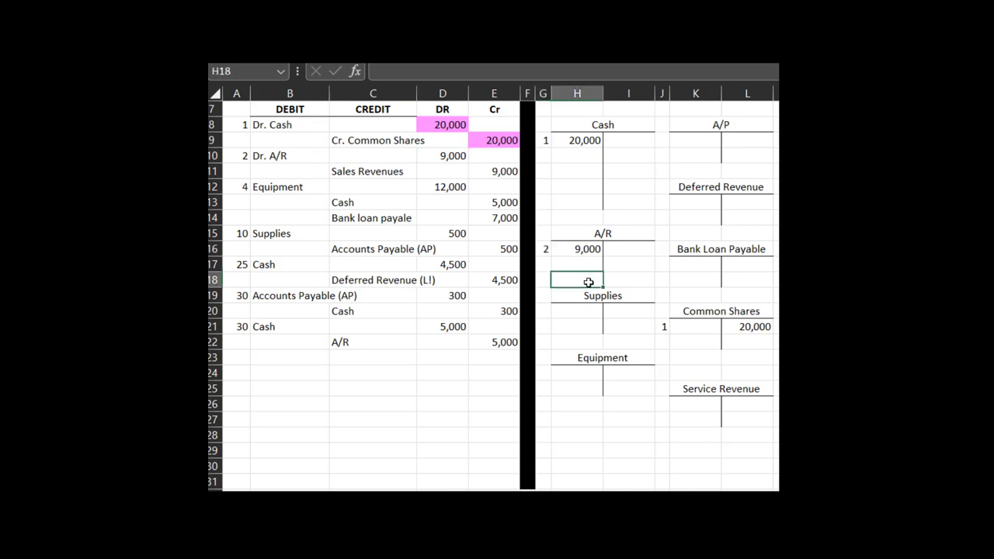
- Post the September 2 Sales Revenues credit of 9,000 by copying E11 to L26 under Service Revenue, and enter the date 2 in J26
click(403, 171)
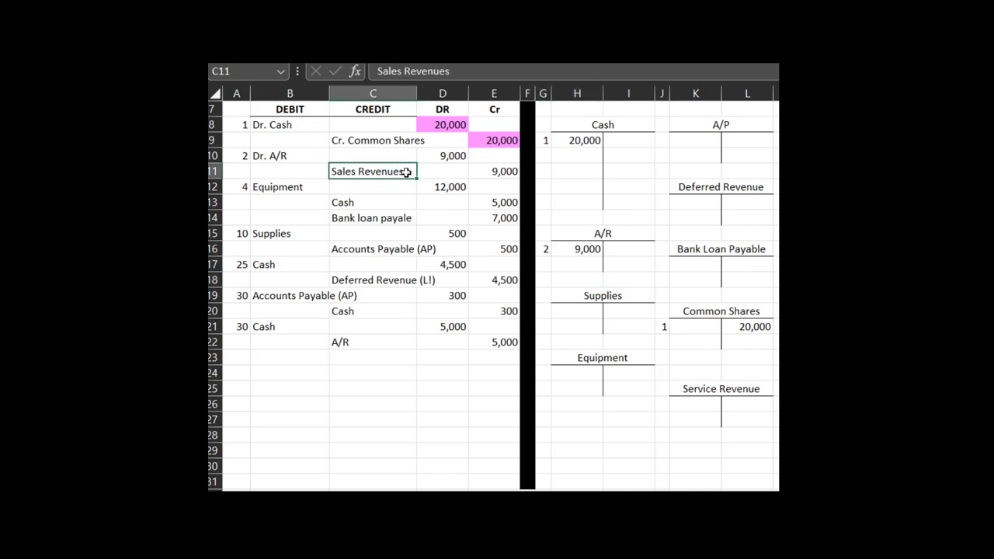
click(489, 174)
key(ctrl+c)
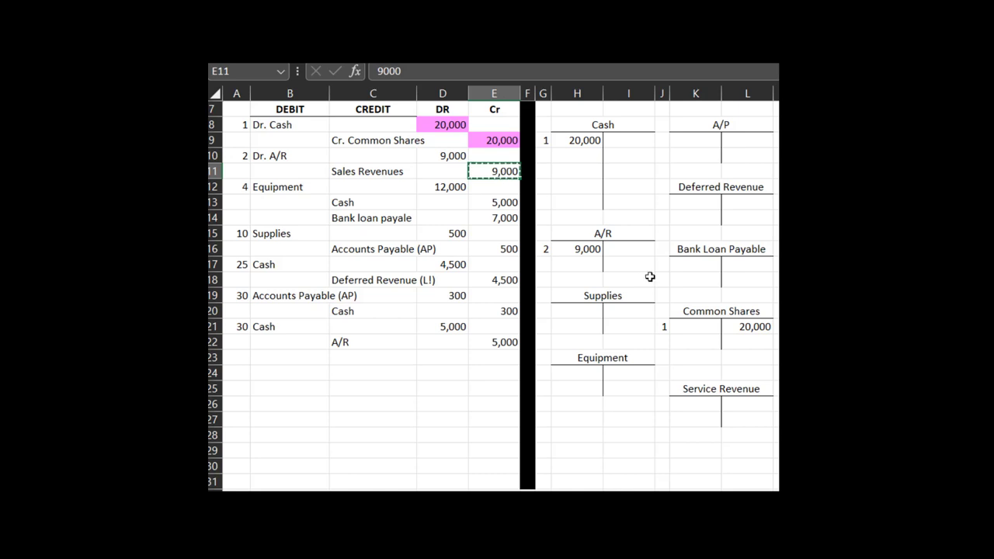
click(736, 405)
key(ctrl+v)
click(661, 404)
text(2)
click(687, 439)
click(738, 416)
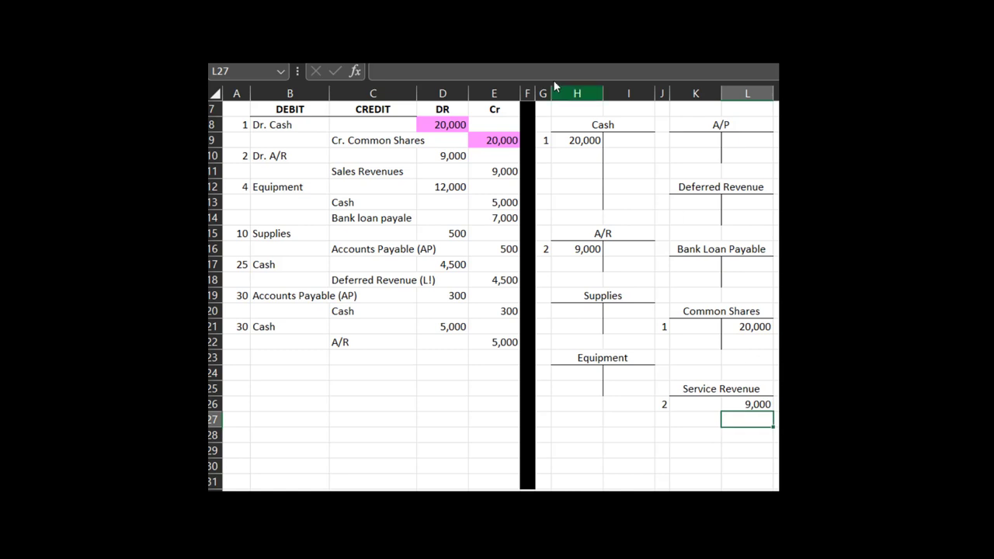
click(285, 68)
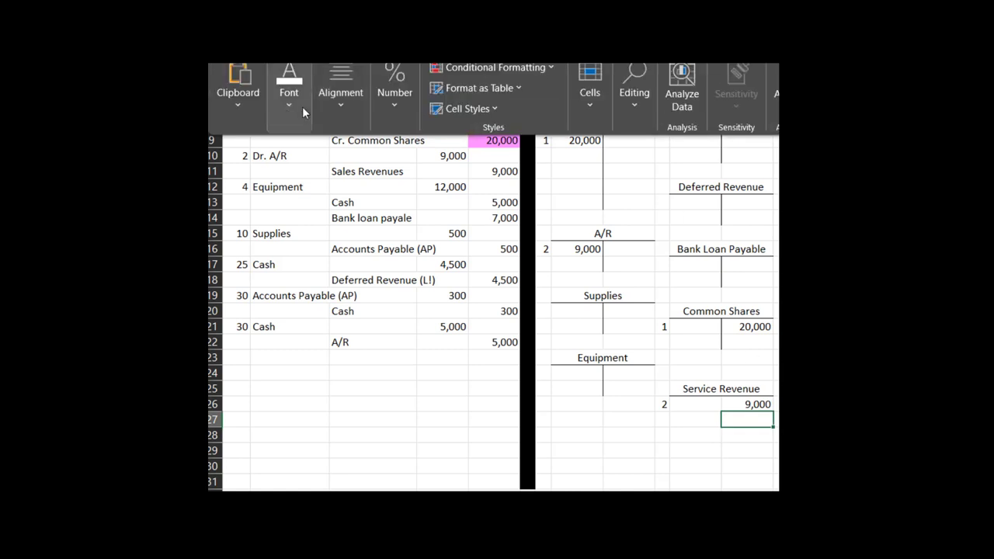
click(301, 106)
key(Escape)
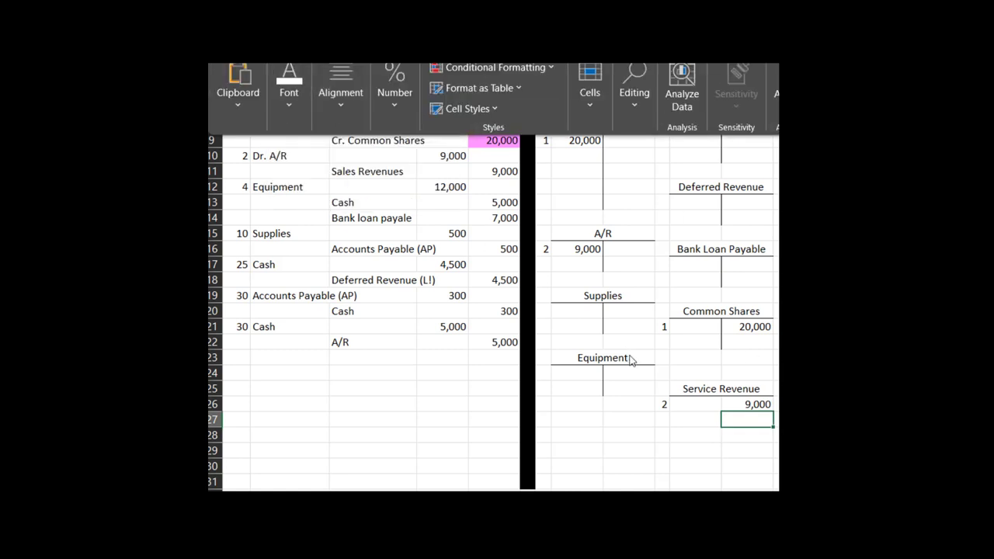
key(Escape)
click(747, 435)
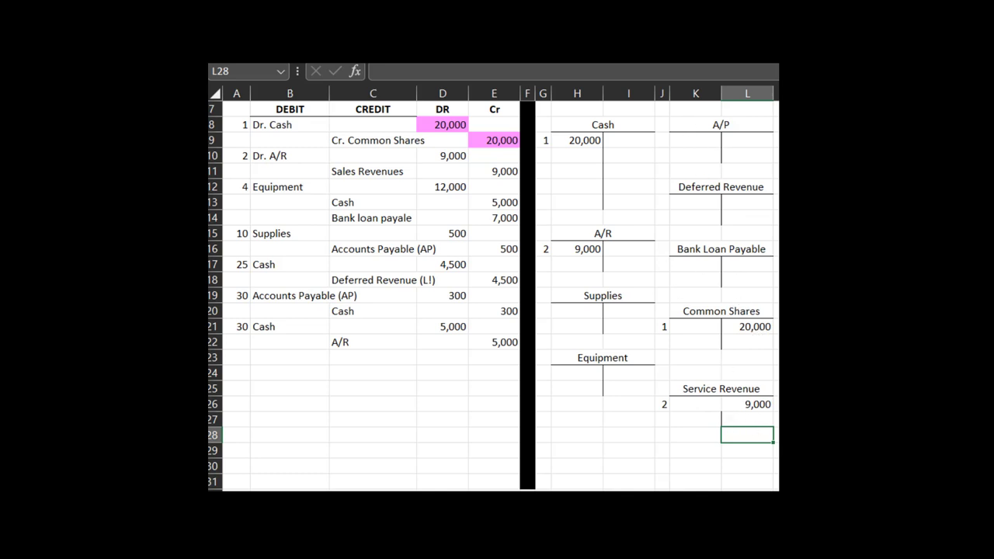
- Mark both September 2 amounts, D10 and E11, as posted with the pink fill colour
click(454, 155)
ctrl+click(506, 170)
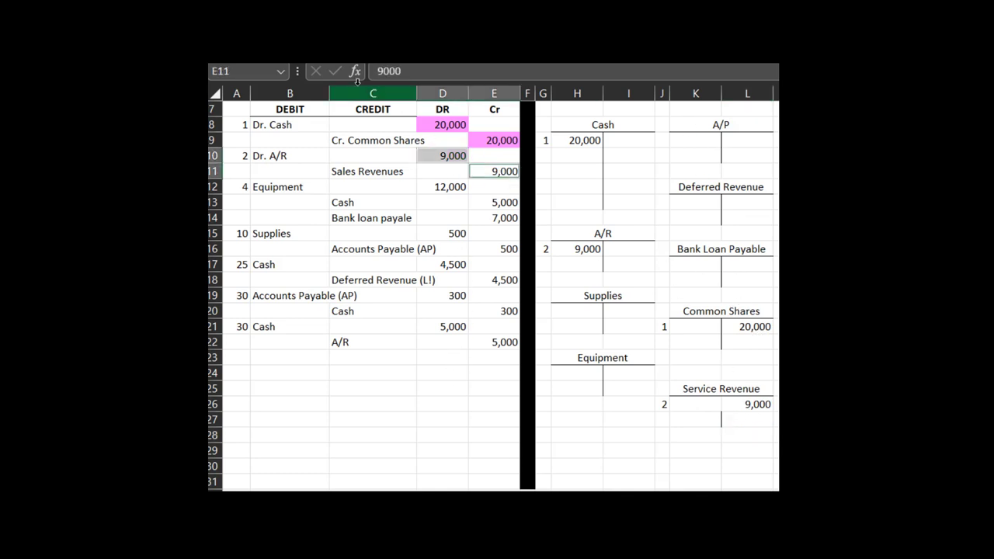
click(285, 68)
click(345, 108)
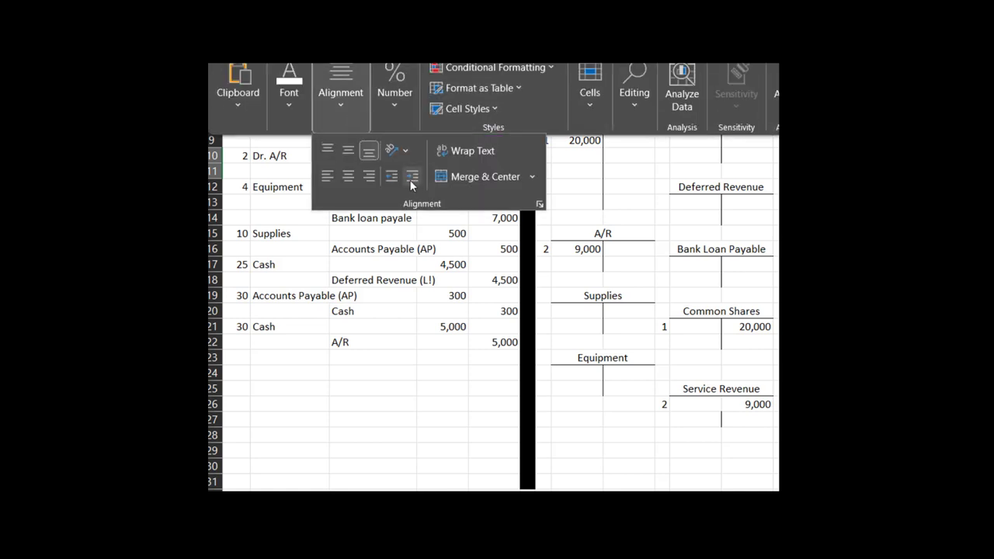
click(298, 107)
click(395, 179)
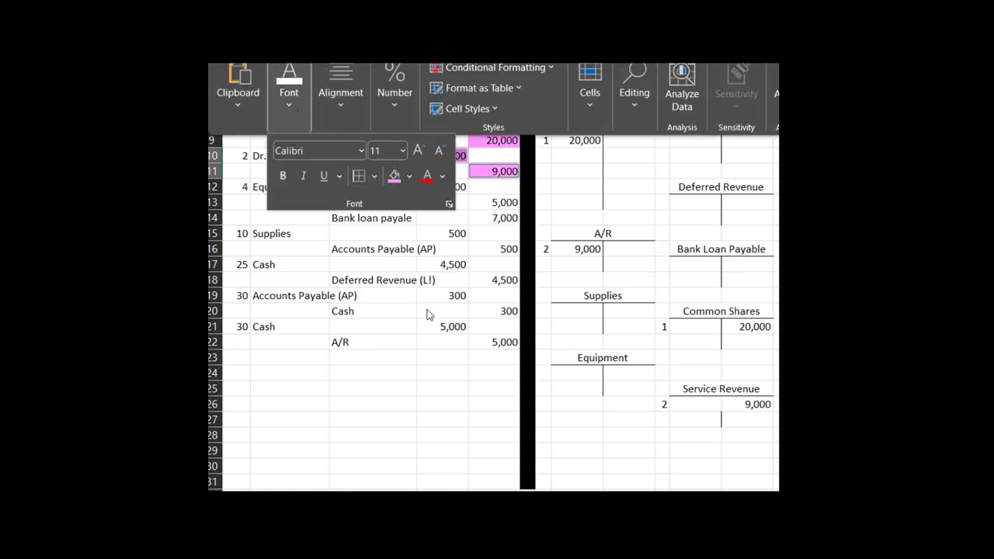
click(428, 301)
click(584, 249)
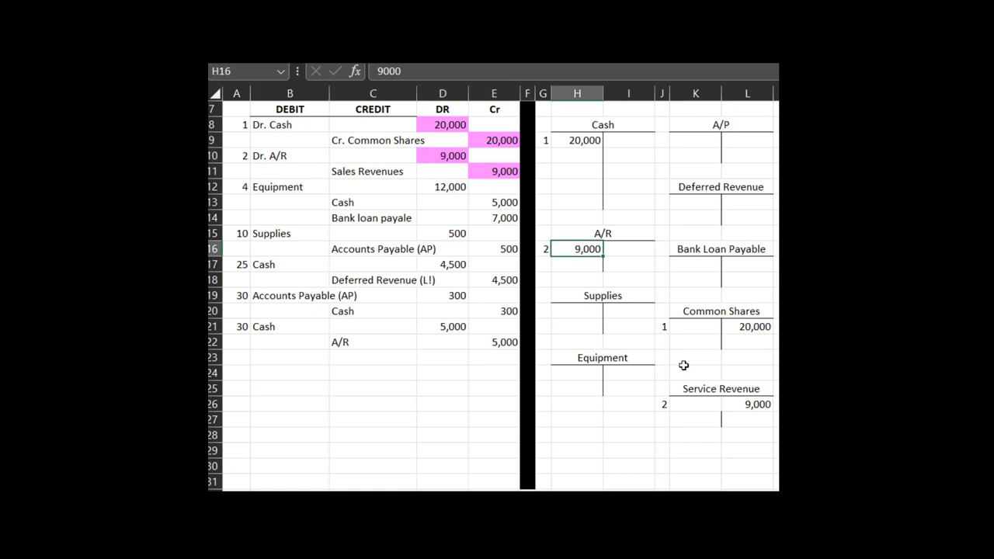
click(745, 406)
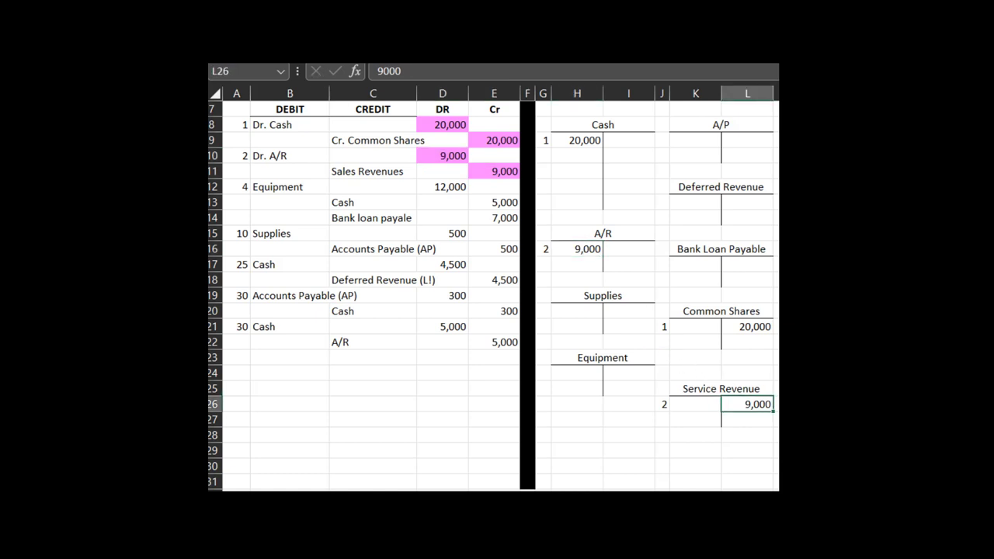
click(353, 114)
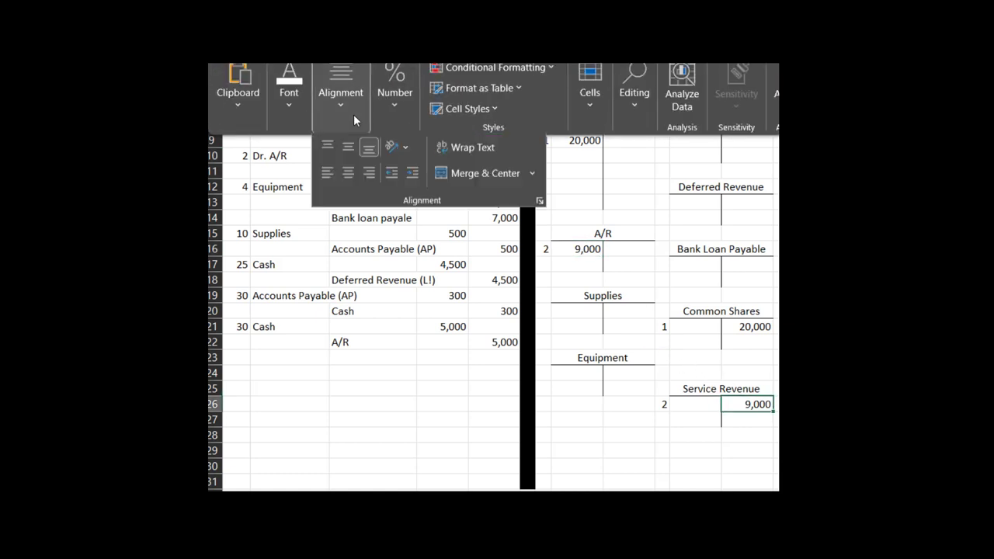
click(311, 114)
click(691, 432)
click(709, 466)
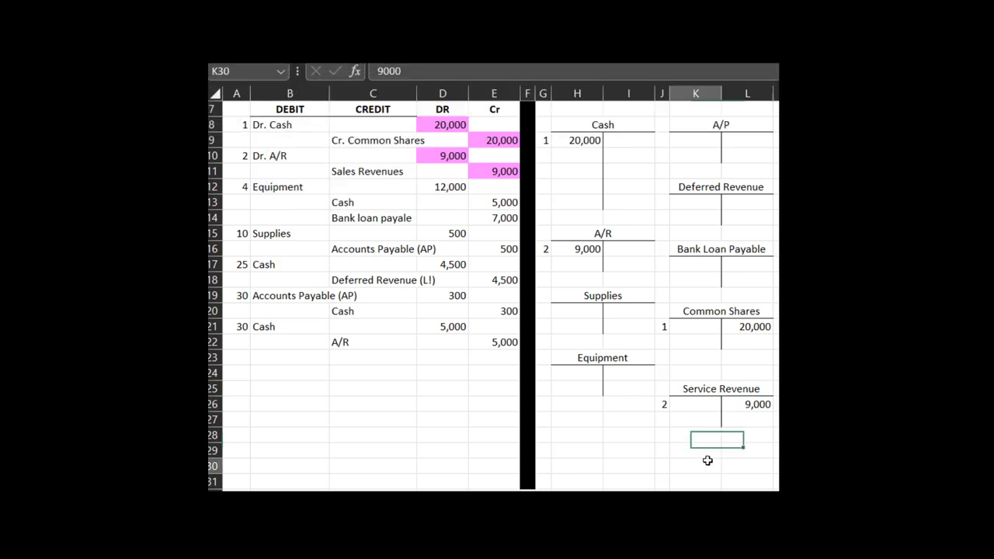
- Post the September 4 Equipment debit of 12,000 by copying D12 to H24, and enter the date 4 in G24
click(311, 186)
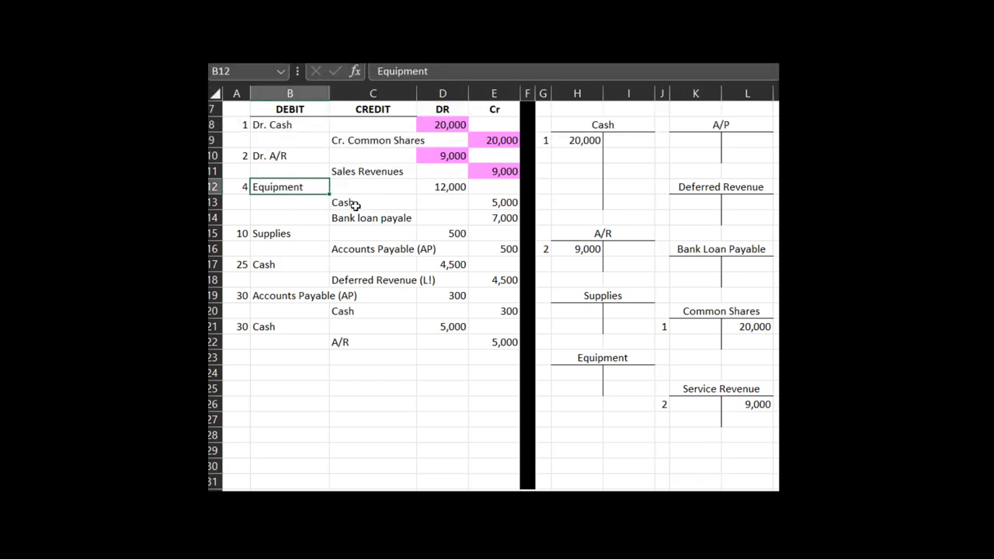
click(446, 187)
key(ctrl+c)
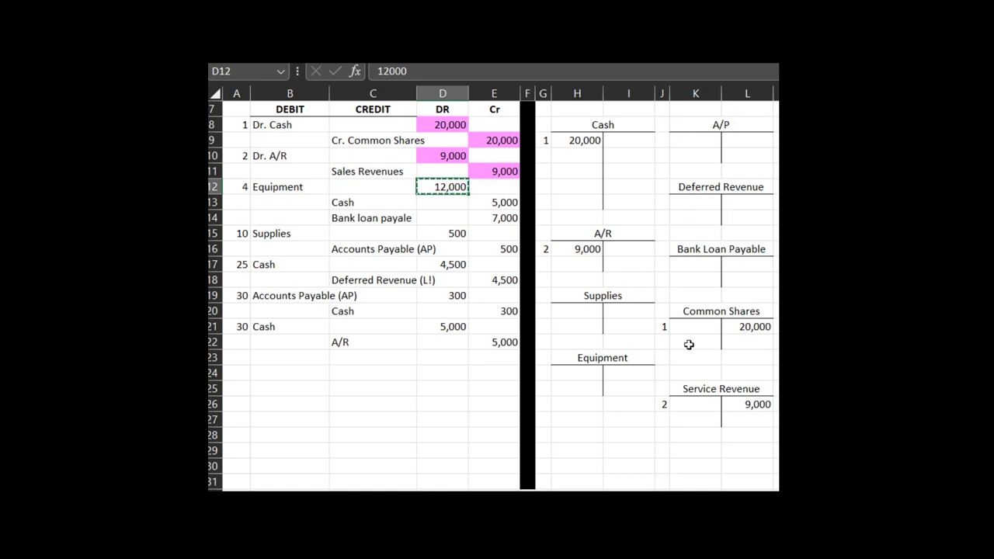
click(583, 373)
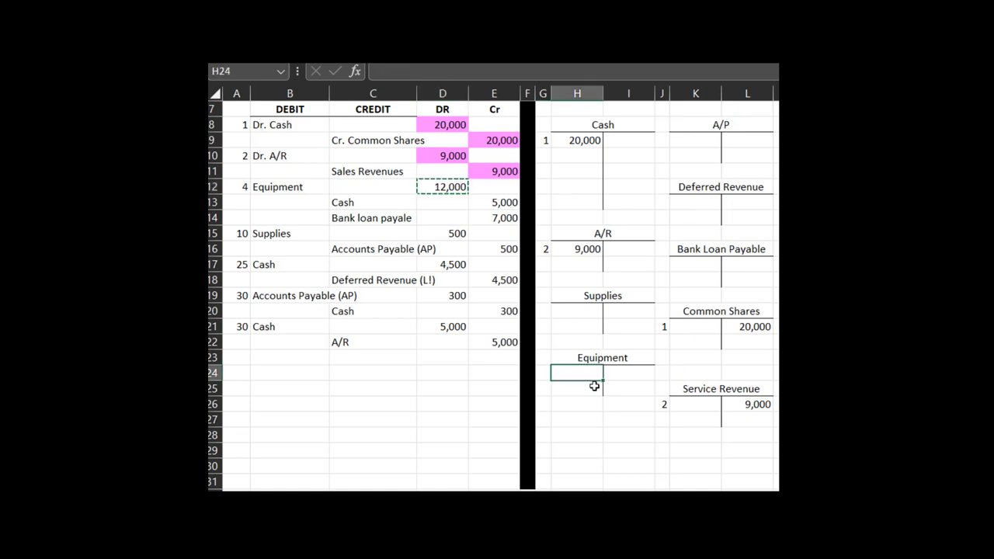
key(ctrl+v)
click(633, 410)
click(583, 373)
click(546, 373)
text(4)
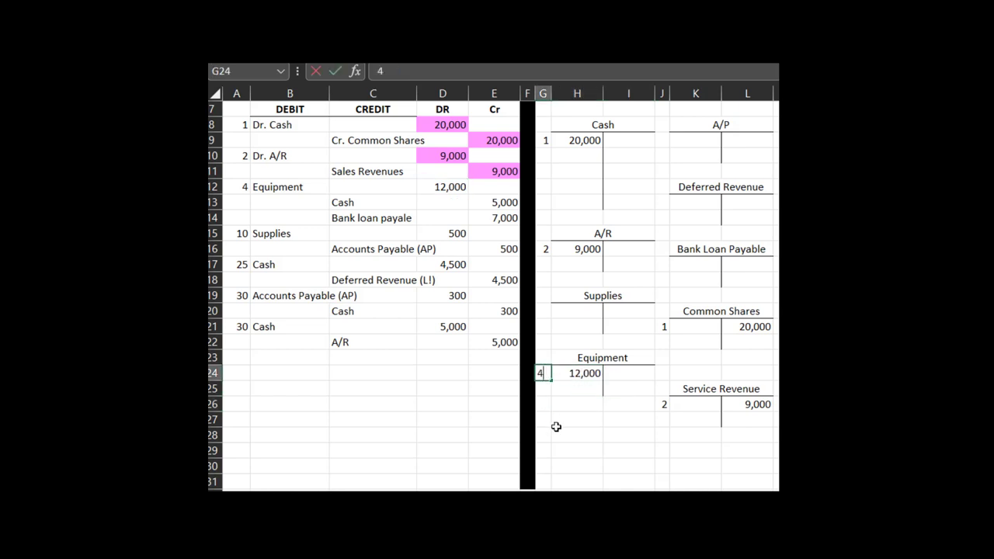
click(593, 402)
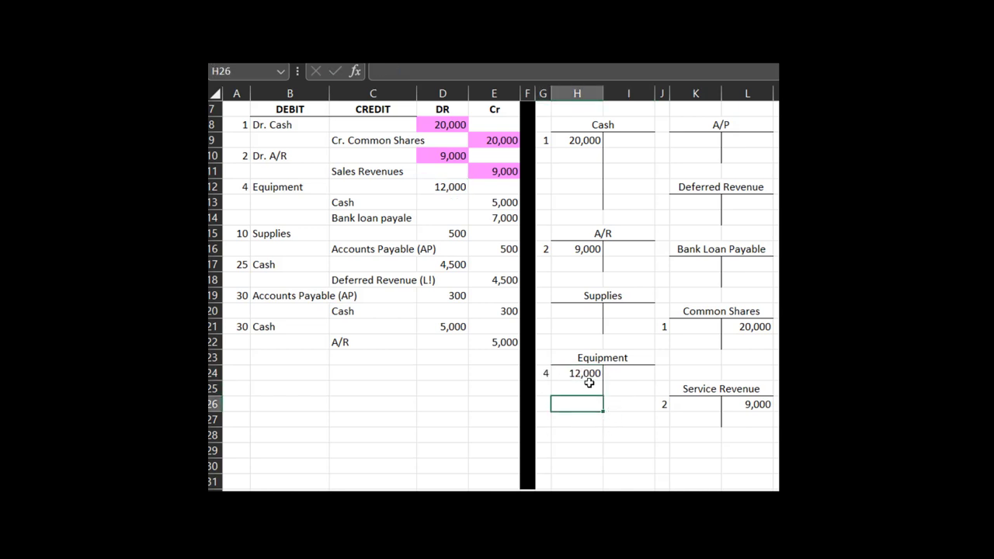
click(587, 377)
- Post the September 4 Cash credit by entering 5,000 in I10 and the date 4 in G10
mouse_move(507, 203)
mouse_down()
mouse_move(505, 215)
mouse_move(510, 204)
mouse_up()
click(629, 155)
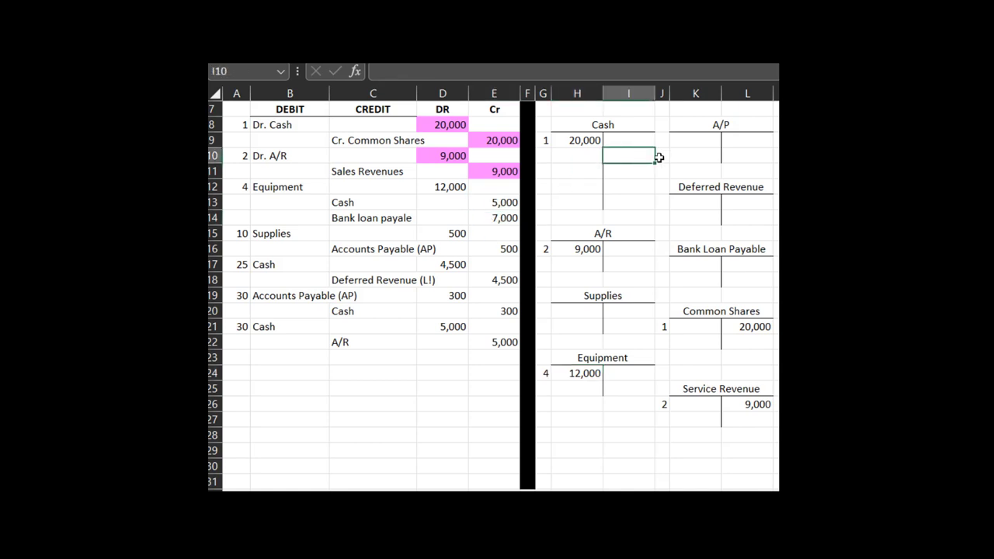
click(546, 157)
text(4)
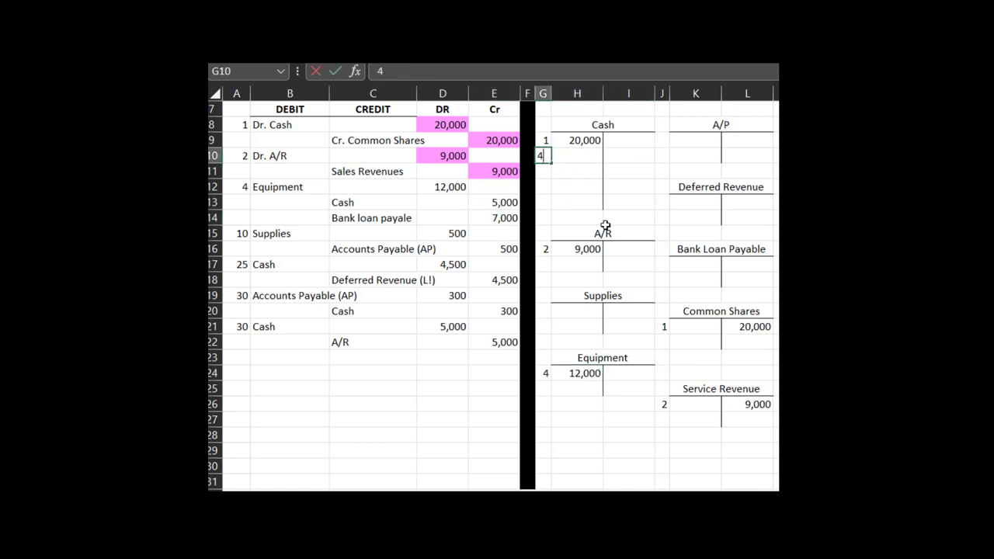
click(614, 219)
click(647, 161)
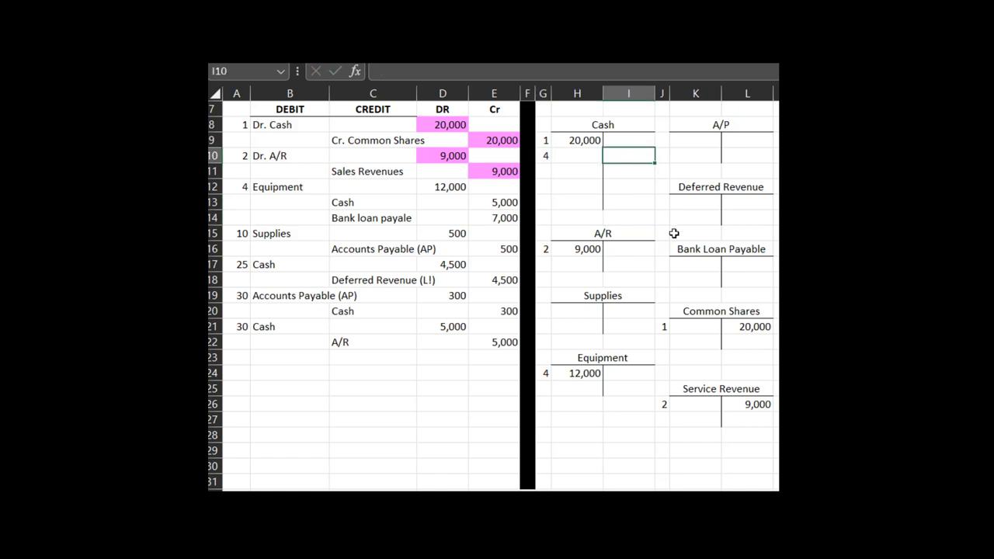
text(5000)
key(Return)
key(Up)
text(5,000)
key(Return)
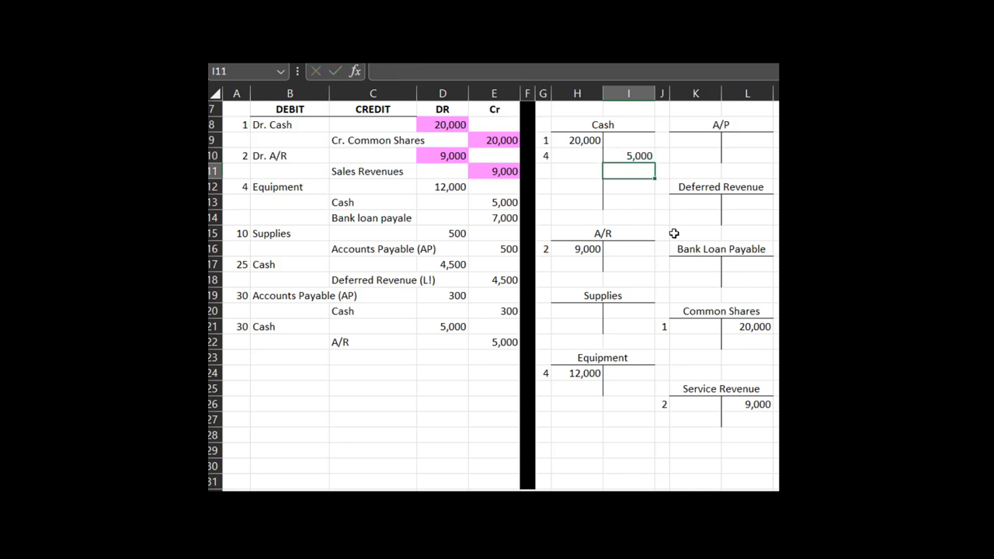
- Post the September 4 bank loan credit under Bank Loan Payable, entering the date 4 in J17 and 7,000 in L17
click(513, 220)
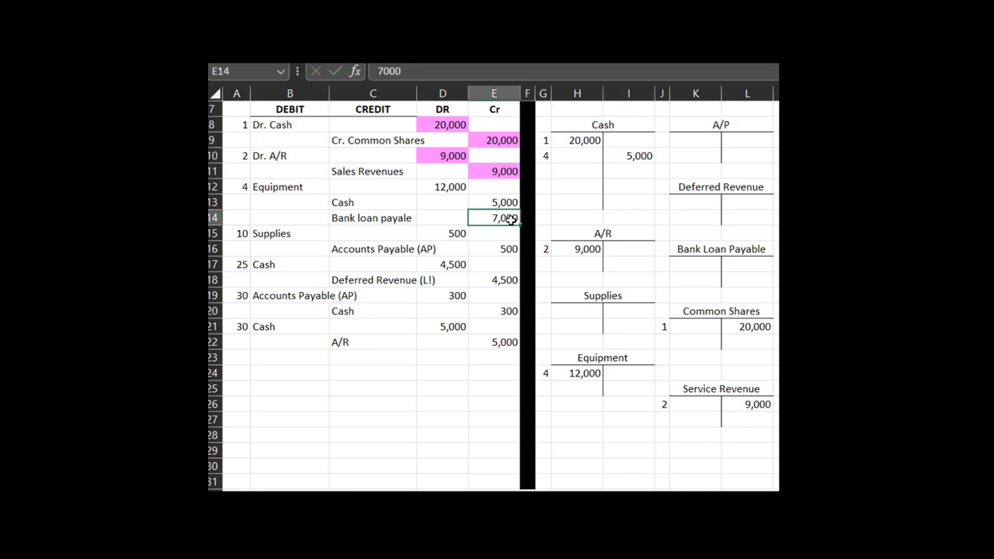
click(665, 266)
text(5)
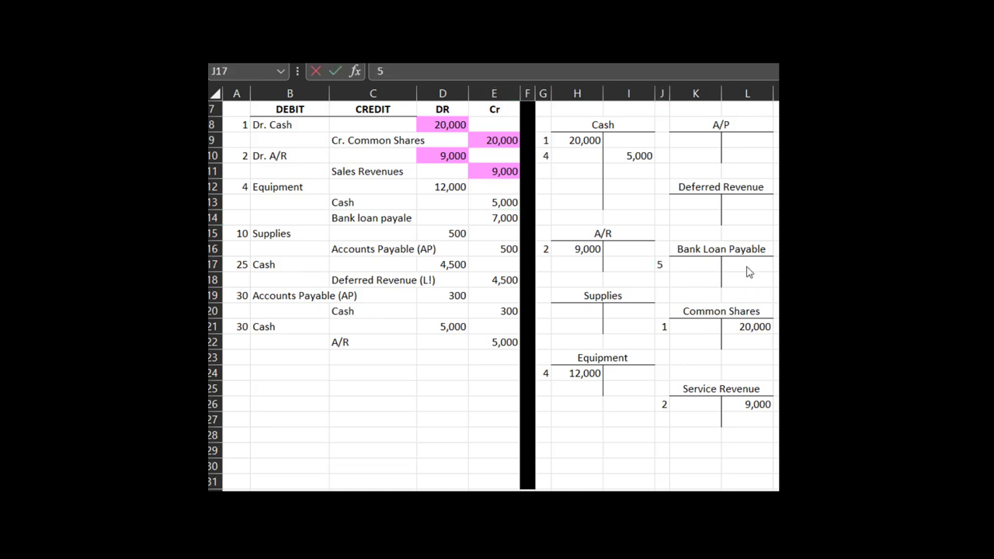
click(669, 264)
key(Return)
key(Up)
key(Right)
key(Right)
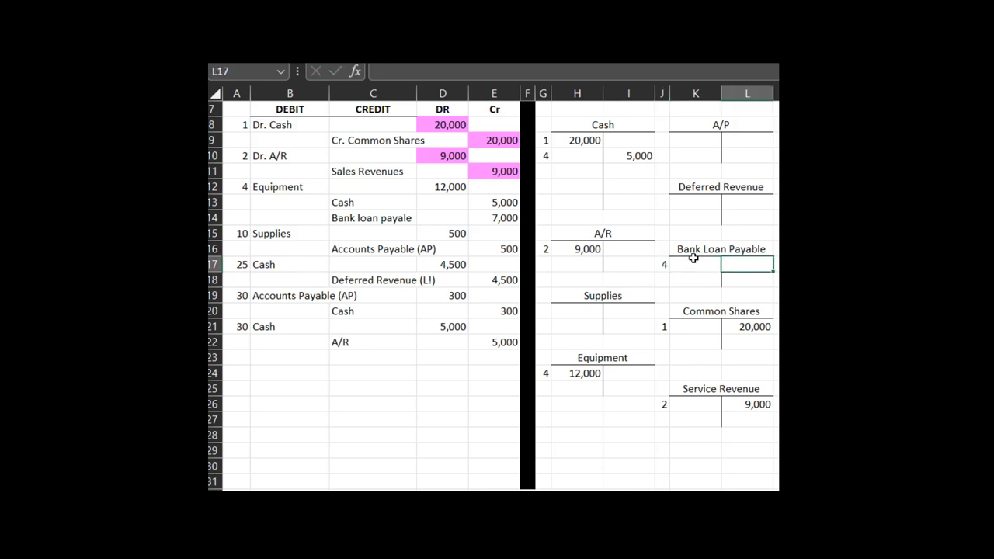
text(7,000)
key(Return)
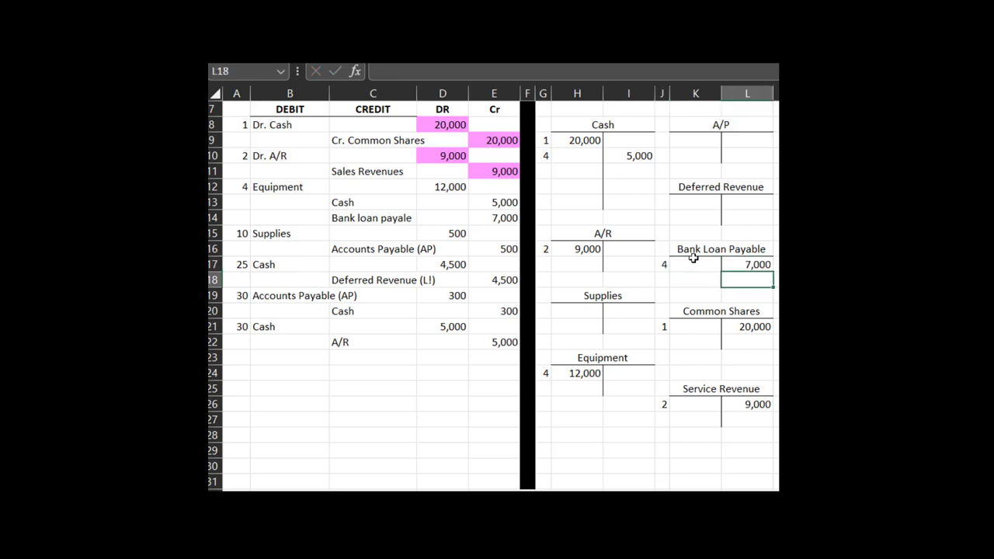
- Mark the three September 4 journal amounts, D12, E13 and E14, as posted with the pink fill colour
click(757, 265)
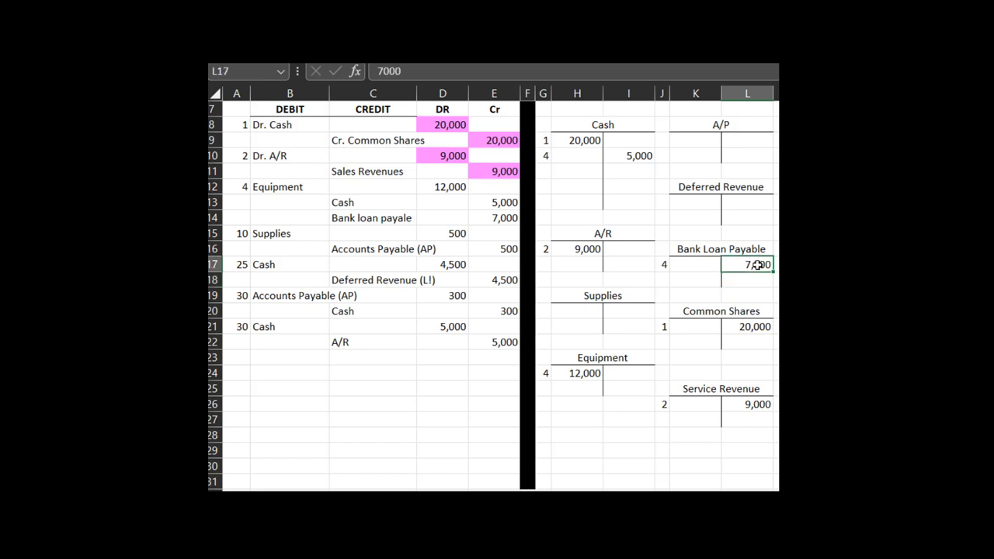
ctrl+click(638, 153)
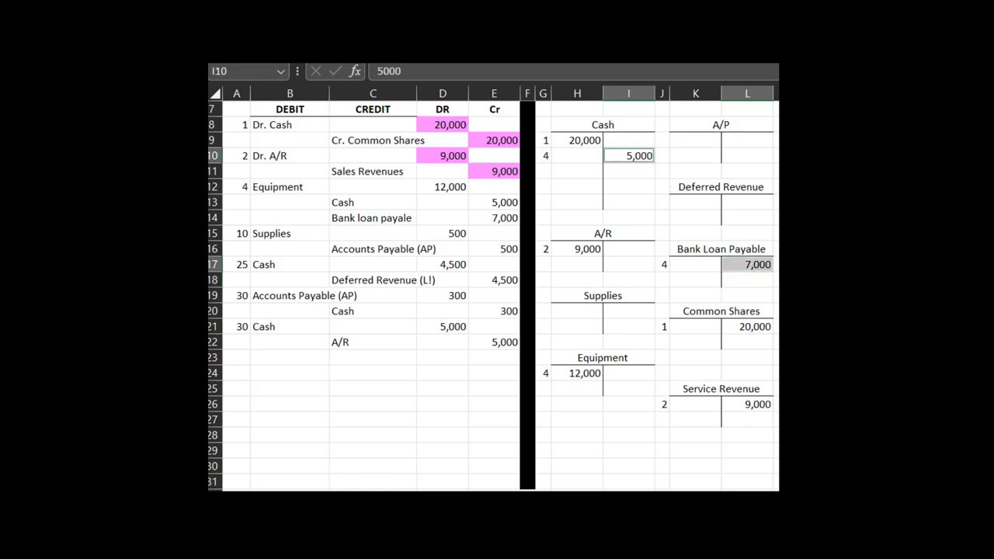
click(622, 192)
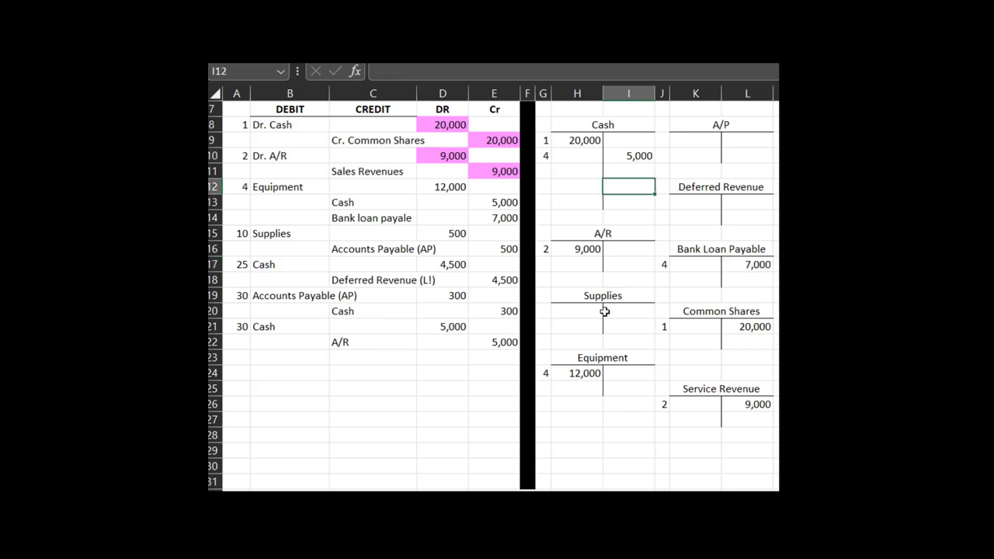
click(586, 374)
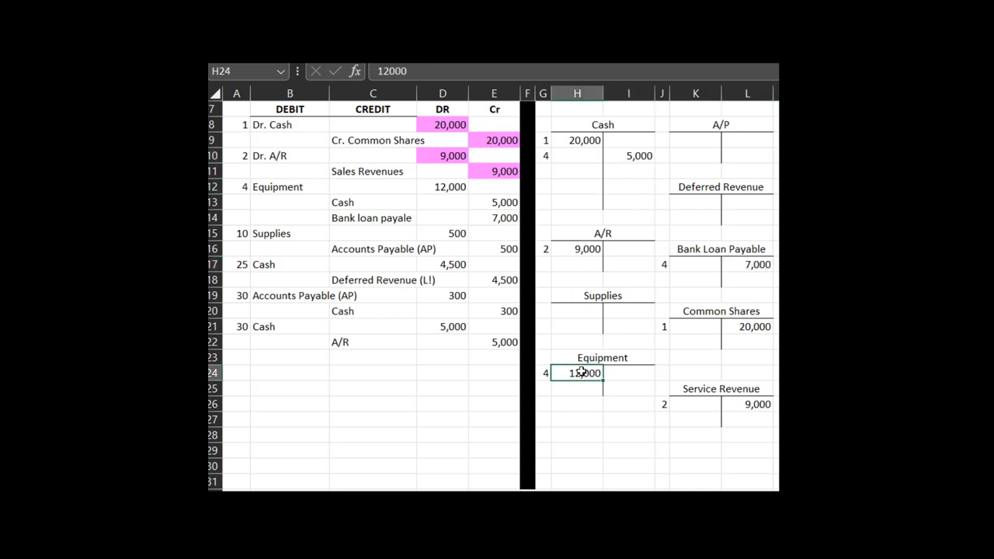
click(427, 232)
click(449, 189)
drag(497, 202, 490, 216)
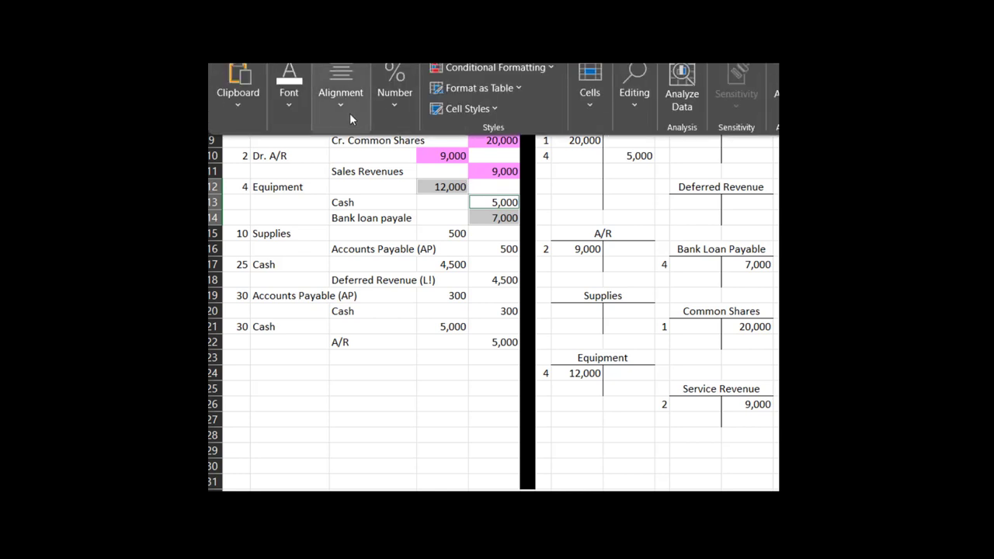
click(351, 111)
click(293, 112)
click(293, 112)
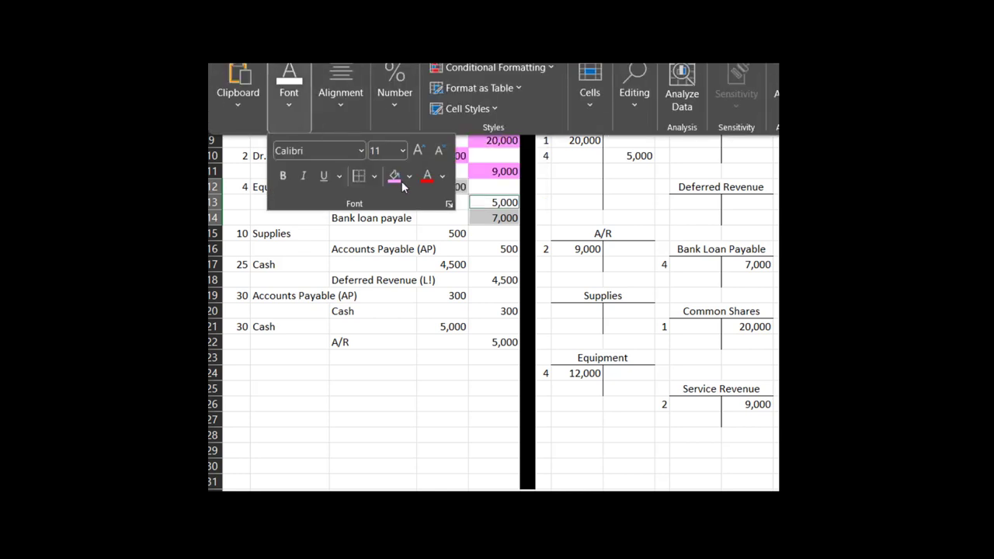
click(395, 179)
click(404, 314)
click(365, 254)
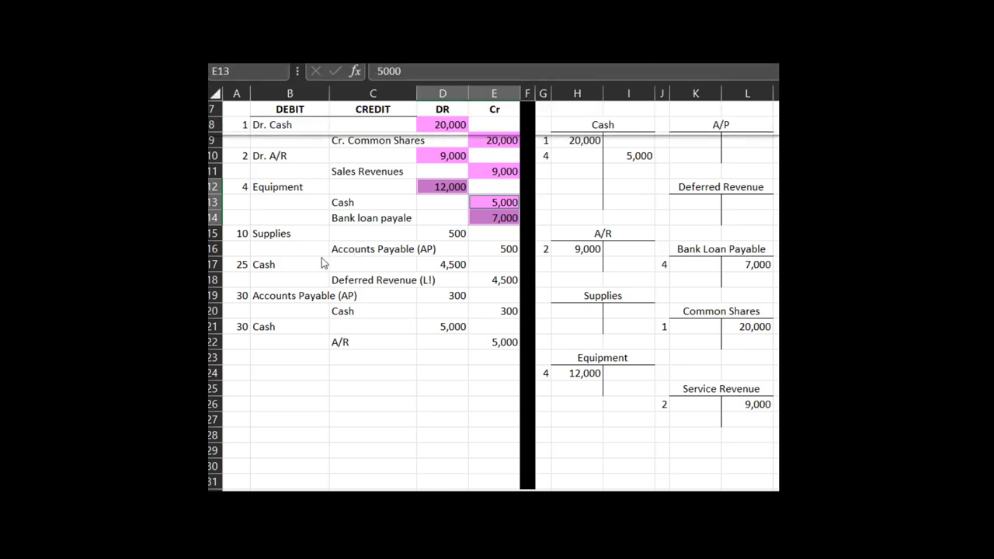
- Review the remaining journal entries against the T accounts, then compare the Cash account's debit and credit columns
click(279, 236)
drag(280, 235, 506, 345)
click(475, 404)
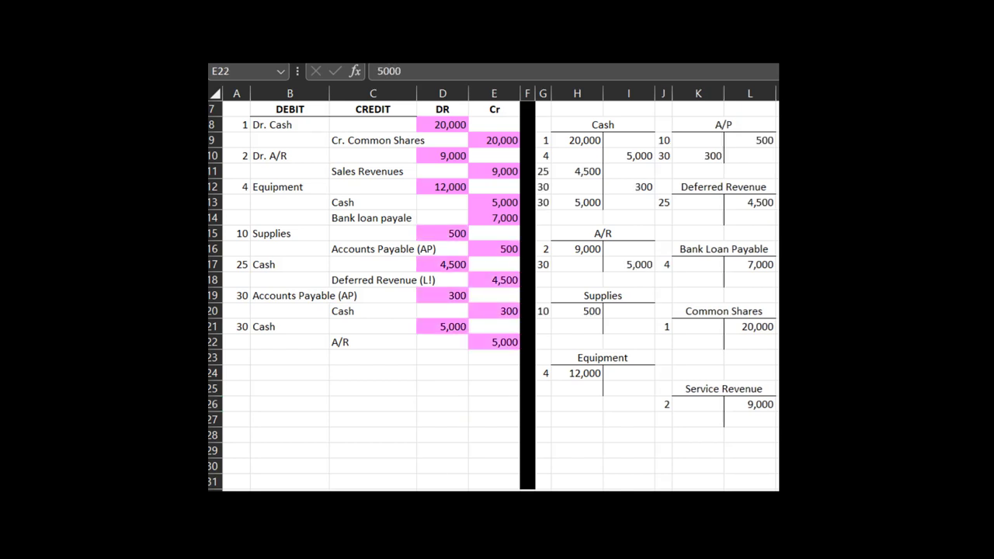
key(shift+Left)
key(shift+Up)
drag(443, 212, 494, 342)
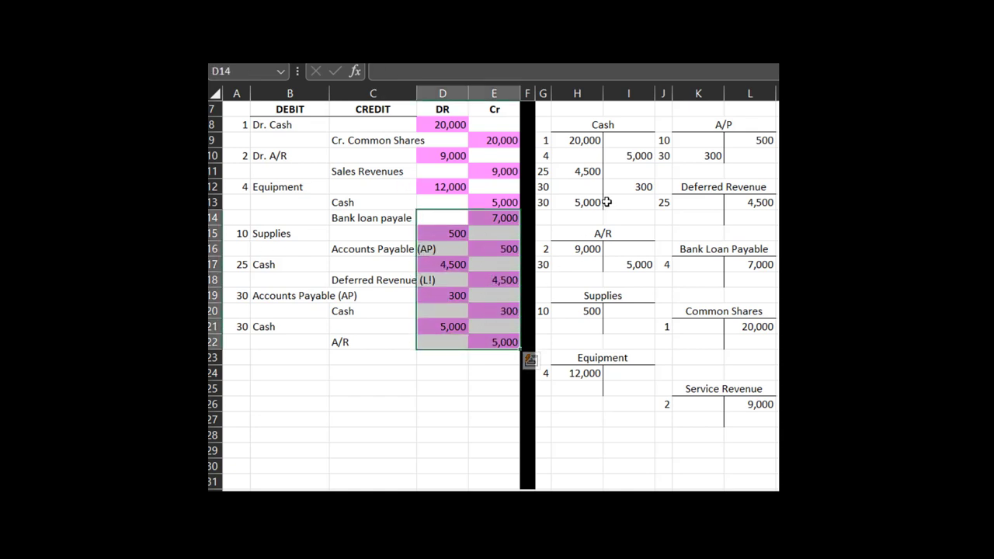
drag(602, 126, 588, 371)
click(576, 419)
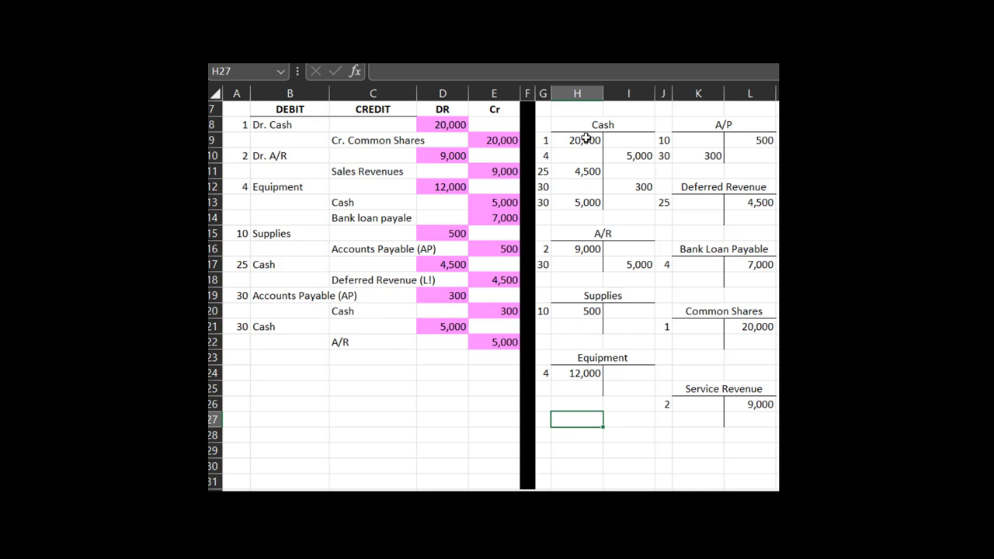
drag(586, 137, 581, 202)
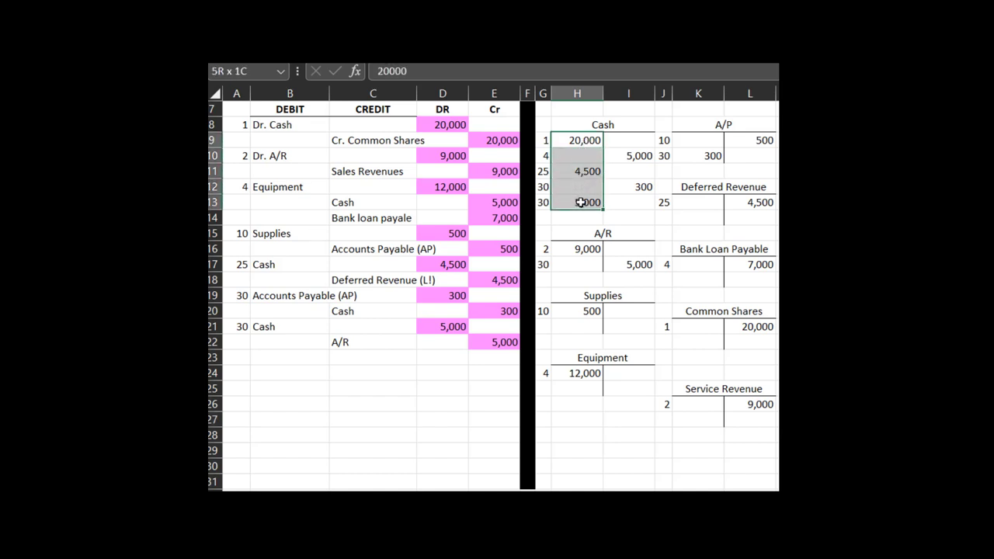
drag(640, 141, 636, 187)
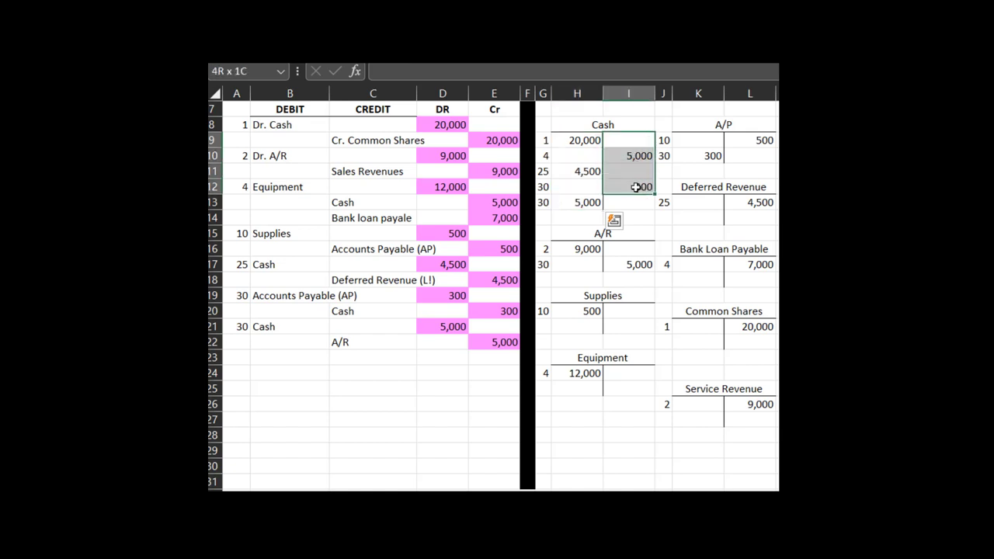
drag(582, 138, 582, 200)
click(637, 211)
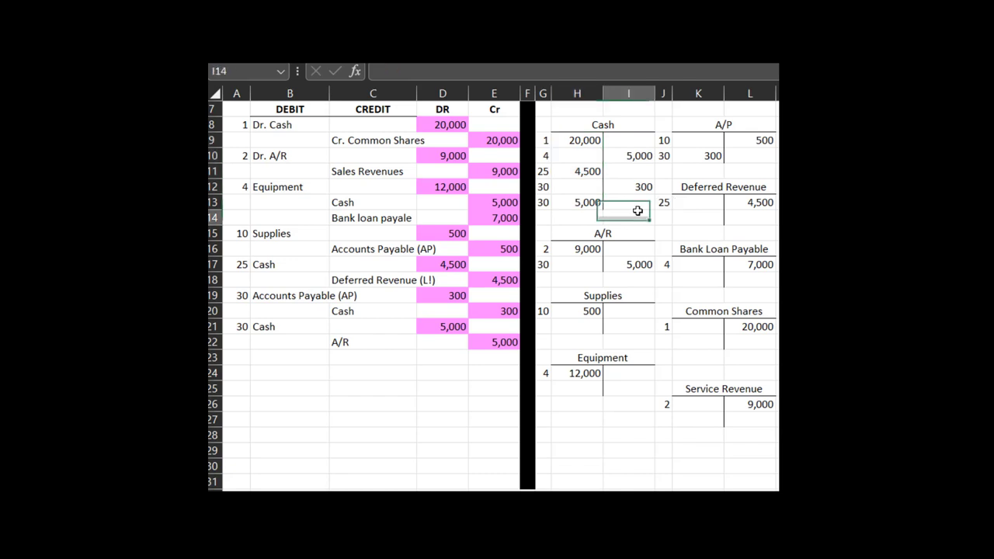
drag(583, 139, 581, 201)
- Add a bottom border beneath the last row of the Cash T account, H13:I13
drag(636, 142, 606, 201)
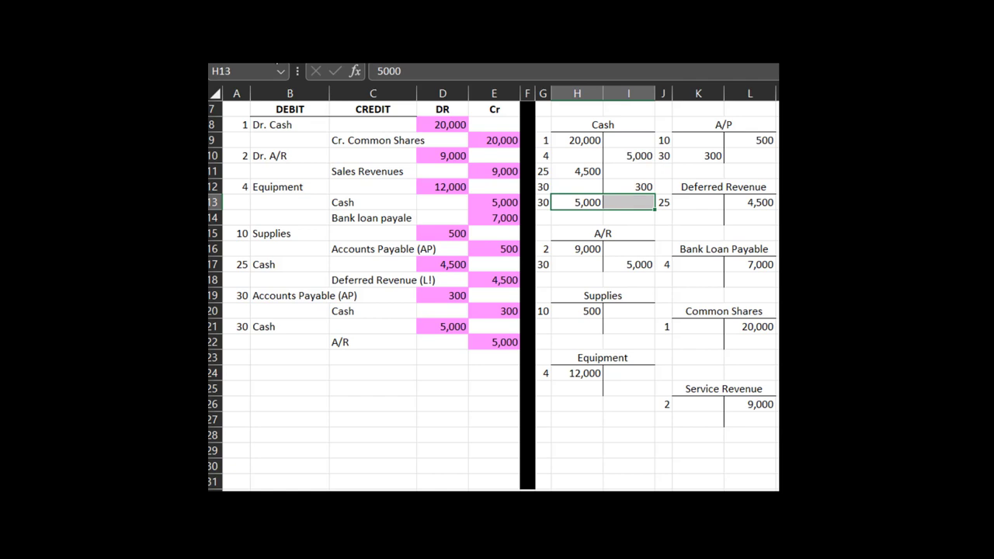
click(355, 59)
click(350, 116)
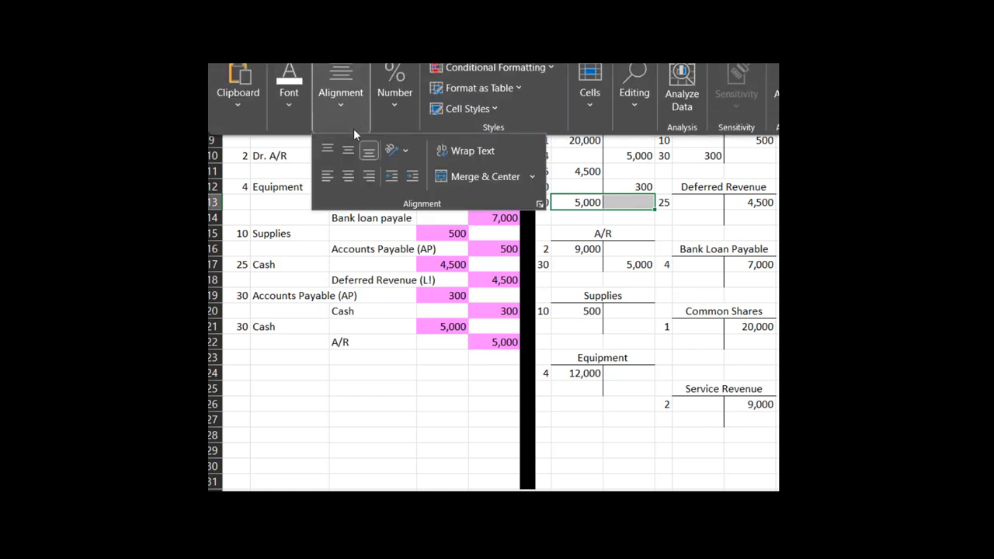
click(294, 108)
click(375, 176)
click(392, 222)
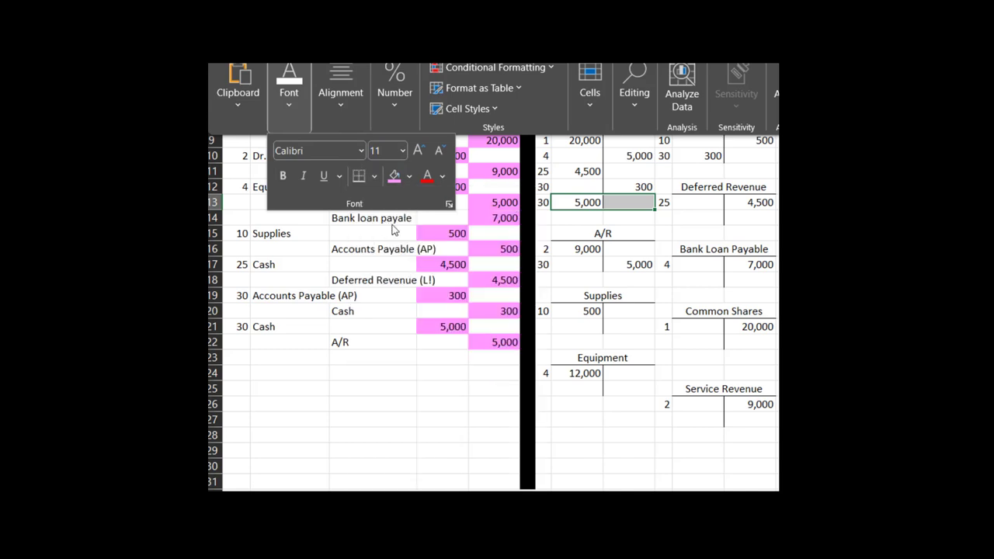
- Calculate the Cash account's ending balance in H14 with the formula =SUM(H9:H13)-I10-I12
click(591, 219)
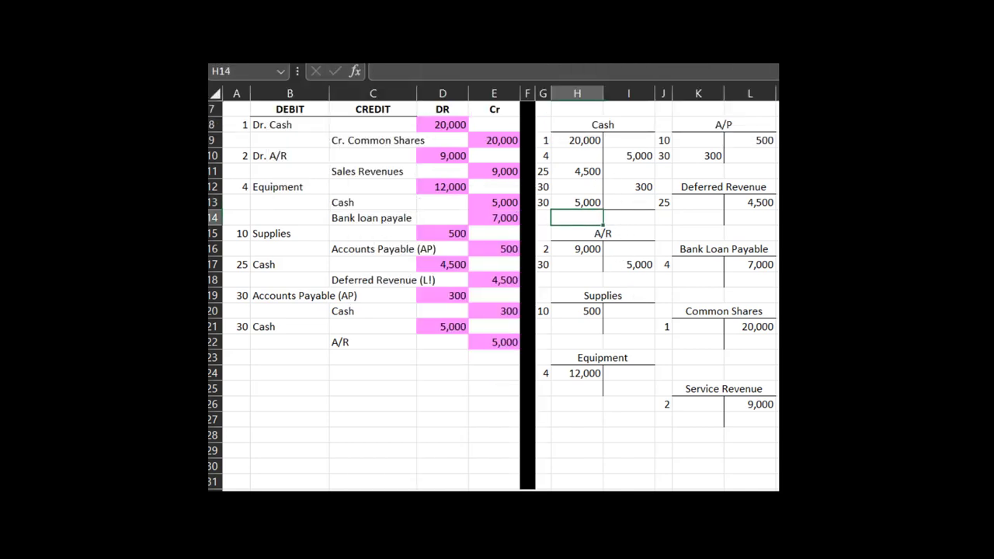
click(543, 59)
click(276, 68)
drag(584, 142, 584, 204)
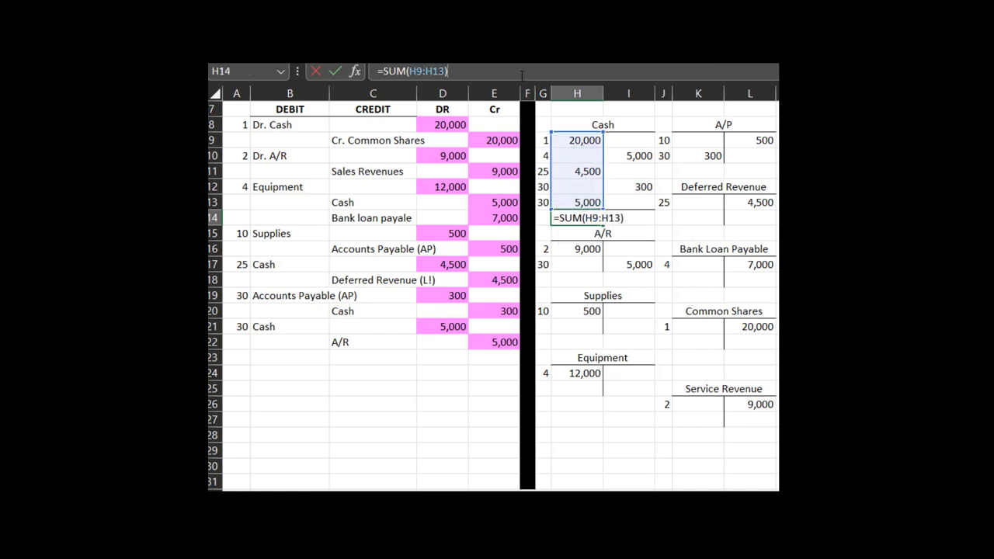
click(642, 157)
text(-)
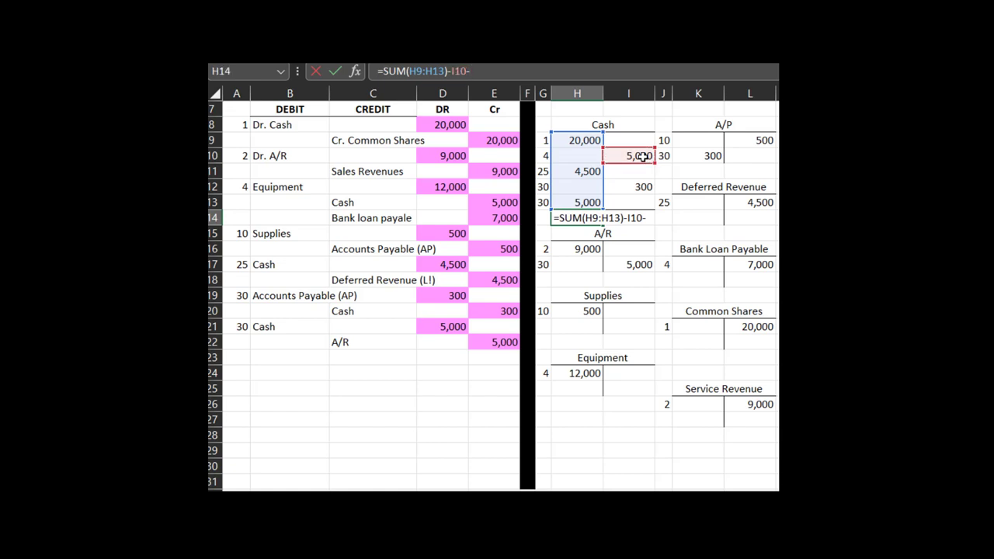
click(636, 188)
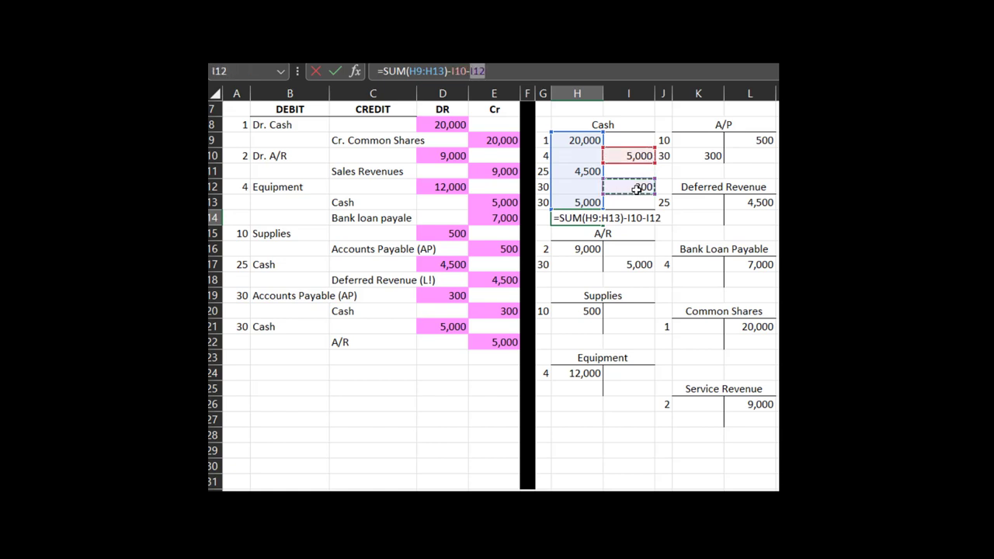
key(Return)
key(Up)
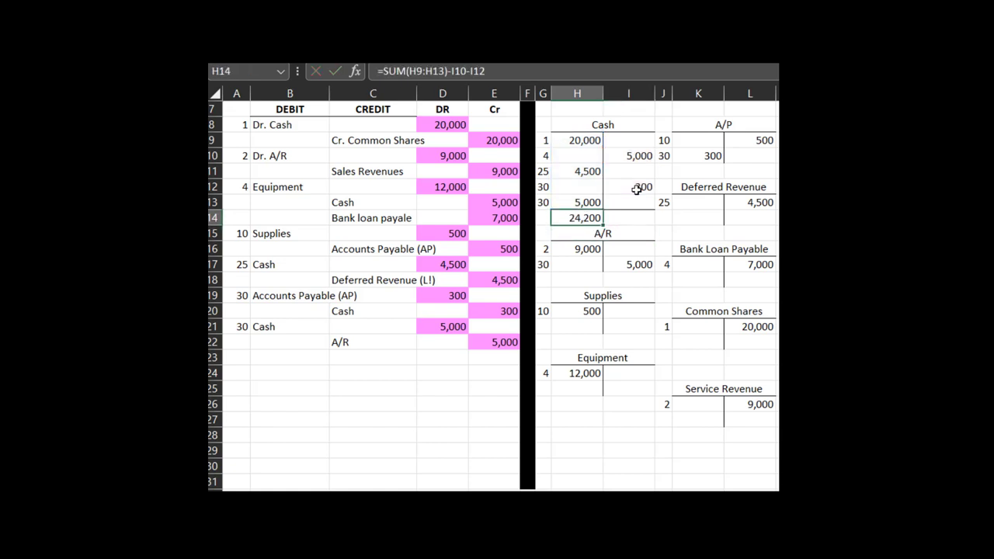
- Label the Cash ending balance row with "E." in G14
click(549, 220)
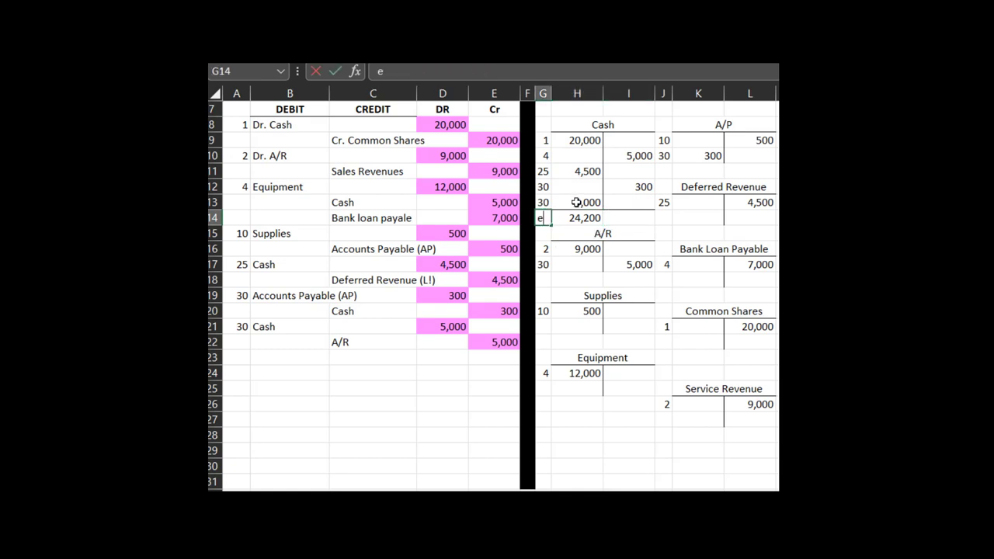
text(E.)
key(Return)
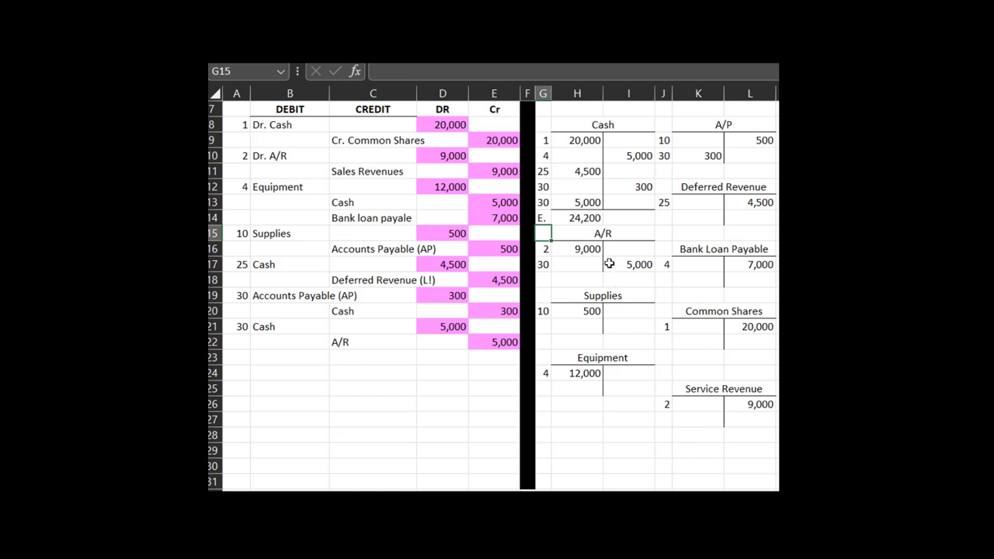
click(588, 220)
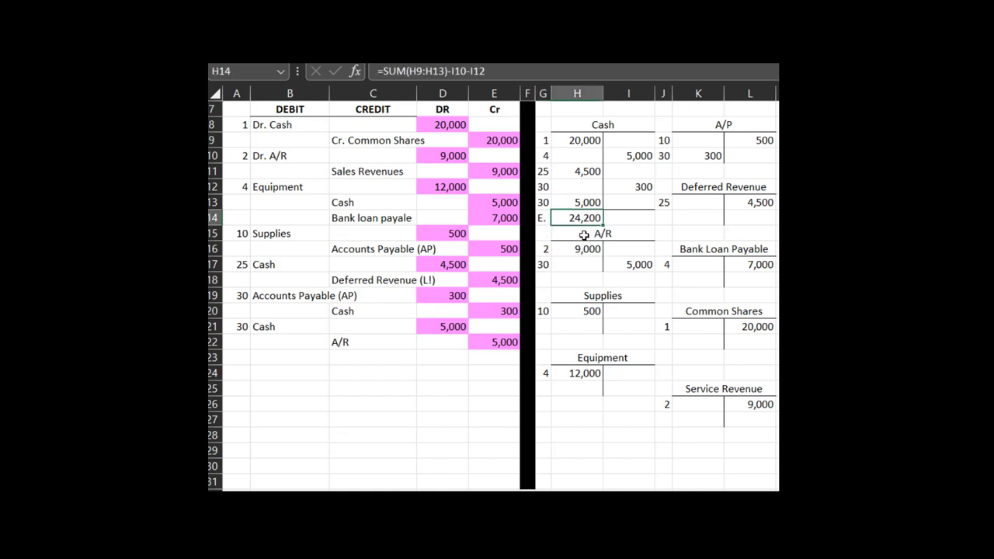
click(212, 233)
right_click(212, 233)
key(Escape)
click(579, 236)
drag(579, 236, 706, 381)
- Try to move the T account block G15:L27 down one row, then undo the move
click(544, 238)
drag(544, 238, 727, 419)
right_click(688, 388)
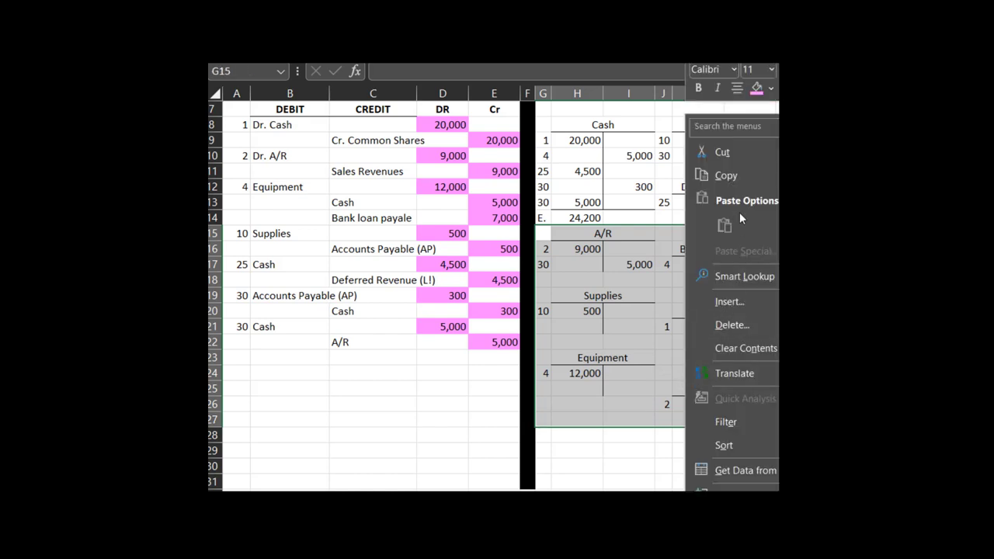
click(742, 156)
click(544, 247)
right_click(544, 247)
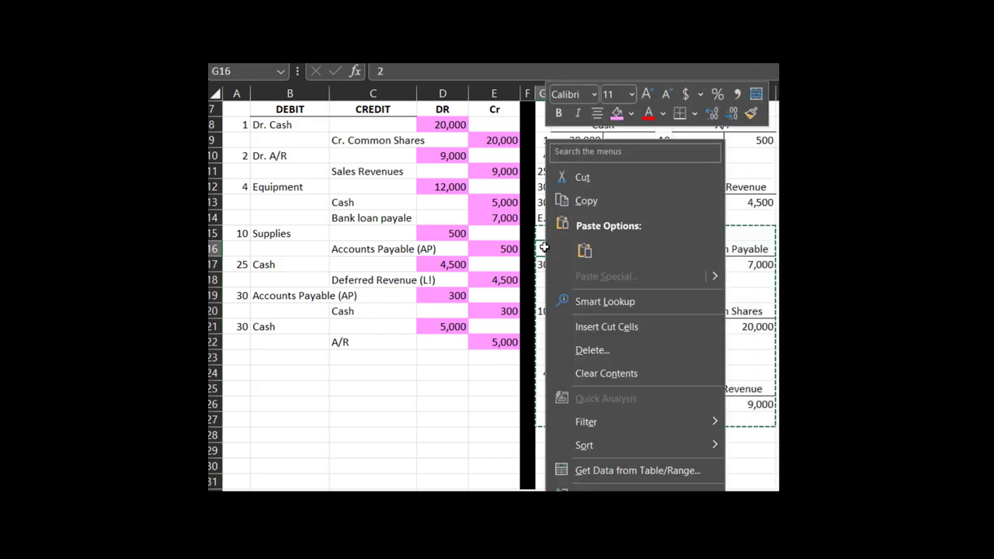
click(573, 249)
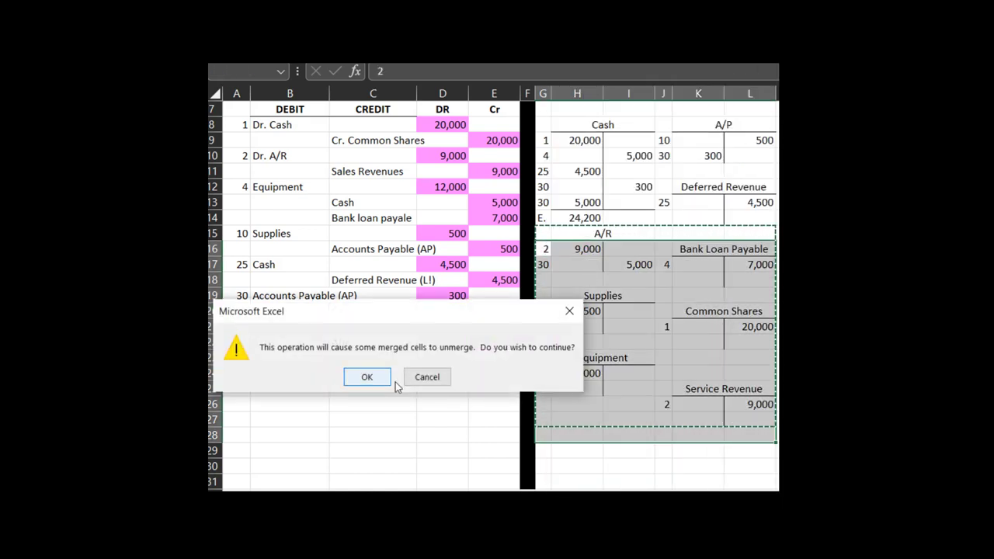
click(375, 377)
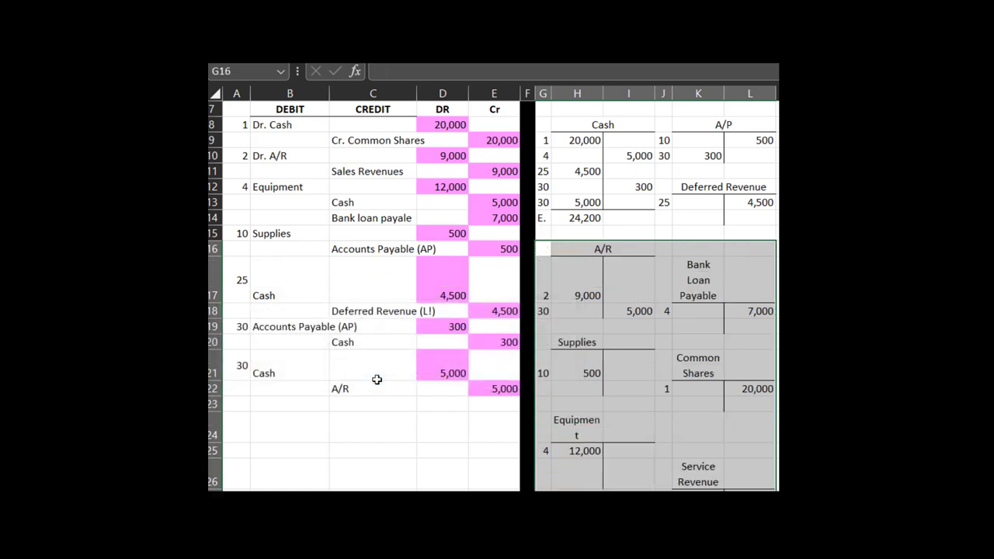
key(ctrl+z)
click(719, 342)
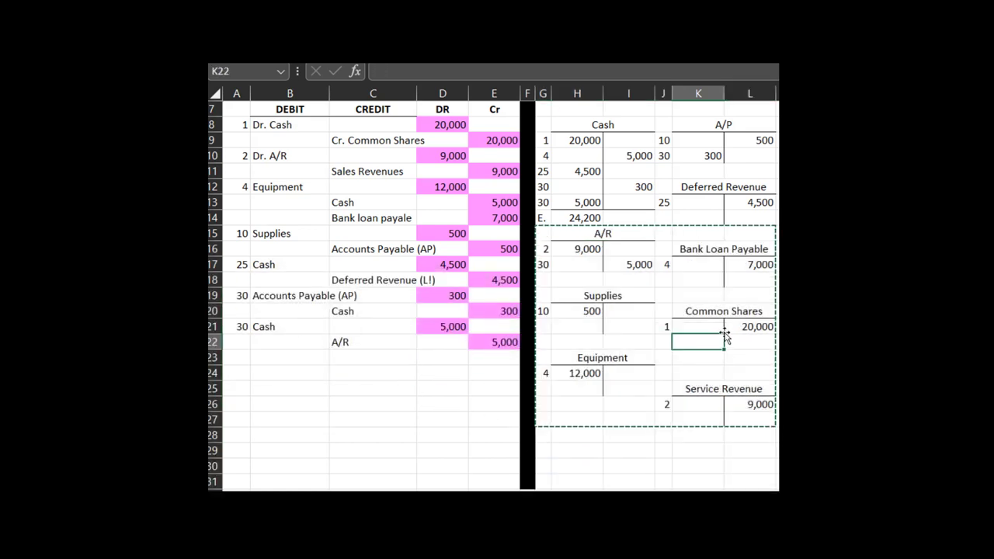
- Cancel the pending cut and insert a blank row above row 15 across the journal and T accounts
click(212, 233)
right_click(212, 233)
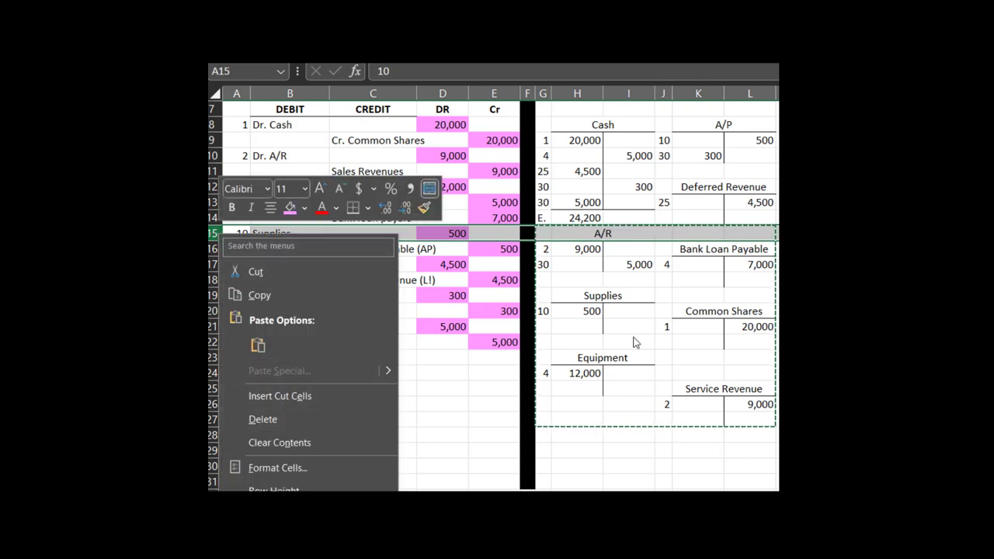
key(Escape)
key(Escape)
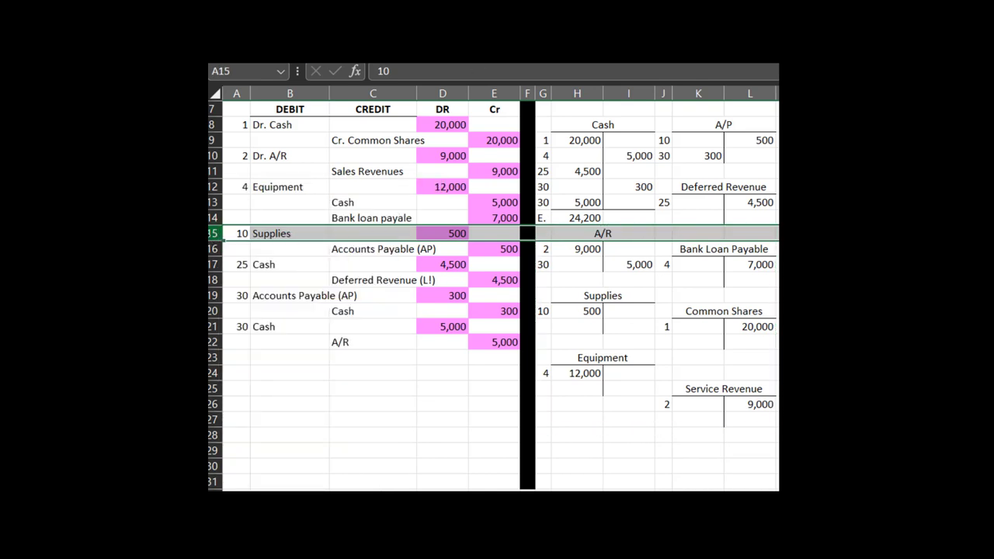
right_click(217, 238)
click(257, 396)
click(577, 388)
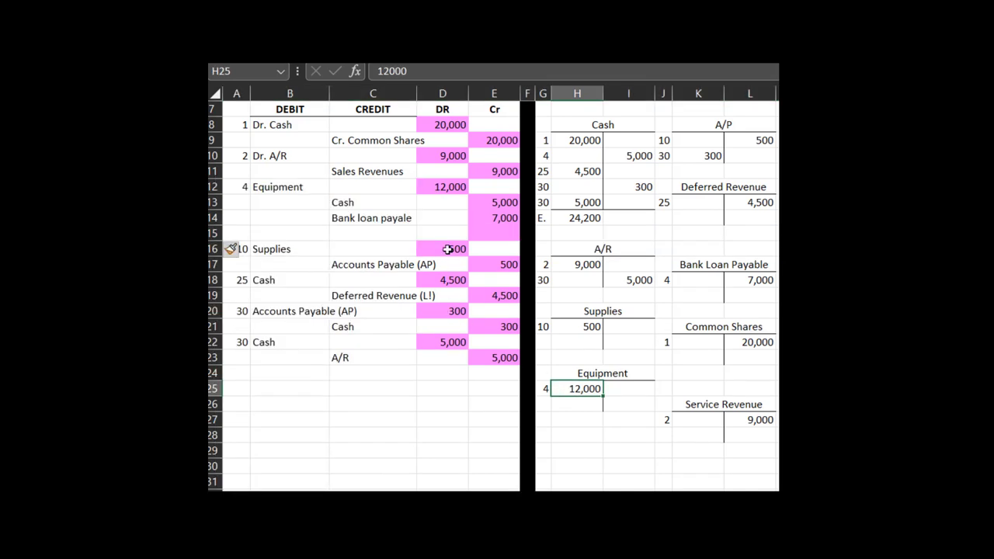
- Clear the pink fill from the blank cell E15 by copying the unfilled cell E16 over it
click(494, 233)
click(509, 246)
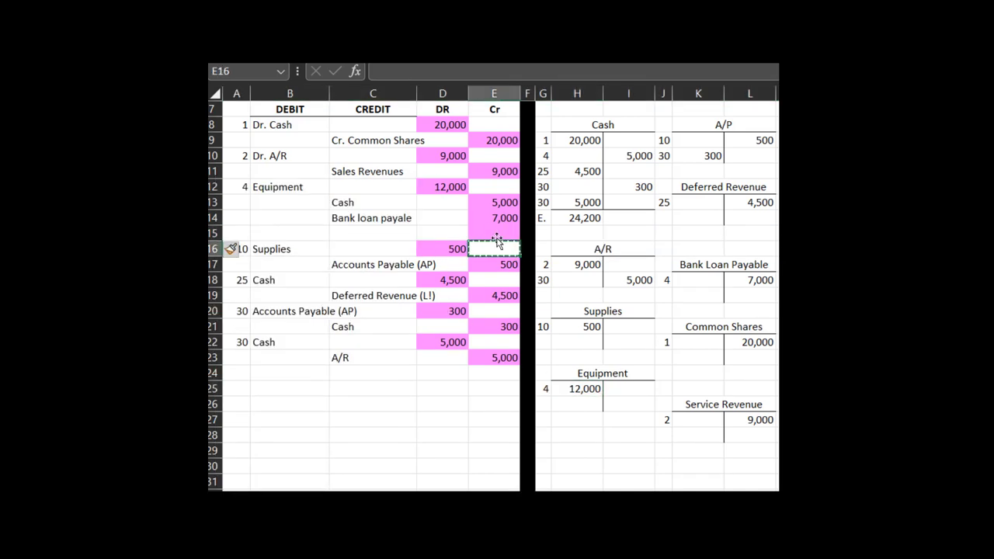
key(ctrl+c)
click(726, 264)
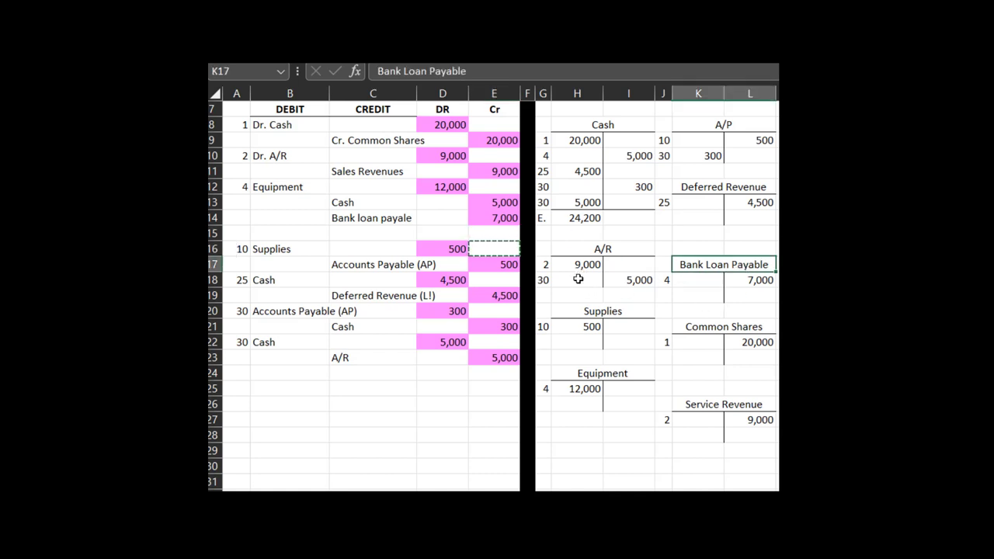
- Add a bottom border beneath the last row of the A/R T account, H18:I18
drag(581, 285, 604, 273)
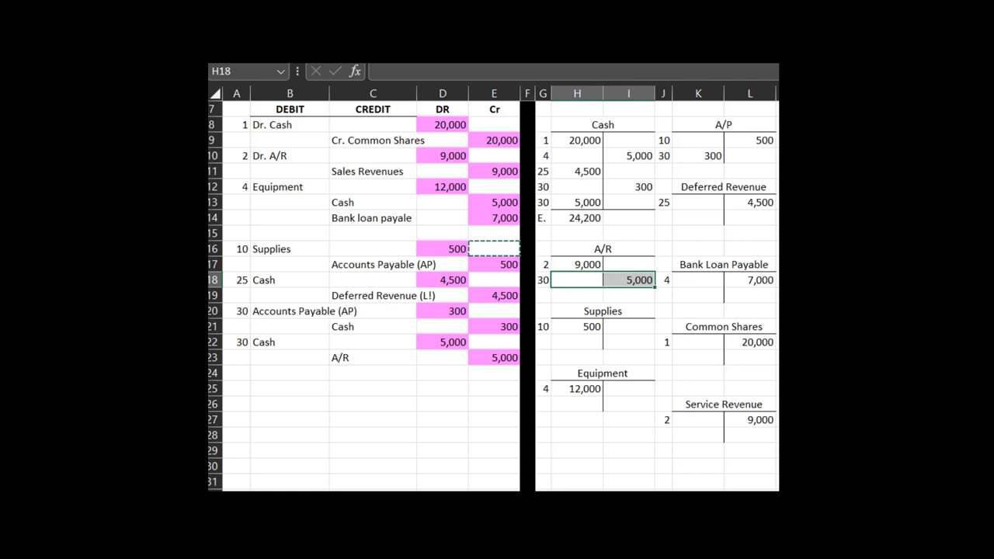
click(256, 51)
click(290, 113)
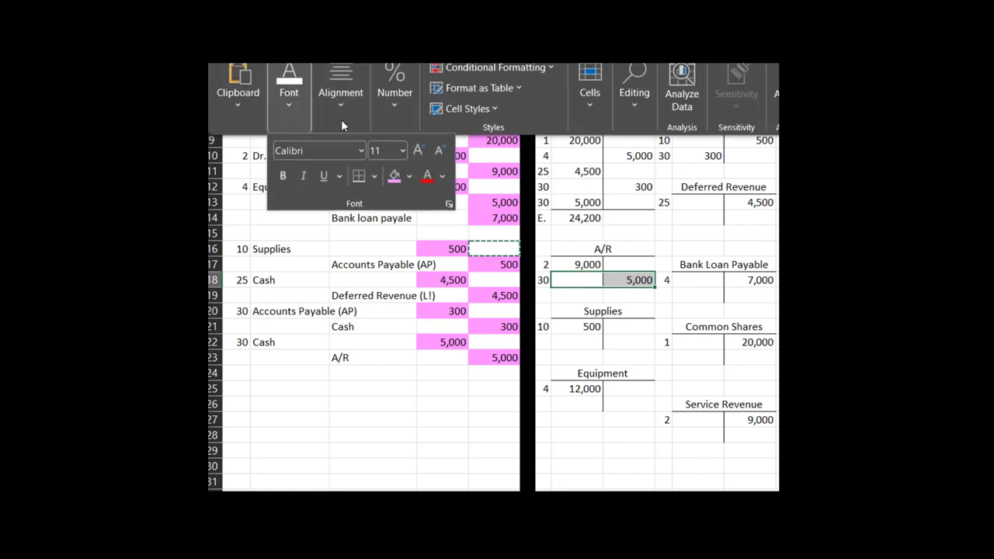
click(359, 177)
- Label the A/R ending balance row with "E." in G19, leaving no label in H19
click(597, 300)
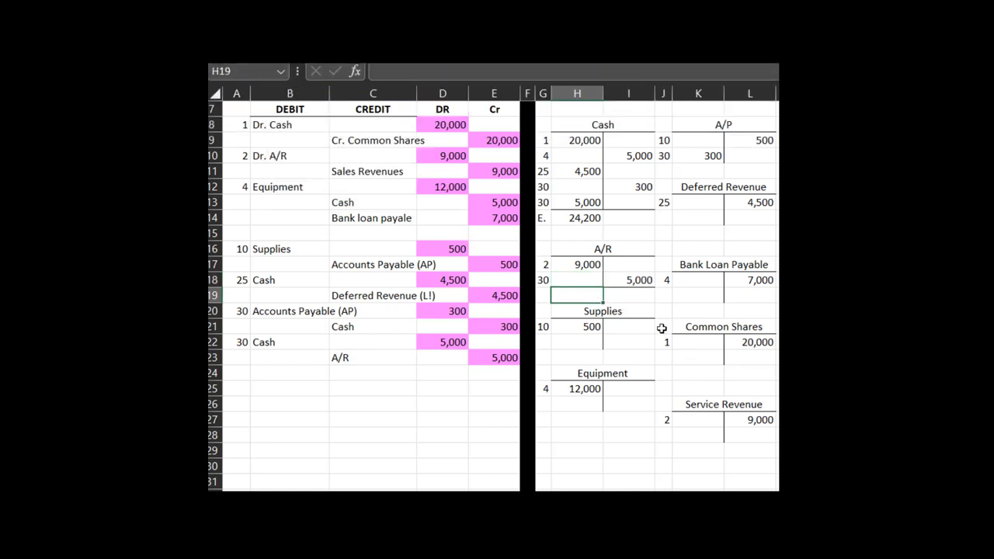
key(Up)
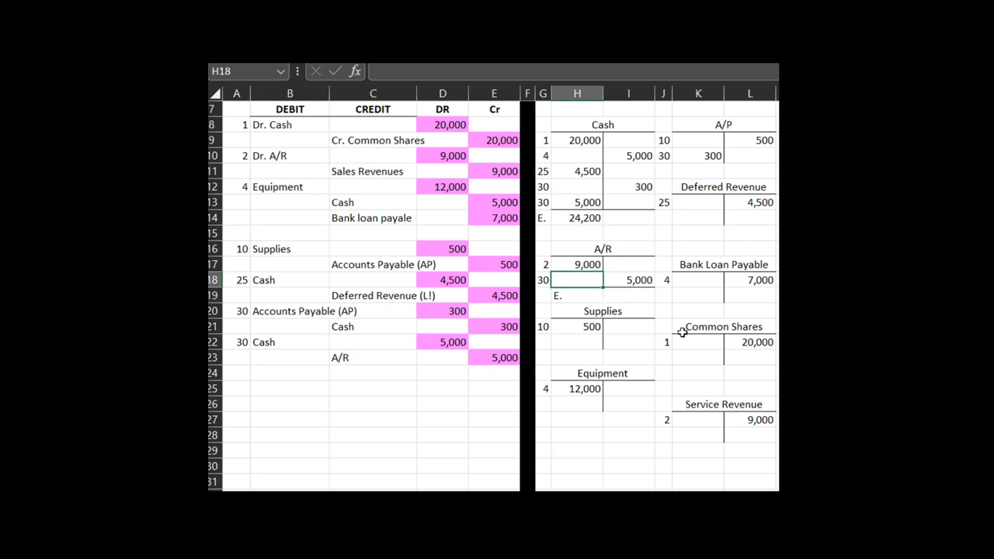
key(Down)
key(Delete)
key(Left)
text(E.)
key(Tab)
- Calculate the A/R account's ending balance in H19 with the formula =H17-I18
text(=)
key(Up)
key(Up)
text(-)
key(Down)
key(Right)
key(Return)
key(Up)
key(Left)
key(Right)
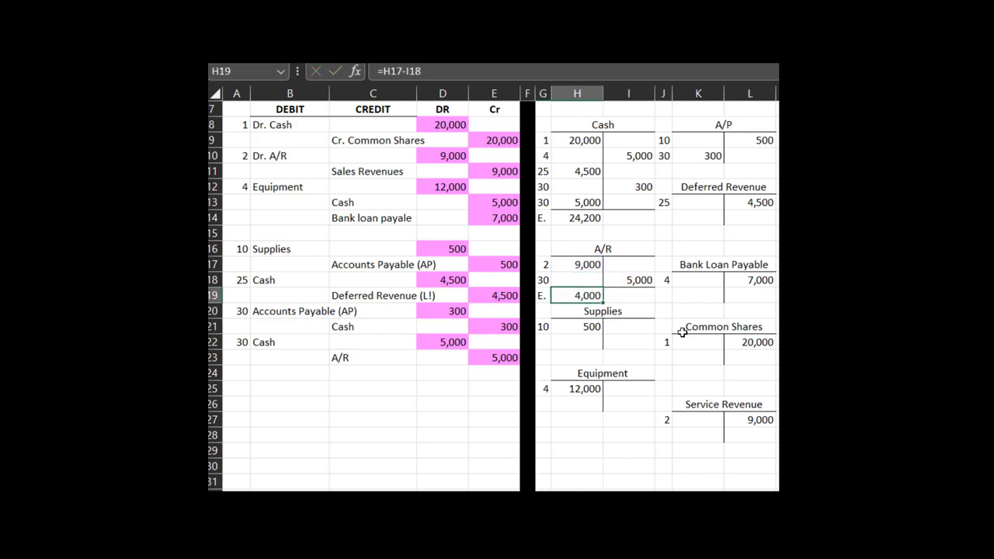
- Insert a blank row above row 21 and clear the pink fill from D21 by copying the unfilled cell E21
right_click(216, 329)
click(256, 489)
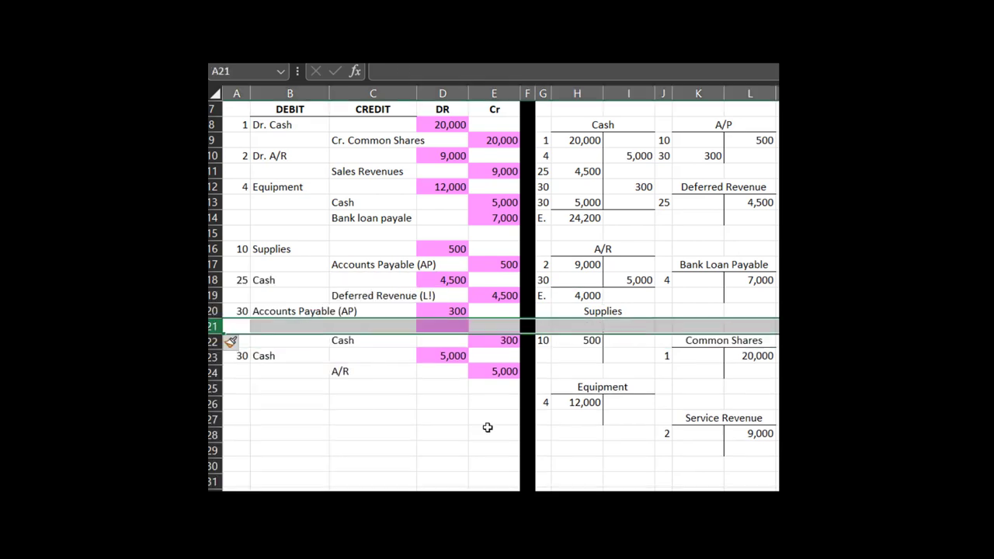
click(494, 420)
click(490, 314)
click(488, 324)
key(ctrl+c)
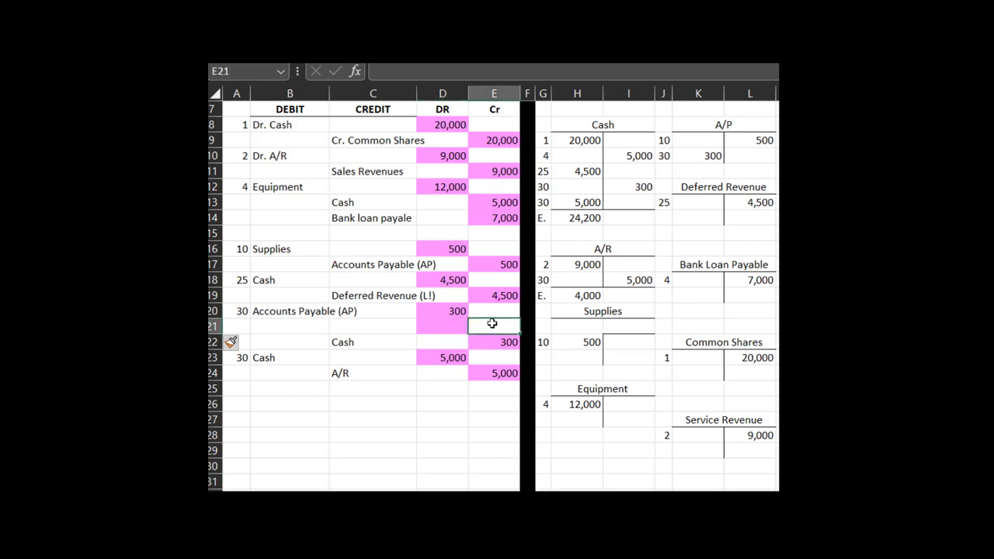
click(455, 325)
key(ctrl+v)
- Move the Supplies heading from H20:I20 down to H21:I21, directly above its posting
click(573, 342)
click(632, 343)
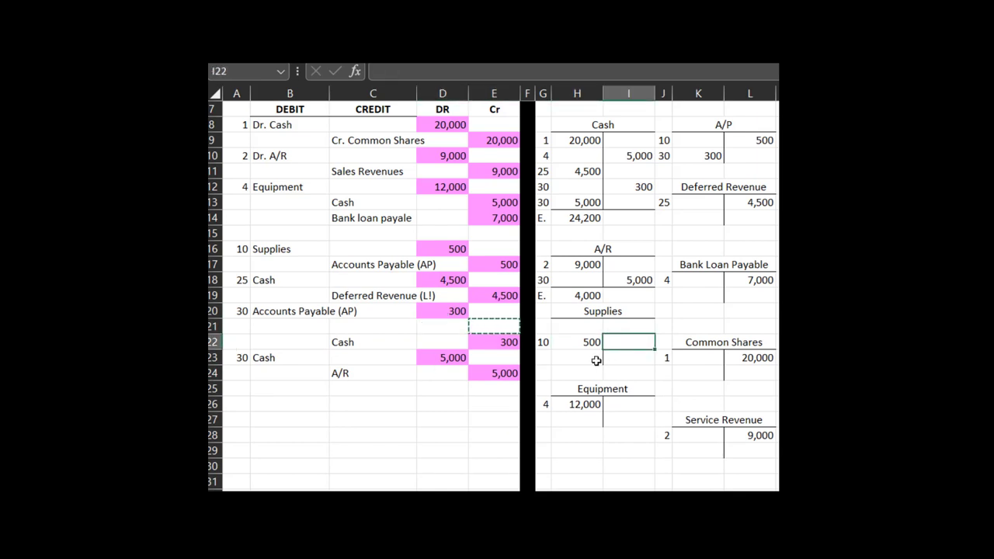
click(600, 312)
key(ctrl+c)
click(609, 327)
key(ctrl+v)
mouse_move(618, 314)
mouse_down()
mouse_move(683, 315)
mouse_move(628, 315)
mouse_up()
key(Delete)
key(Return)
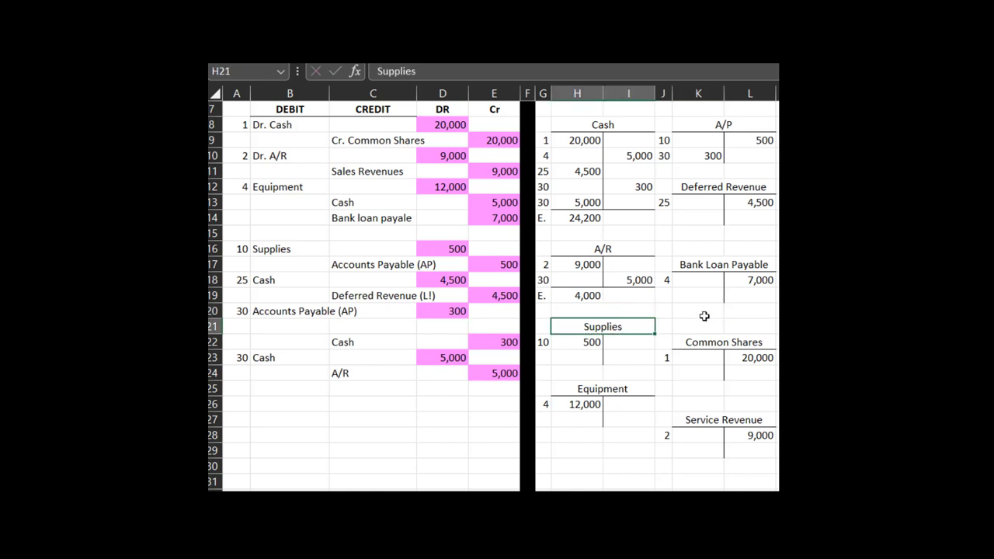
- Examine the postings in the Supplies and Equipment T accounts
click(608, 360)
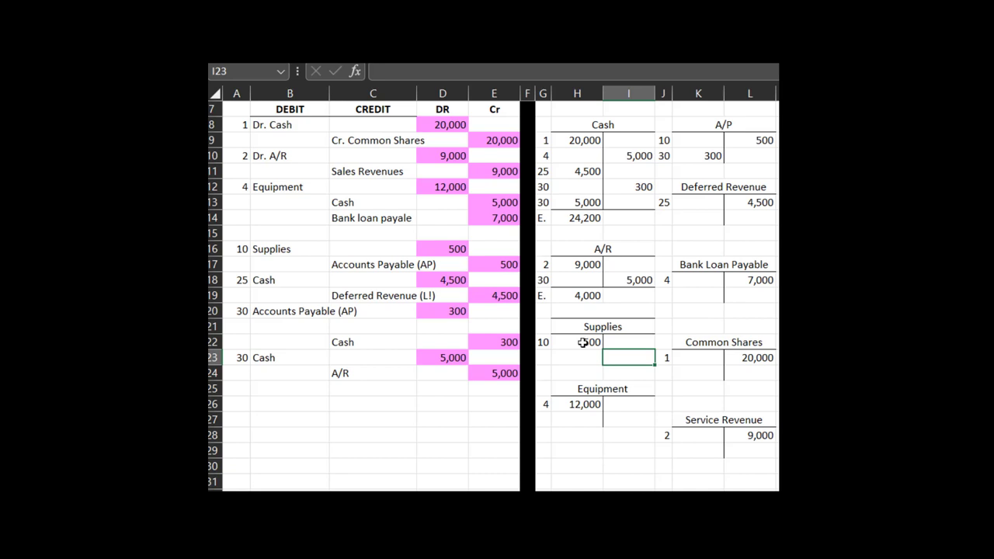
click(583, 343)
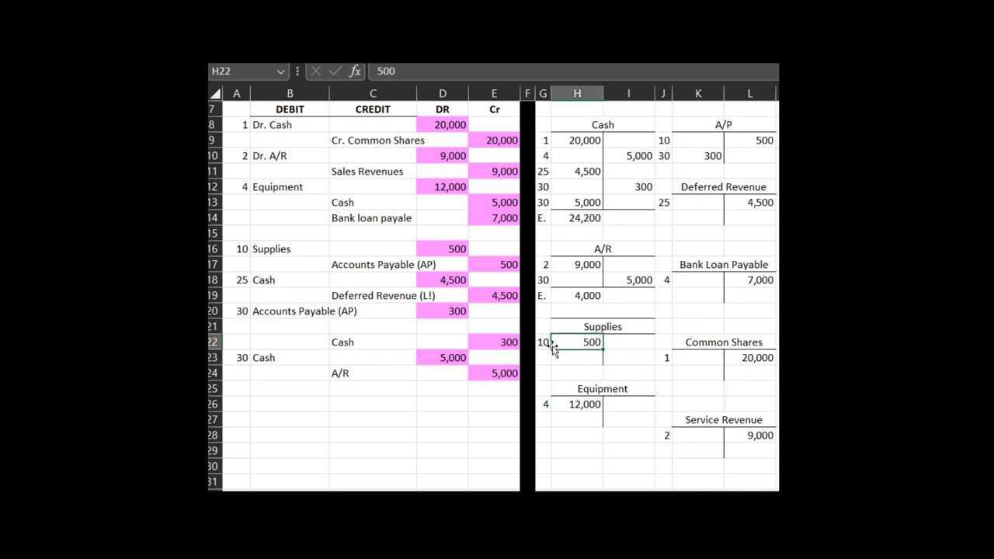
click(608, 355)
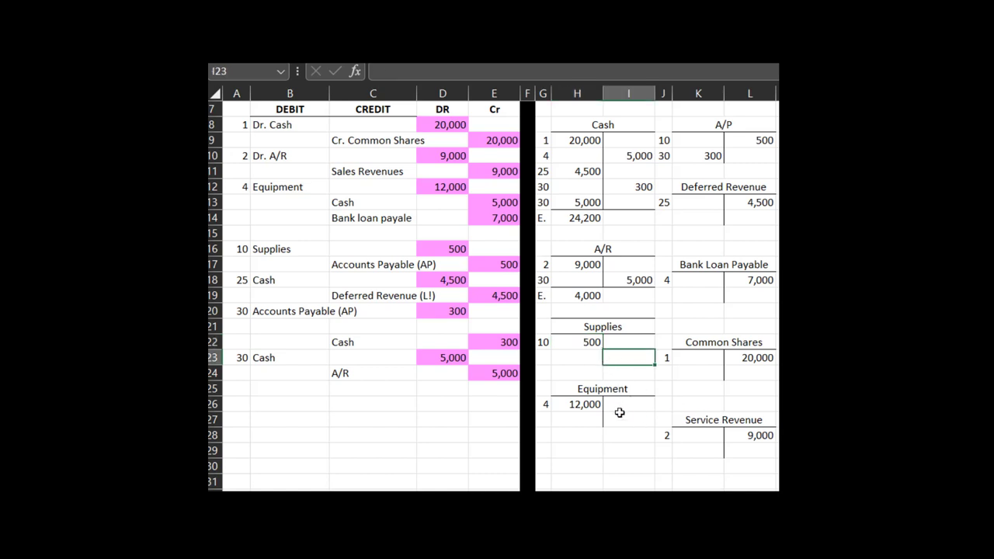
click(578, 340)
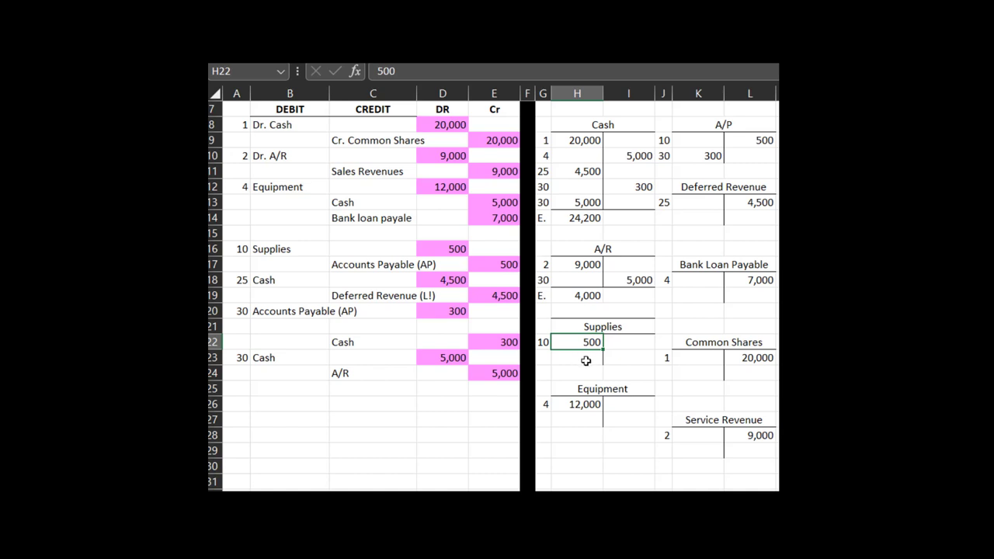
click(586, 403)
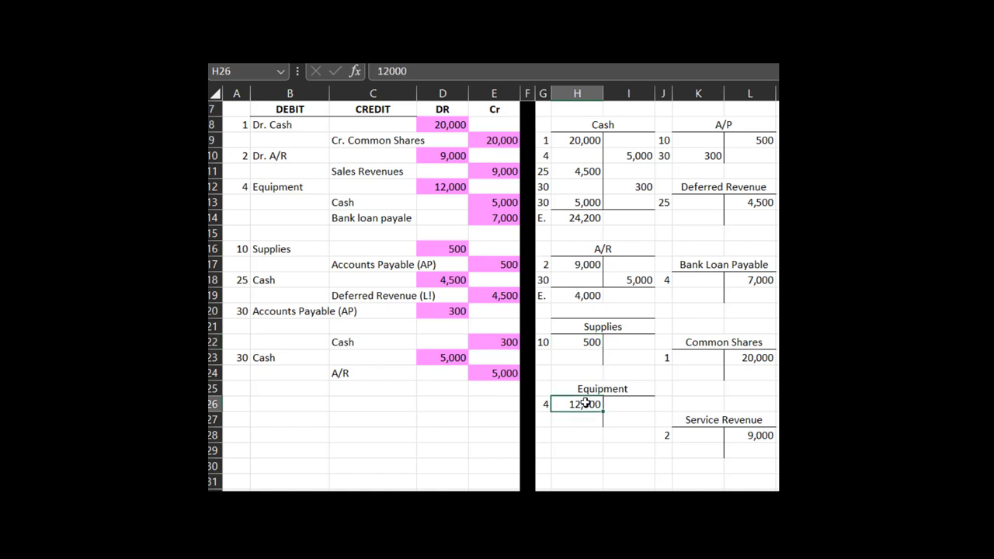
- Try to move the Deferred Revenue through Service Revenue T accounts, K12:L29, down one row
click(715, 170)
drag(705, 154, 739, 155)
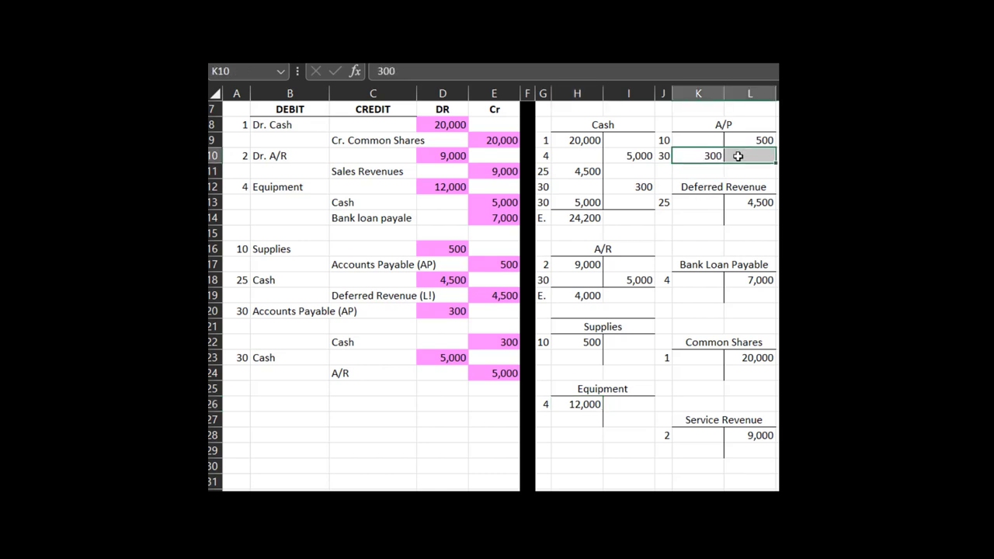
drag(723, 189, 716, 448)
right_click(716, 448)
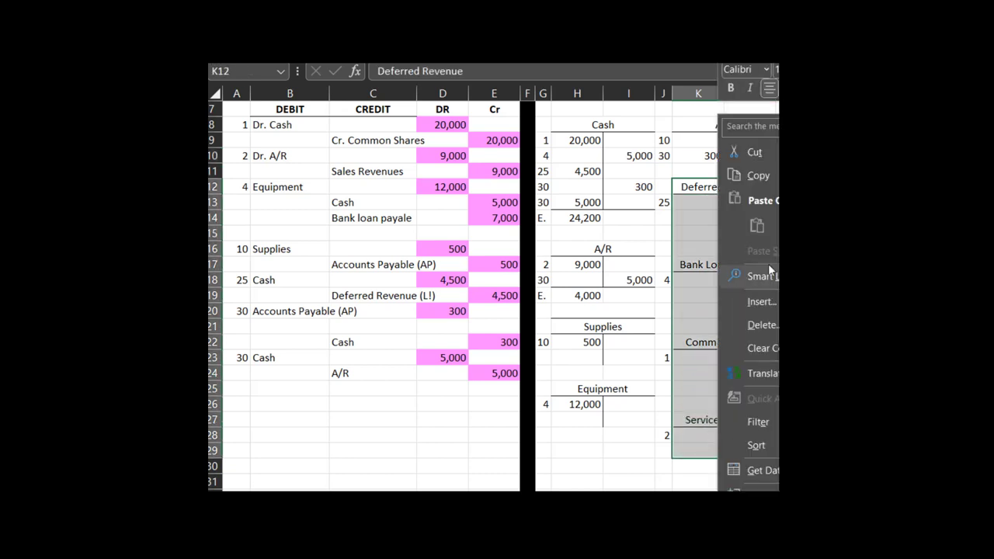
click(764, 152)
click(708, 204)
key(ctrl+v)
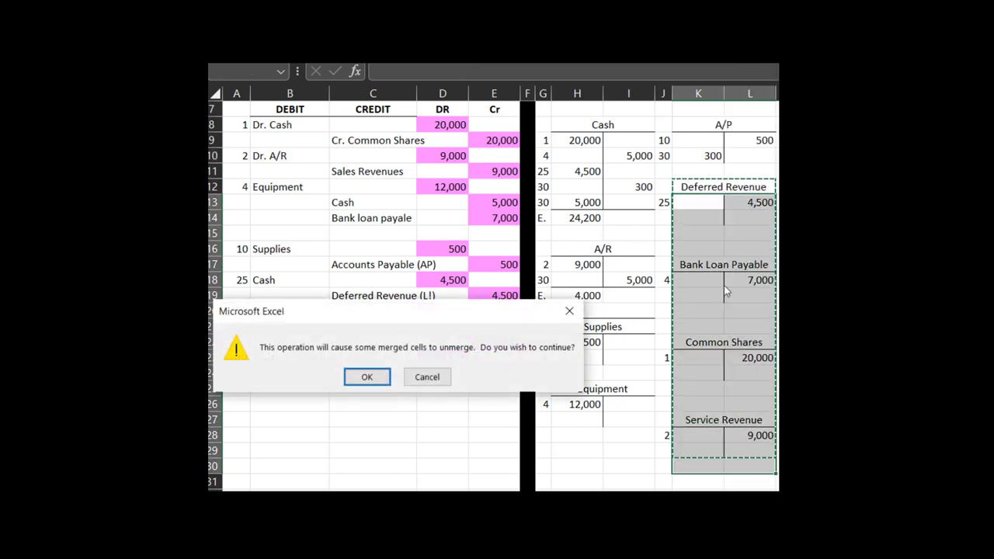
click(426, 377)
click(691, 375)
click(699, 187)
drag(754, 155, 706, 155)
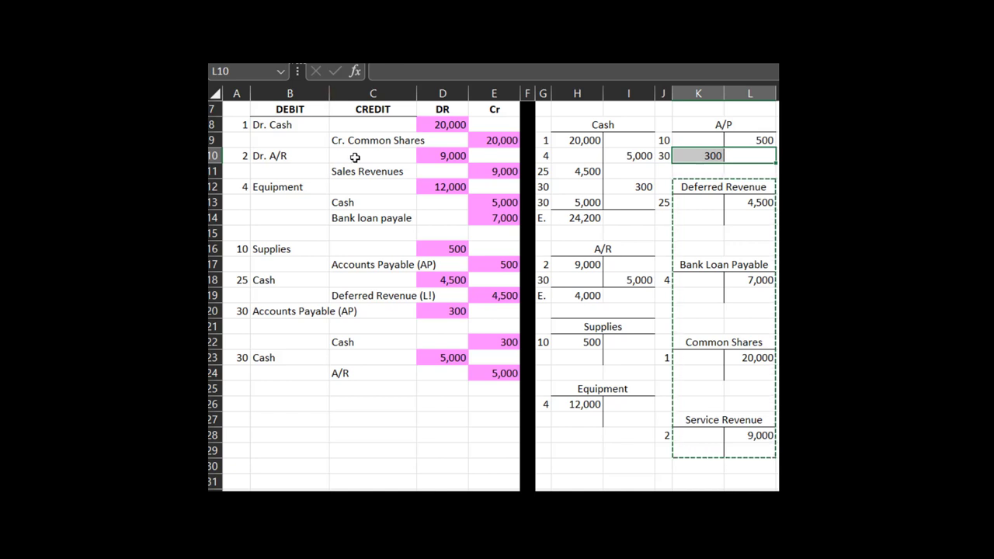
click(215, 172)
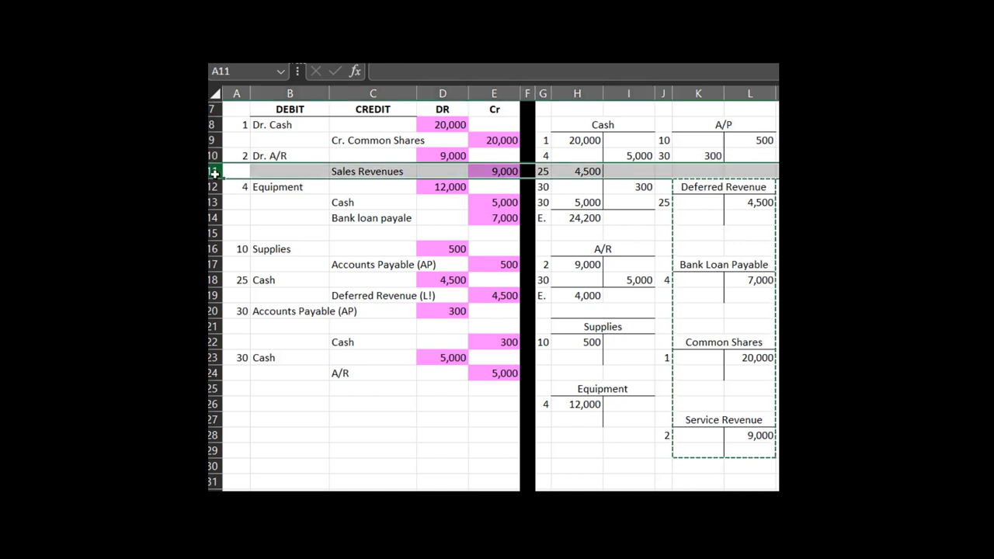
right_click(216, 172)
key(Escape)
click(628, 139)
click(695, 264)
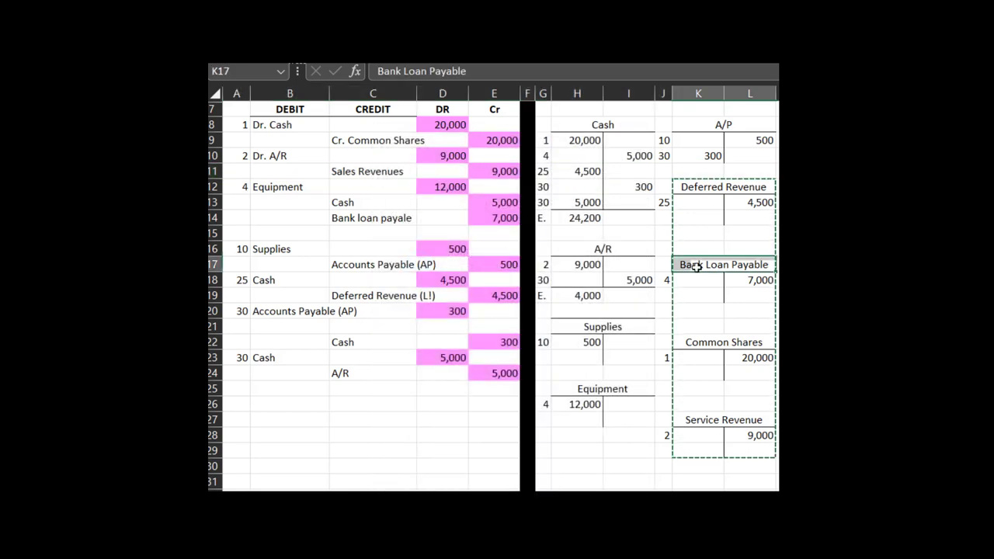
- Cancel the pending cut and insert a blank row above row 12, between A/P and Deferred Revenue
click(218, 186)
right_click(219, 187)
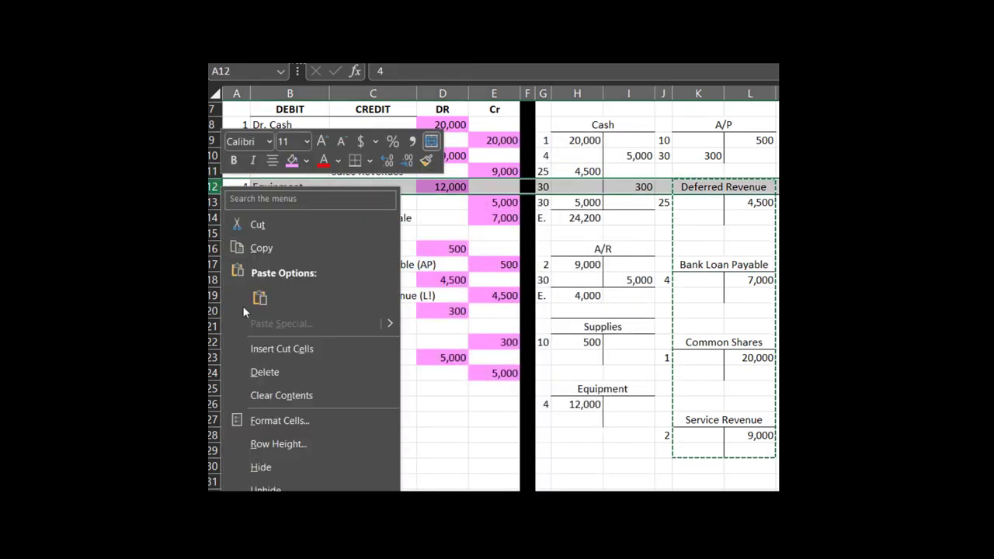
key(Escape)
key(Escape)
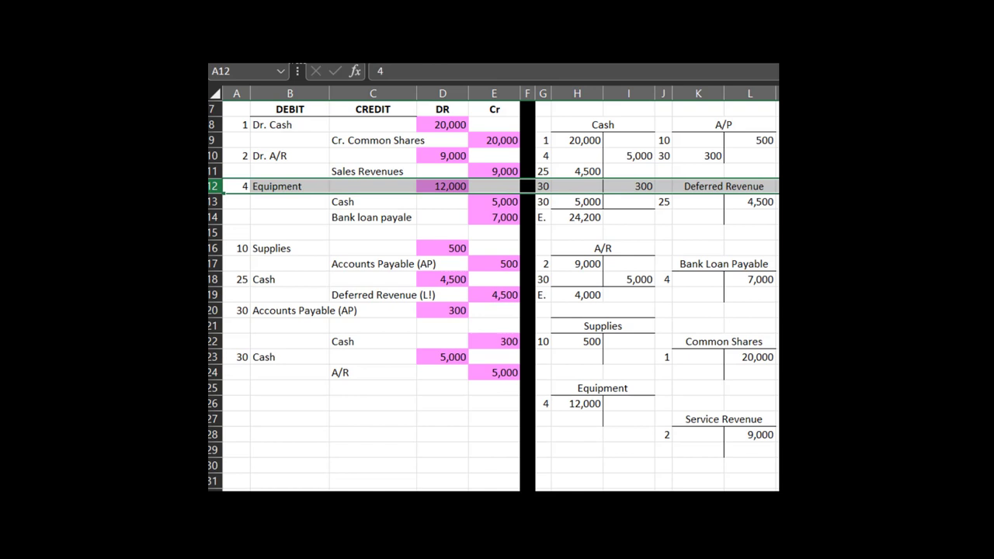
click(377, 202)
click(215, 186)
right_click(215, 188)
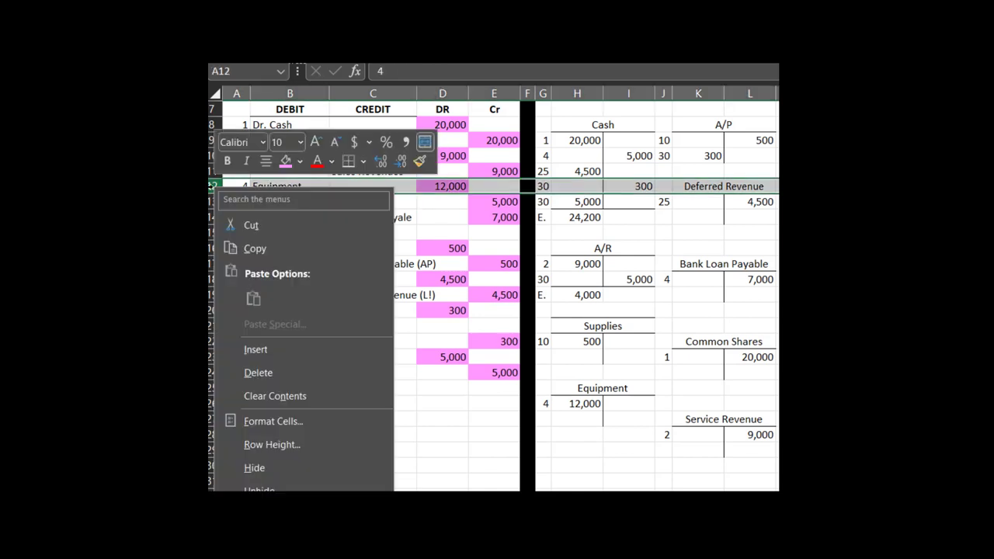
click(283, 352)
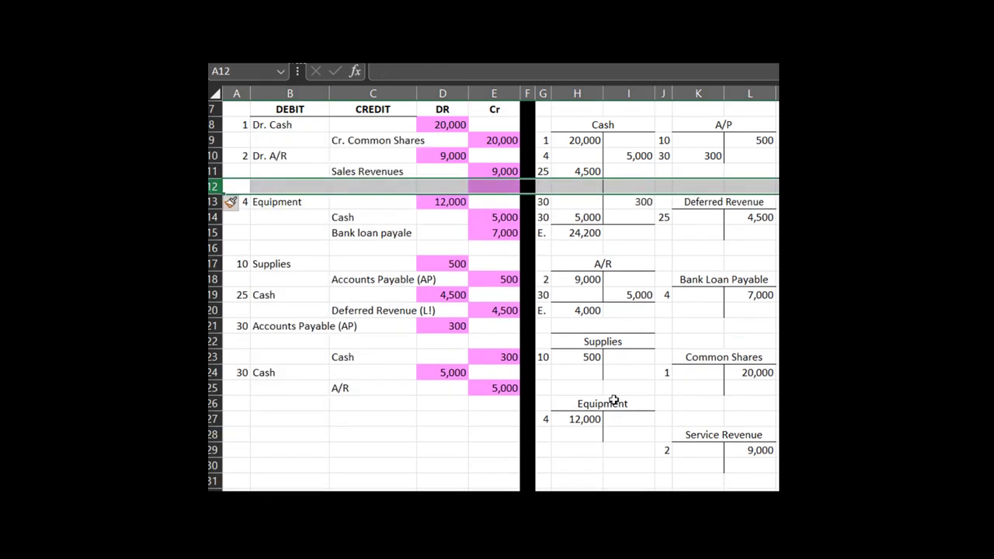
- Clear the pink fill from E12 by pasting the unfilled blank cell D12 over it
click(612, 345)
click(435, 186)
key(ctrl+c)
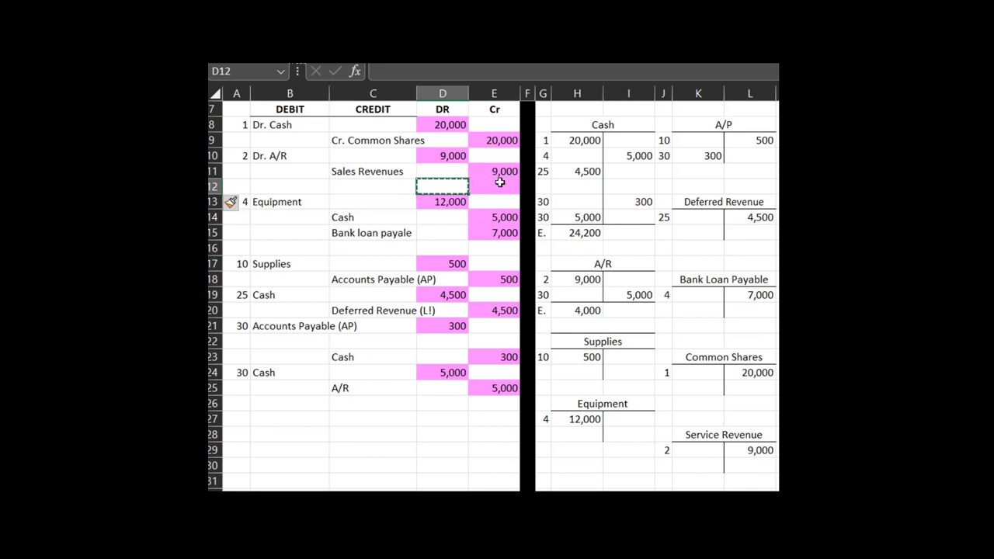
click(505, 190)
click(594, 231)
- Add a bottom border under the last A/P posting row, K10:L10
click(710, 175)
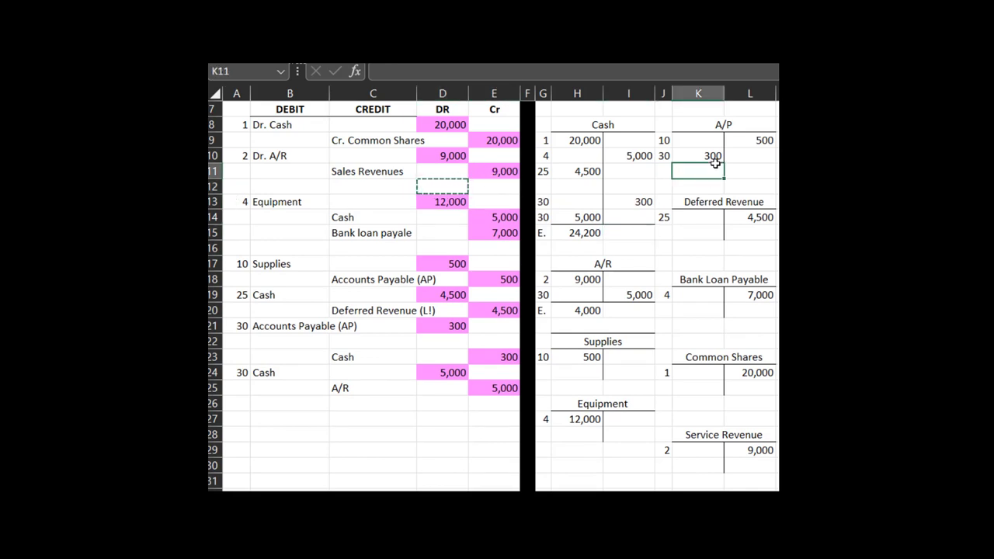
drag(750, 157, 701, 155)
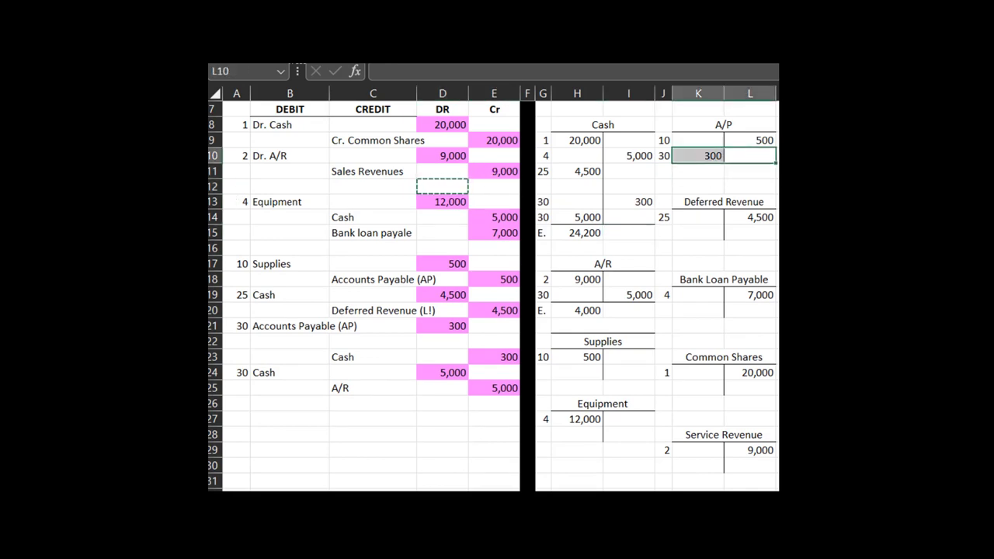
click(288, 87)
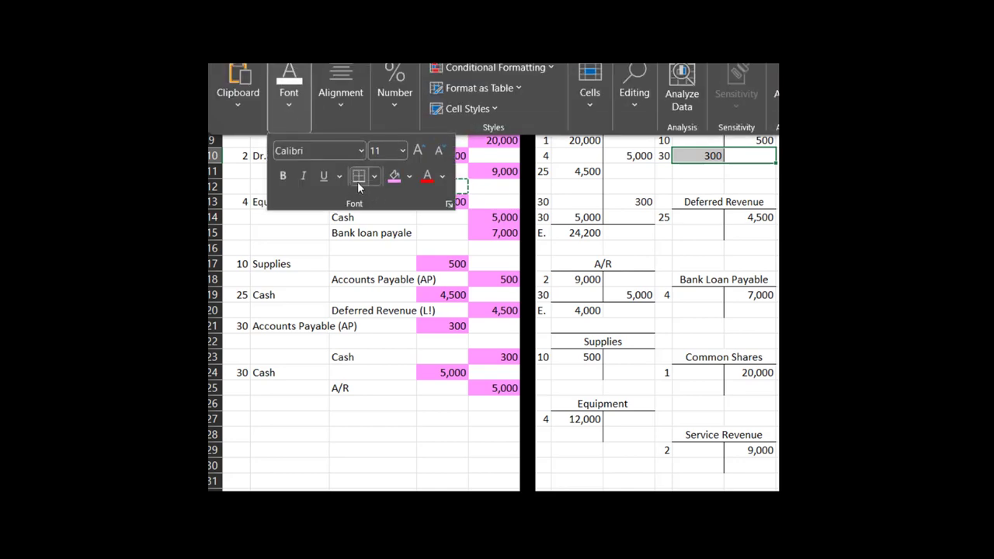
click(359, 177)
click(723, 202)
- Try to calculate the A/P ending balance in L11 with the formula =L9--K10
click(759, 143)
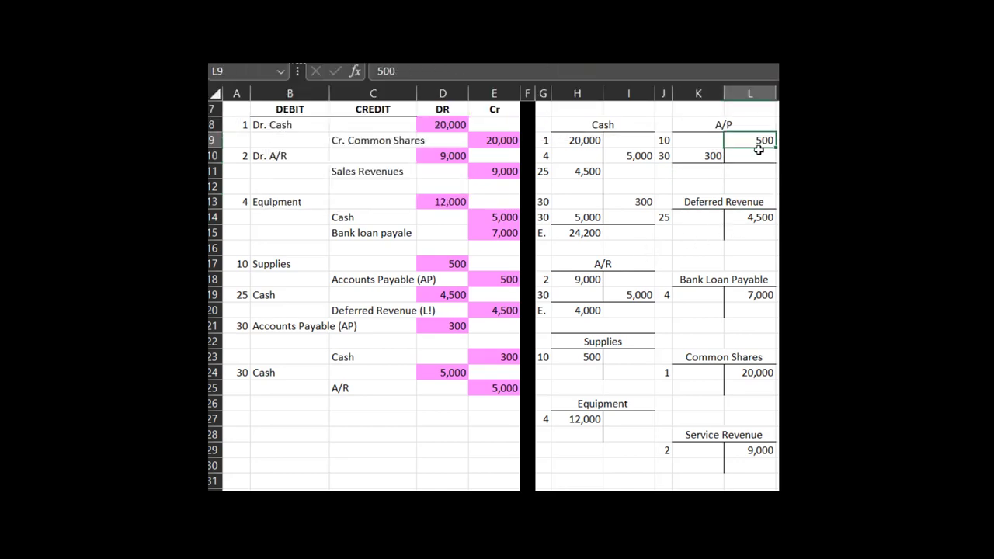
click(697, 139)
click(761, 140)
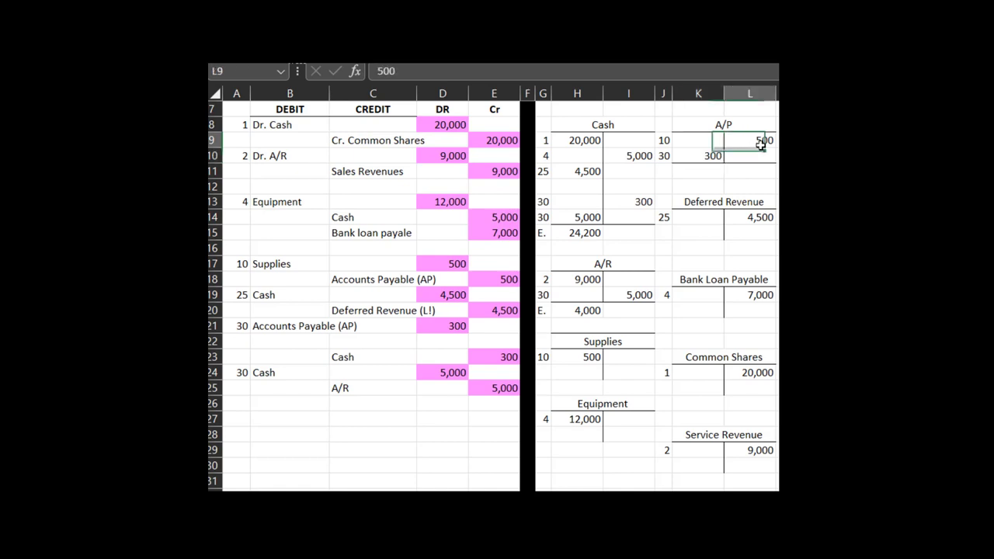
drag(698, 107, 770, 261)
click(768, 188)
click(766, 172)
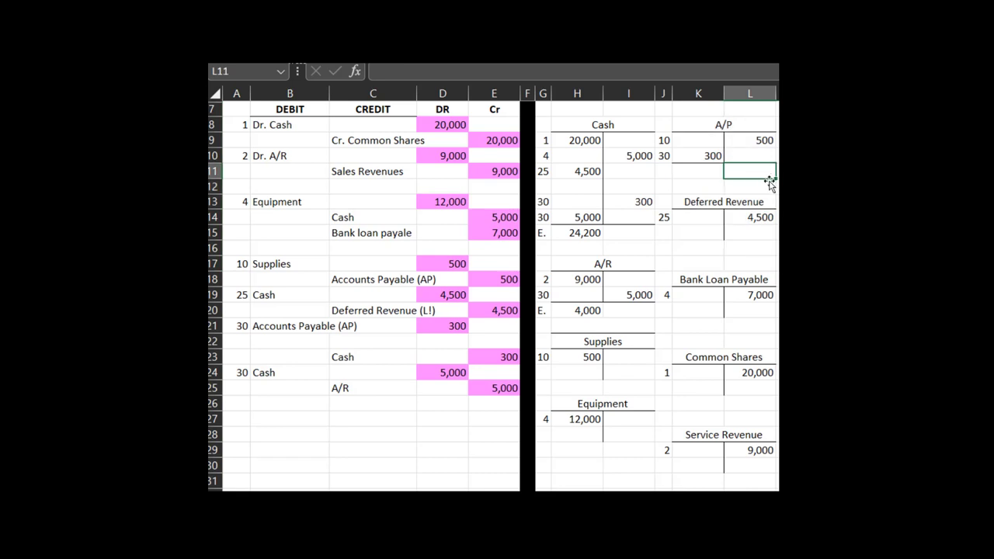
text(=)
key(Up)
key(Up)
text(--)
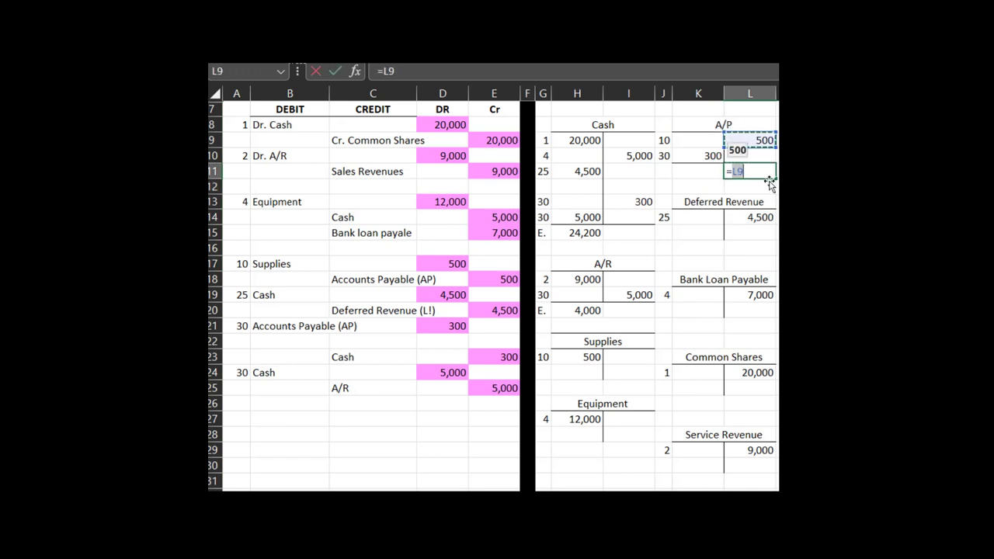
key(Up)
key(Left)
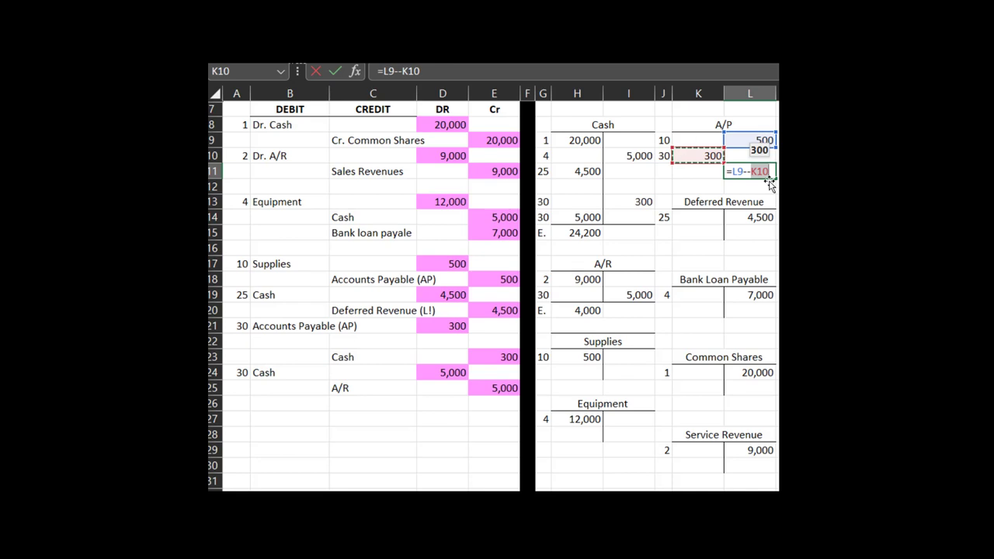
key(Return)
- Replace the A/P ending balance formula in L11 with =L9-K10
key(Up)
key(Left)
key(Right)
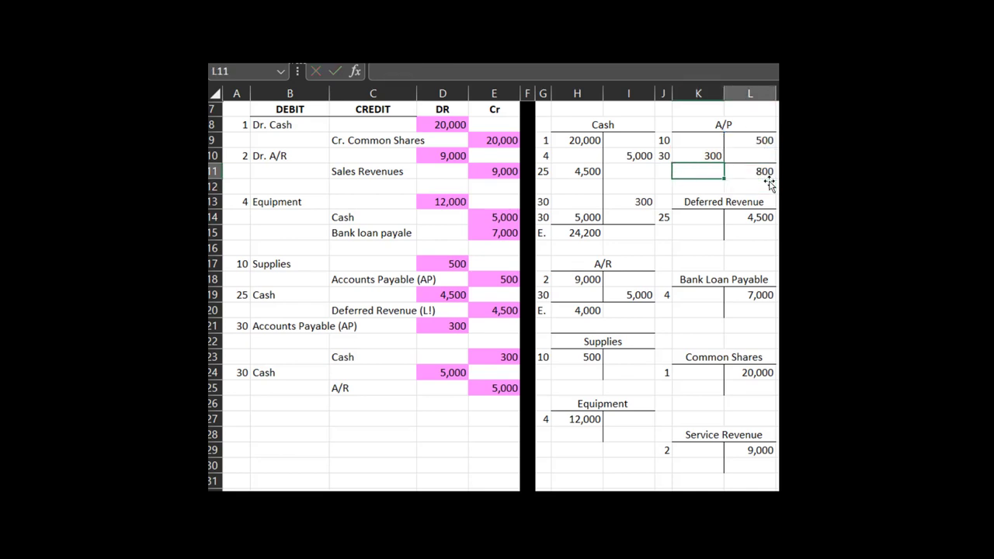
key(Up)
key(Down)
text(=)
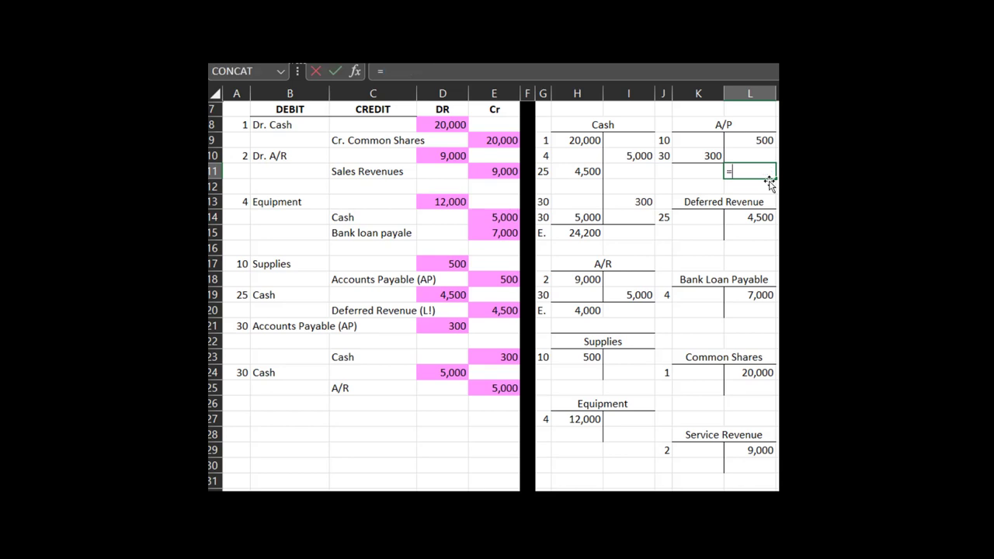
key(Up)
key(Up)
text(-)
key(Up)
key(Left)
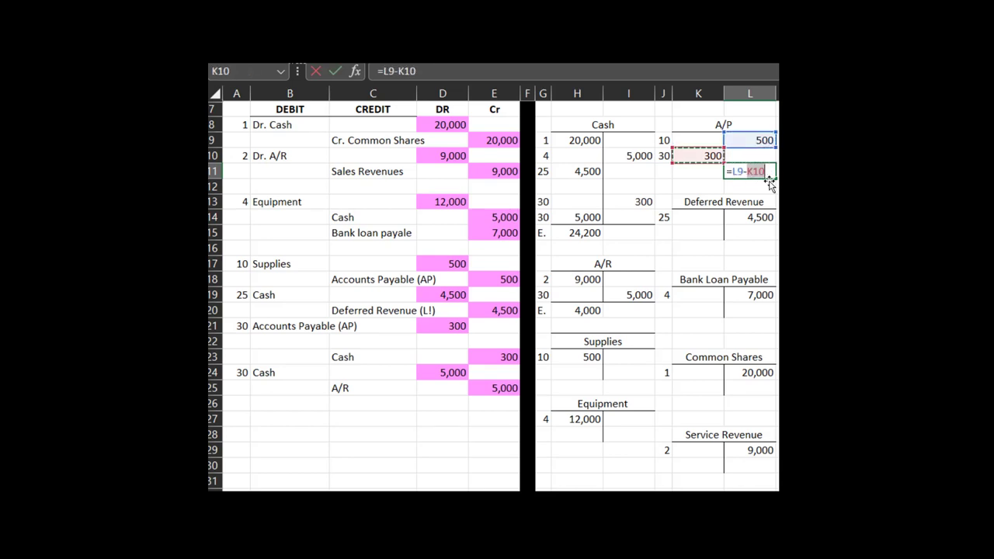
key(Return)
- Label the A/P ending balance row with "E." in J11
key(Up)
key(Left)
key(Left)
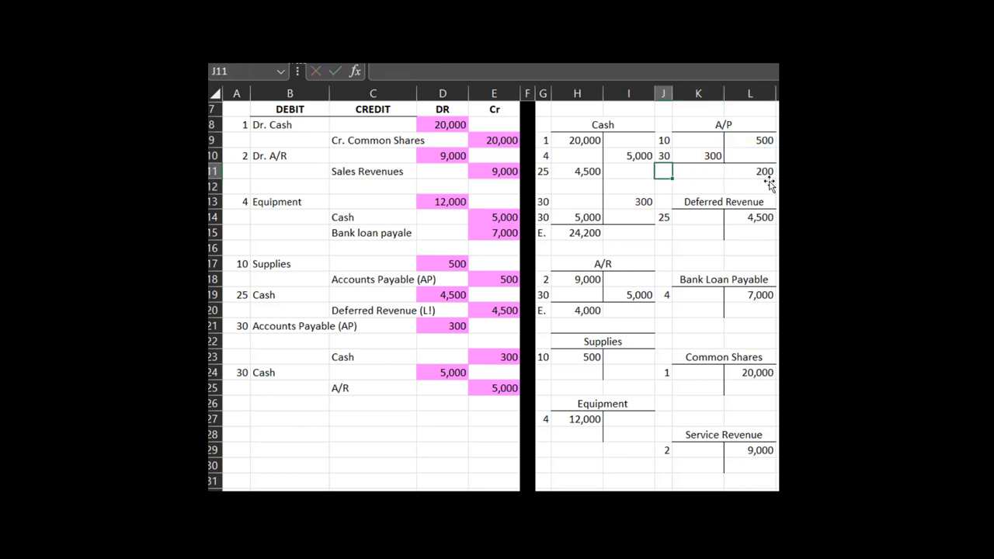
text(E.)
key(Tab)
key(Right)
key(Left)
key(Left)
- Insert a blank column before column J and narrow it to a thin spacer between the T accounts
right_click(662, 96)
click(691, 253)
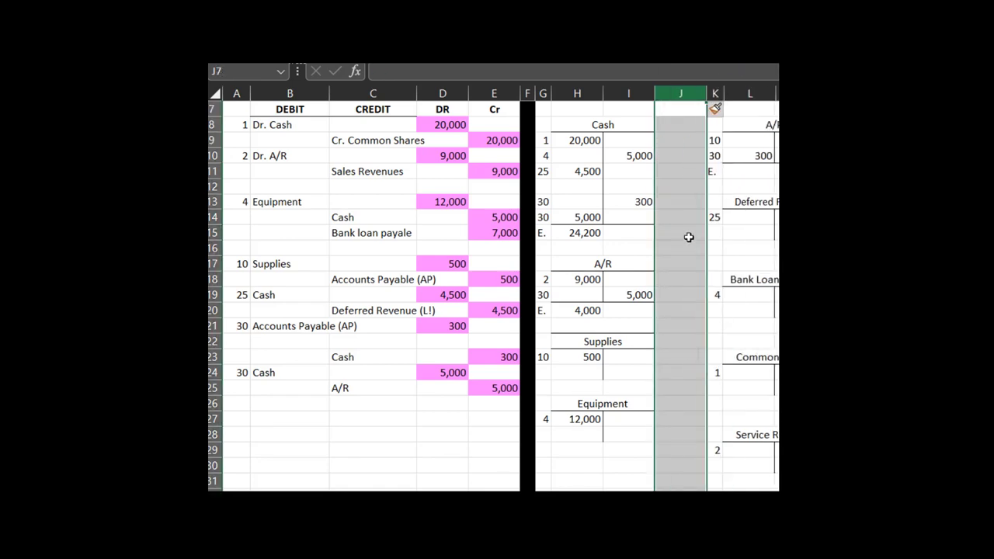
click(689, 233)
drag(707, 95, 657, 104)
click(701, 264)
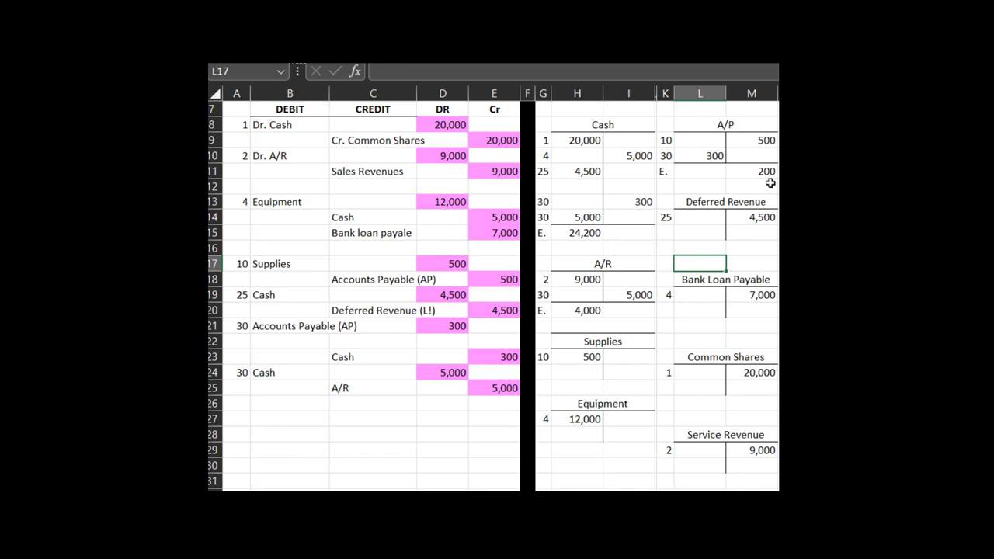
- Review the balances in the Deferred Revenue, Bank Loan Payable, Common Shares and Service Revenue T accounts
click(744, 190)
click(755, 217)
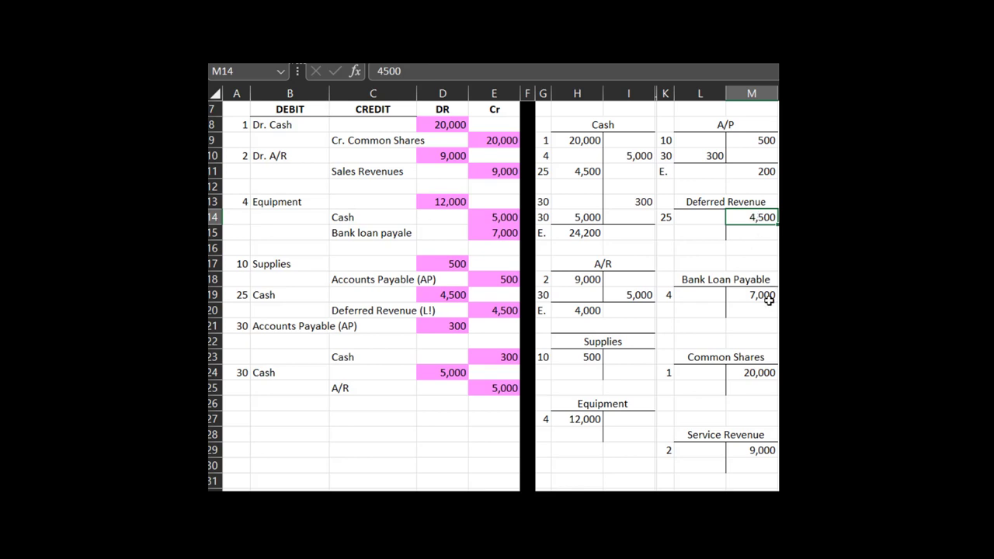
key(Down)
key(Down)
key(Down)
key(Down)
key(Down)
click(743, 362)
click(755, 450)
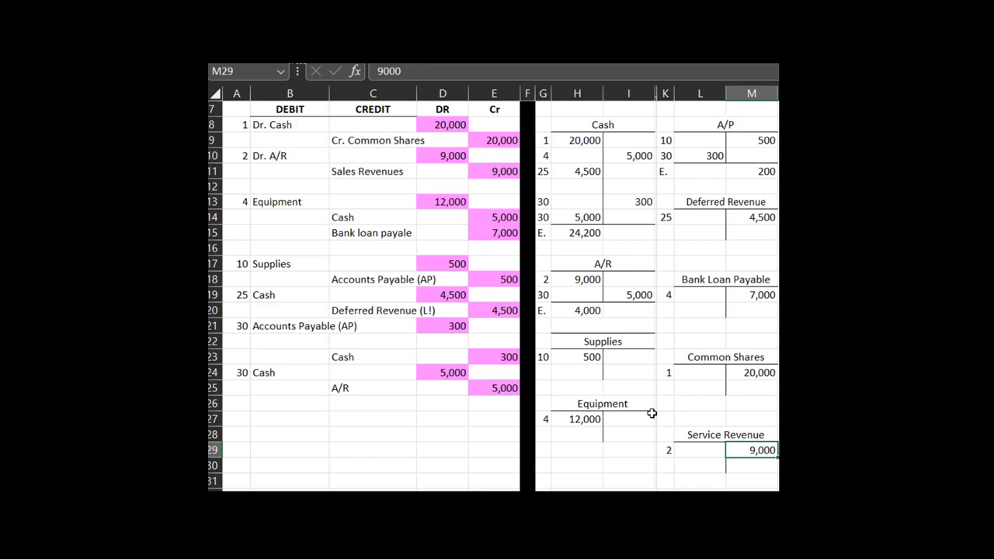
- Review the ending balances of the Cash, A/R, Supplies and Equipment T accounts
click(604, 126)
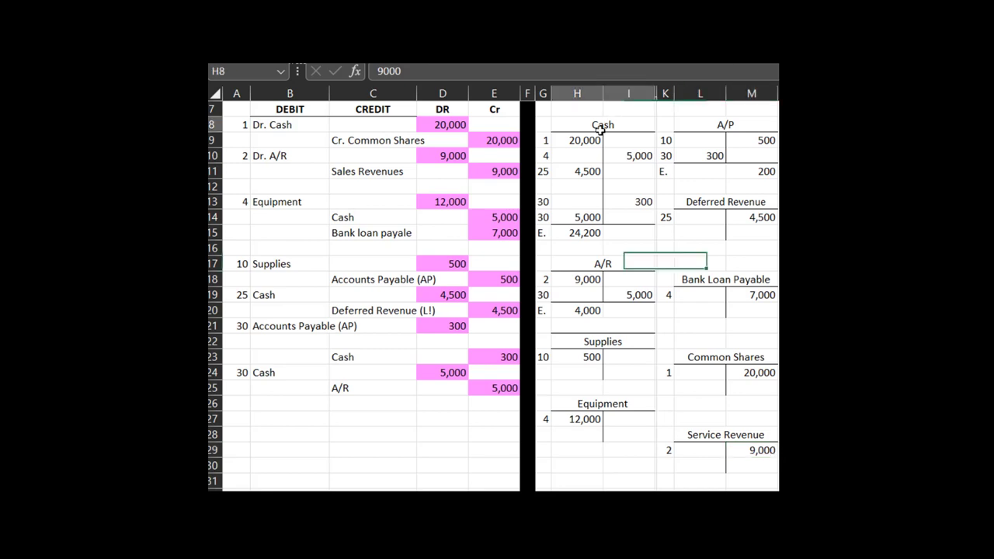
click(599, 232)
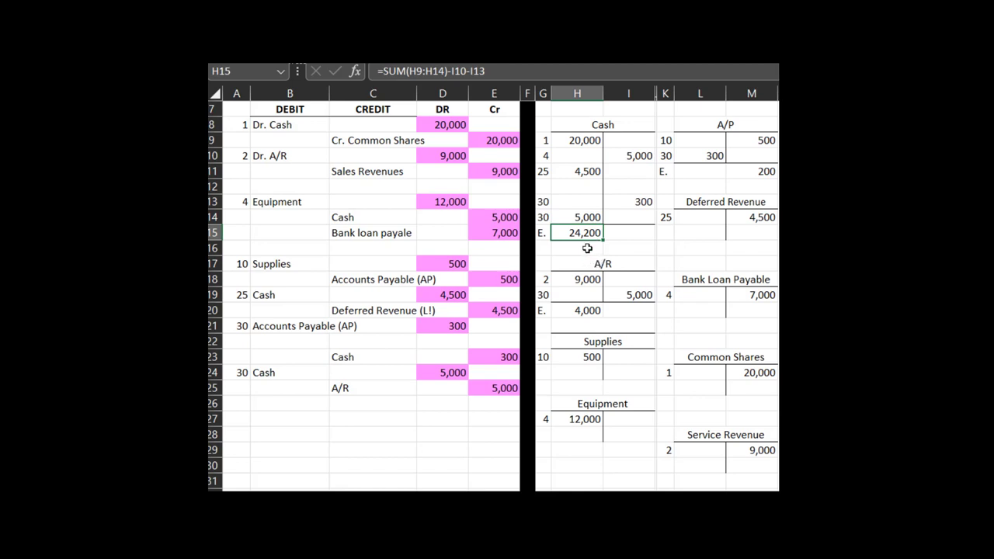
click(602, 264)
click(582, 310)
click(597, 341)
click(594, 356)
click(602, 399)
click(584, 417)
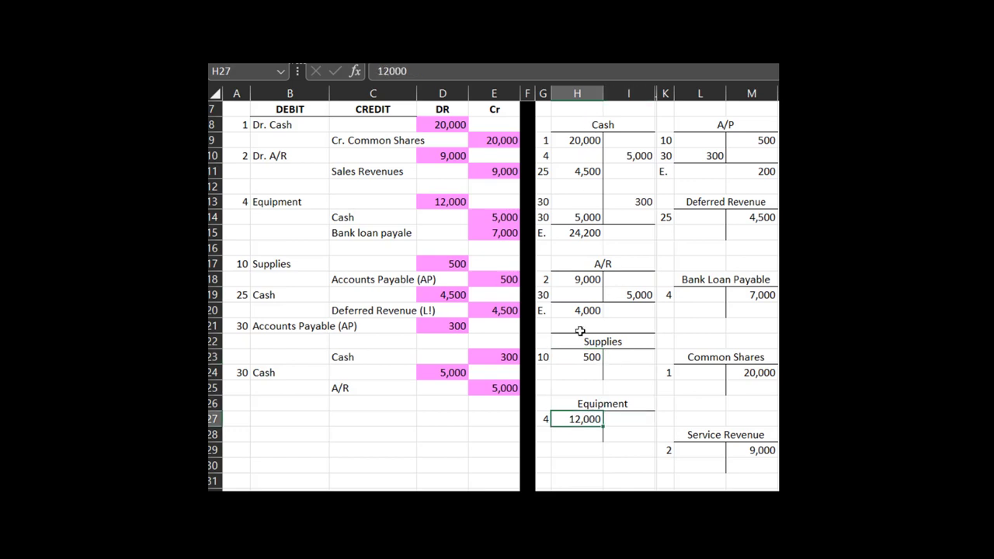
- List Cash and A/R in B29:B30, linking their ending balances from H15 and H20 into C29:C30
click(280, 454)
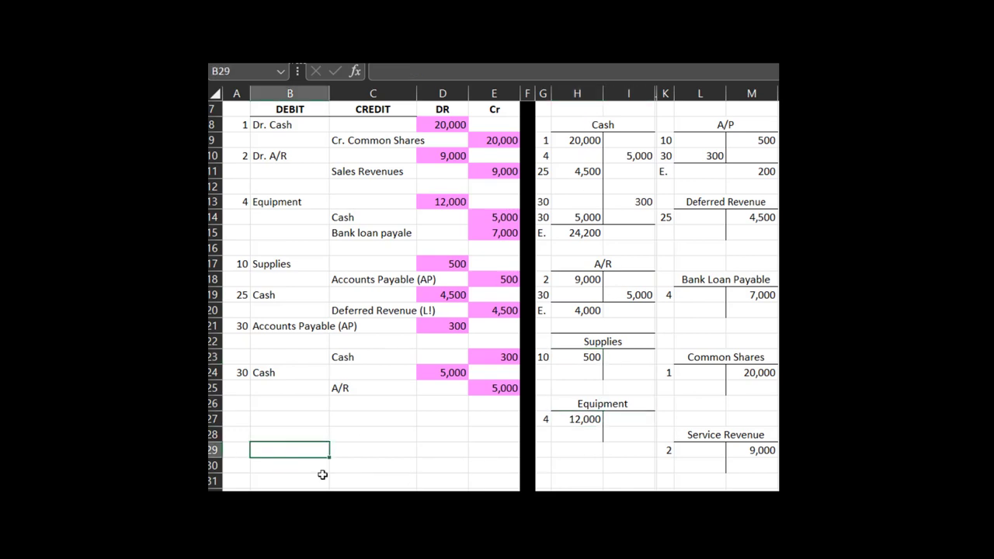
text(Csah)
key(Tab)
text(=)
click(595, 232)
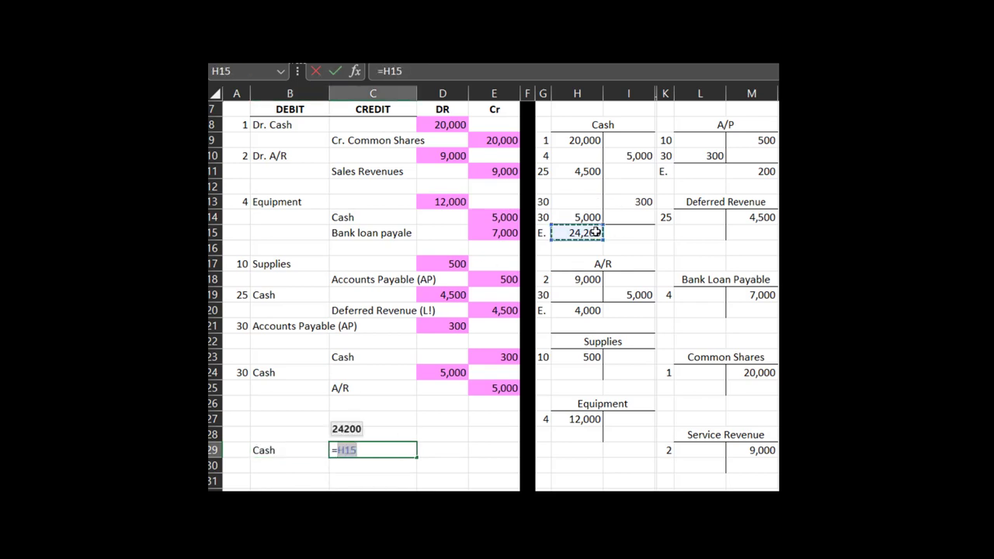
key(Return)
key(Left)
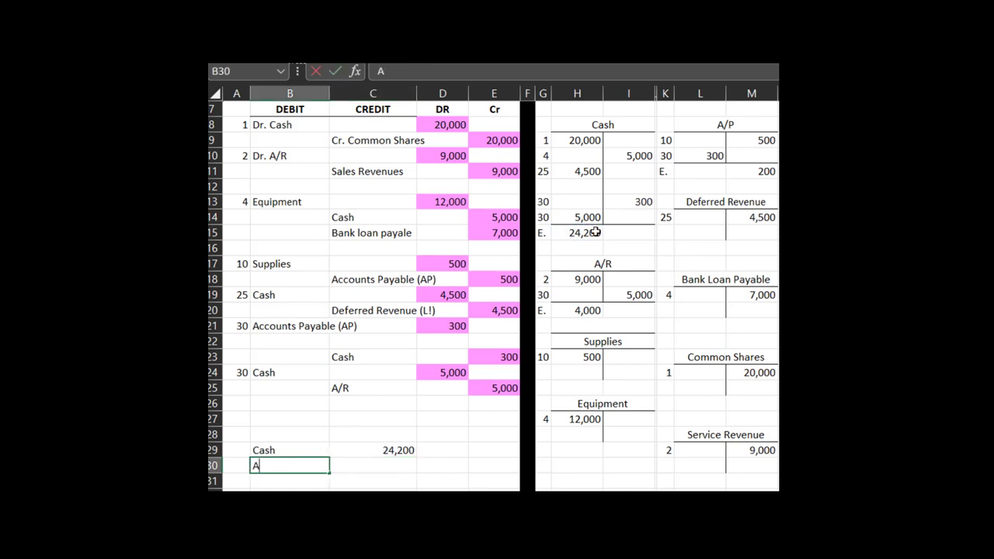
key(Tab)
text(=)
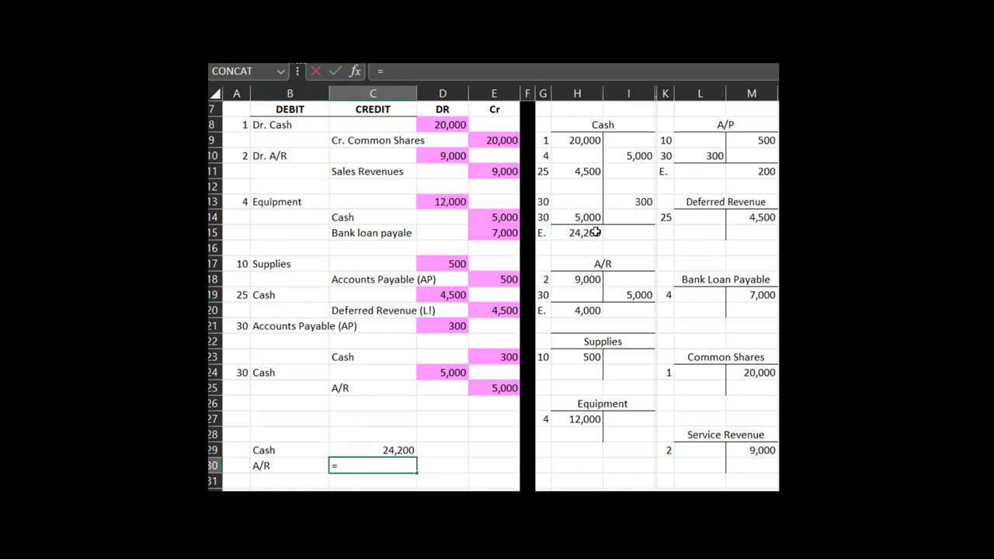
click(593, 311)
key(Return)
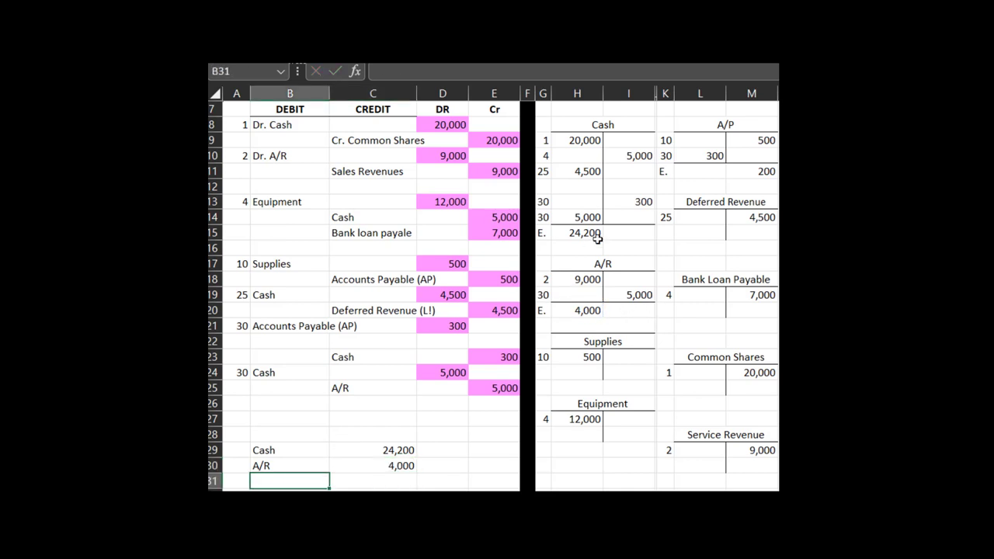
- Clear the Cash and A/R names and their linked balances from B29:C30
click(285, 452)
key(Delete)
key(Return)
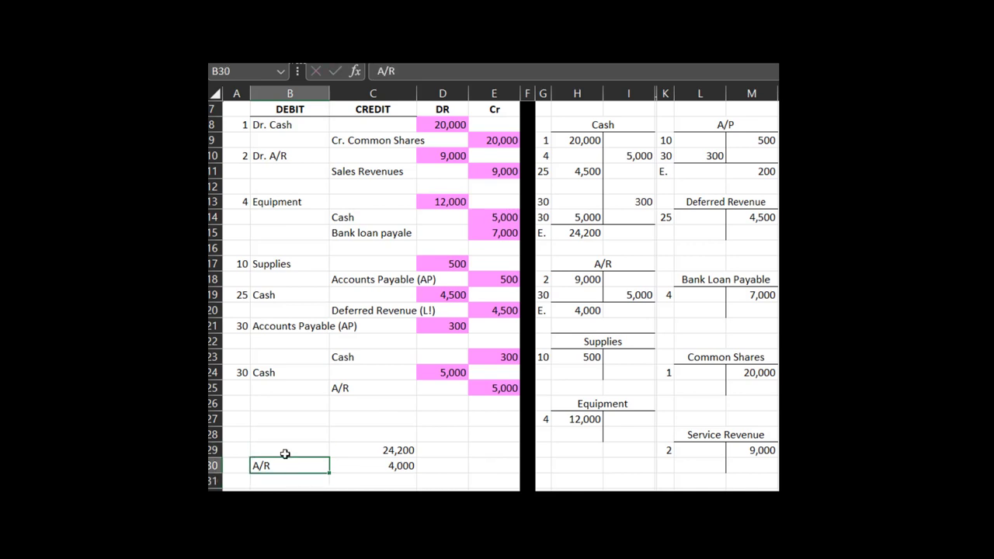
key(Delete)
key(Return)
key(Right)
key(Up)
key(Up)
key(BackSpace)
key(Return)
key(Delete)
key(Return)
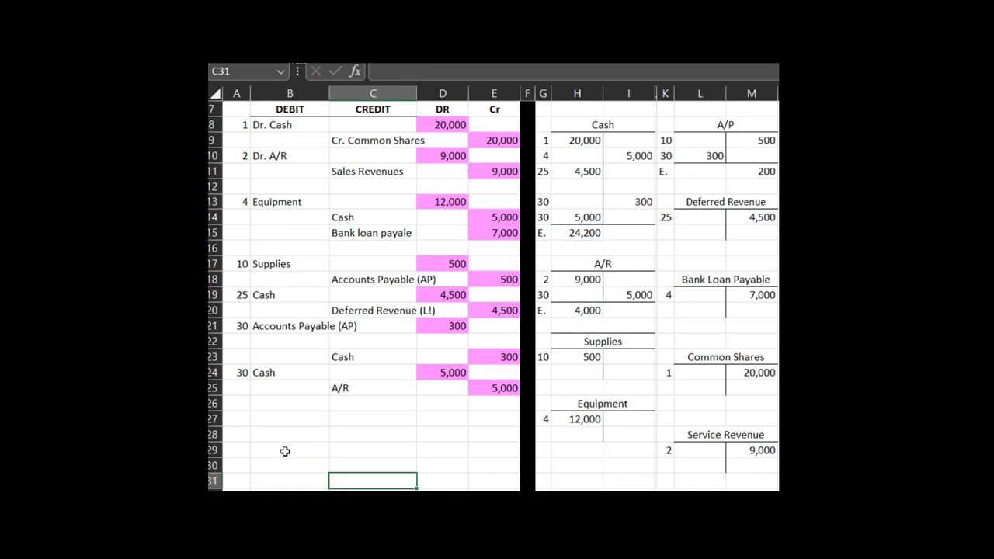
- Go to cell C37, below the journal entries
key(Down)
key(Down)
key(Down)
key(Down)
key(Down)
key(Down)
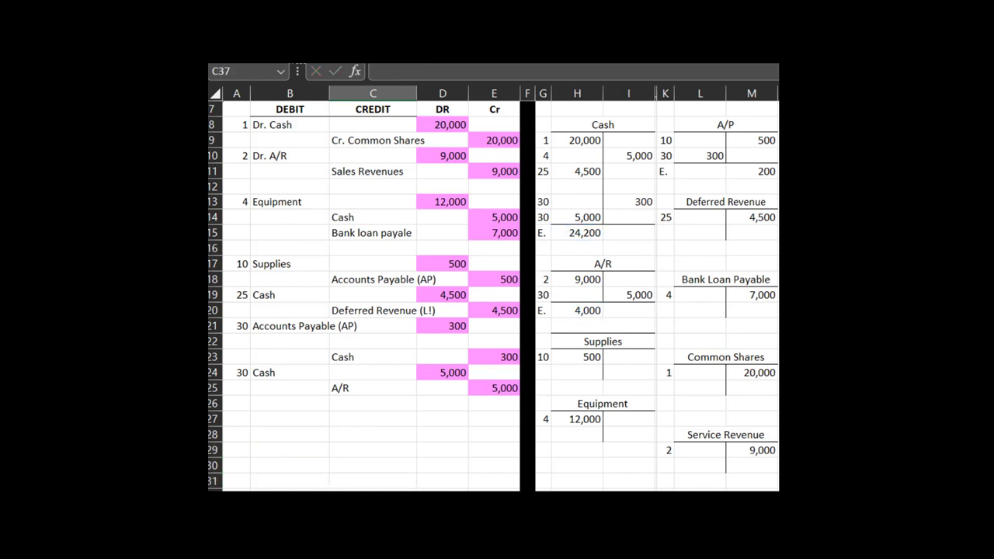